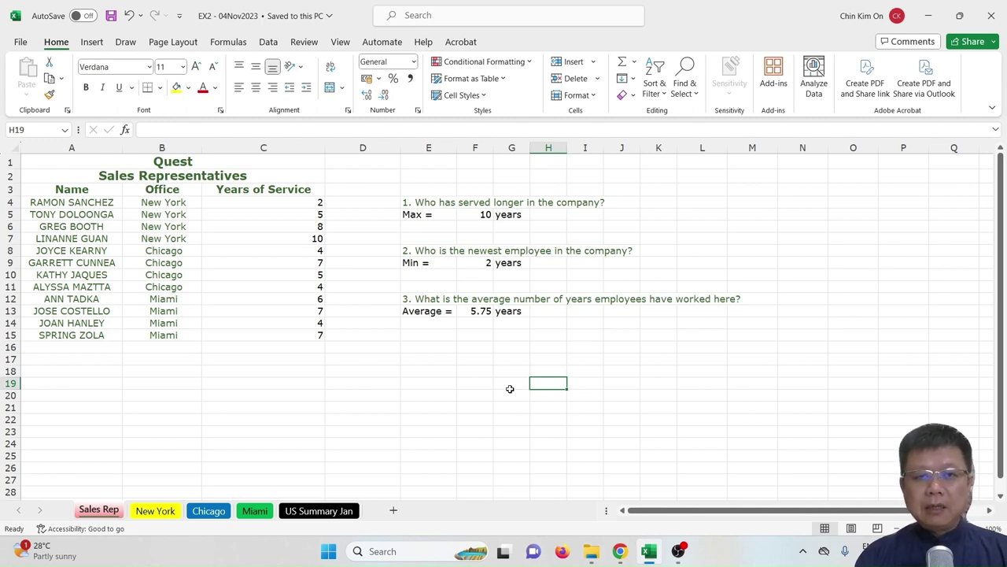
# Review the years of service in C4:C15 and the Sales Representatives table, then go to New York.
pyautogui.moveTo(290, 204); pyautogui.dragTo(291, 336)
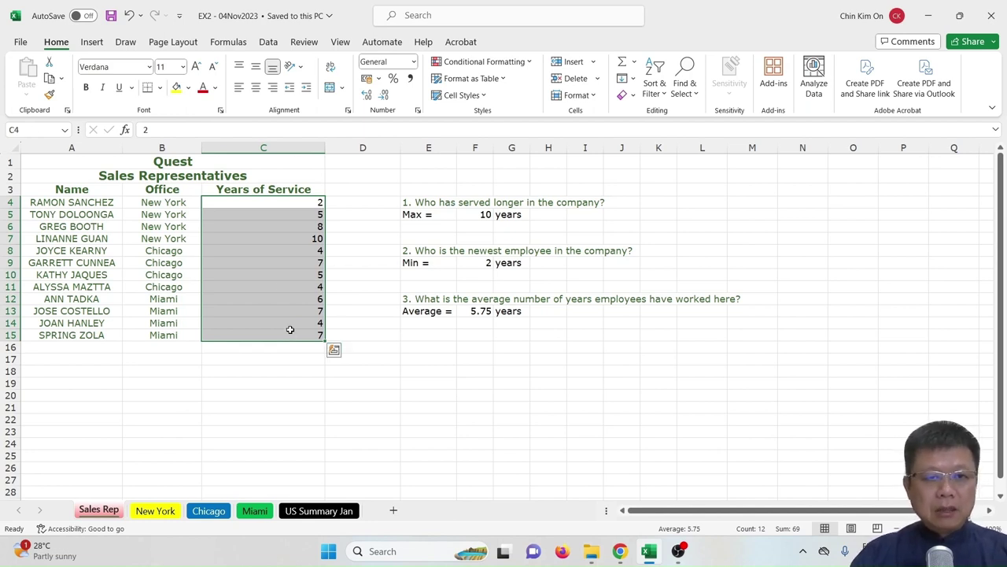
pyautogui.moveTo(100, 179); pyautogui.dragTo(253, 342)
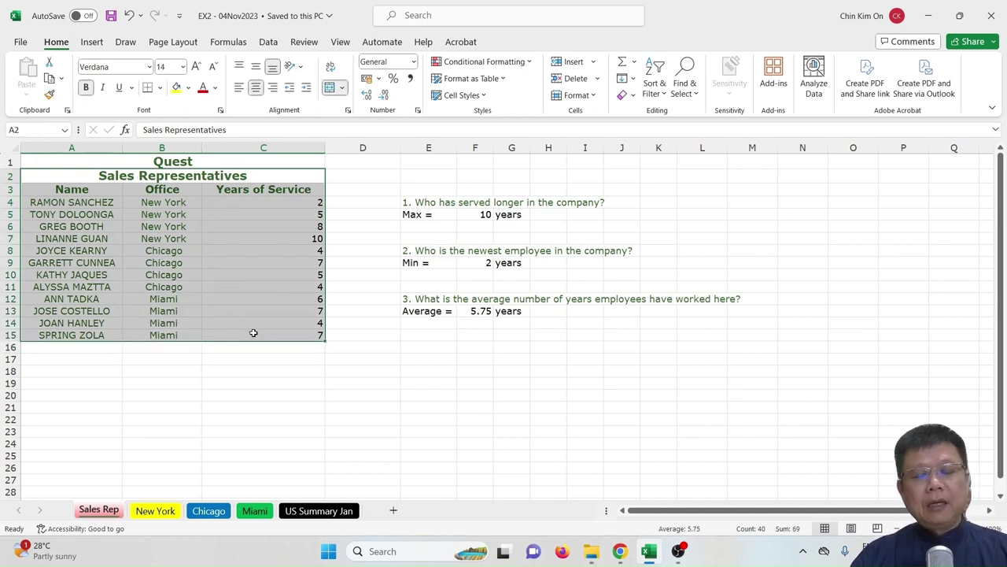
pyautogui.click(276, 358)
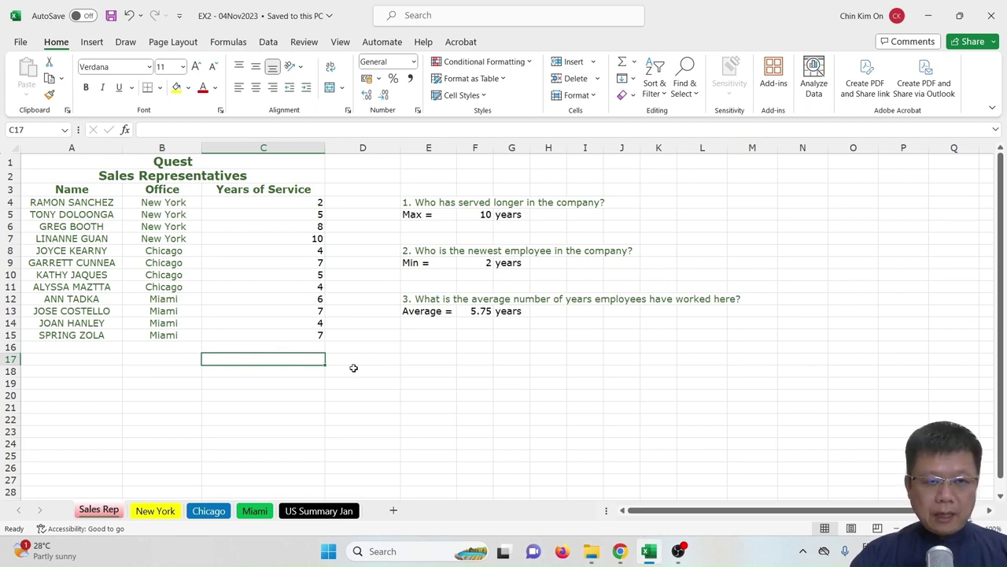
pyautogui.moveTo(278, 340); pyautogui.dragTo(290, 203)
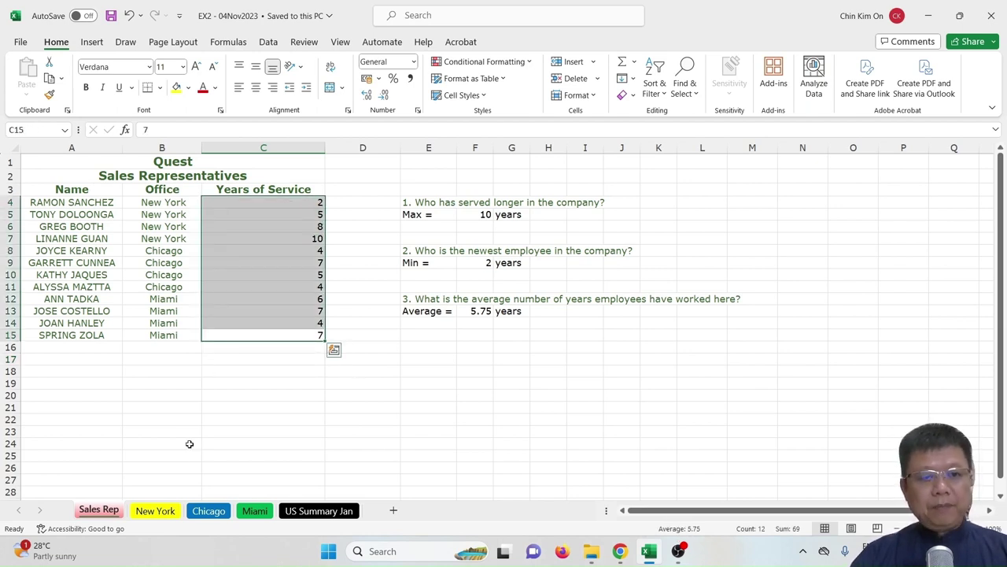
pyautogui.click(157, 513)
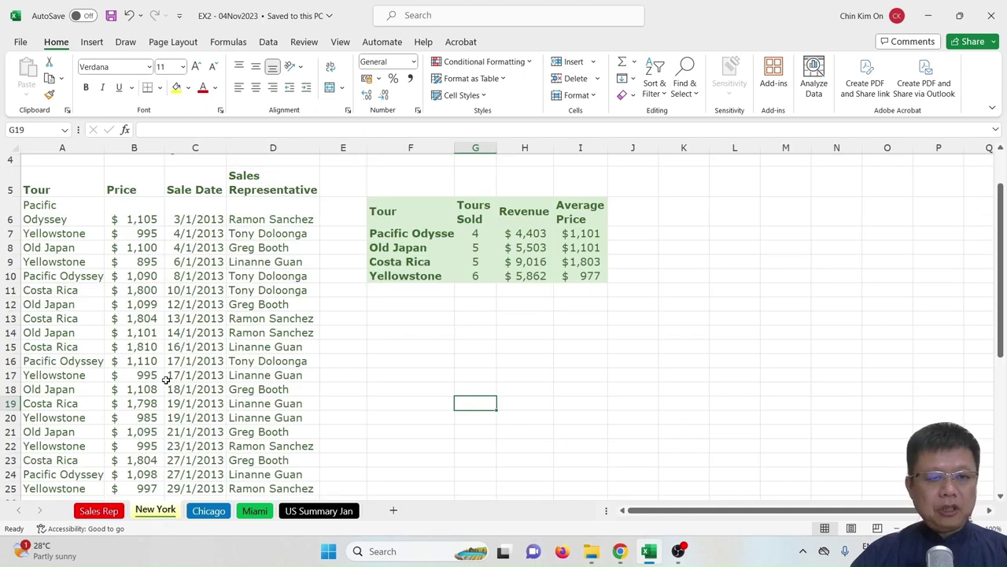
# Inspect the New York sheet's Total Sales formula in B28 and its sales records.
pyautogui.scroll(-4, 151, 389)
pyautogui.click(140, 351)
pyautogui.scroll(4, 147, 377)
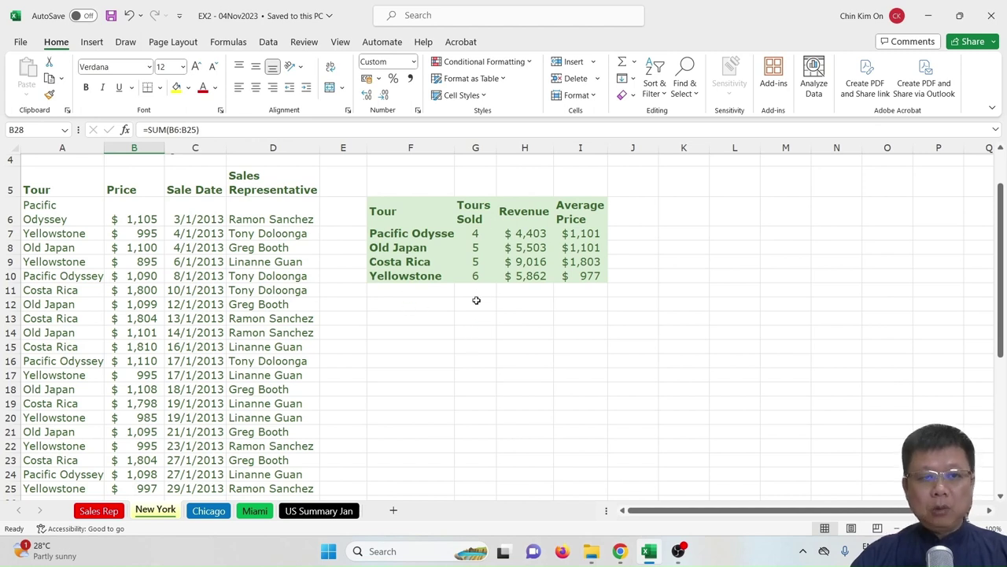
pyautogui.scroll(-1, 203, 382)
pyautogui.moveTo(193, 181); pyautogui.dragTo(227, 457)
# Browse the Chicago and Miami sheets and check Pacific Odyssey's tours sold on US Summary Jan.
pyautogui.click(208, 511)
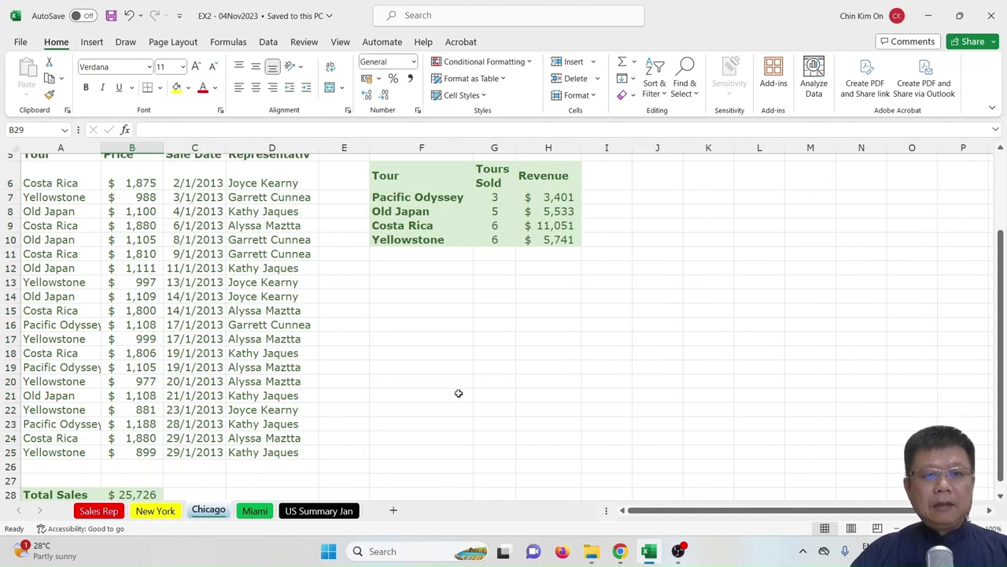
pyautogui.click(254, 510)
pyautogui.click(319, 510)
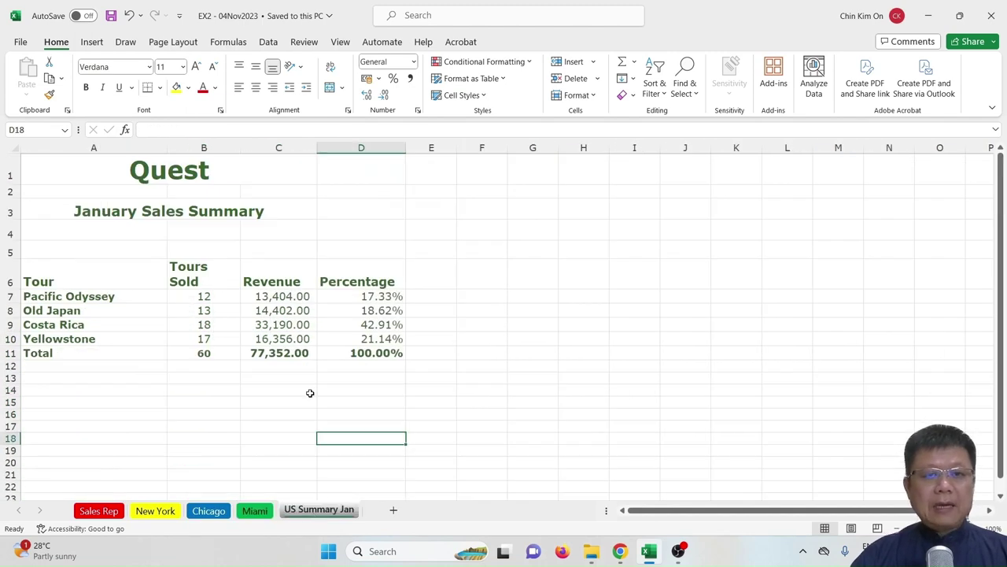
pyautogui.click(247, 363)
pyautogui.click(277, 411)
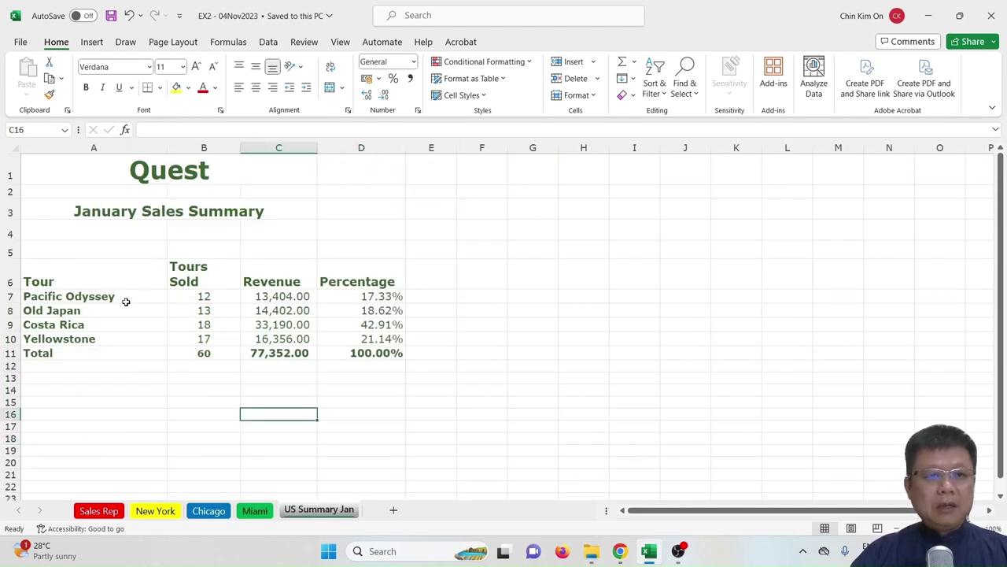
pyautogui.moveTo(101, 300); pyautogui.dragTo(200, 296)
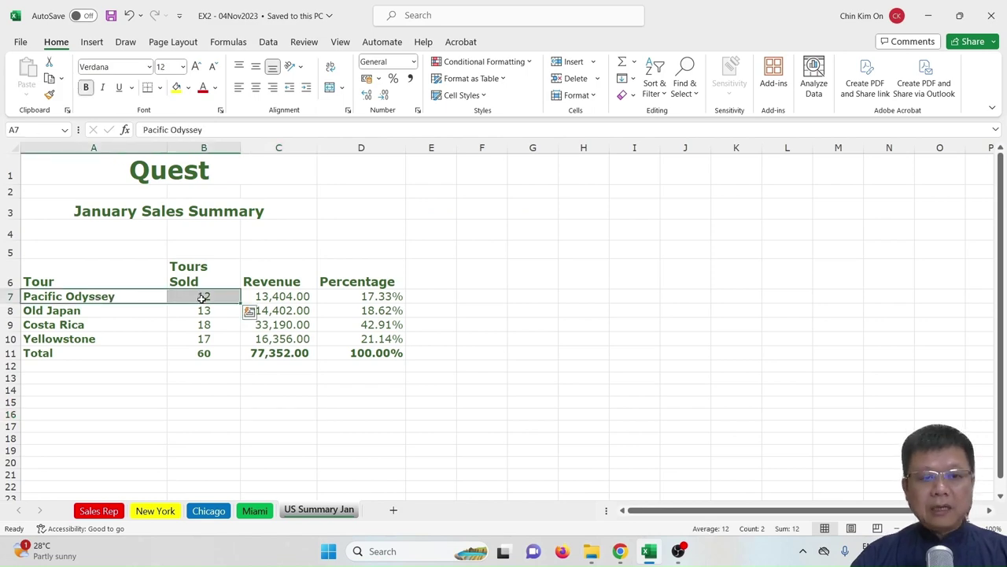
# Revisit the New York, Chicago and Miami sheets, then return to the Sales Rep sheet.
pyautogui.click(164, 513)
pyautogui.click(209, 511)
pyautogui.click(255, 511)
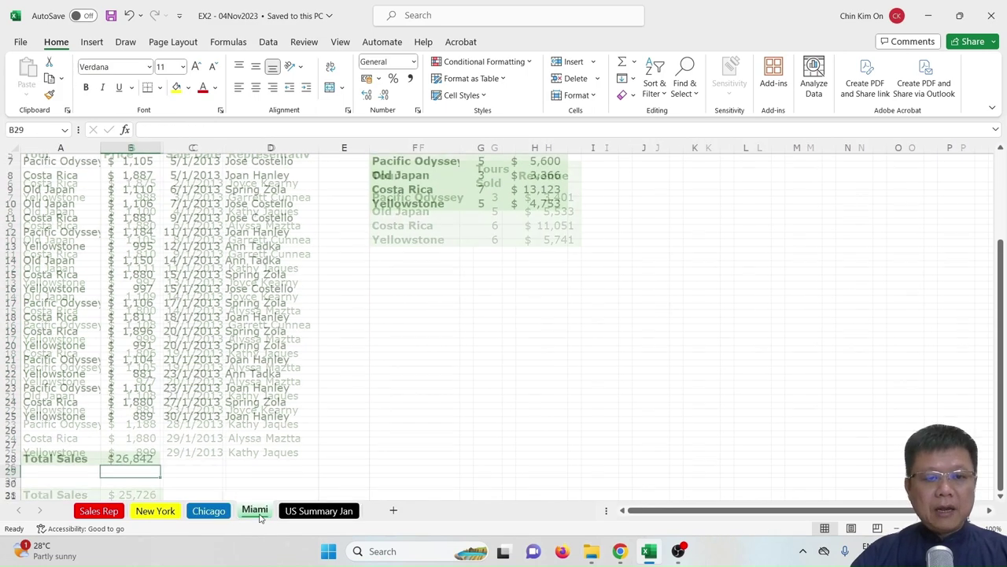
pyautogui.click(370, 381)
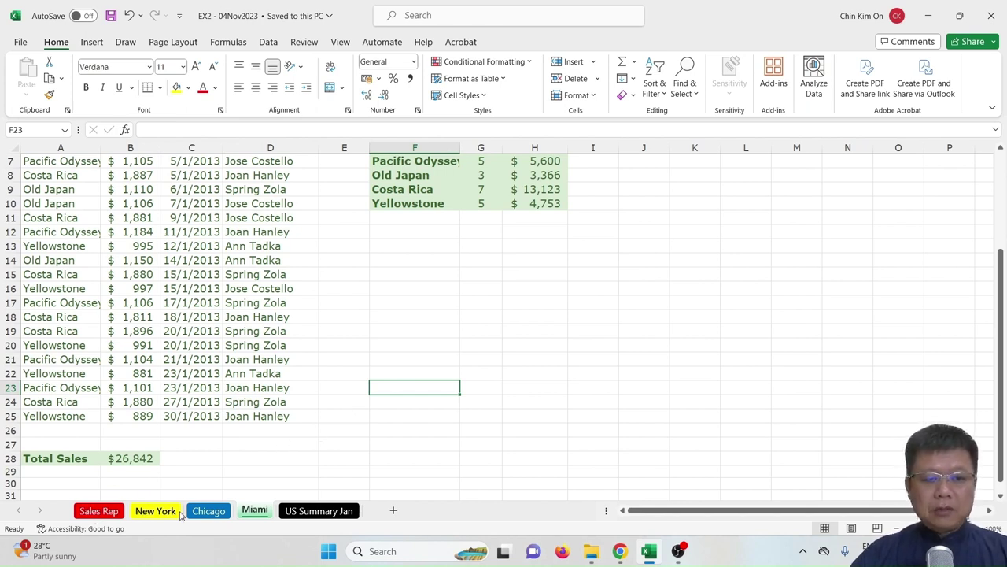
pyautogui.click(351, 362)
pyautogui.click(411, 370)
pyautogui.scroll(2, 412, 370)
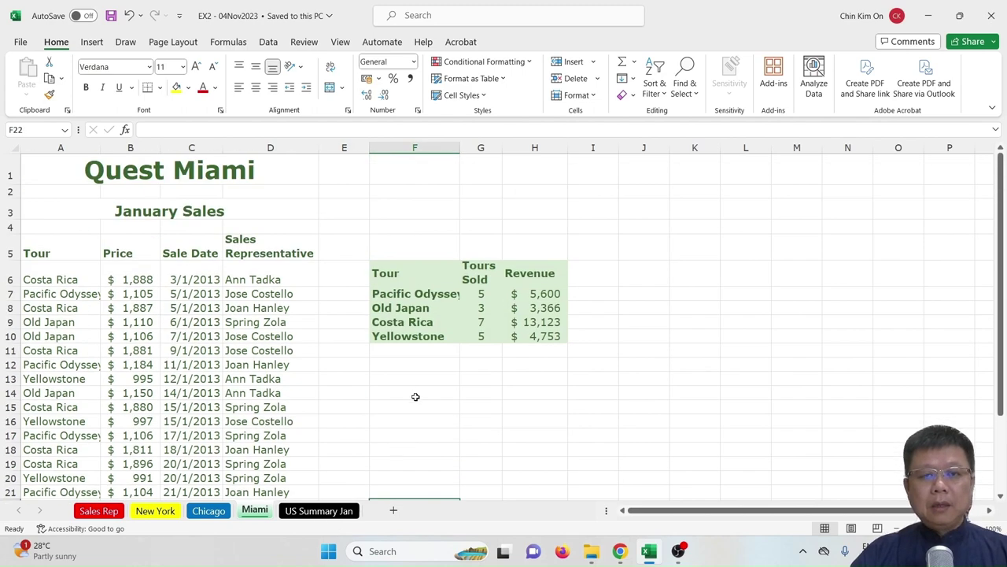
pyautogui.hotkey('ctrl', 'pageup')
pyautogui.hotkey('ctrl', 'pageup')
pyautogui.hotkey('ctrl', 'pageup')
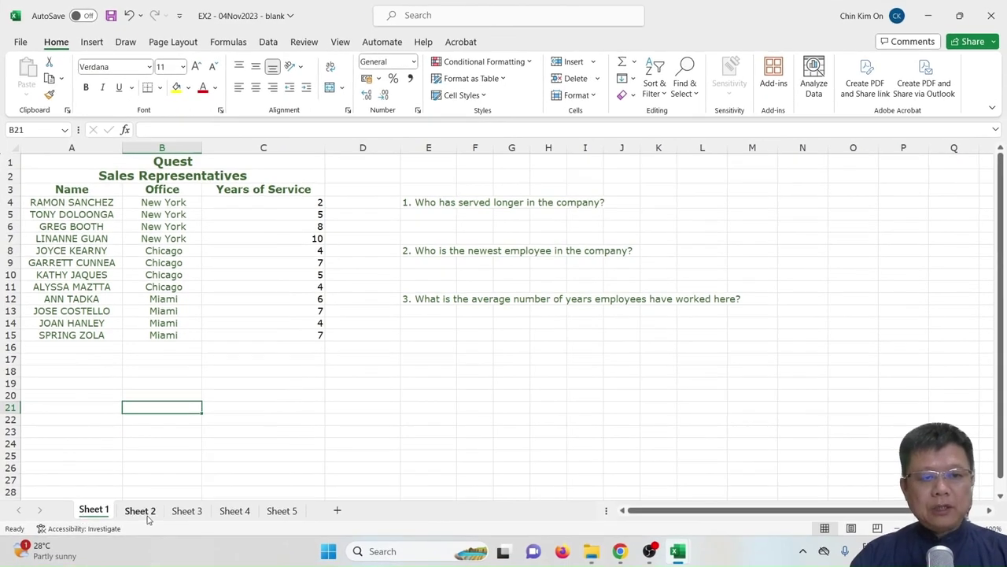
# Look through the Chicago, Miami and January Sales Summary sheets, then return to Sales Representatives.
pyautogui.click(175, 495)
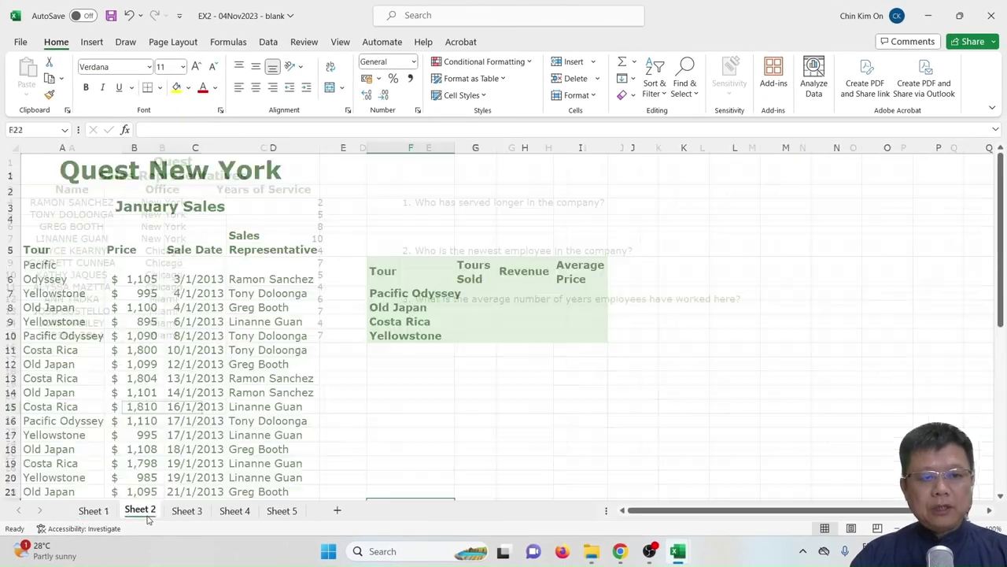
pyautogui.click(227, 512)
pyautogui.click(283, 514)
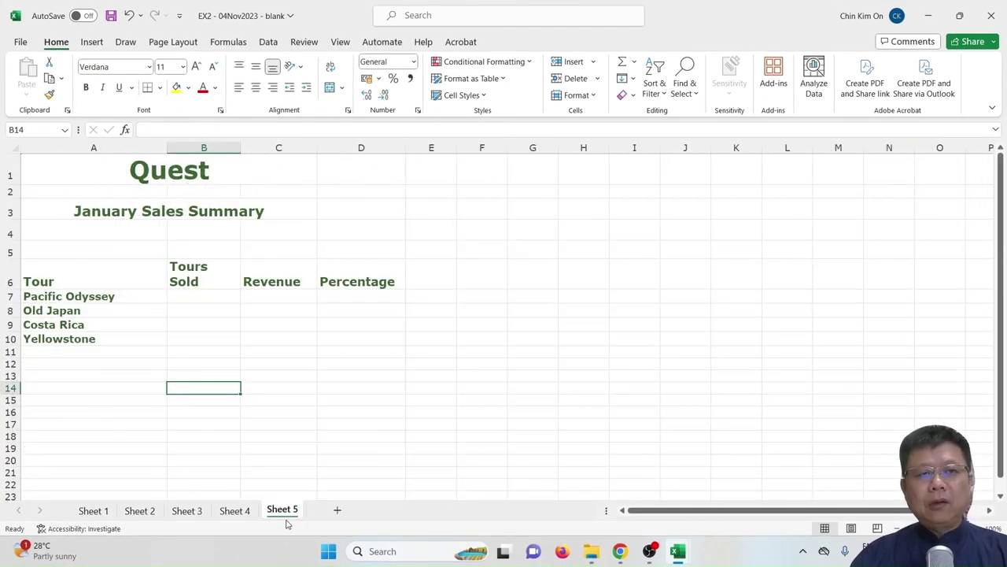
pyautogui.click(233, 518)
pyautogui.click(181, 516)
pyautogui.click(94, 517)
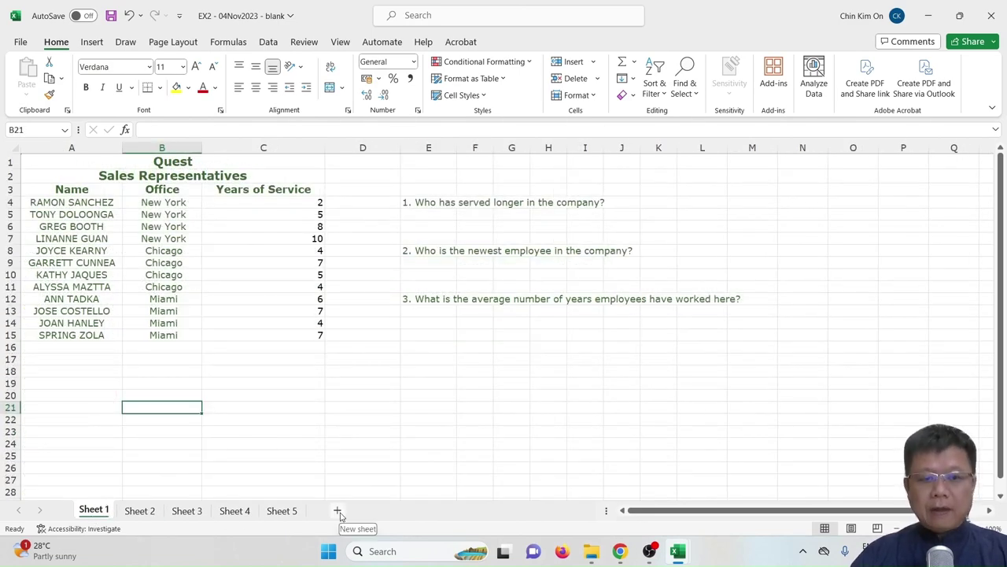
# Insert a new blank Sheet1 and move it between Sheet 4 and Sheet 5.
pyautogui.click(339, 512)
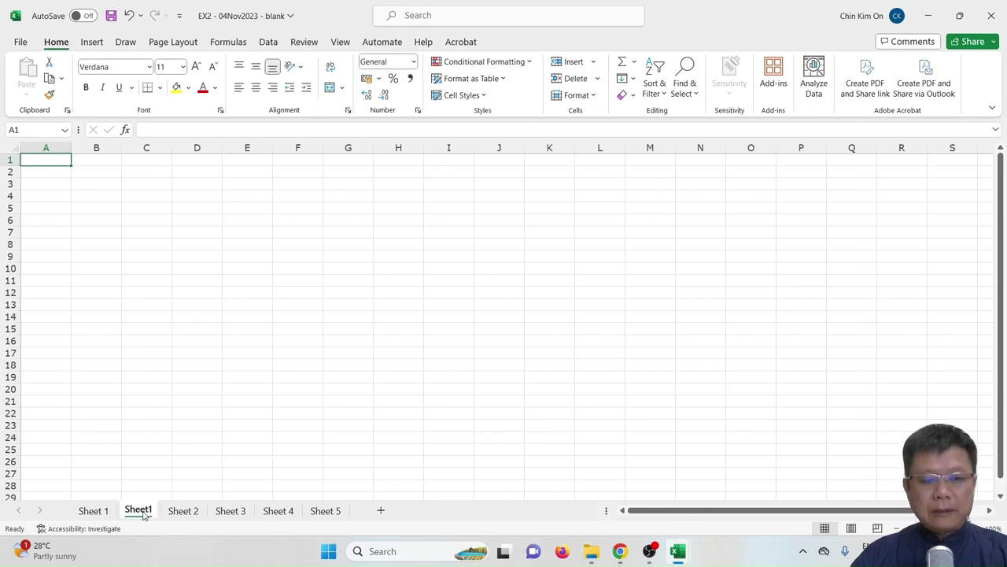
pyautogui.moveTo(138, 517); pyautogui.dragTo(231, 513)
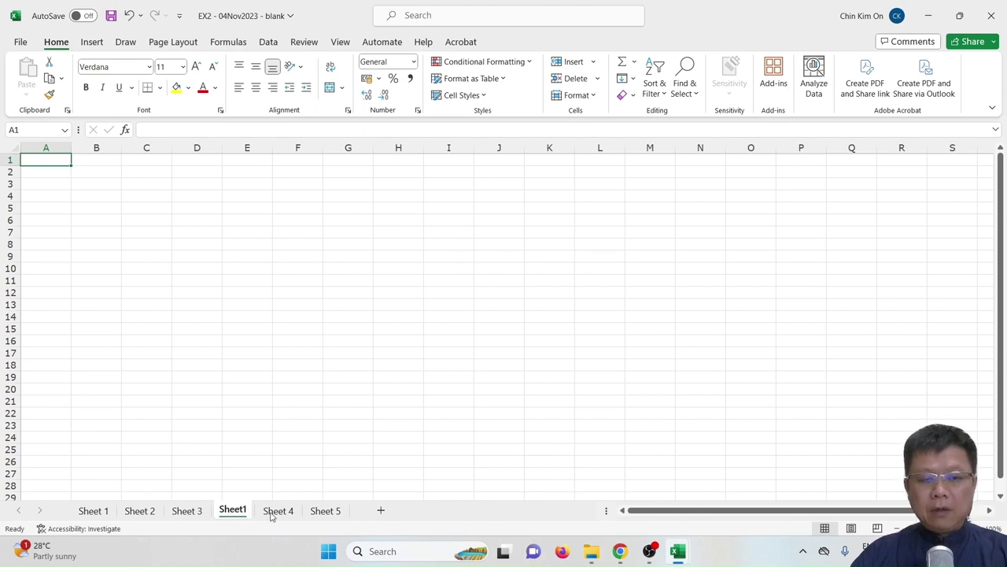
pyautogui.moveTo(304, 509); pyautogui.dragTo(360, 508)
# Delete the blank Sheet1 tab, leaving Sheet 1 through Sheet 5.
pyautogui.rightClick(337, 512)
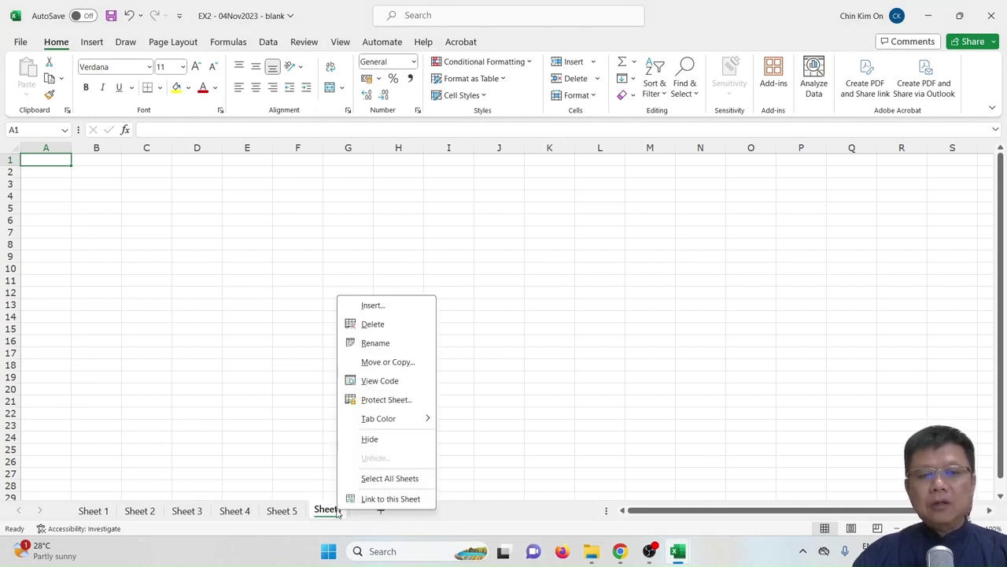
pyautogui.click(389, 324)
pyautogui.rightClick(101, 513)
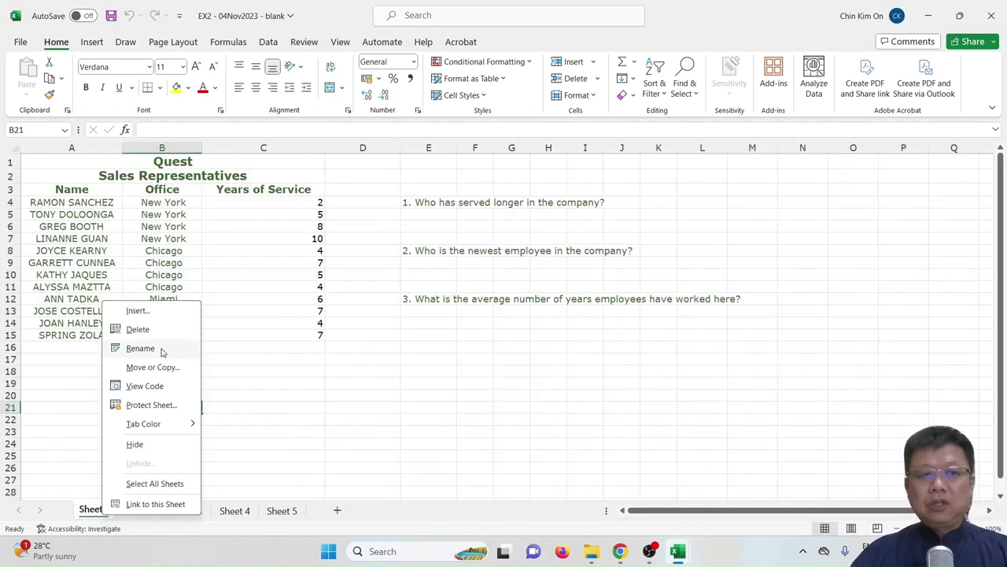
pyautogui.click(323, 405)
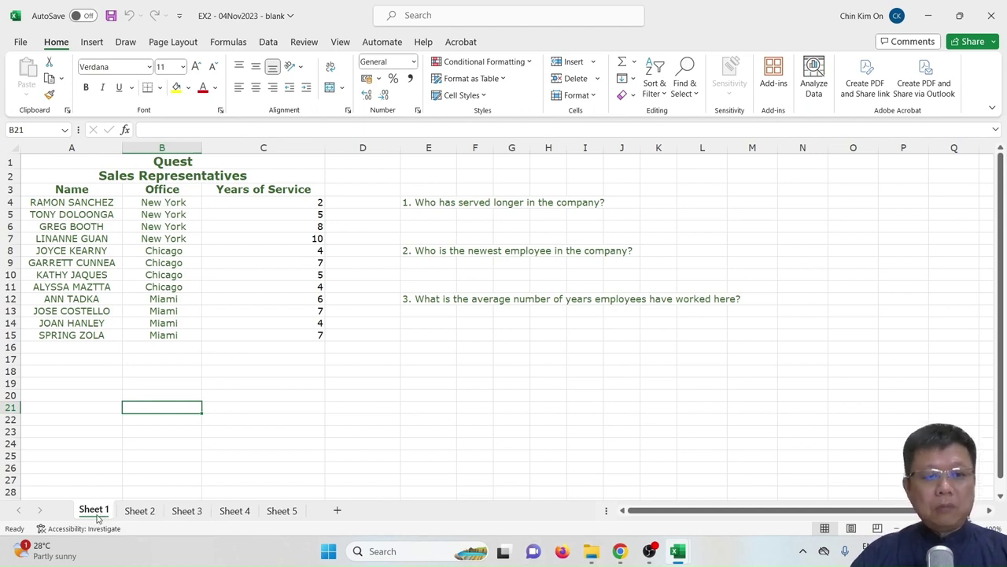
# Rename Sheet 1 to 'Sales Representatives'.
pyautogui.rightClick(95, 512)
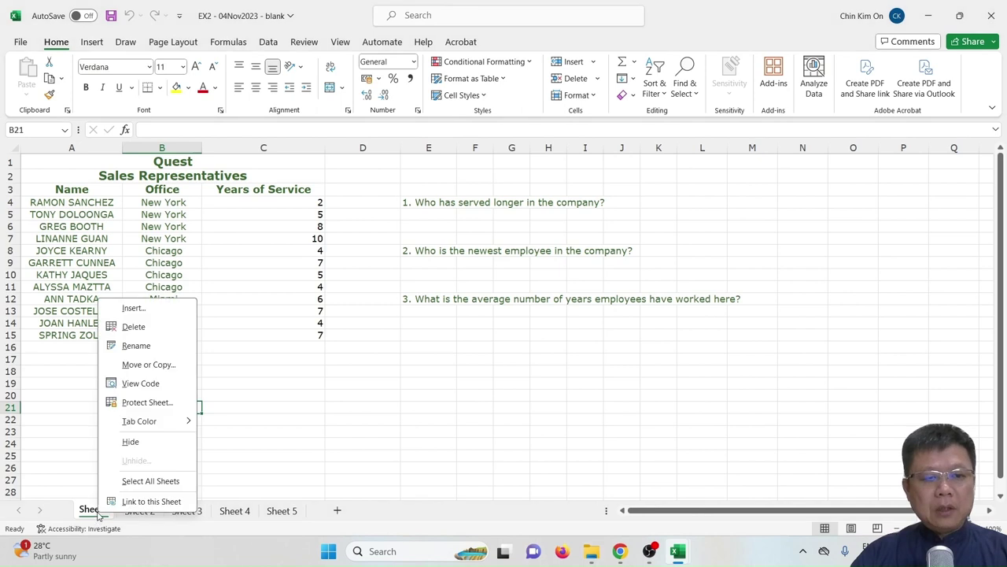
pyautogui.click(152, 356)
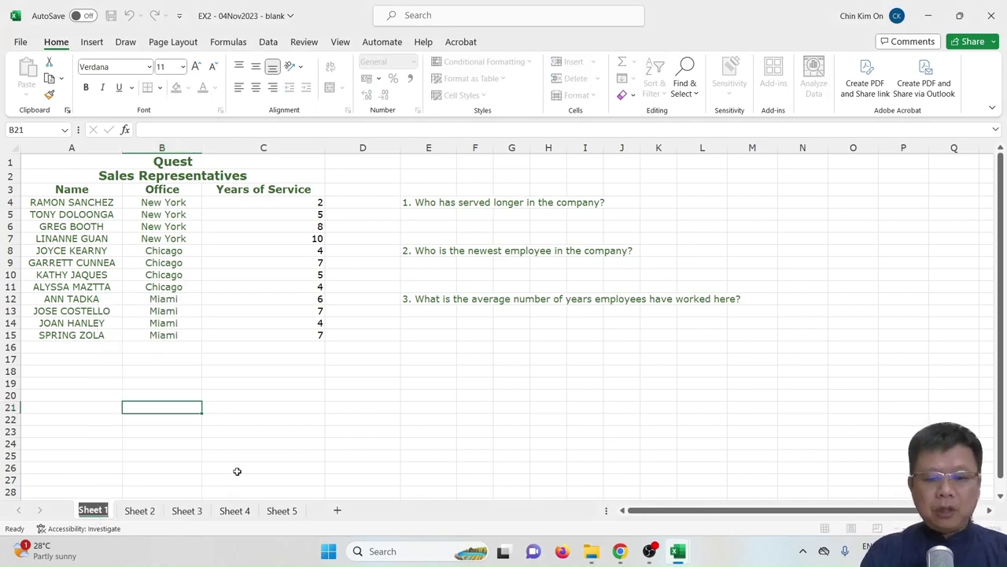
pyautogui.write('Sales R')
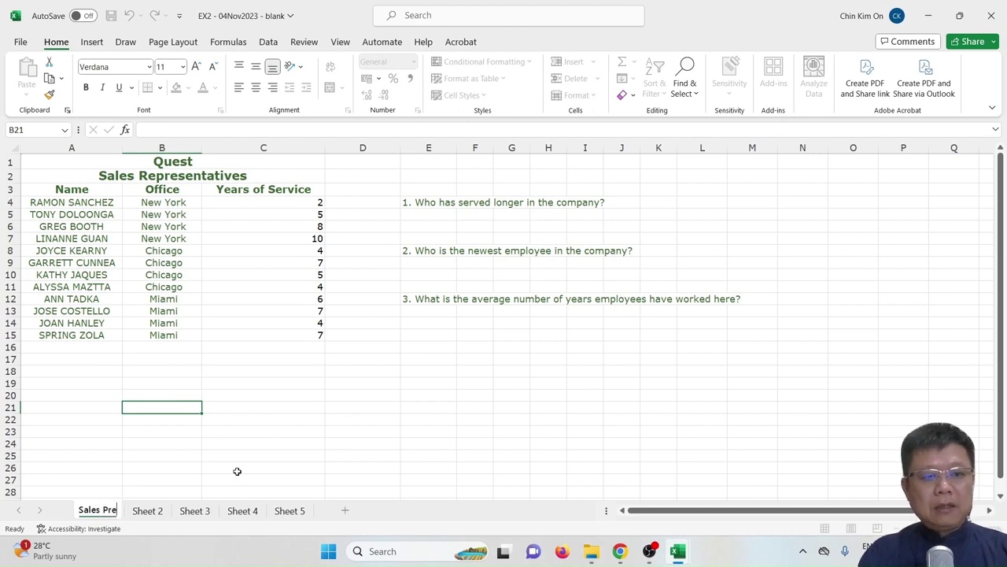
pyautogui.write('epresentat')
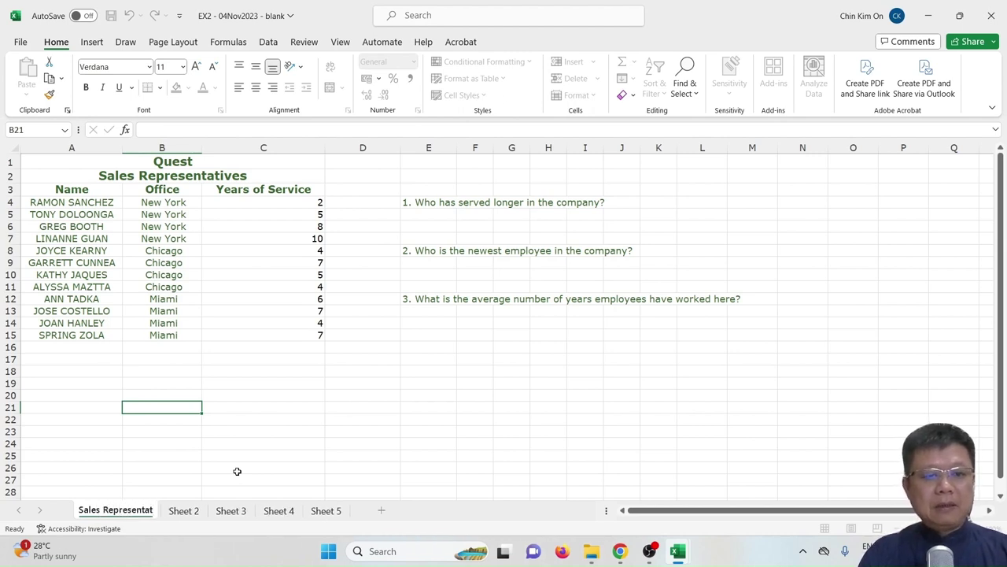
pyautogui.write('ives')
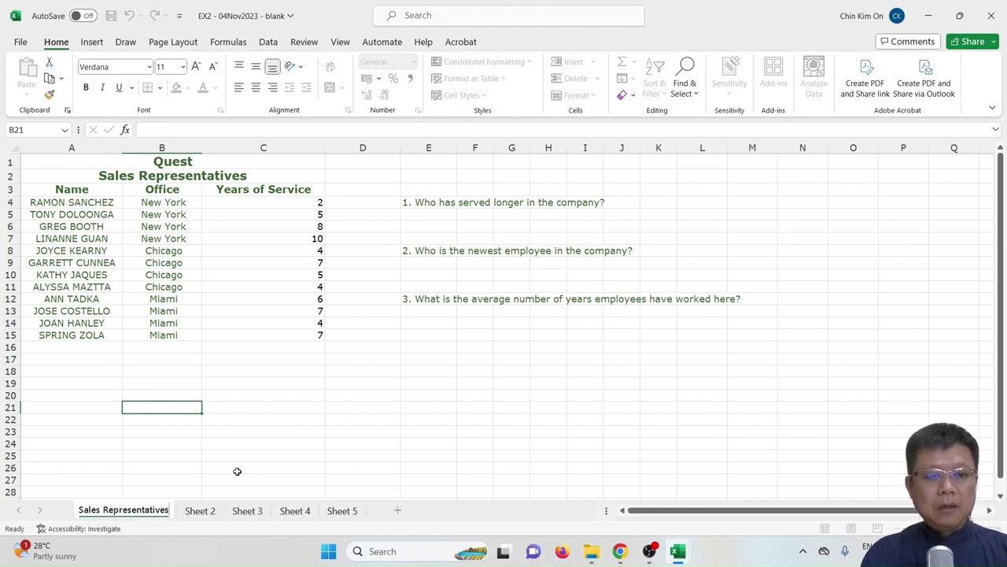
pyautogui.press('Return')
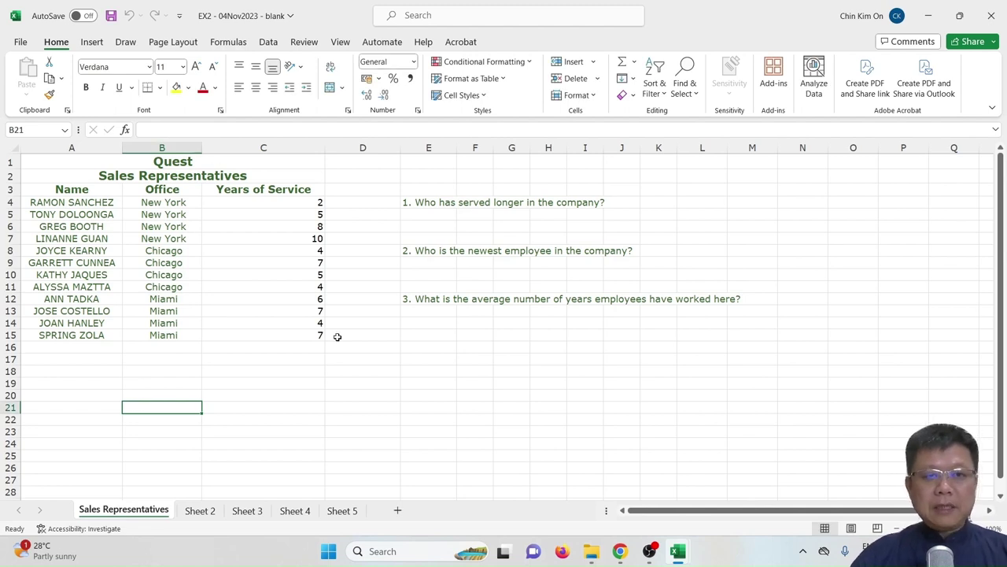
pyautogui.moveTo(122, 176); pyautogui.dragTo(142, 337)
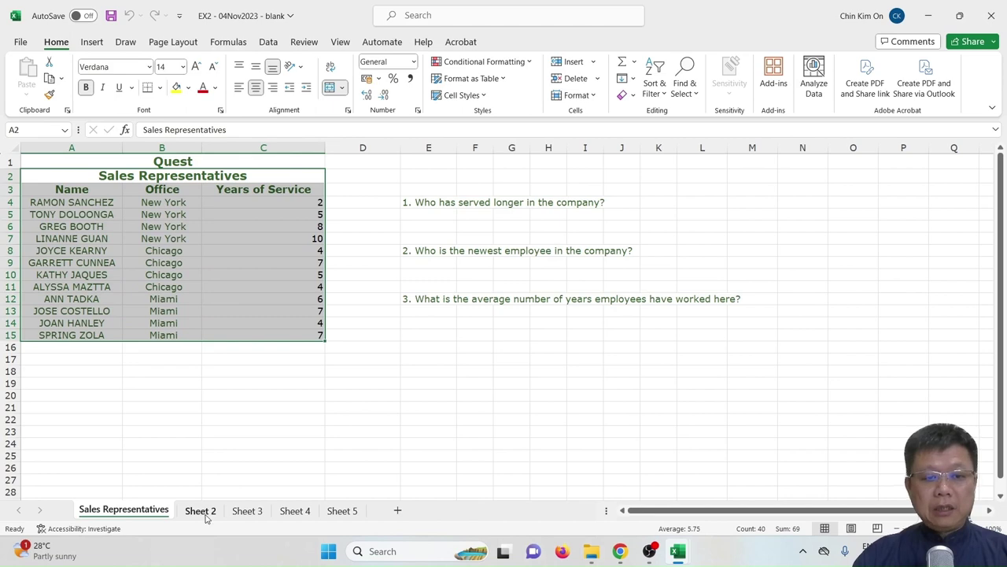
# Rename Sheet 2 to 'New York' and Sheet 3 to 'Chicago'.
pyautogui.click(200, 511)
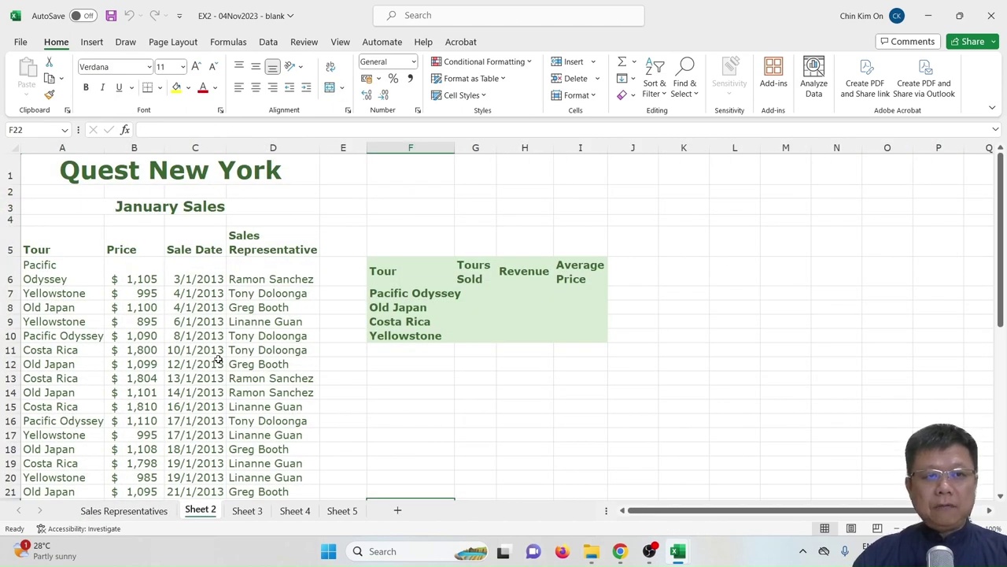
pyautogui.doubleClick(203, 511)
pyautogui.write('New')
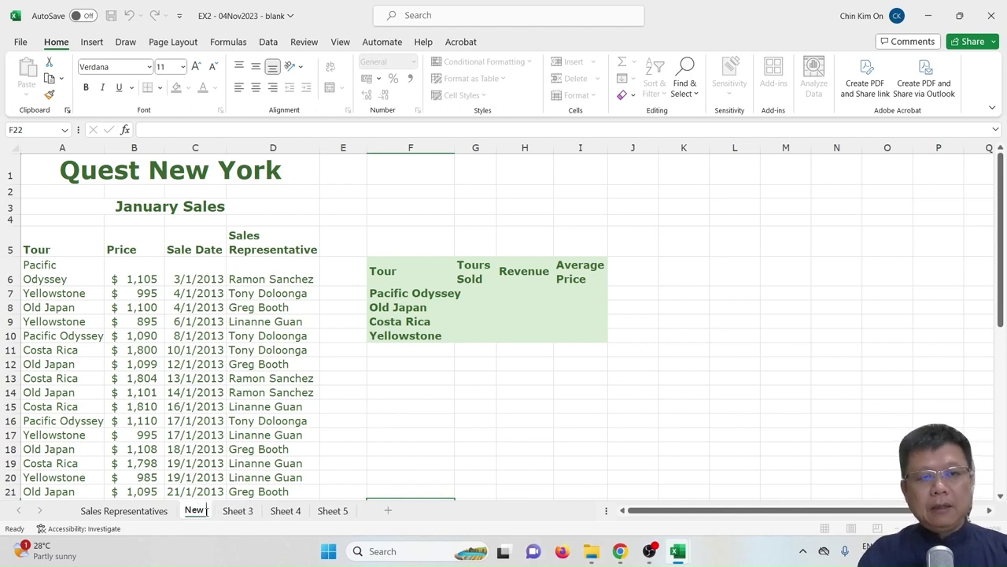
pyautogui.write(' Yeark')
pyautogui.press('Return')
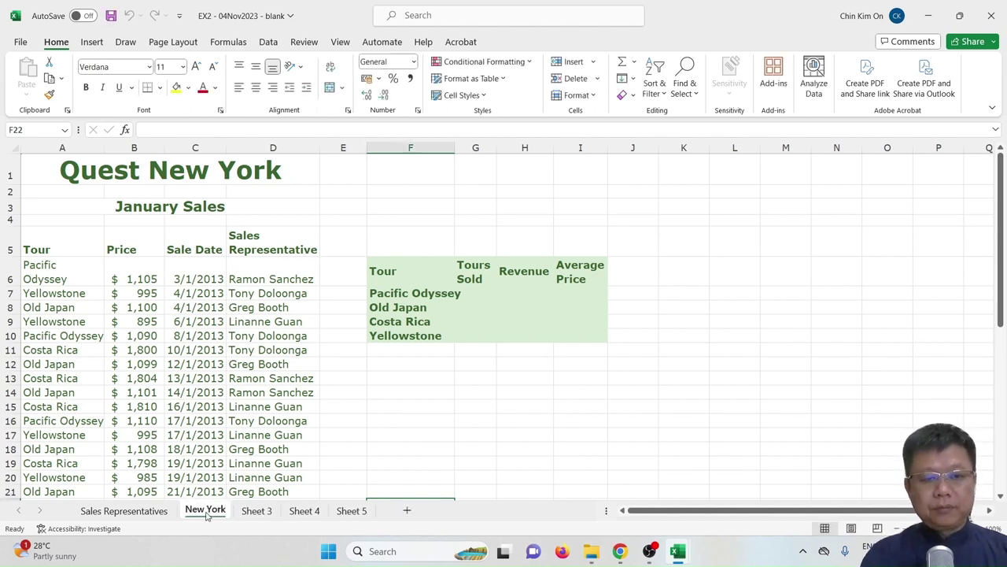
pyautogui.click(251, 513)
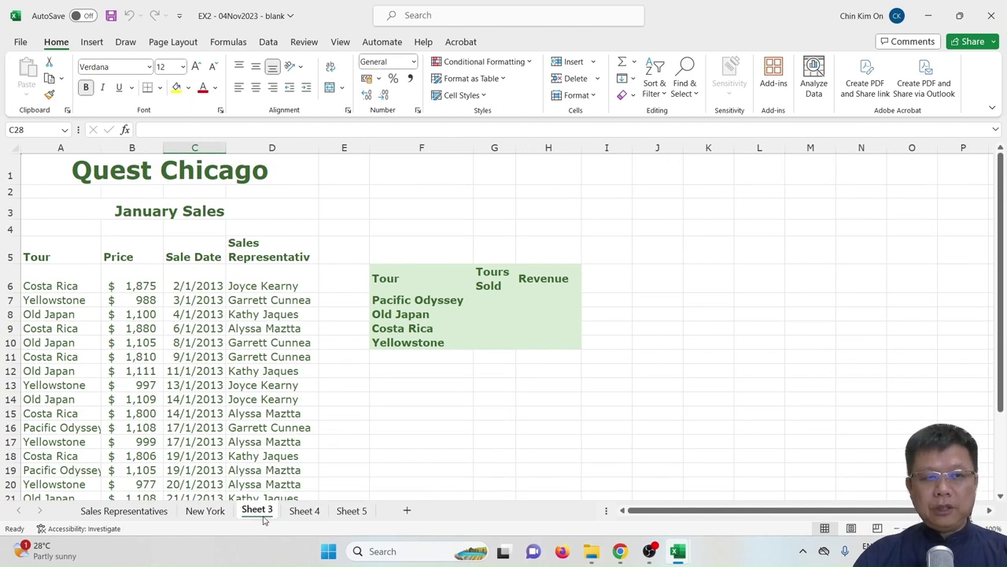
pyautogui.doubleClick(256, 513)
pyautogui.write('Chicago')
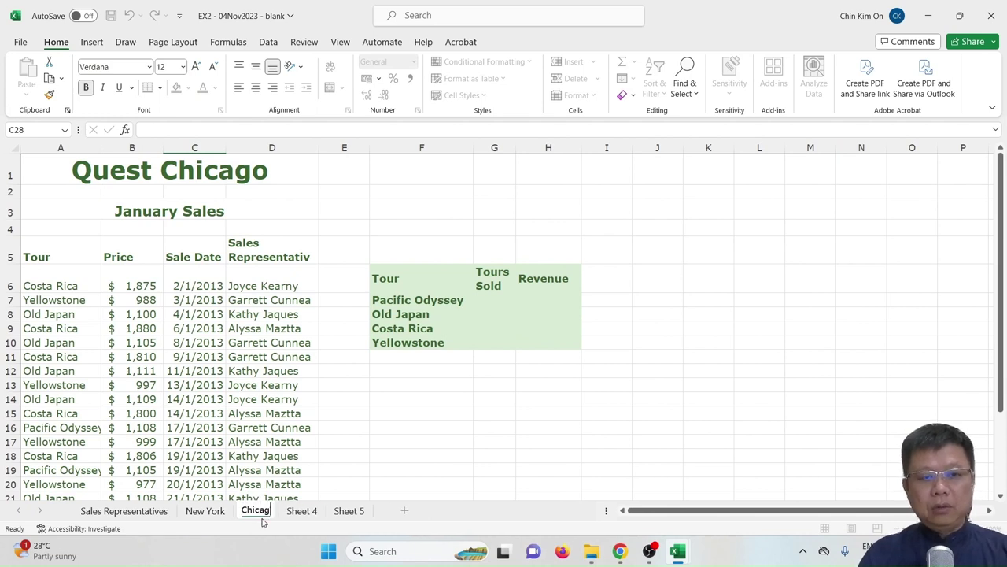
pyautogui.press('Return')
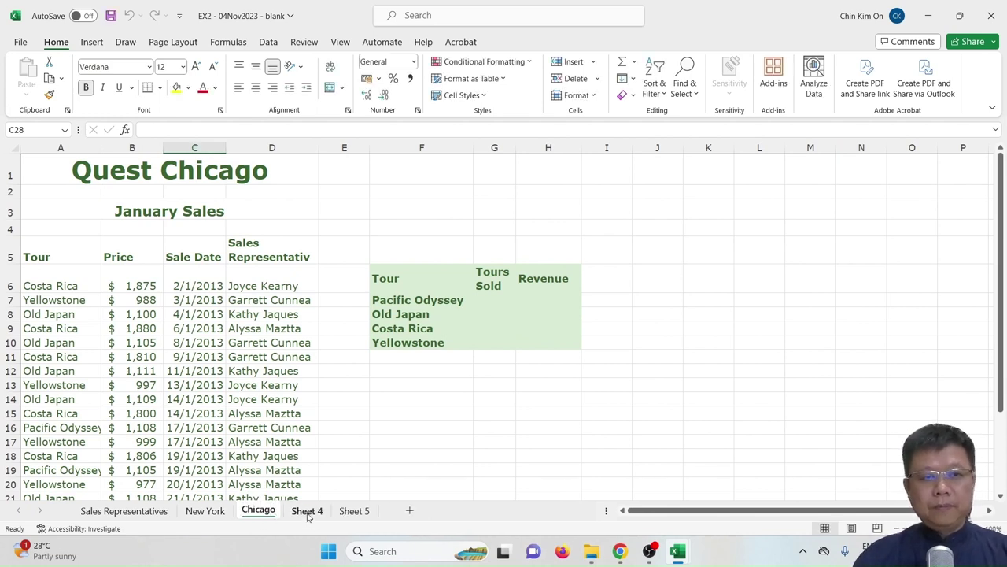
# Rename Sheet 4 to 'Miami' and Sheet 5 to 'Sales Summary'.
pyautogui.click(308, 515)
pyautogui.doubleClick(312, 513)
pyautogui.write('Miami')
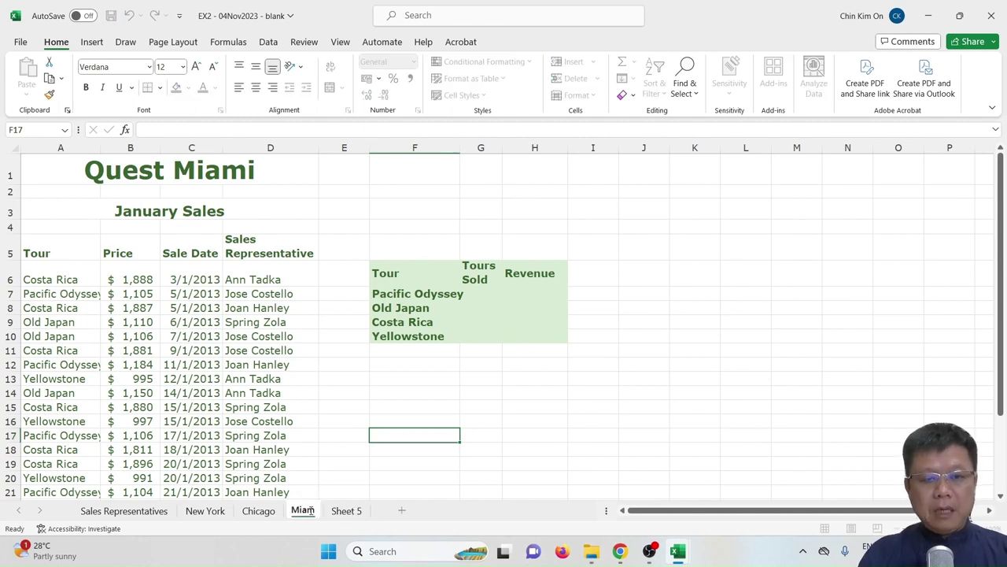
pyautogui.press('Return')
pyautogui.click(342, 511)
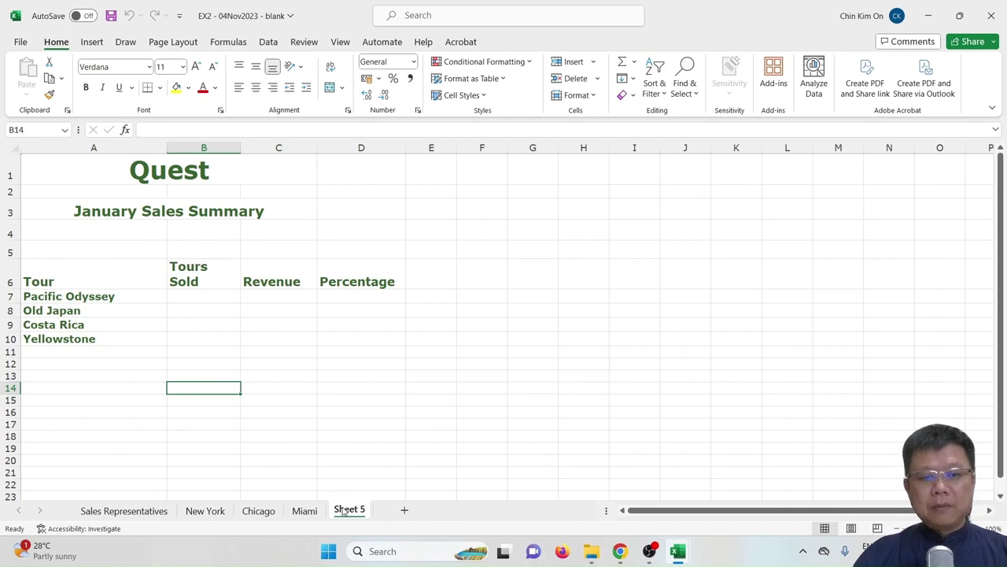
pyautogui.doubleClick(346, 510)
pyautogui.write('Sales Summary')
pyautogui.press('Return')
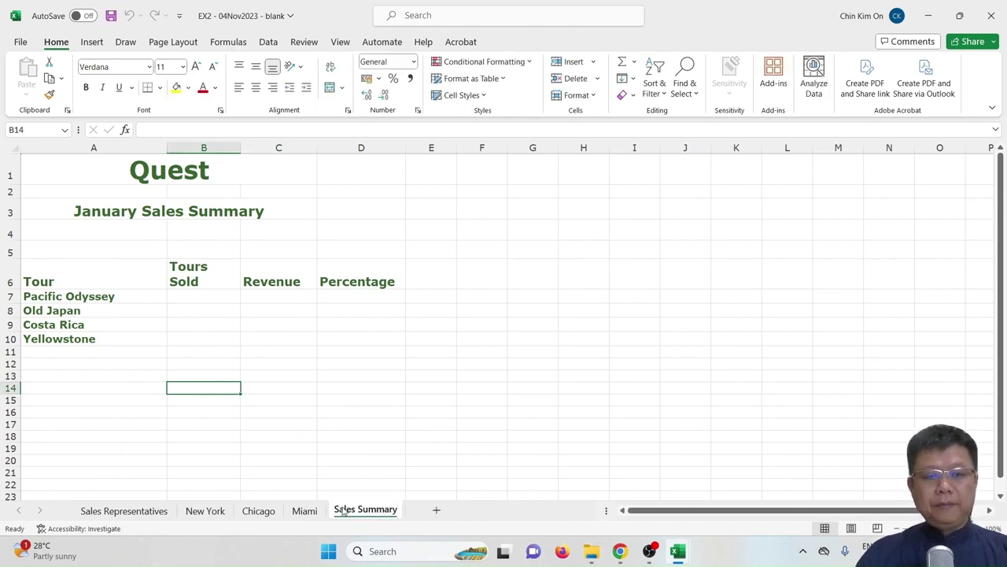
pyautogui.click(305, 511)
pyautogui.click(256, 513)
pyautogui.click(205, 512)
# Browse all five renamed sheets, ending on Sales Representatives.
pyautogui.click(132, 511)
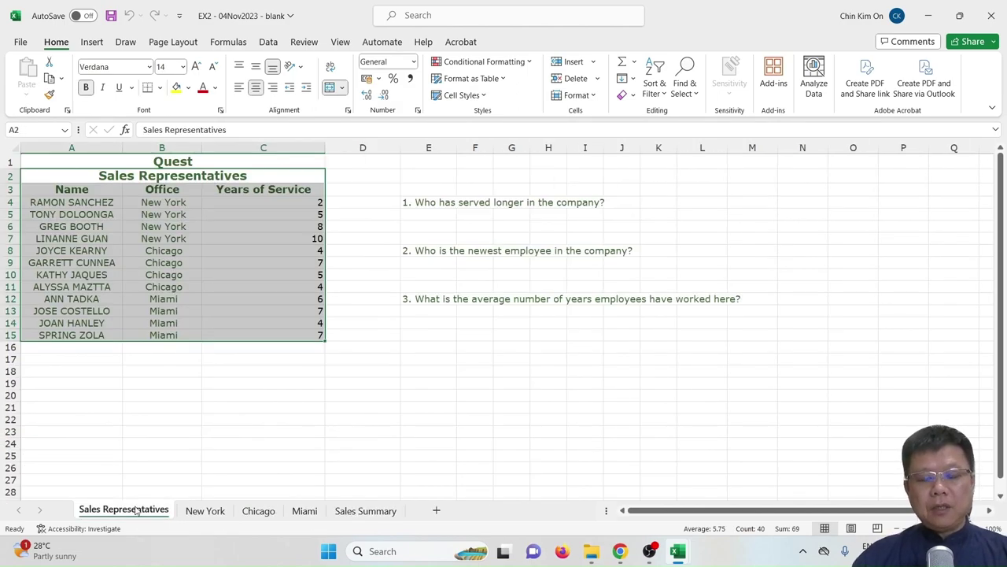
pyautogui.click(205, 511)
pyautogui.click(258, 511)
pyautogui.click(304, 511)
pyautogui.click(358, 510)
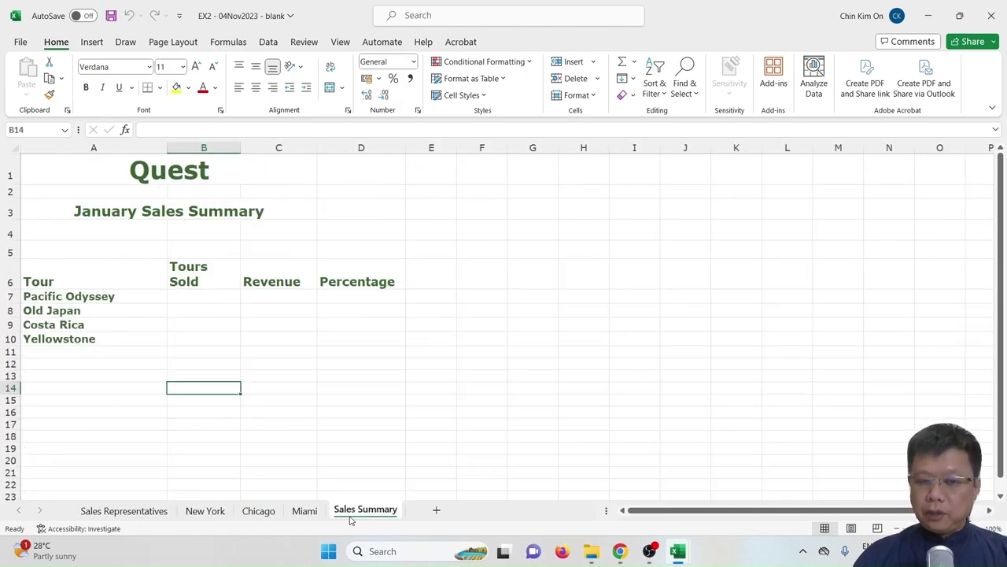
pyautogui.click(141, 513)
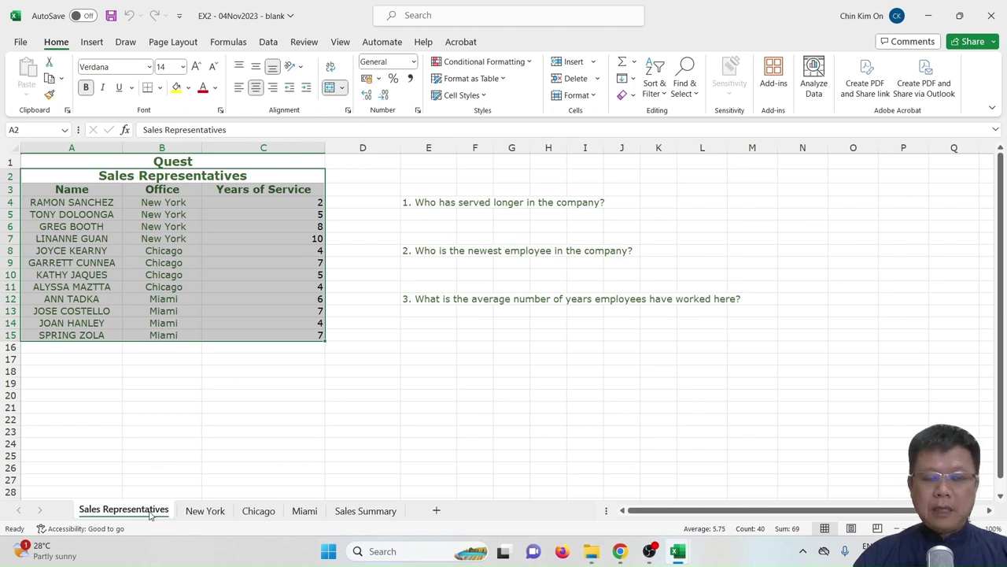
# Colour the Sales Representatives tab purple and the New York tab dark blue.
pyautogui.rightClick(149, 514)
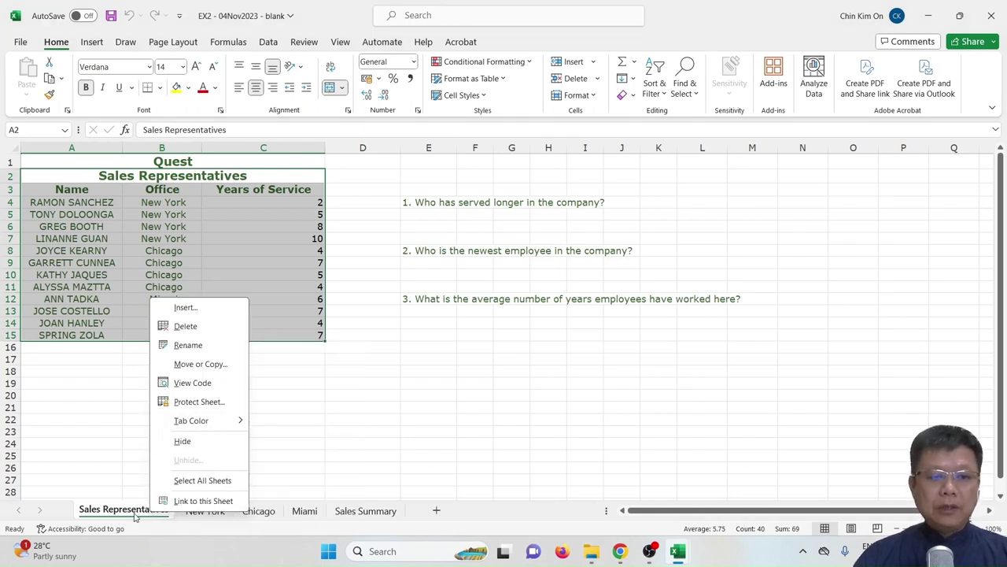
pyautogui.rightClick(135, 516)
pyautogui.rightClick(132, 515)
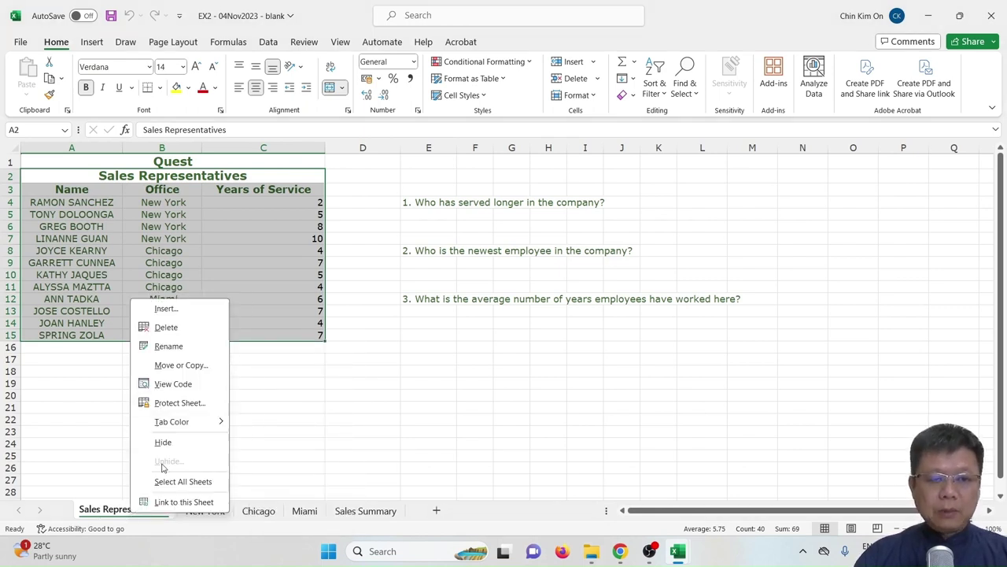
pyautogui.moveTo(180, 429)
pyautogui.click(329, 444)
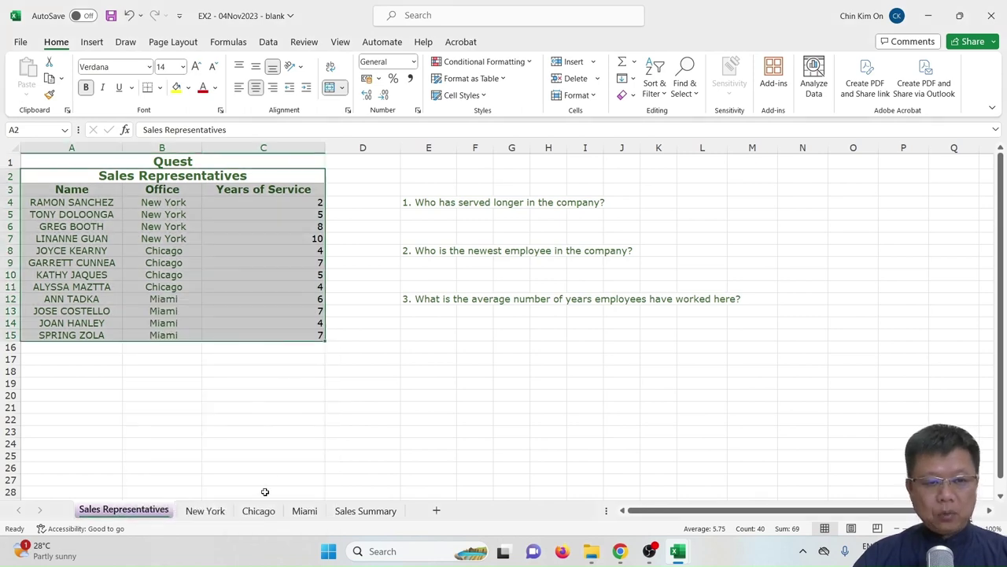
pyautogui.rightClick(211, 512)
pyautogui.moveTo(275, 425)
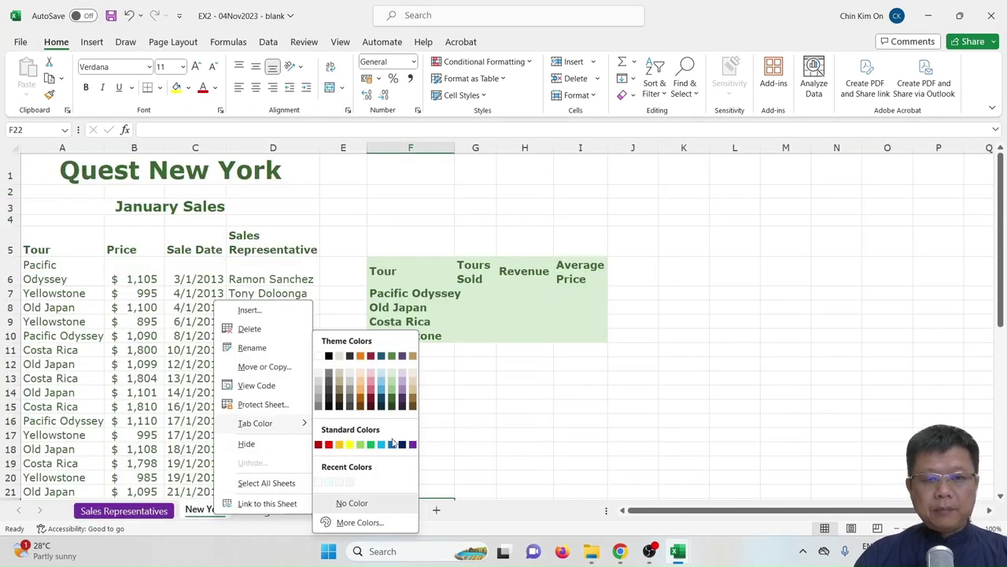
pyautogui.click(400, 443)
# Colour the Chicago tab blue, Miami light blue and Sales Summary yellow.
pyautogui.rightClick(271, 510)
pyautogui.moveTo(329, 429)
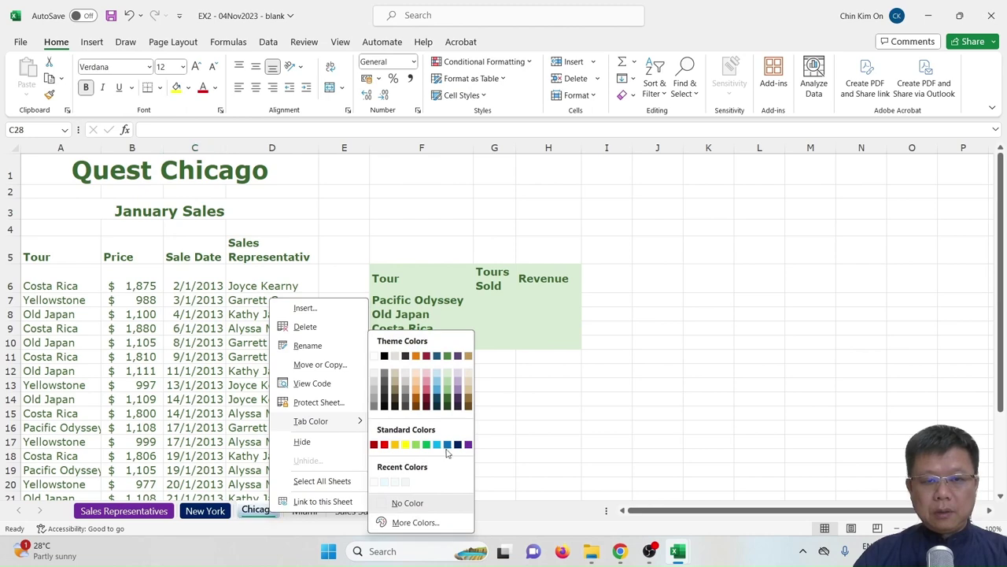
pyautogui.click(447, 443)
pyautogui.rightClick(303, 510)
pyautogui.moveTo(370, 423)
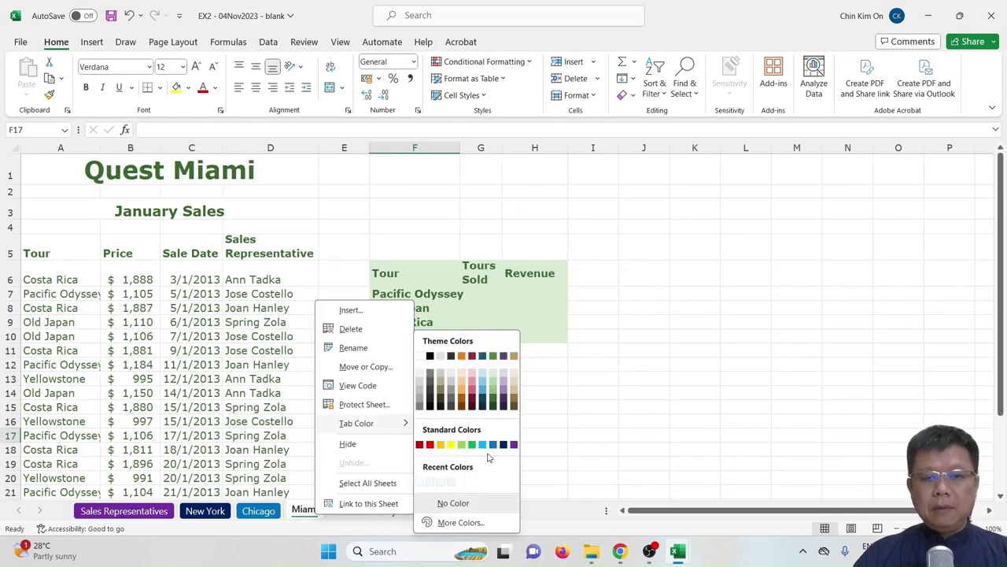
pyautogui.click(485, 447)
pyautogui.rightClick(368, 510)
pyautogui.moveTo(406, 425)
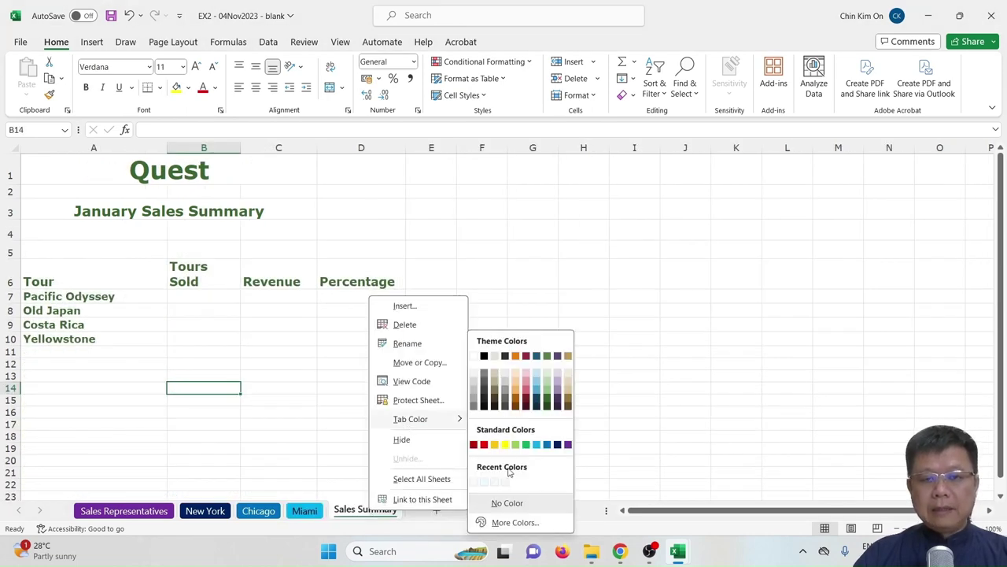
pyautogui.click(513, 444)
pyautogui.click(431, 436)
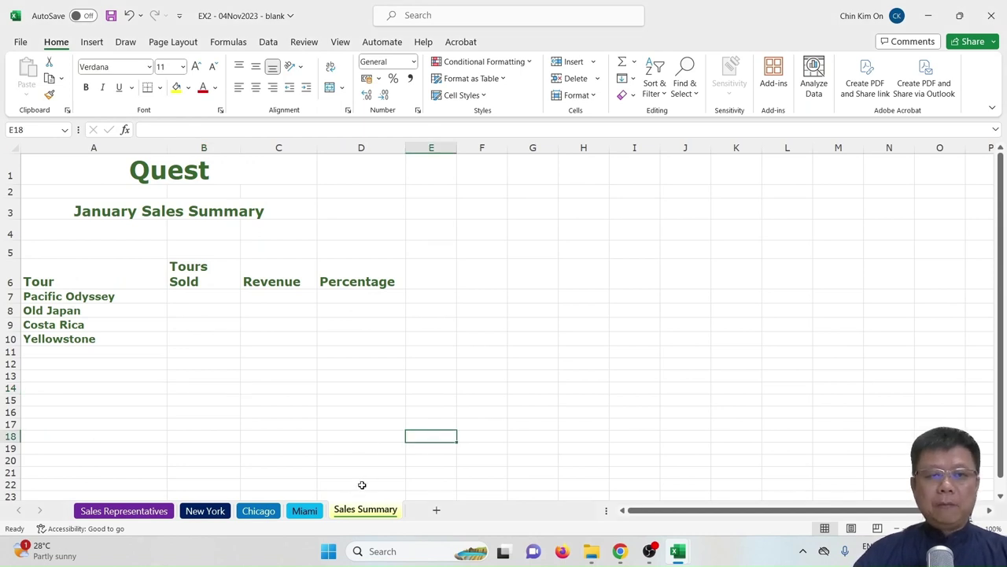
# Browse the Chicago, Sales Summary and other colour-coded tabs, ending on Sales Representatives.
pyautogui.click(377, 423)
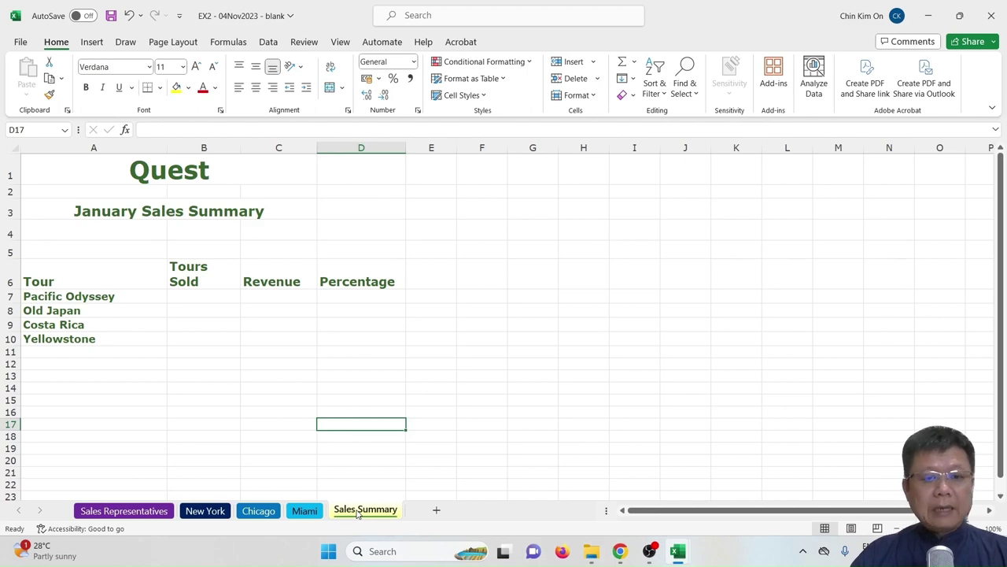
pyautogui.click(258, 511)
pyautogui.click(349, 512)
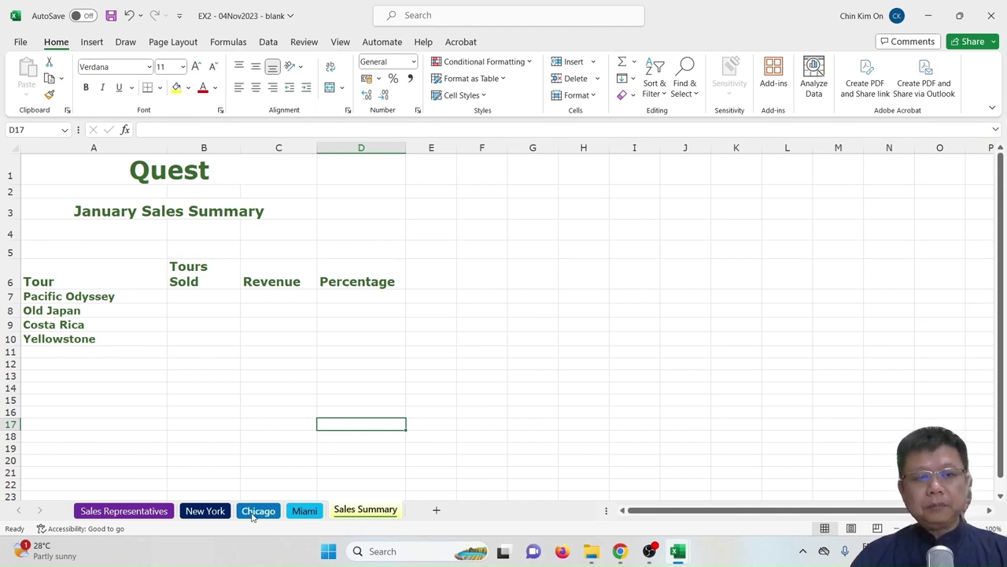
pyautogui.click(157, 511)
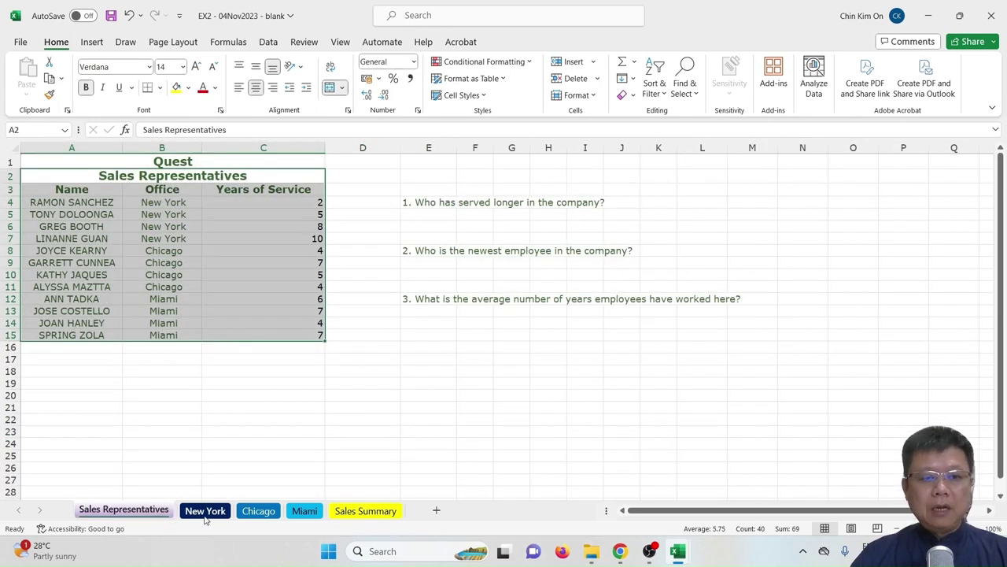
pyautogui.click(205, 510)
pyautogui.click(258, 511)
pyautogui.click(366, 510)
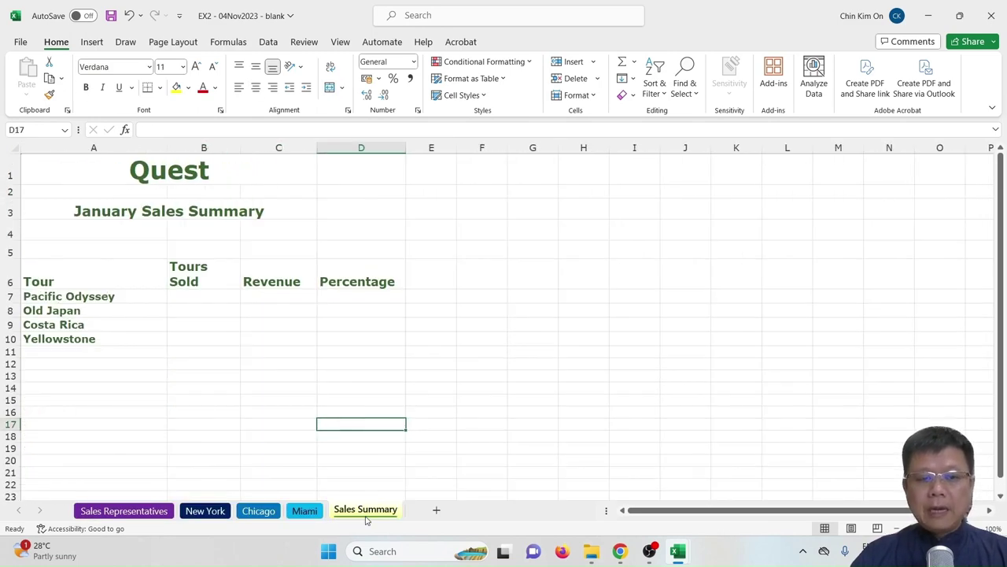
pyautogui.click(126, 510)
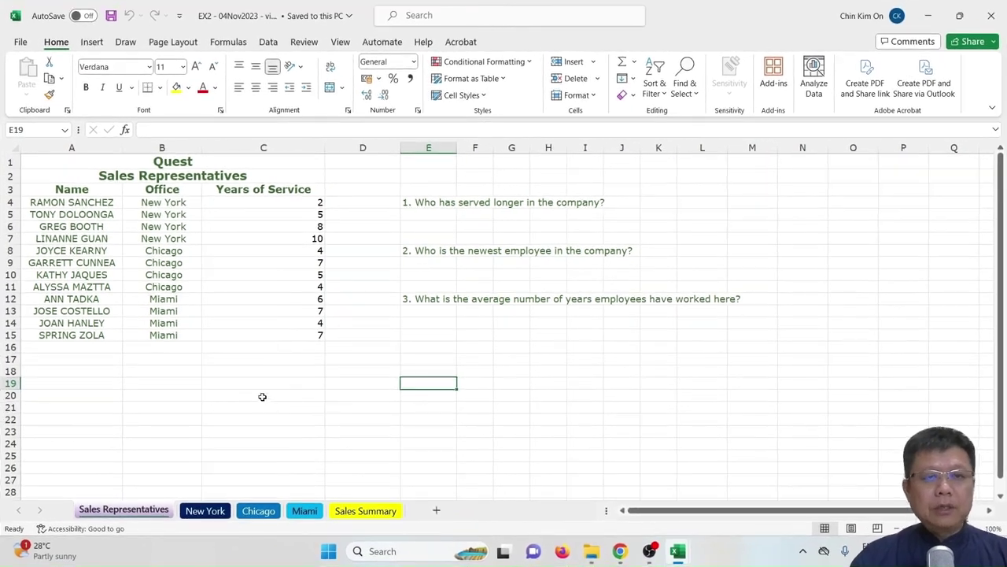
pyautogui.click(263, 397)
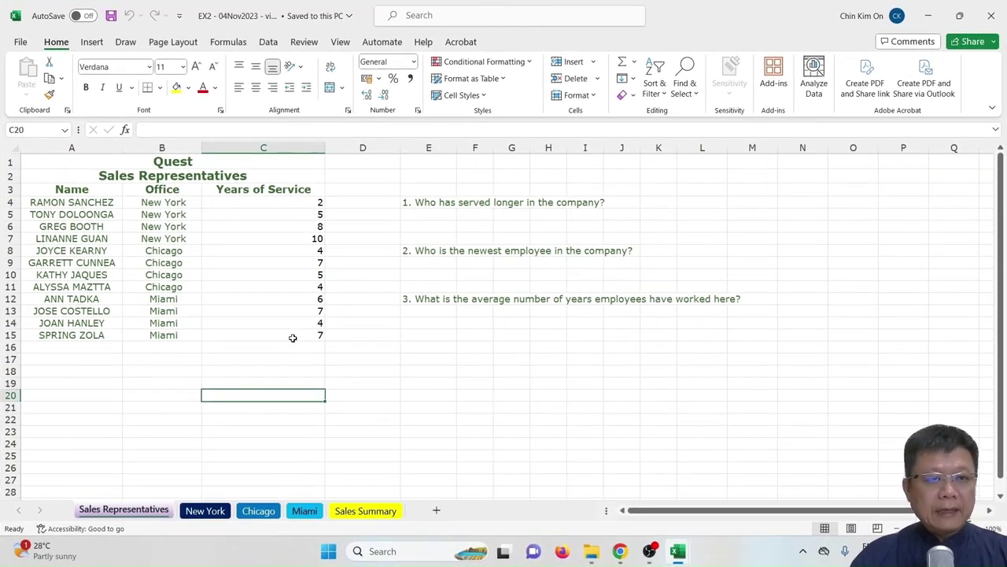
pyautogui.moveTo(89, 192); pyautogui.dragTo(88, 330)
pyautogui.moveTo(186, 195); pyautogui.dragTo(177, 335)
pyautogui.moveTo(270, 192); pyautogui.dragTo(270, 332)
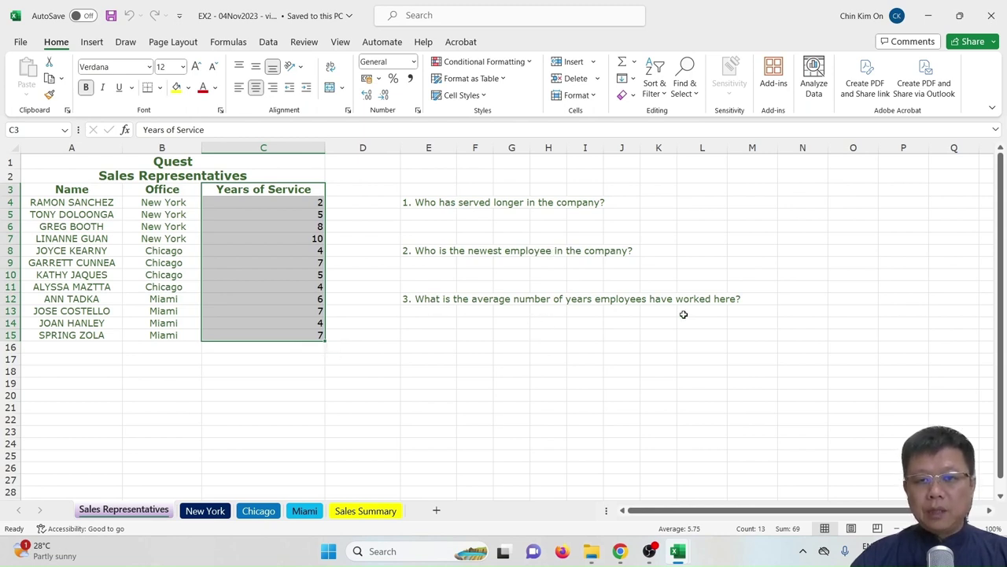
pyautogui.click(433, 214)
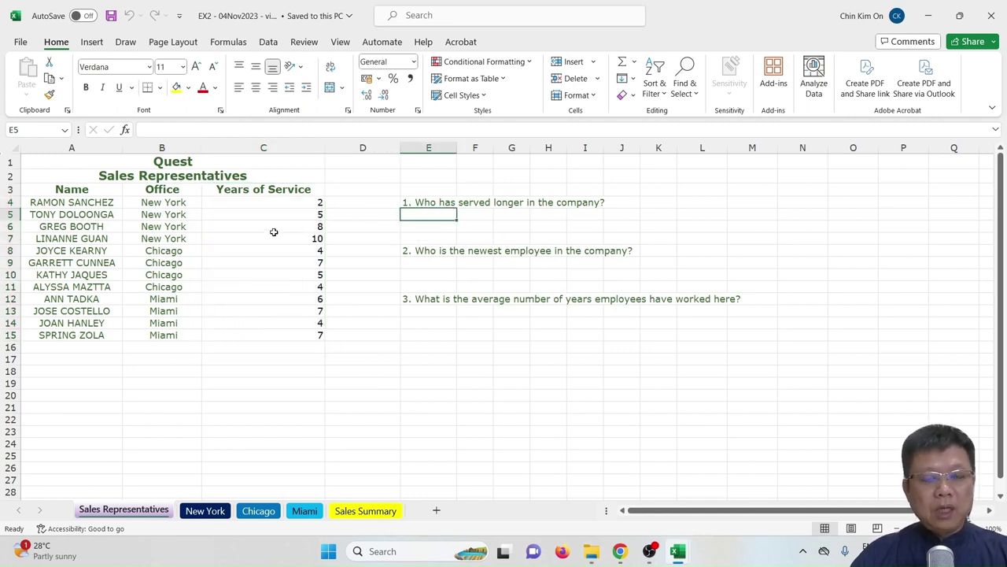
pyautogui.moveTo(263, 202); pyautogui.dragTo(269, 336)
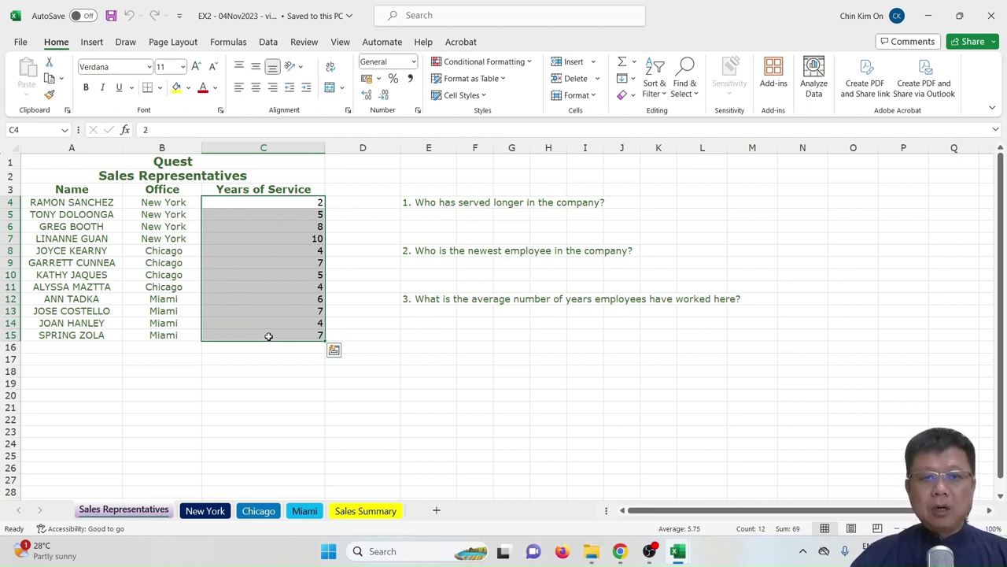
pyautogui.click(428, 214)
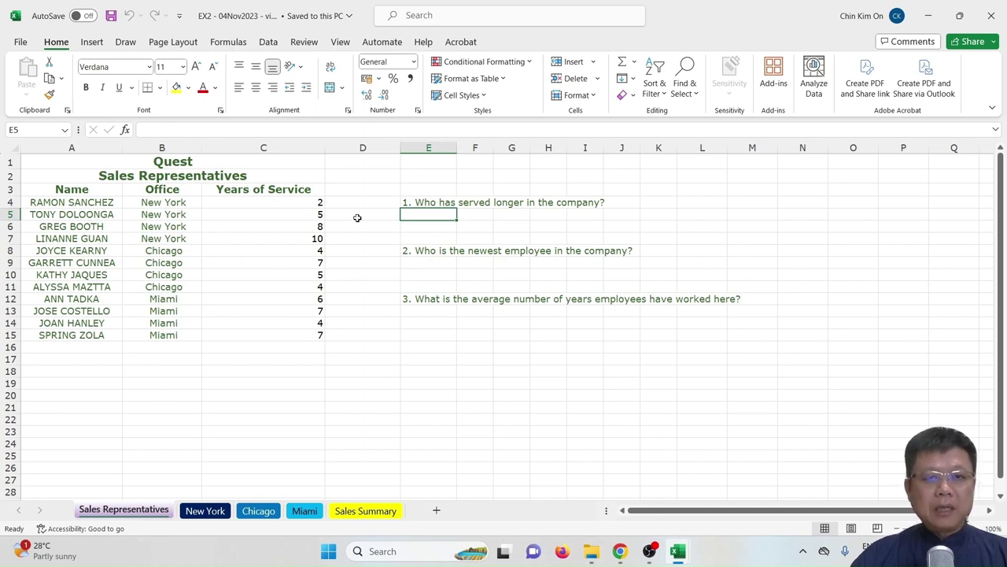
pyautogui.moveTo(292, 200); pyautogui.dragTo(293, 340)
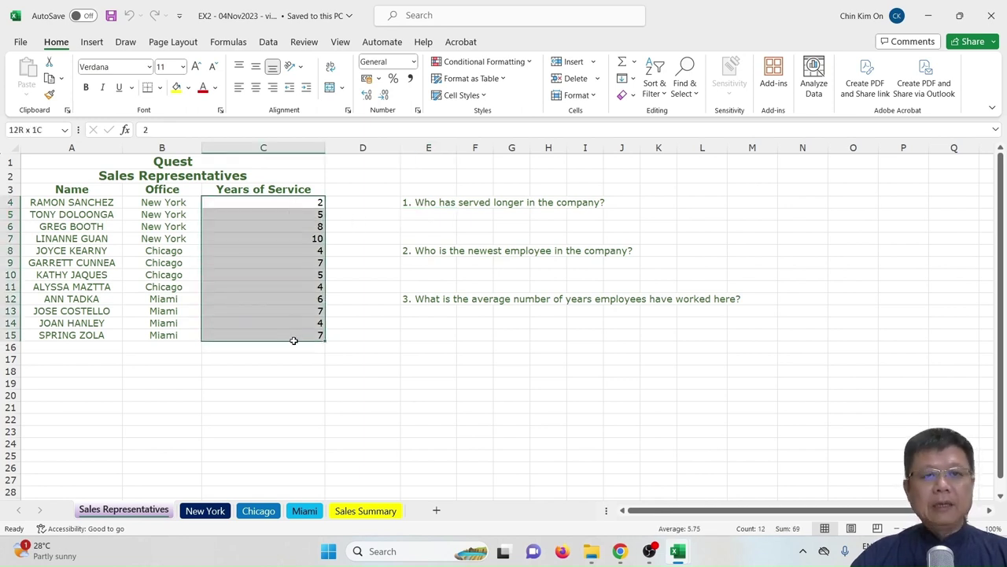
pyautogui.click(431, 215)
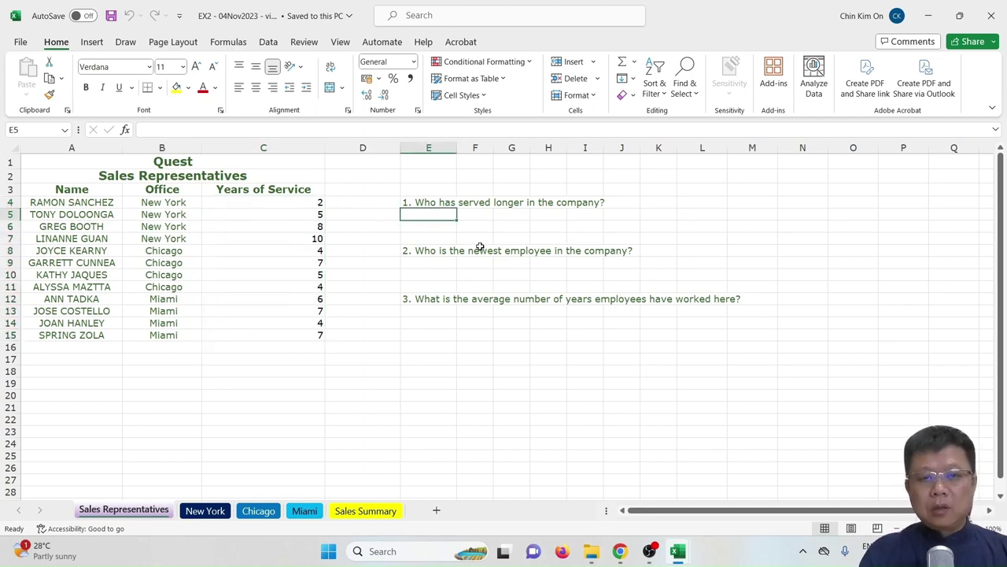
pyautogui.write('Max =')
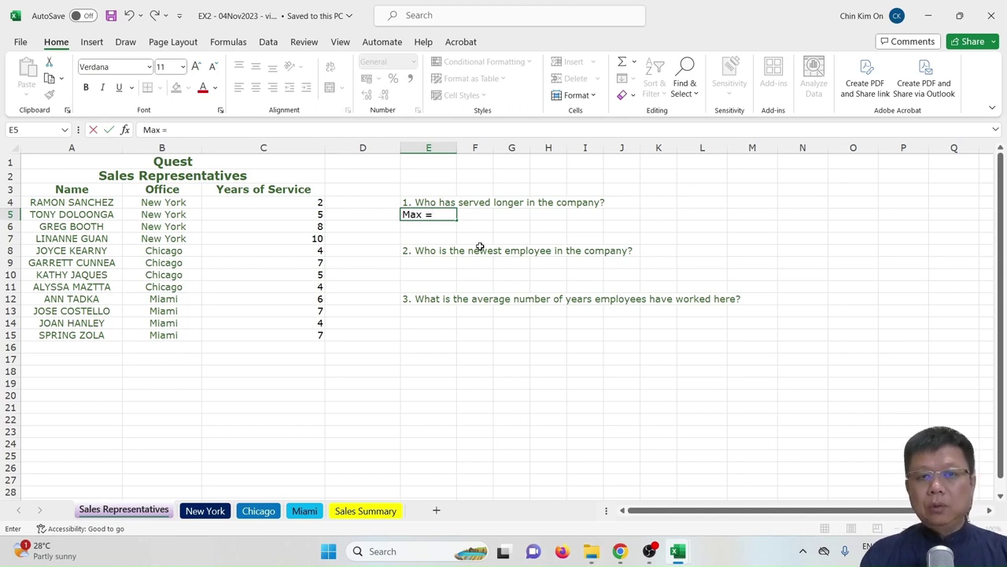
# Label E5 'Max =' and enter =MAX(C4:C15) in F5, returning 10.
pyautogui.hotkey('ctrl', 'Return')
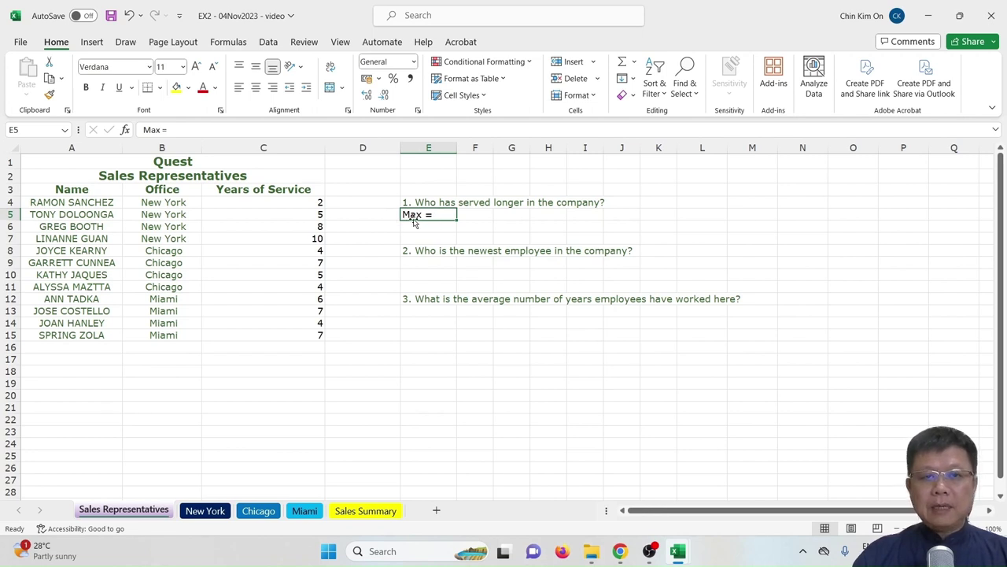
pyautogui.click(477, 217)
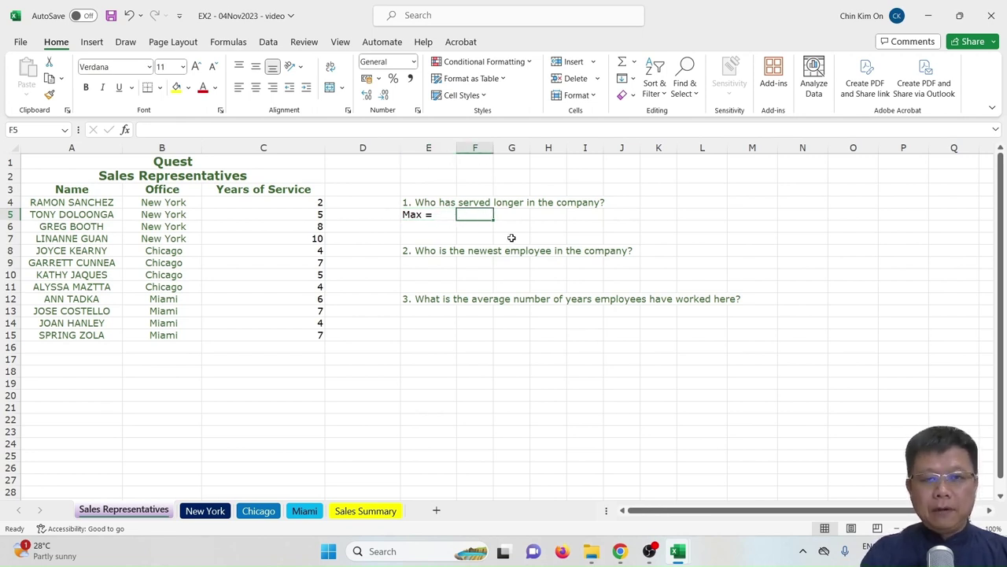
pyautogui.write('=')
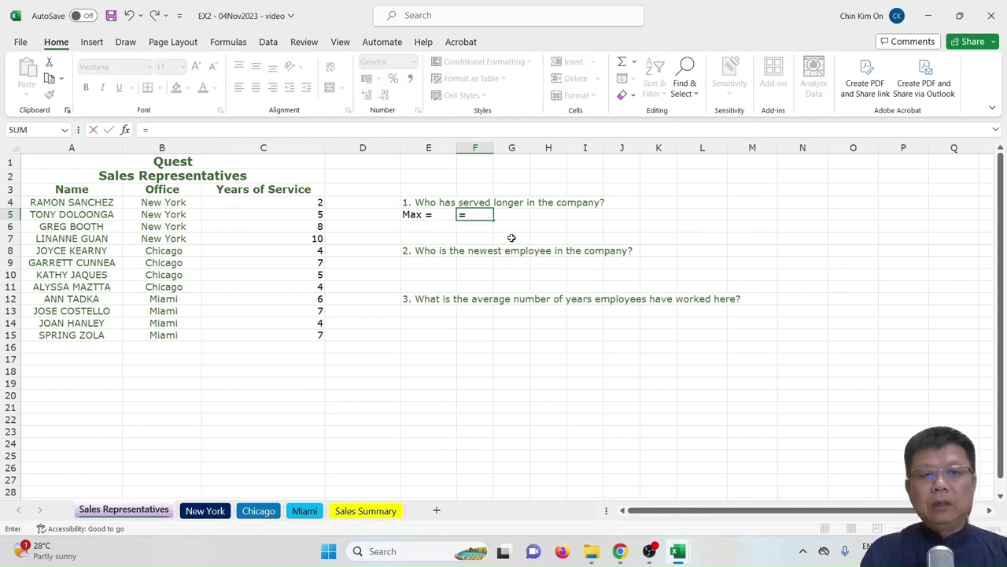
pyautogui.write('max')
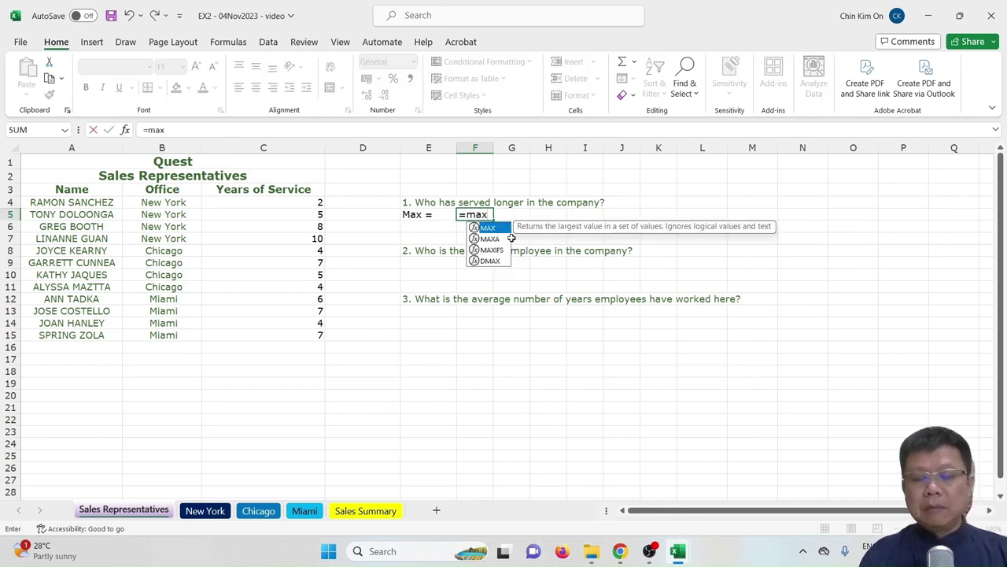
pyautogui.press('Tab')
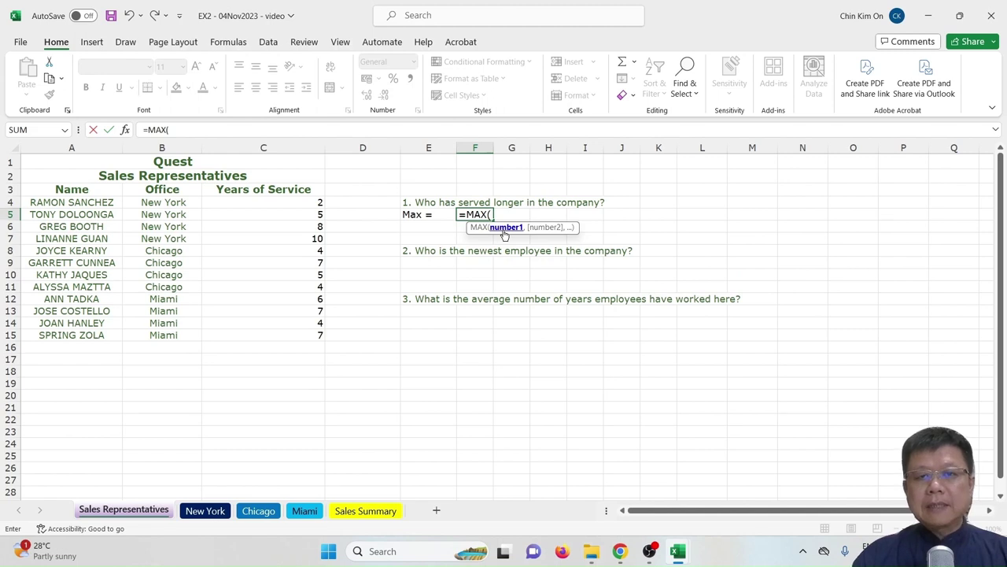
pyautogui.moveTo(307, 207); pyautogui.dragTo(315, 340)
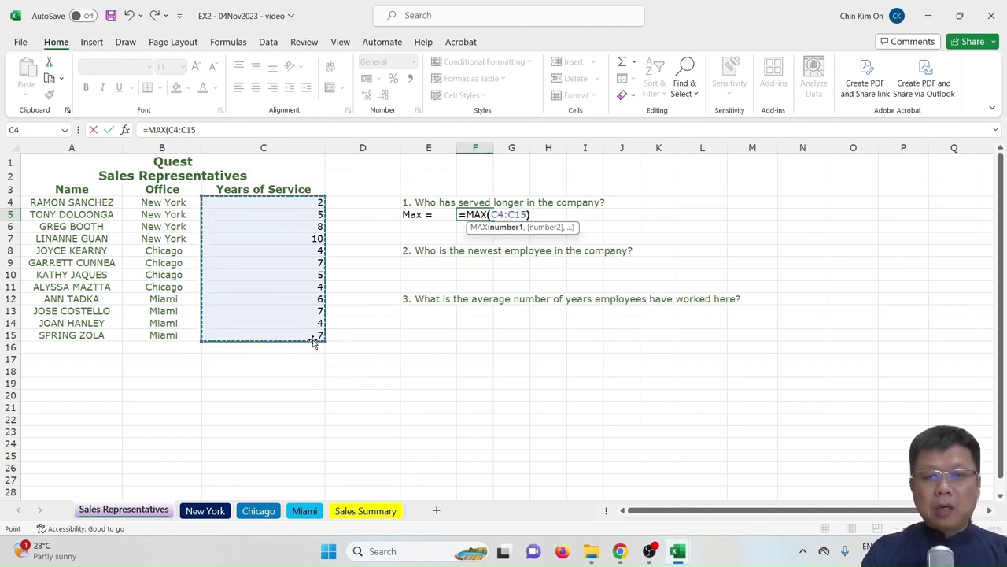
pyautogui.write(')')
pyautogui.press('Return')
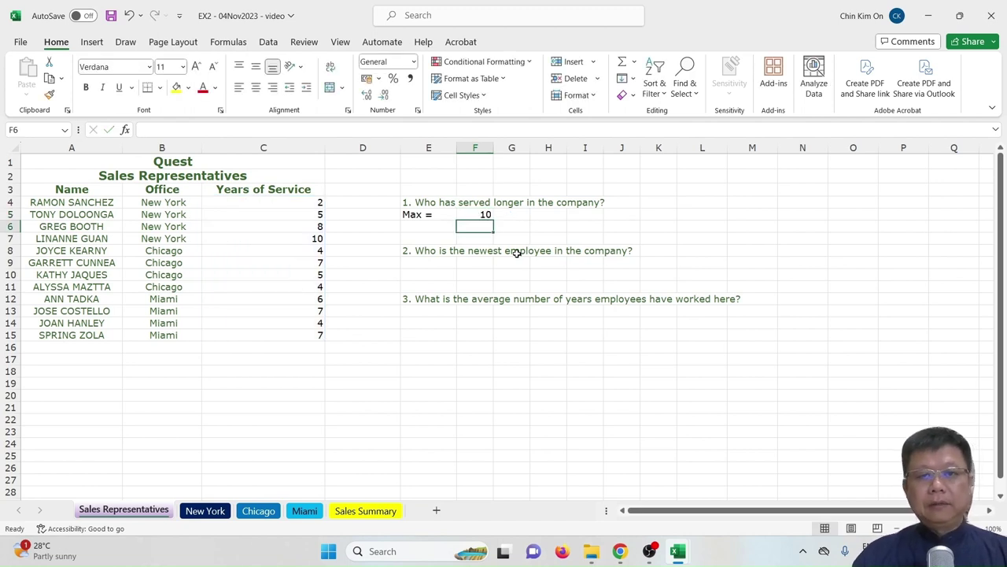
pyautogui.click(496, 214)
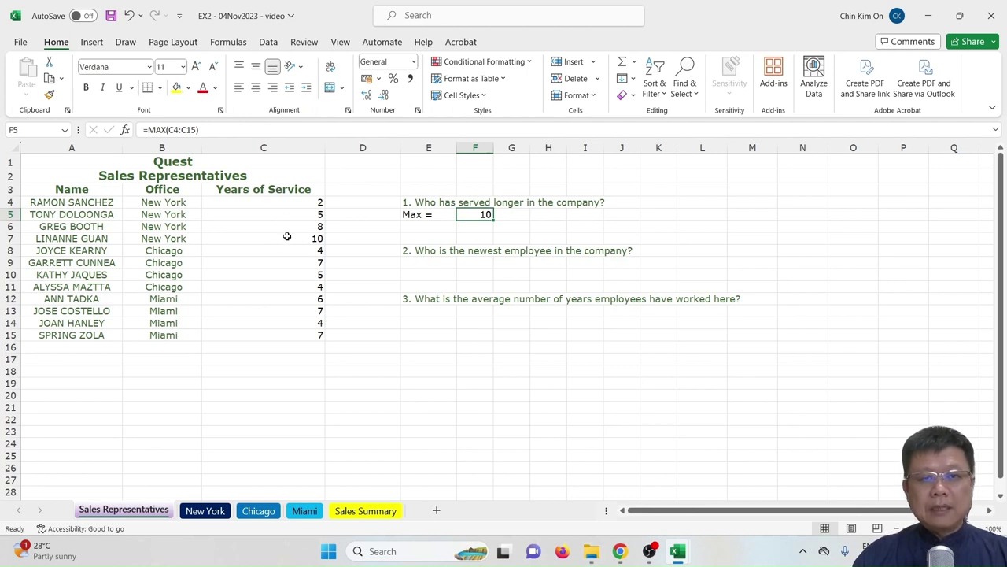
# Enter 'Ans =' with the 10-year representative's name in H5.
pyautogui.moveTo(283, 239); pyautogui.dragTo(67, 238)
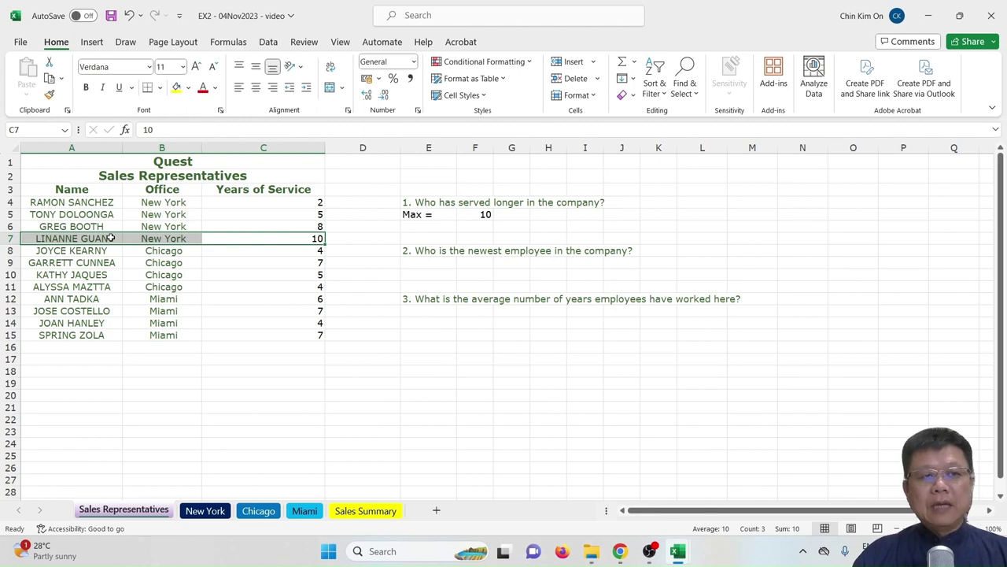
pyautogui.click(549, 215)
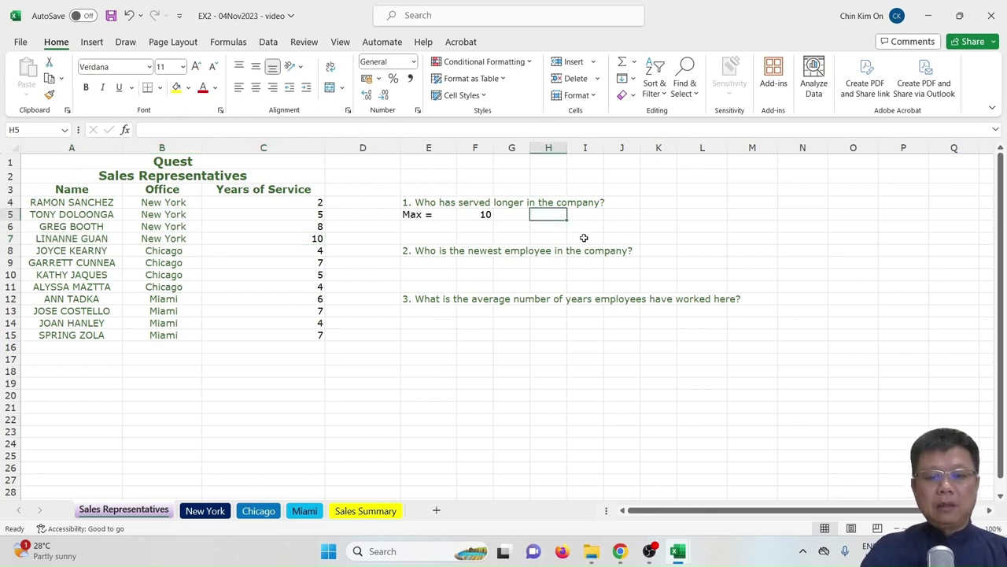
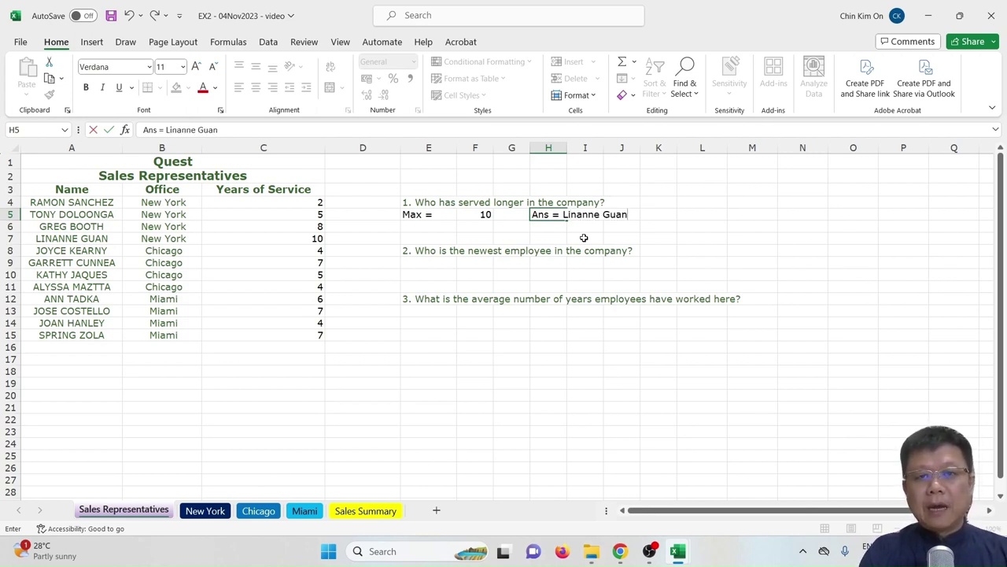
pyautogui.press('Return')
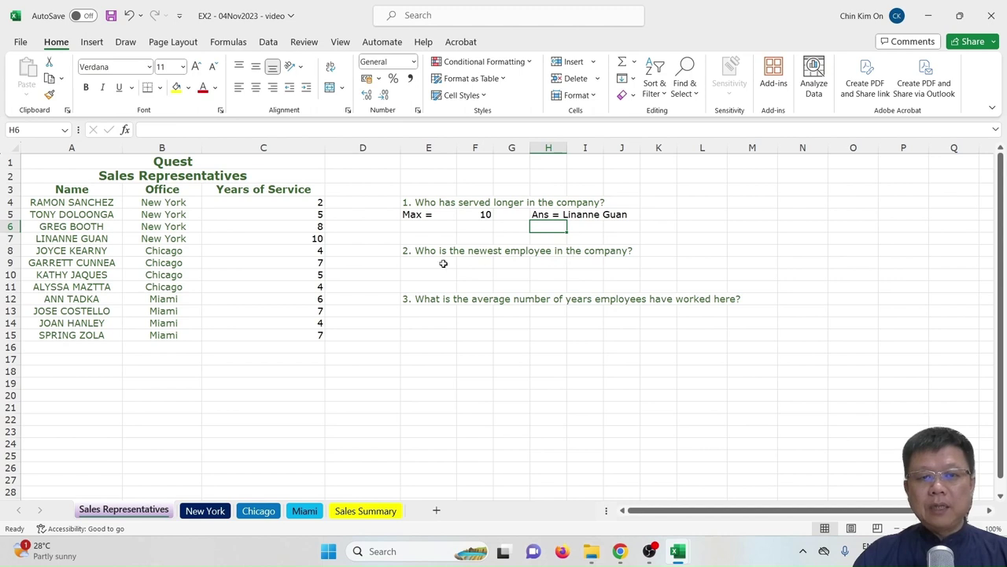
pyautogui.click(308, 205)
# Label E9 'Min' and enter =MIN(C4:C15) in F9, returning 2.
pyautogui.moveTo(308, 205); pyautogui.dragTo(316, 335)
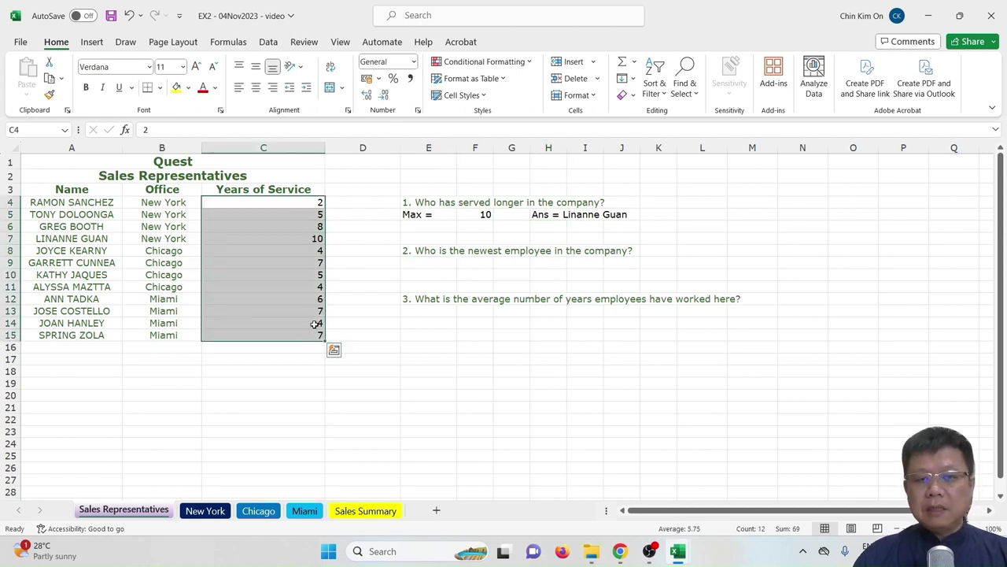
pyautogui.click(446, 264)
pyautogui.write('Min =')
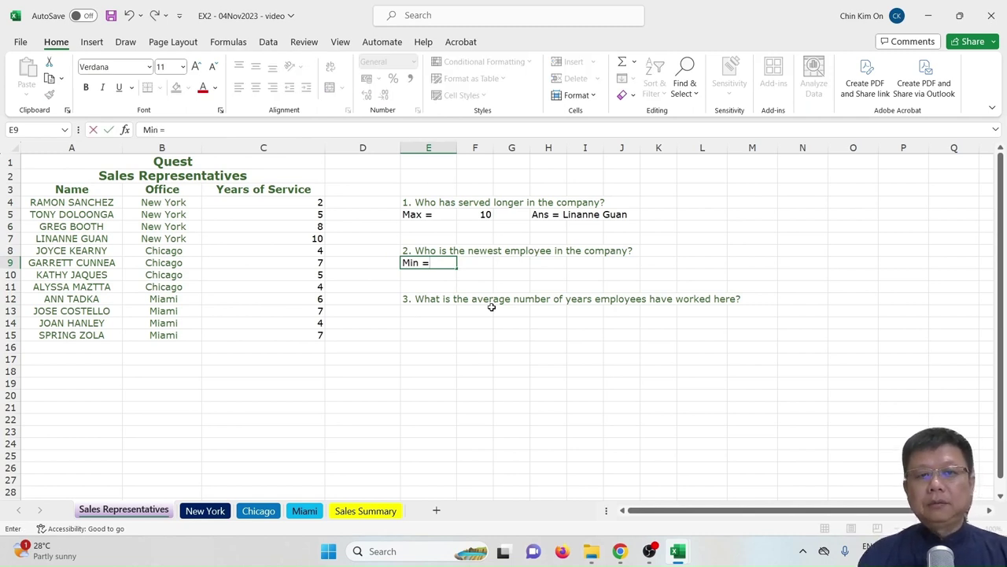
pyautogui.press('Tab')
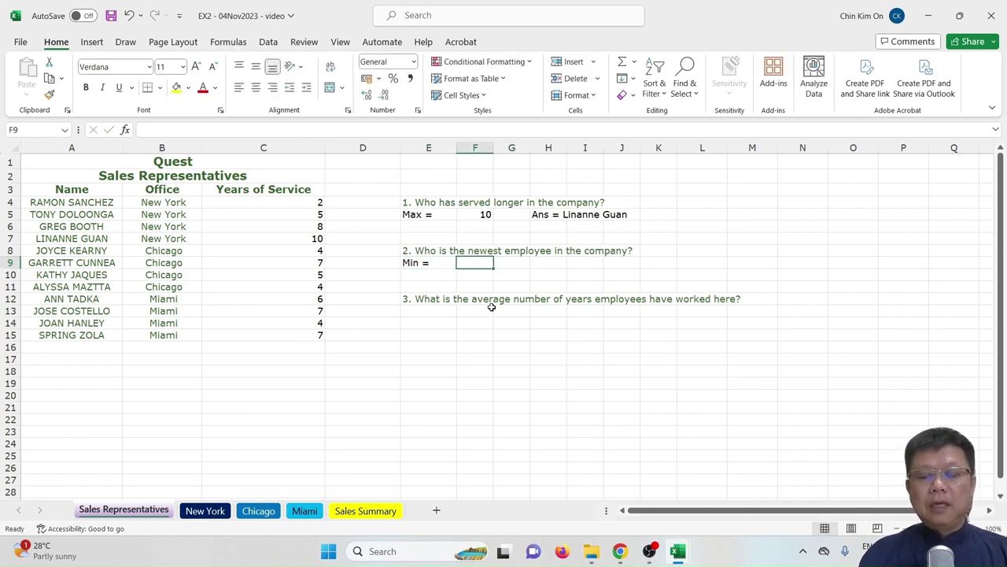
pyautogui.write('= min')
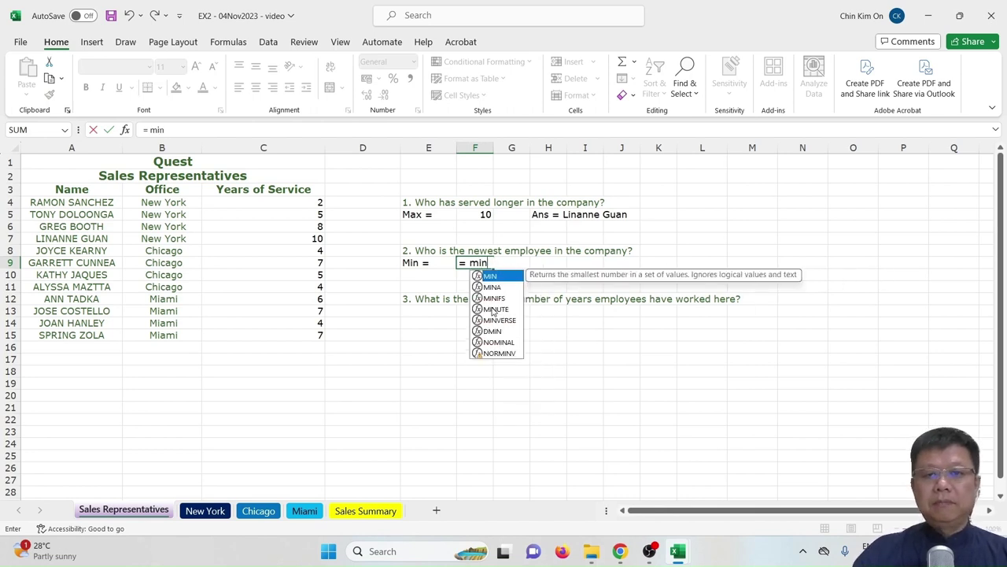
pyautogui.doubleClick(493, 279)
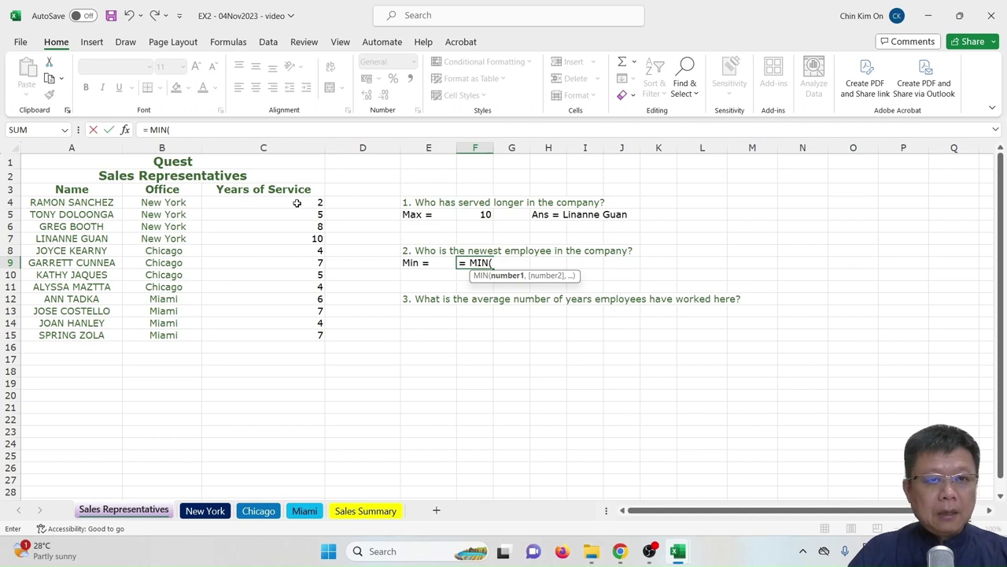
pyautogui.moveTo(296, 203); pyautogui.dragTo(288, 341)
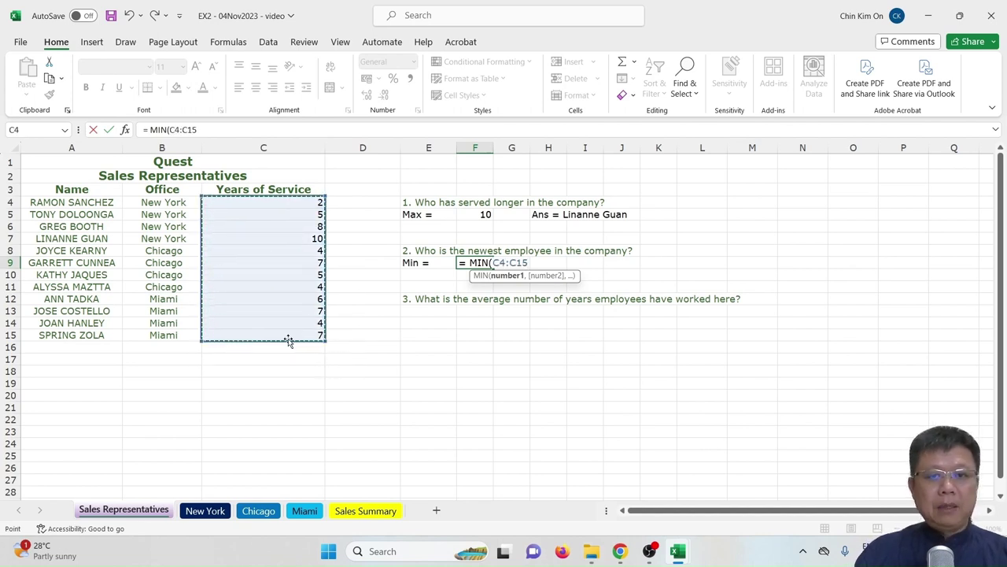
pyautogui.press('Return')
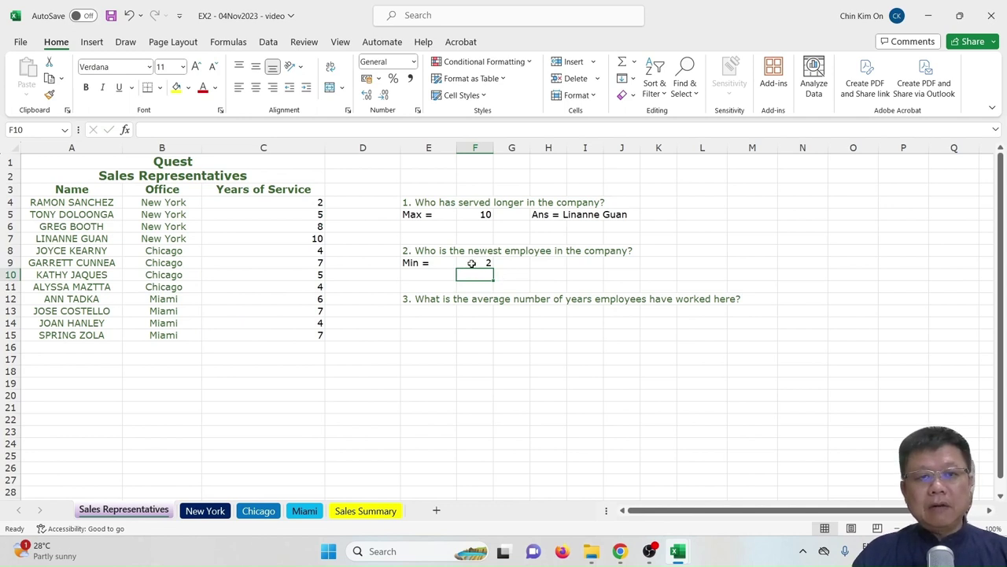
pyautogui.click(470, 264)
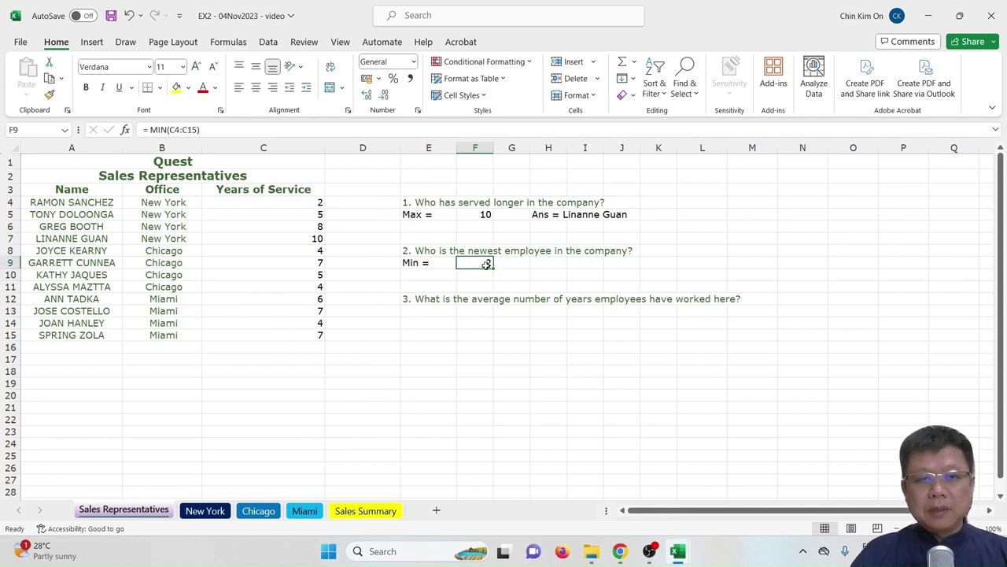
# Enter 'Ans =' with the 2-year representative's name in H9, then begin 'Average' in E13.
pyautogui.click(11, 203)
pyautogui.click(554, 264)
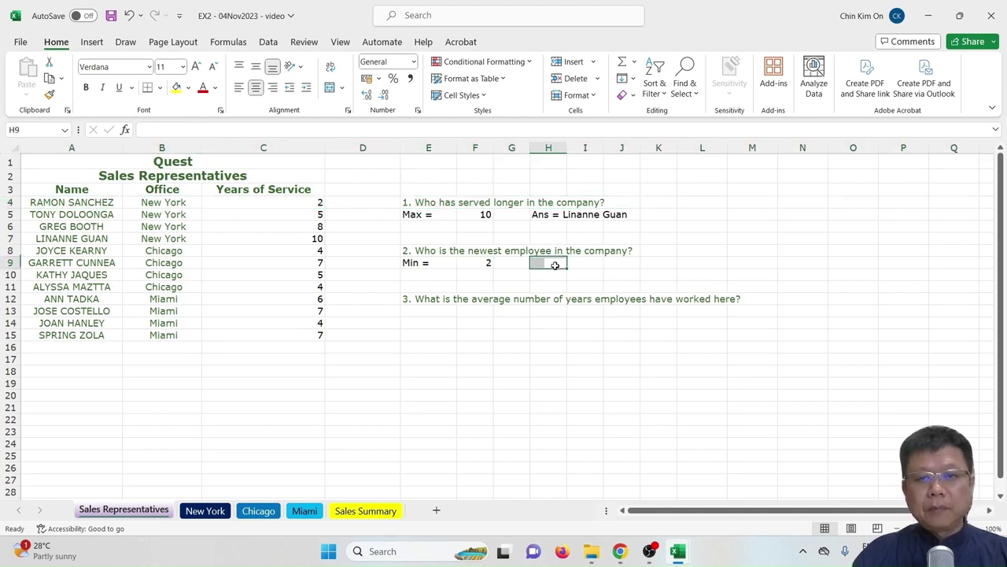
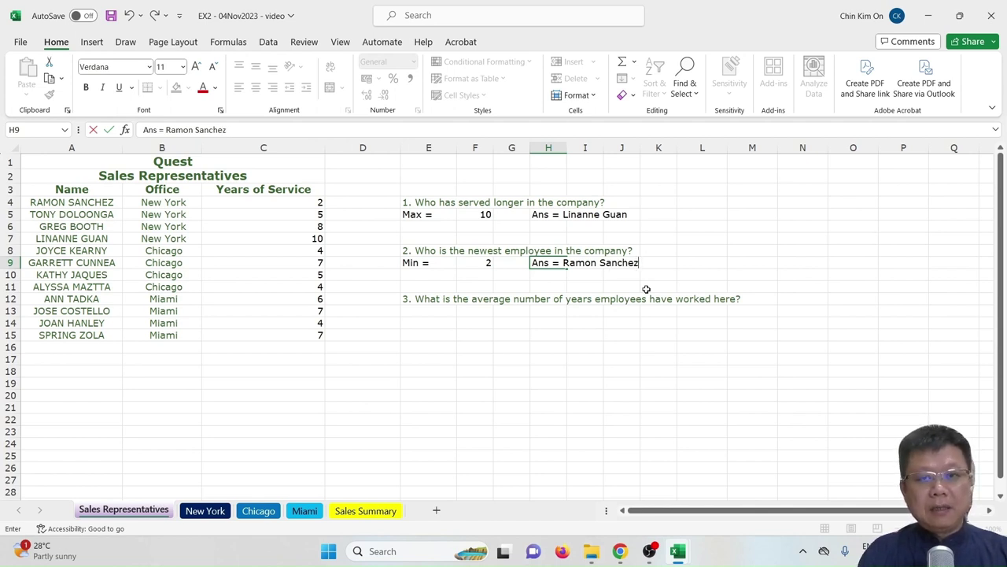
pyautogui.press('Return')
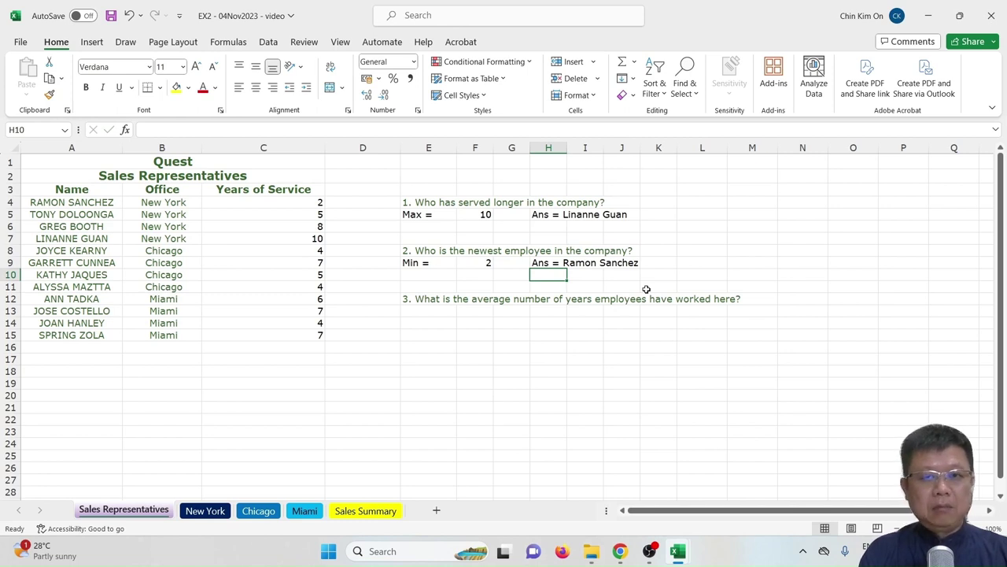
pyautogui.click(446, 311)
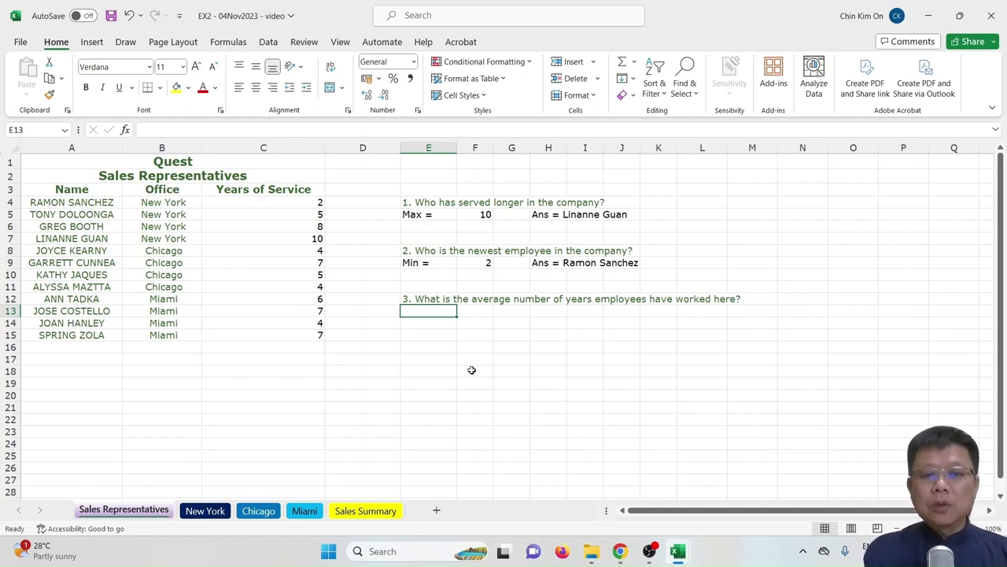
pyautogui.write('Average =')
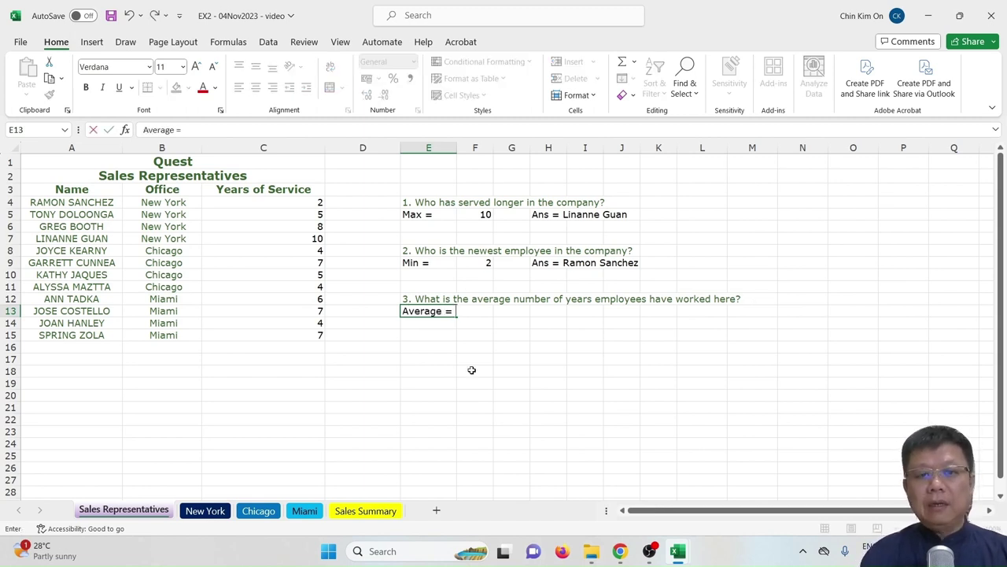
# Commit the Average label in E13 and enter =AVERAGE(C4:C15) in F13, returning 5.75.
pyautogui.press('Right')
pyautogui.press('Down')
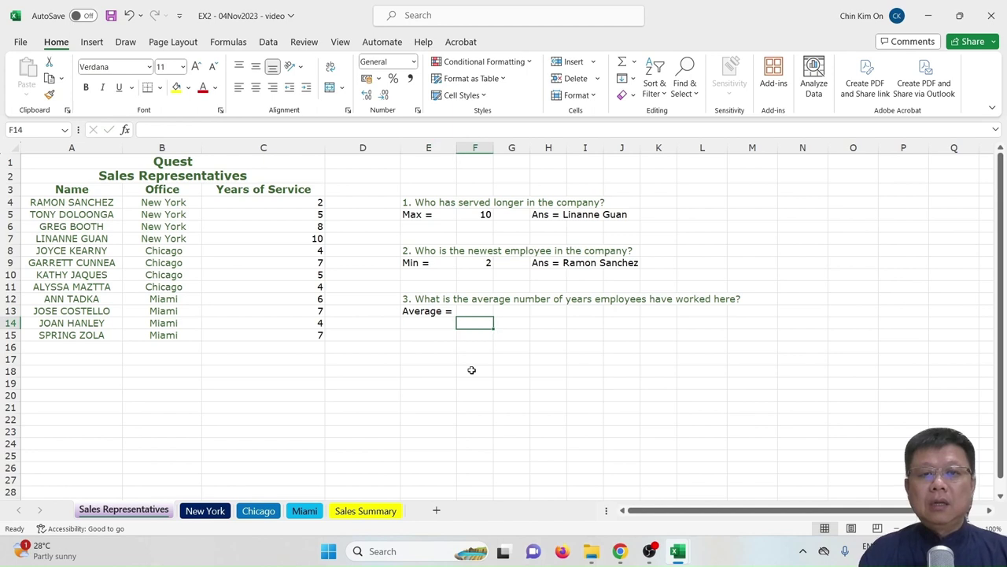
pyautogui.click(478, 310)
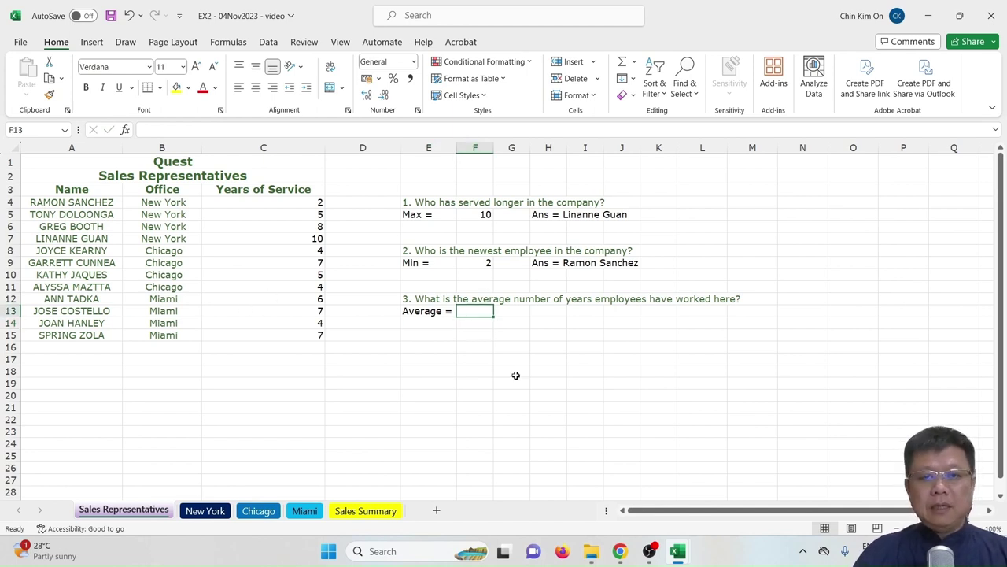
pyautogui.write('= average')
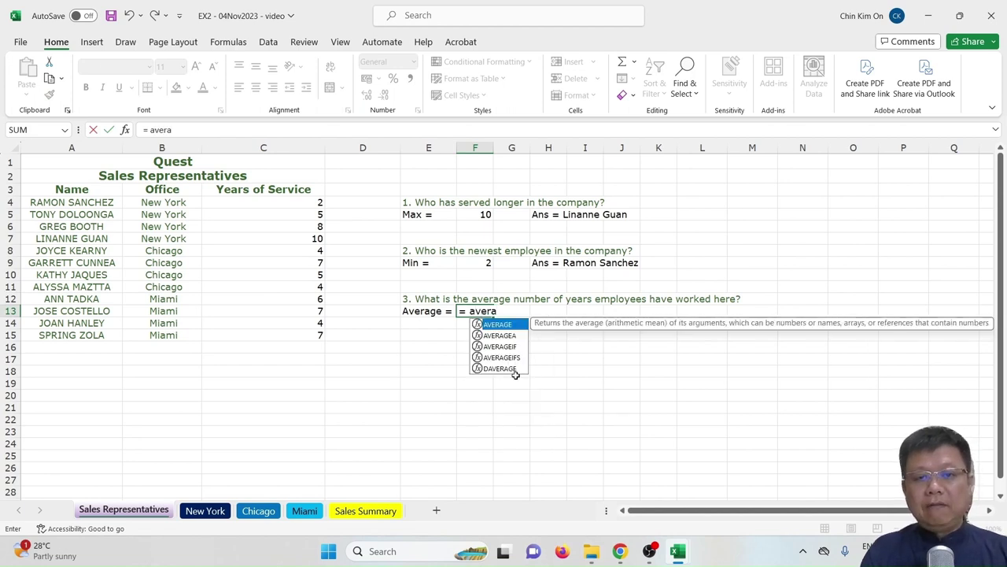
pyautogui.doubleClick(518, 325)
pyautogui.moveTo(296, 200); pyautogui.dragTo(294, 331)
pyautogui.write(')')
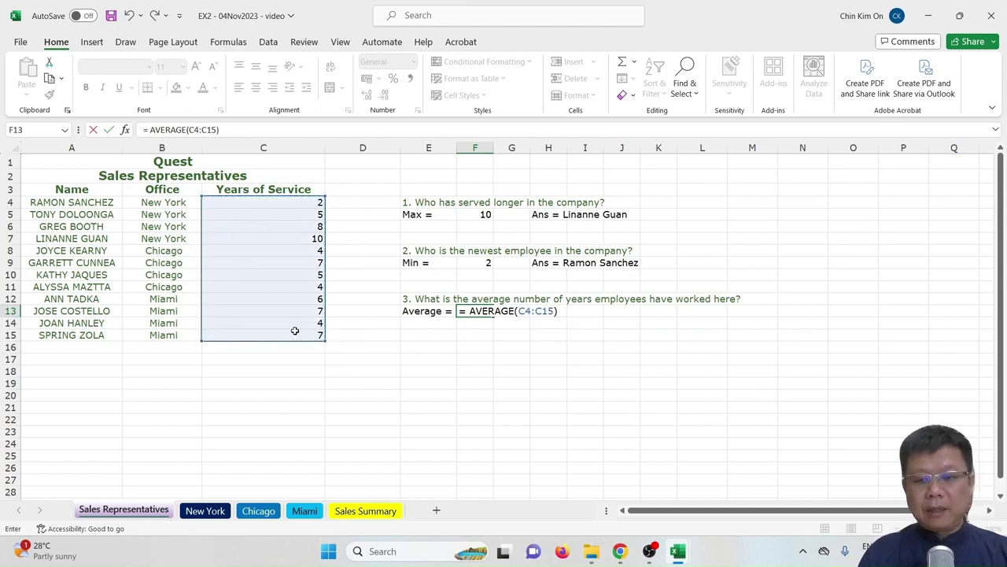
pyautogui.press('Return')
pyautogui.click(482, 312)
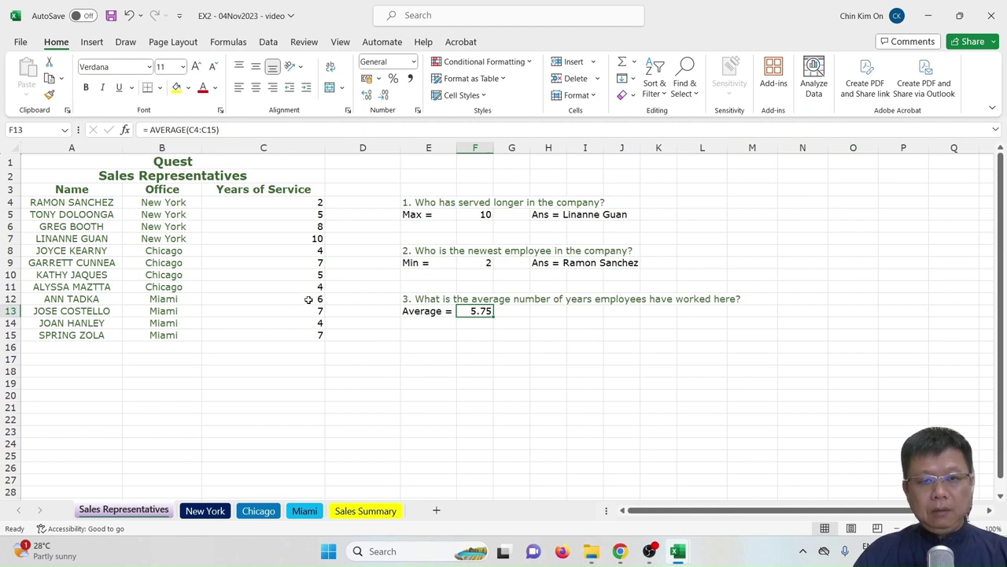
# Highlight rows 5, 10 and 12 to compare them with the 5.75 average.
pyautogui.moveTo(90, 219); pyautogui.dragTo(248, 218)
pyautogui.moveTo(245, 277); pyautogui.dragTo(120, 278)
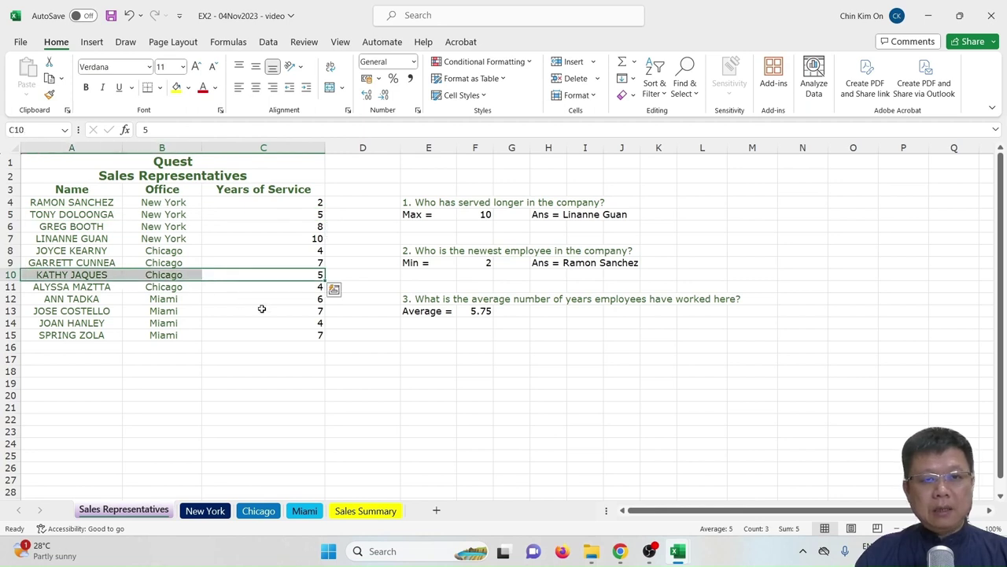
pyautogui.moveTo(255, 299); pyautogui.dragTo(86, 300)
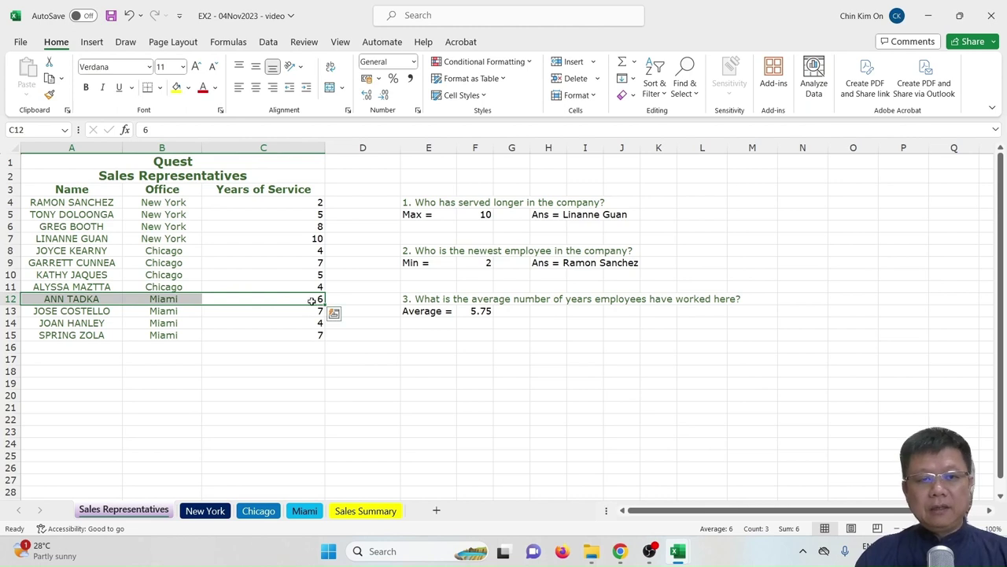
pyautogui.click(522, 335)
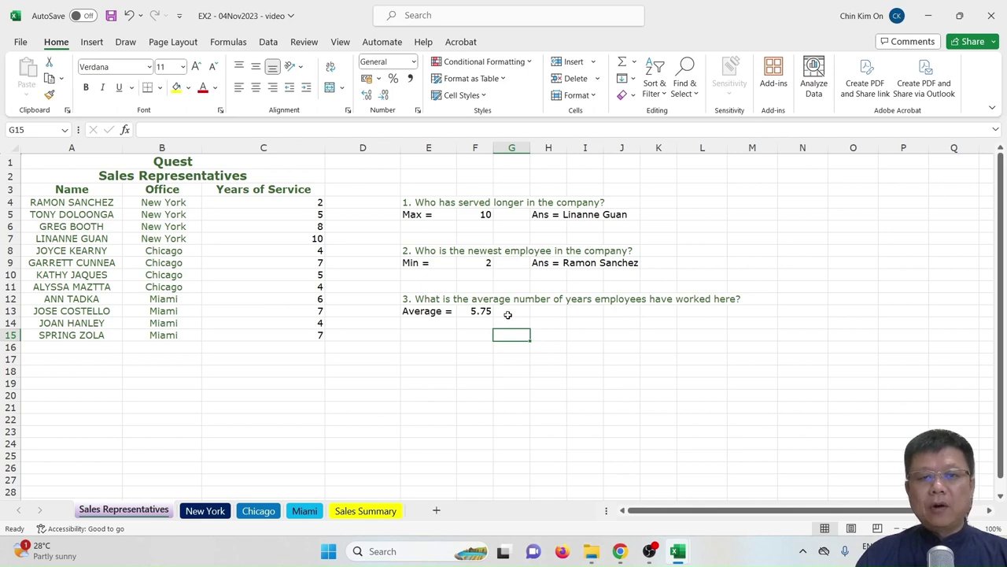
pyautogui.click(526, 315)
# Add the unit label 'year' beside the average answer in G13.
pyautogui.write('year')
pyautogui.press('Return')
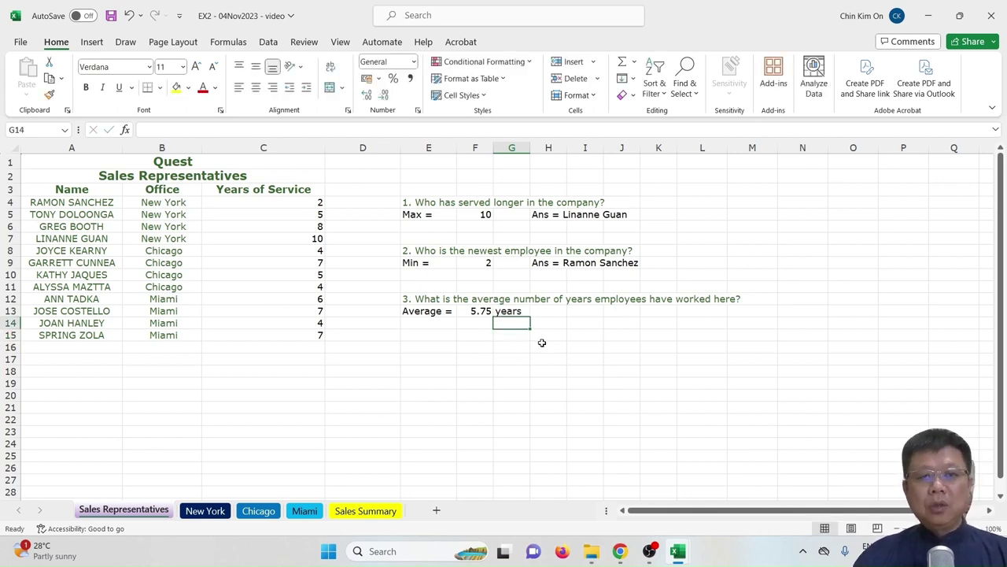
pyautogui.click(439, 337)
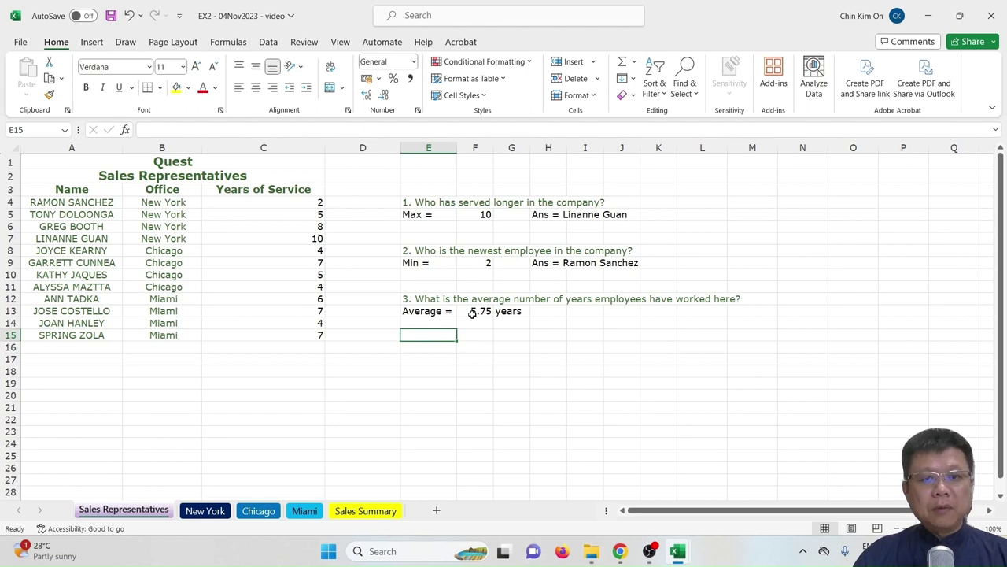
# Clear the existing AVERAGE formula out of F13.
pyautogui.click(472, 313)
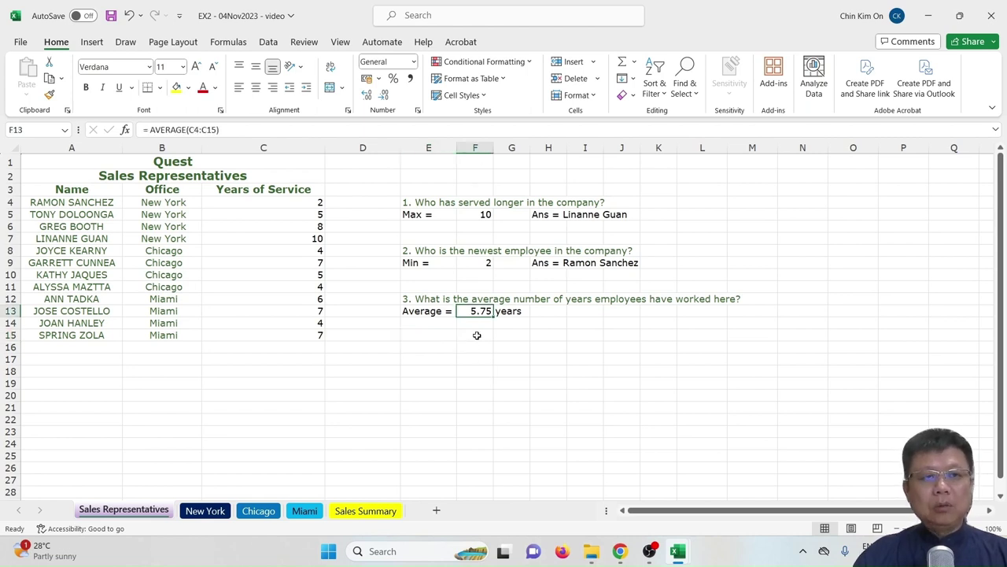
pyautogui.click(146, 129)
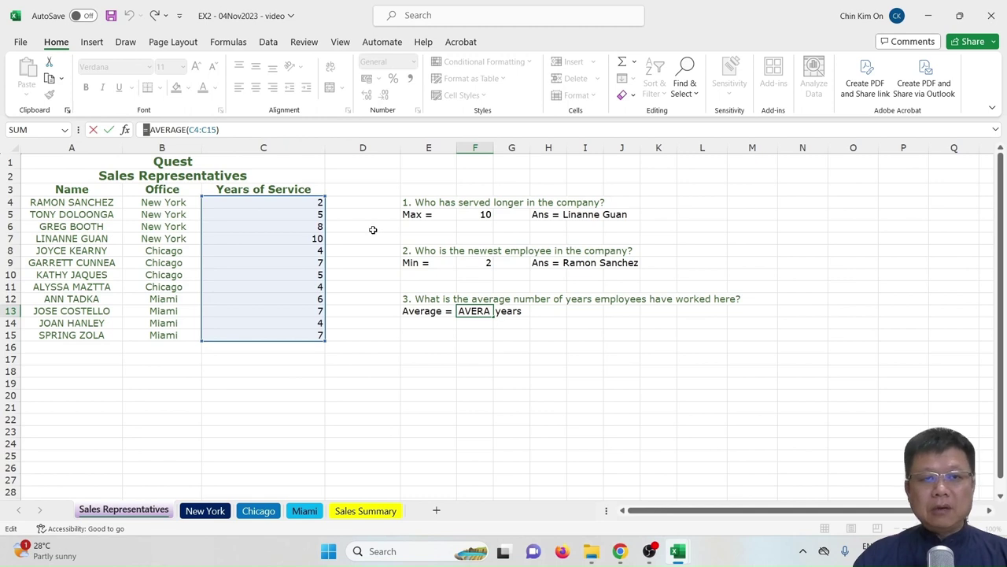
pyautogui.click(245, 135)
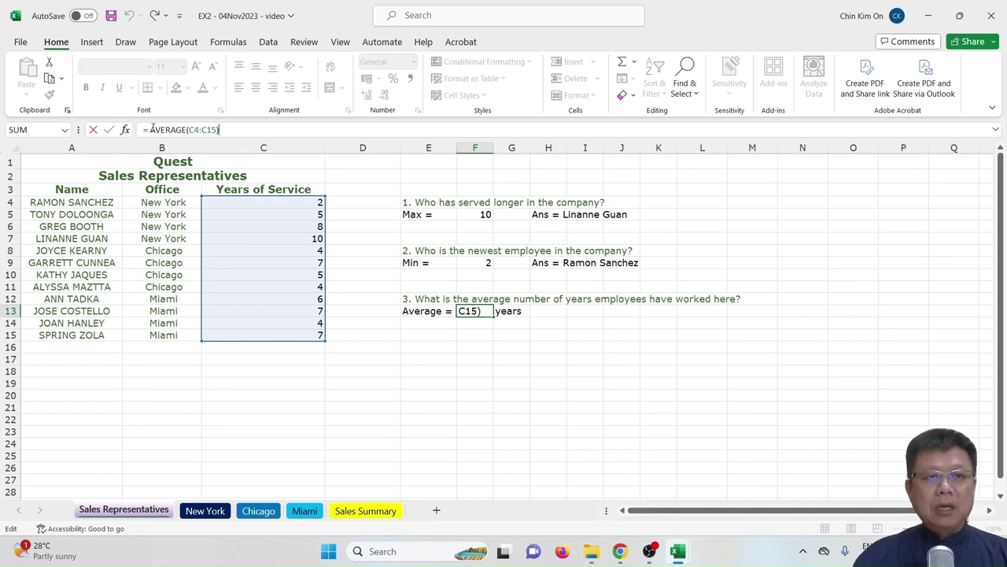
pyautogui.moveTo(222, 129); pyautogui.dragTo(140, 129)
pyautogui.press('BackSpace')
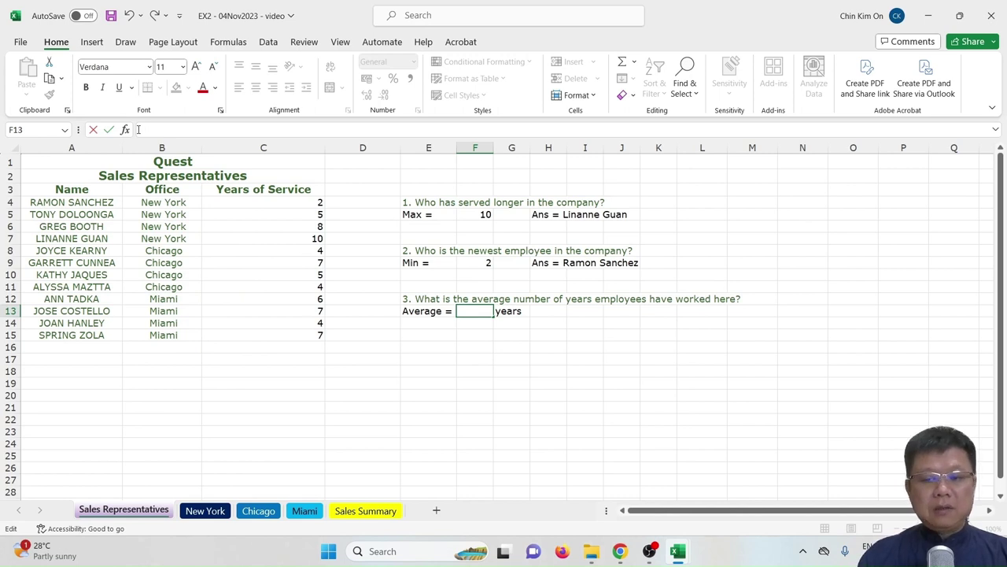
pyautogui.press('Return')
# Re-enter =AVERAGE(C4:C15) in F13 so it shows 5.75 years.
pyautogui.press('Up')
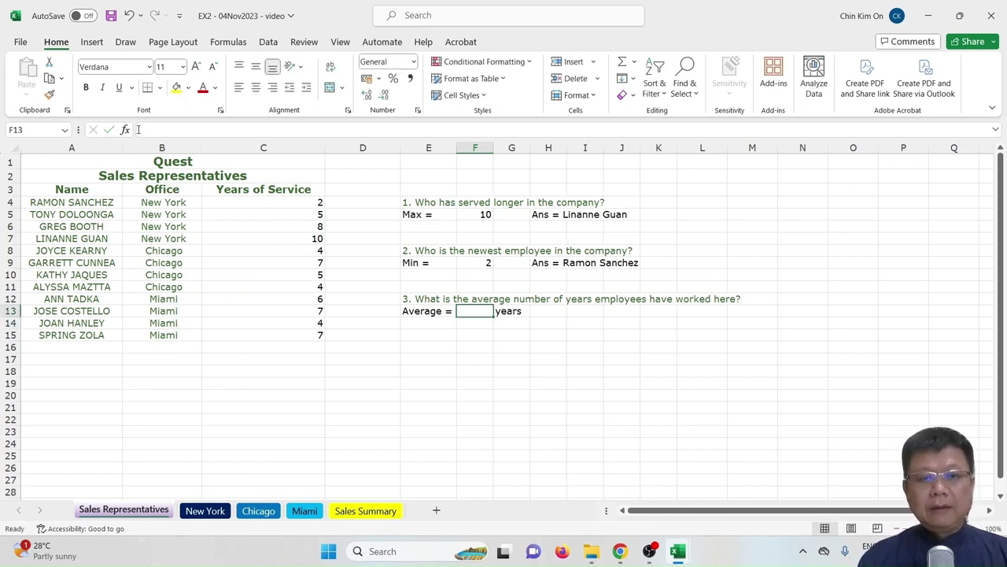
pyautogui.write('=average')
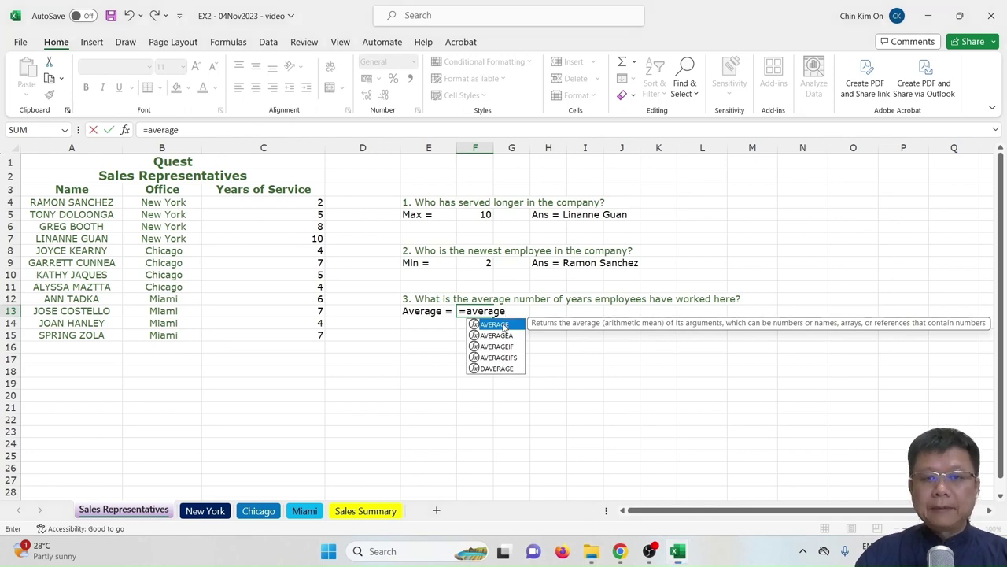
pyautogui.press('Tab')
pyautogui.moveTo(305, 204); pyautogui.dragTo(315, 335)
pyautogui.press('Return')
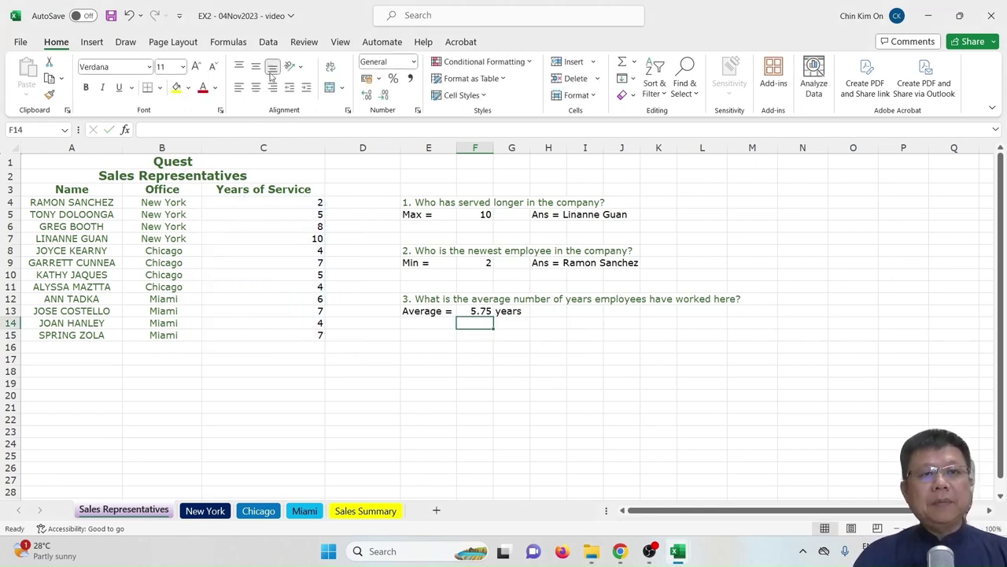
pyautogui.click(226, 43)
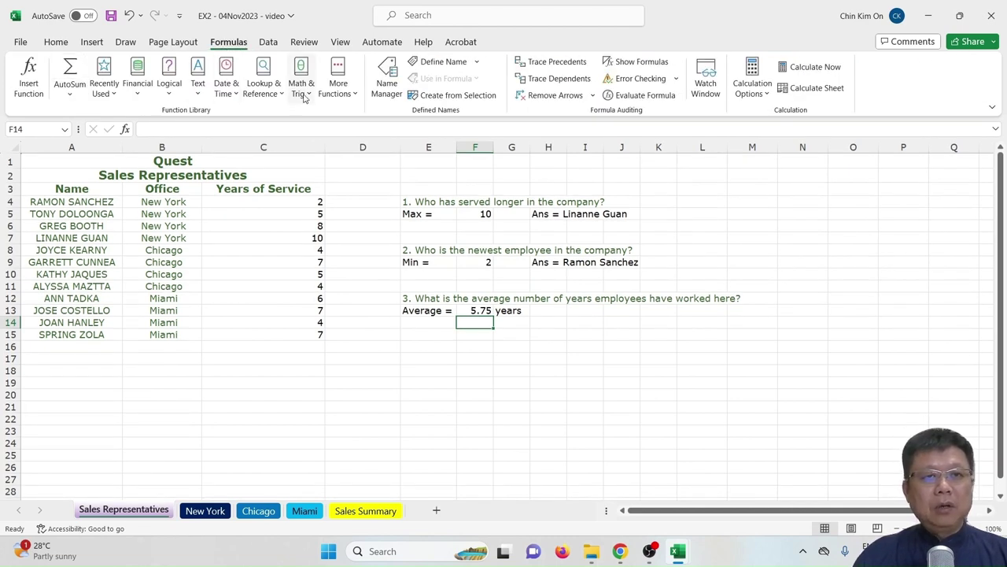
# Switch to the New York sheet and select the Tour summary table F6:I10.
pyautogui.click(461, 356)
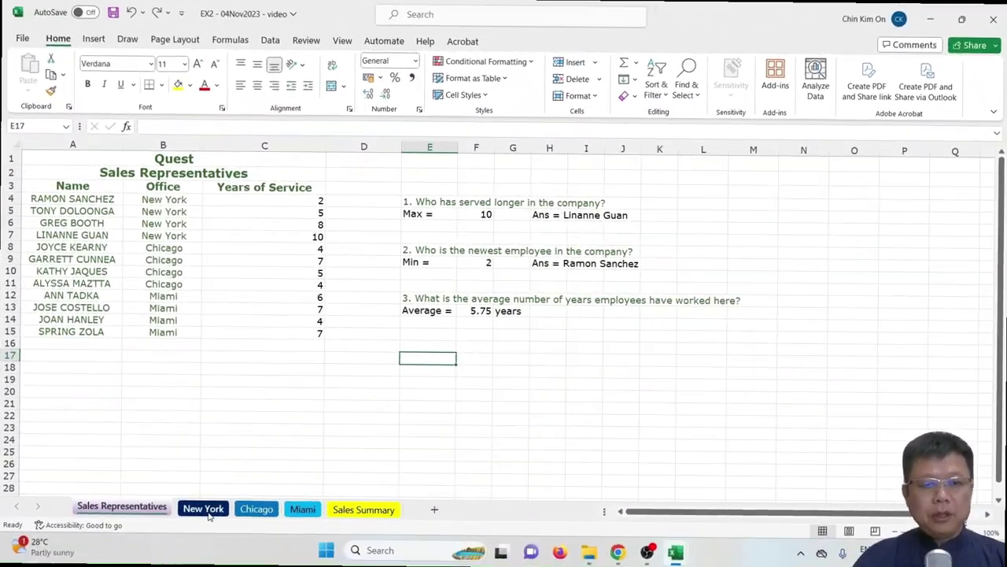
pyautogui.click(205, 510)
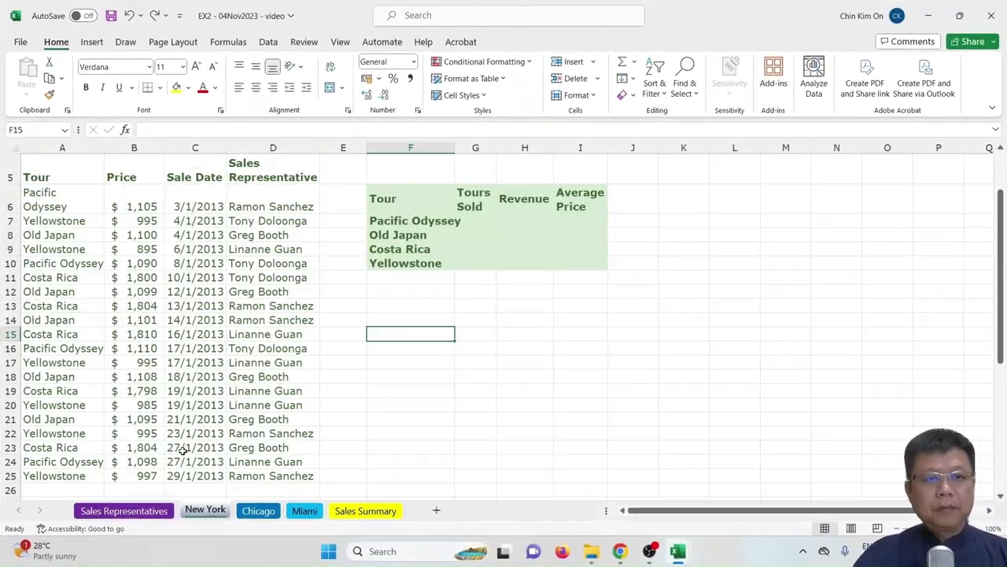
pyautogui.scroll(2, 106, 396)
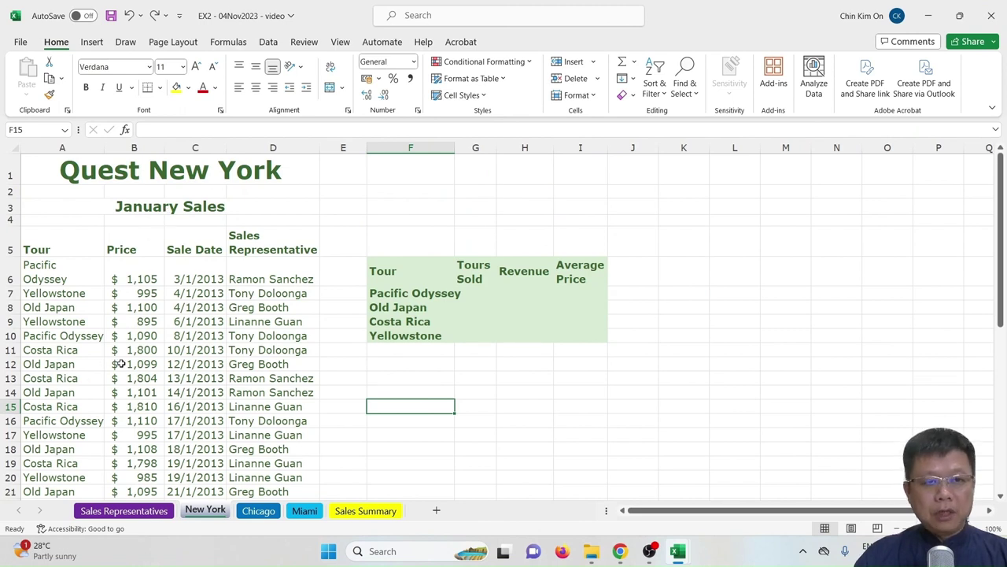
pyautogui.scroll(-2, 119, 362)
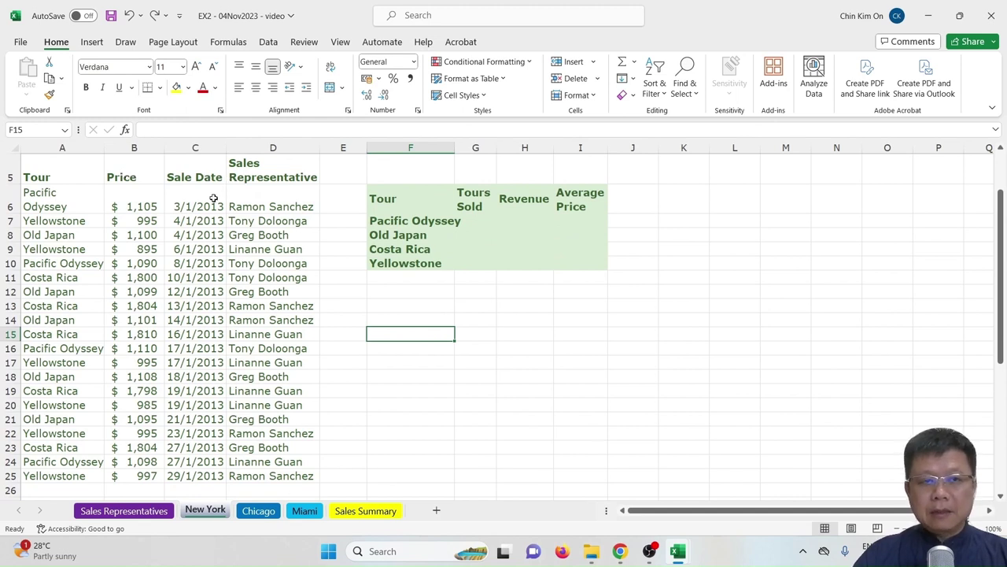
pyautogui.moveTo(406, 197); pyautogui.dragTo(580, 268)
pyautogui.scroll(-1, 69, 302)
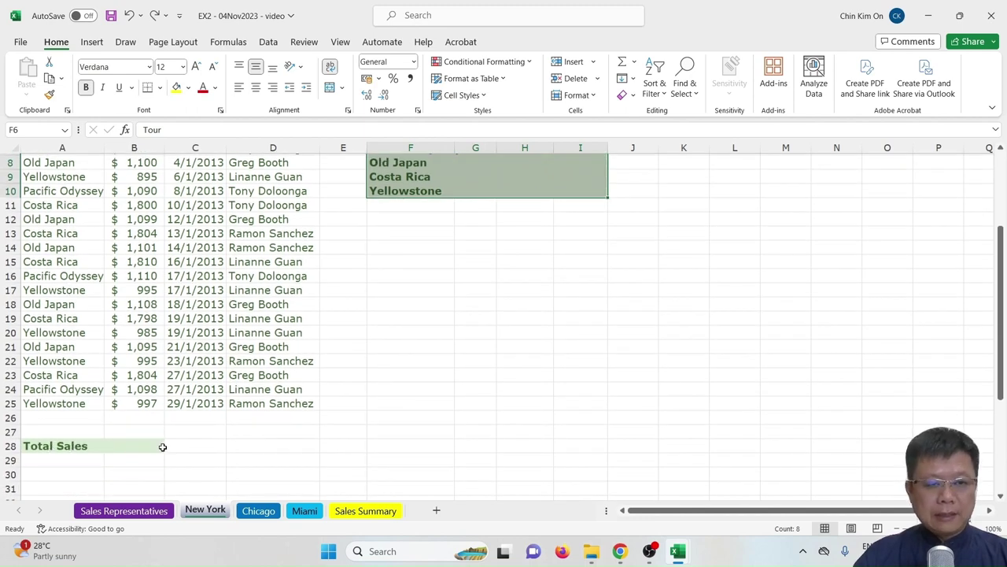
pyautogui.scroll(1, 162, 447)
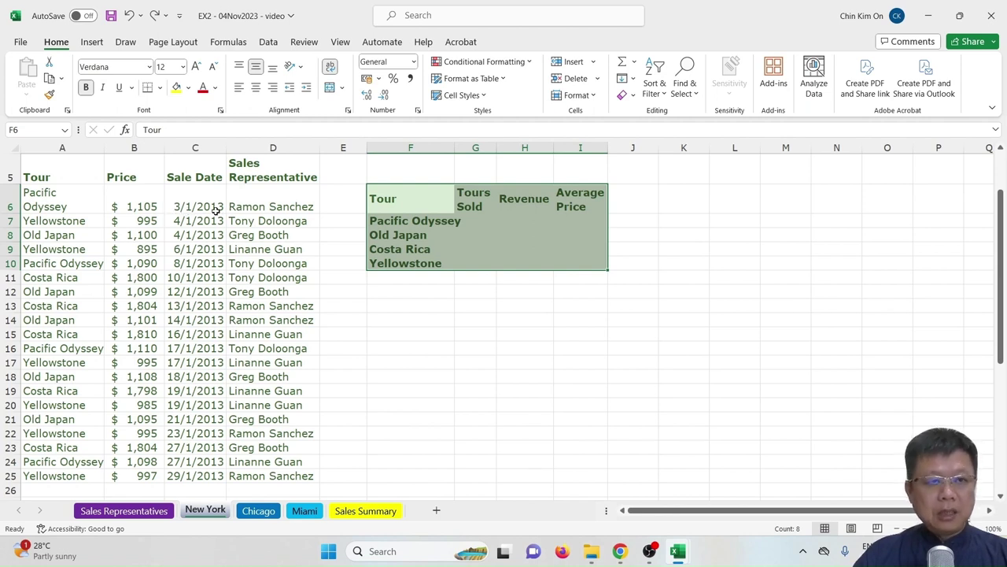
# Format the New York prices B6:B25 as RM Currency and widen column B.
pyautogui.click(526, 371)
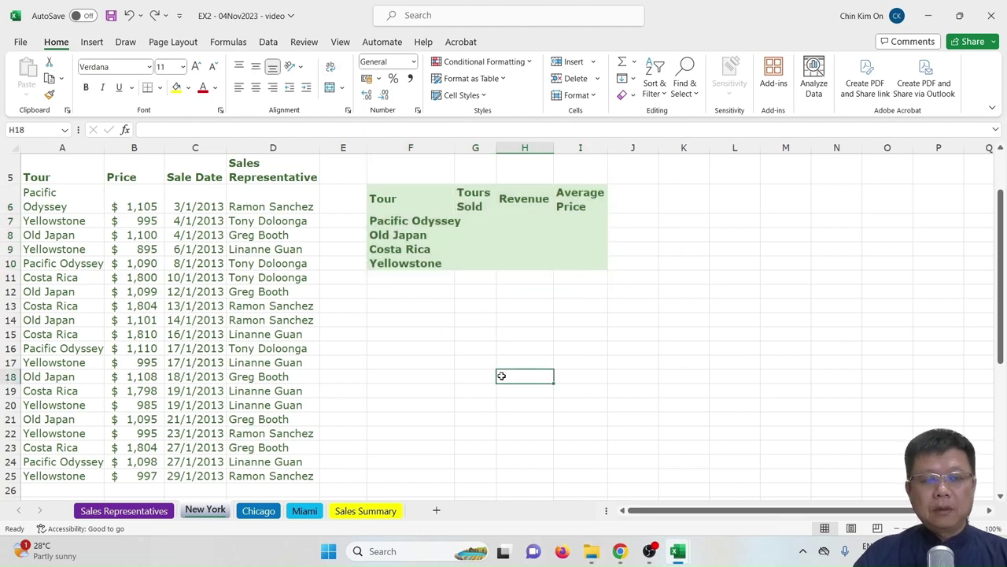
pyautogui.click(133, 147)
pyautogui.scroll(1, 136, 254)
pyautogui.scroll(-1, 136, 254)
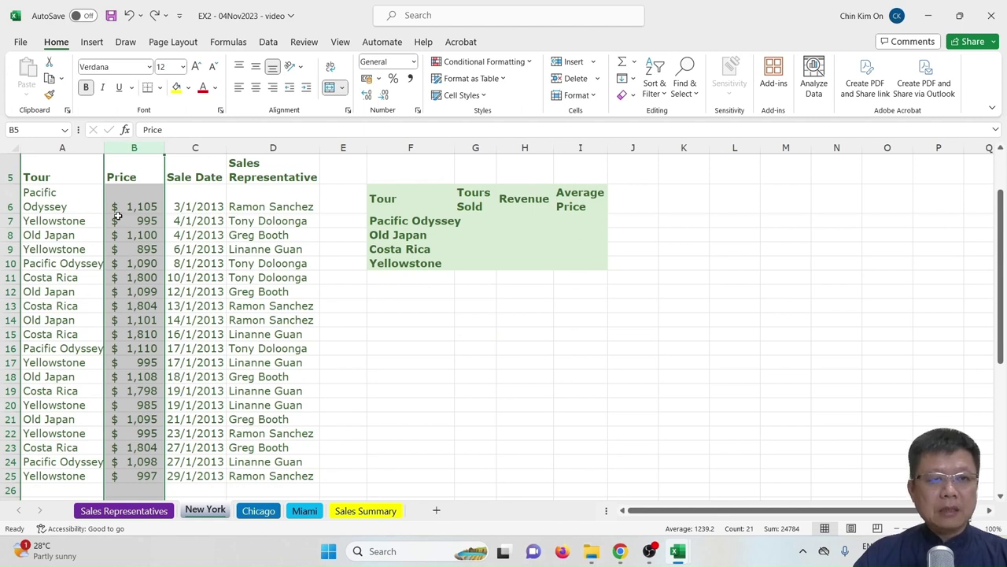
pyautogui.moveTo(118, 206); pyautogui.dragTo(122, 476)
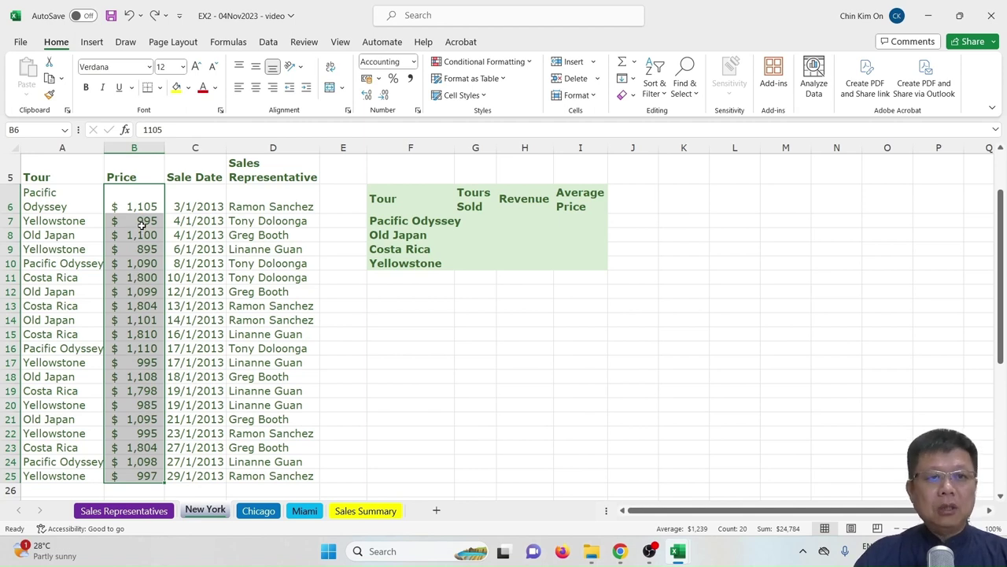
pyautogui.click(413, 61)
pyautogui.click(413, 63)
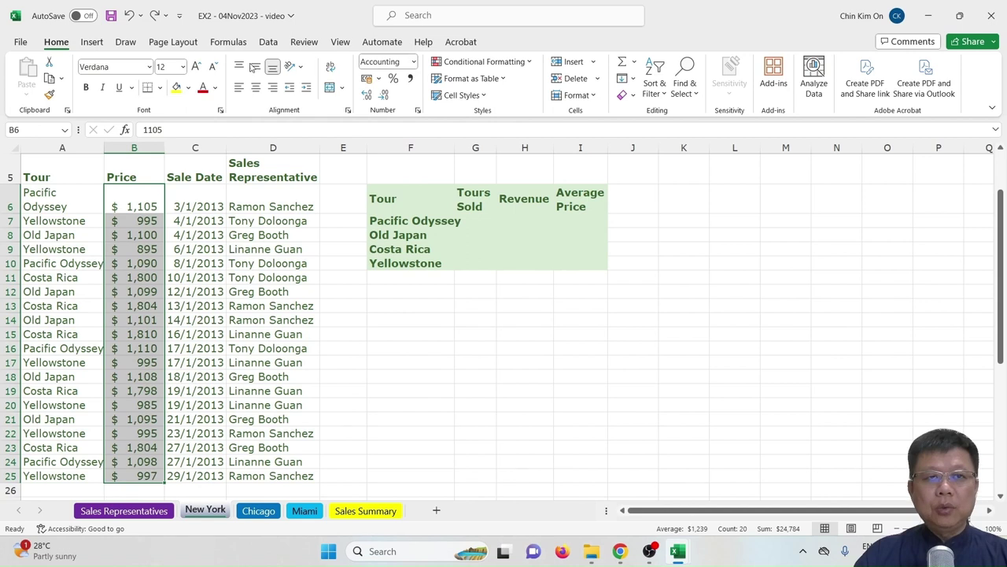
pyautogui.click(414, 62)
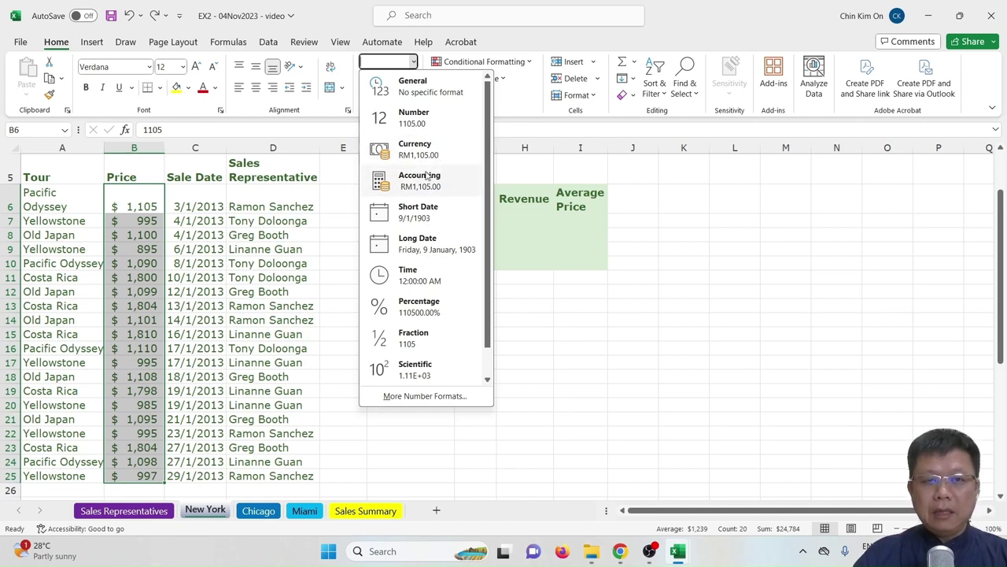
pyautogui.click(445, 150)
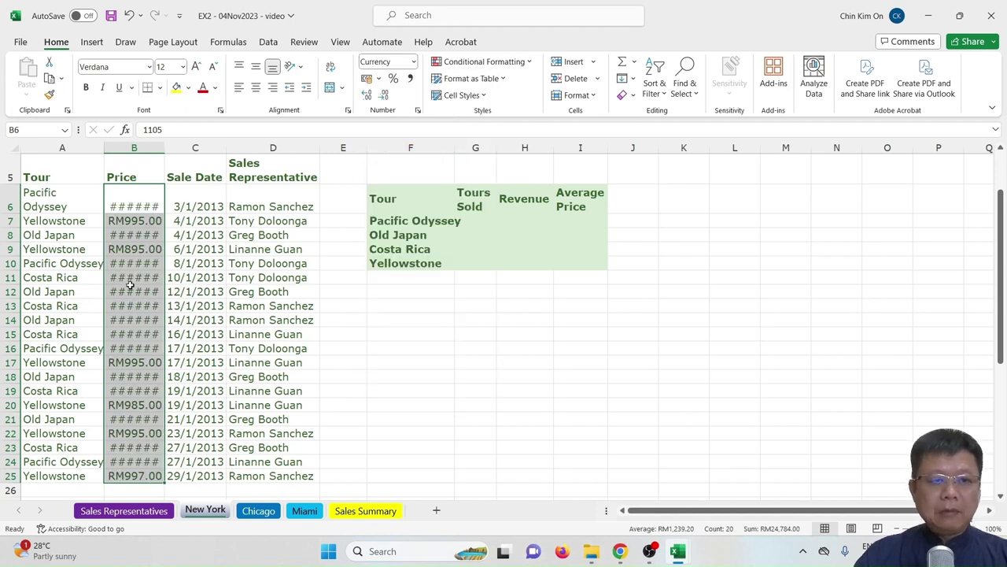
pyautogui.scroll(-1, 130, 284)
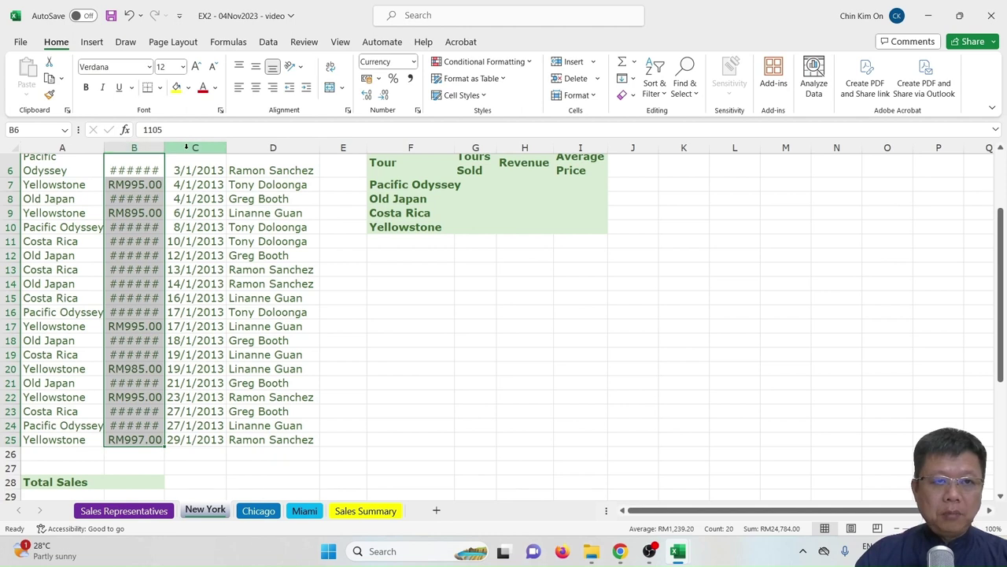
pyautogui.moveTo(164, 148); pyautogui.dragTo(182, 148)
# Select the Sale Date values in C6:C25 for number formatting.
pyautogui.scroll(1, 162, 384)
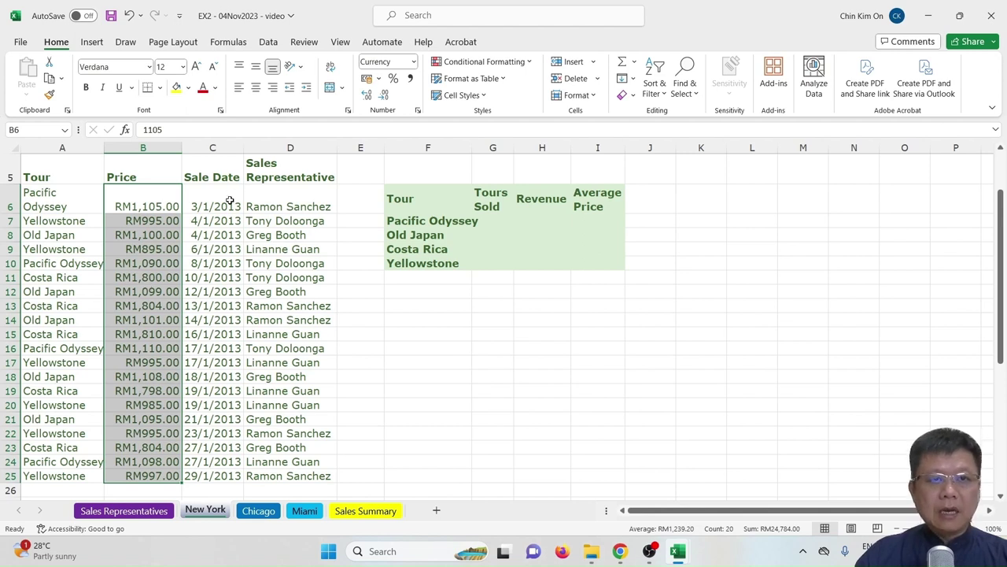
pyautogui.moveTo(226, 202); pyautogui.dragTo(208, 475)
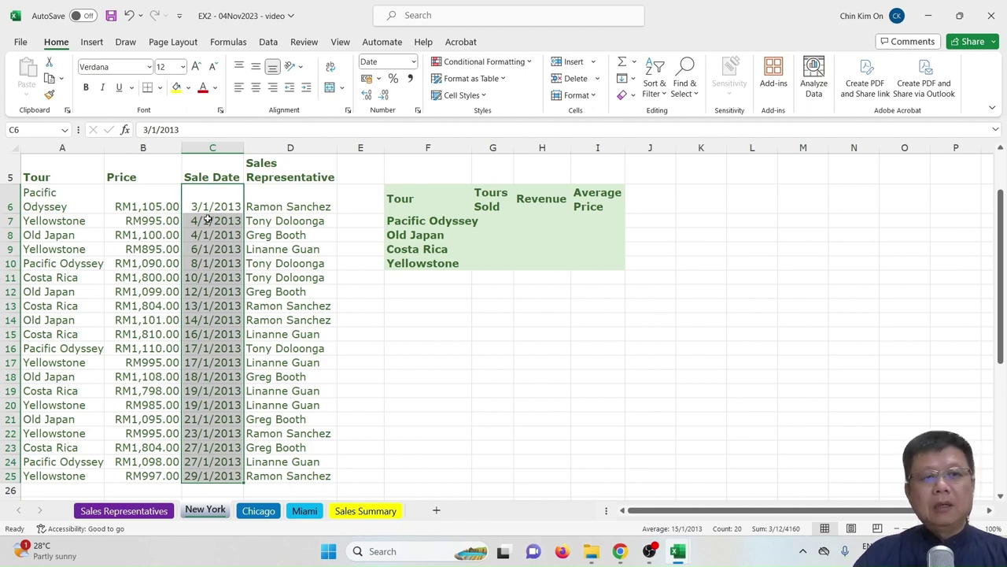
pyautogui.click(413, 62)
# Apply Long Date format to the sale dates and autofit column C to show them.
pyautogui.scroll(-1, 431, 315)
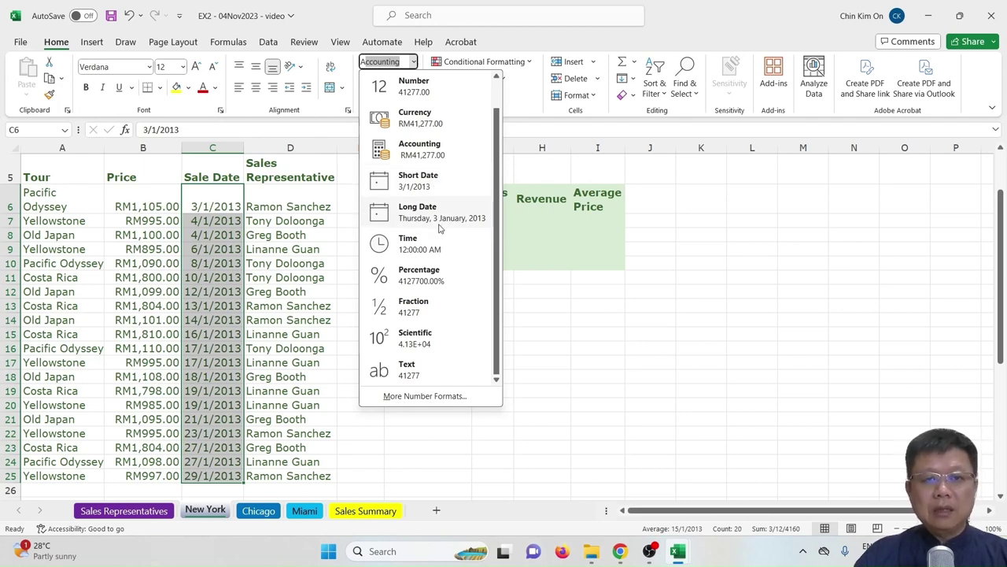
pyautogui.click(440, 216)
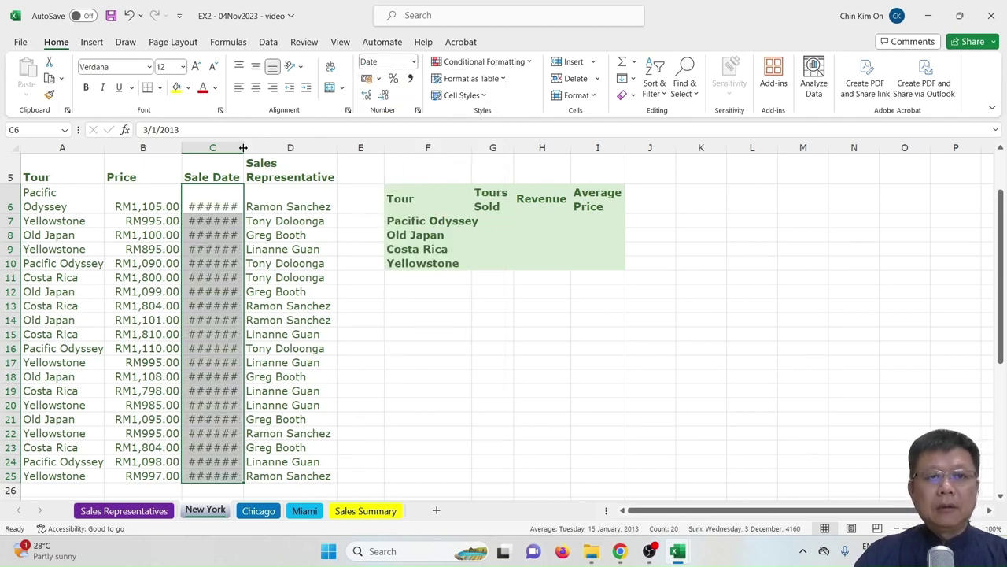
pyautogui.doubleClick(243, 147)
pyautogui.scroll(-1, 230, 243)
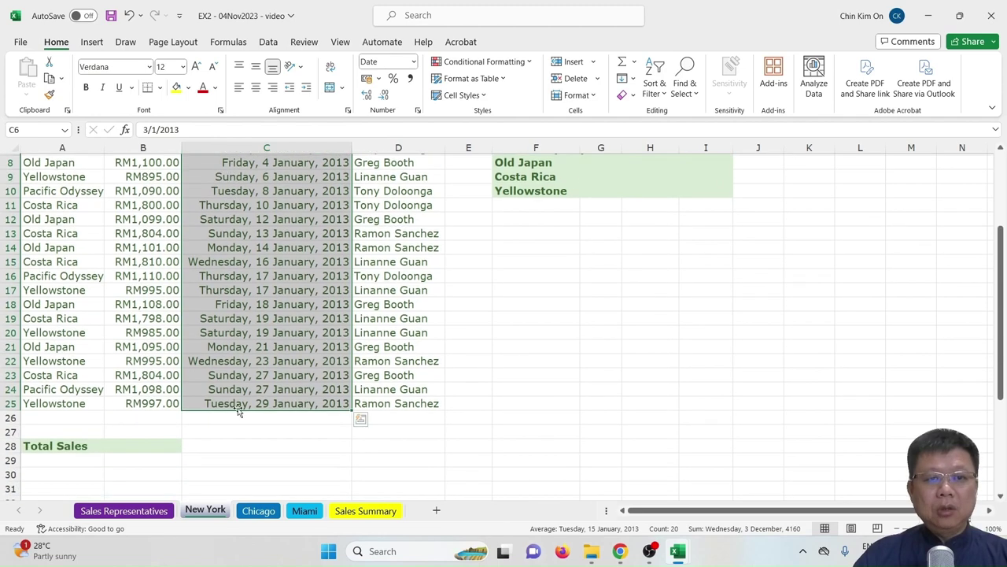
pyautogui.scroll(1, 223, 358)
pyautogui.scroll(1, 223, 358)
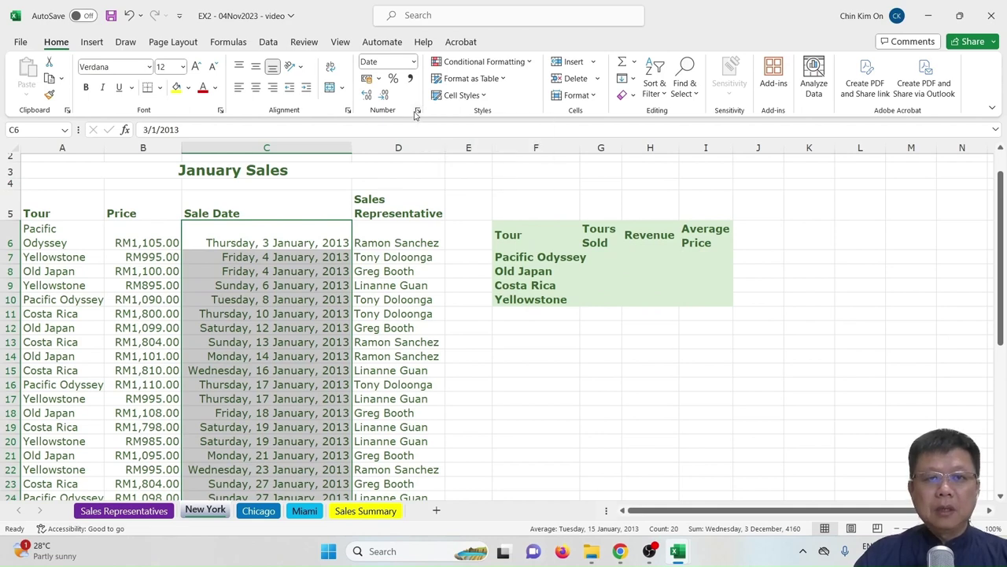
pyautogui.click(417, 110)
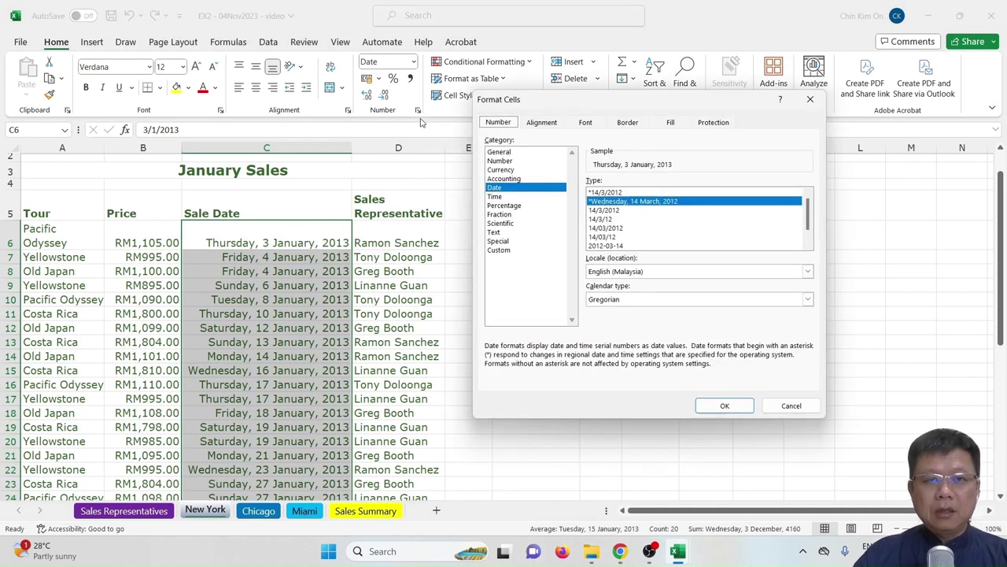
pyautogui.press('Escape')
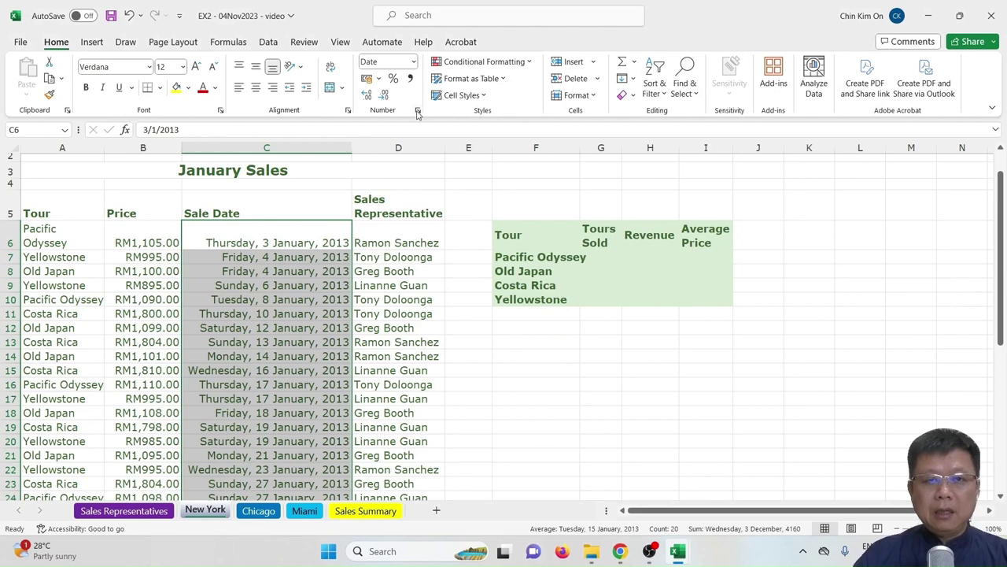
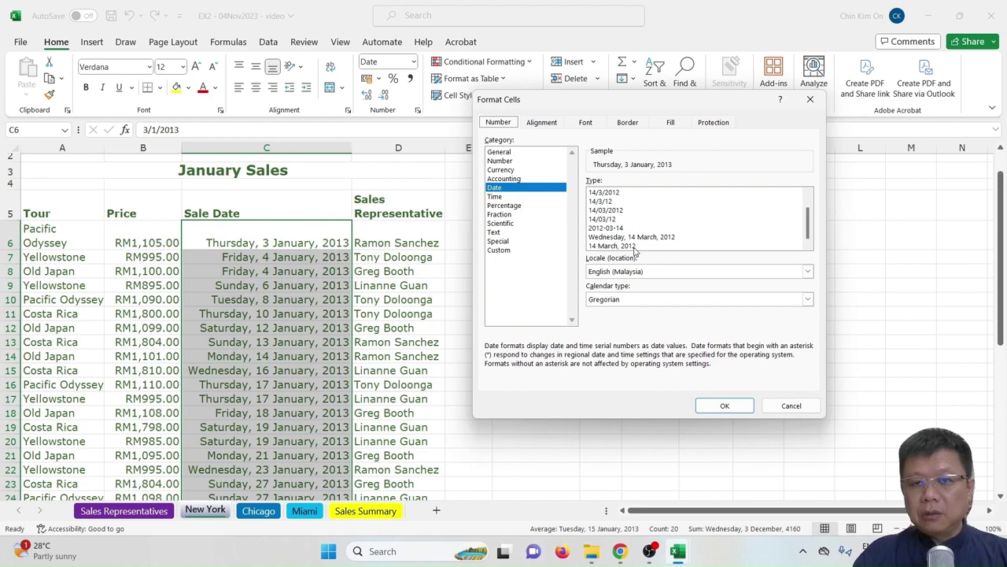
# Apply the '14 March 2012' date format to Sale Date and autofit the column to the dates.
pyautogui.click(723, 405)
pyautogui.doubleClick(351, 148)
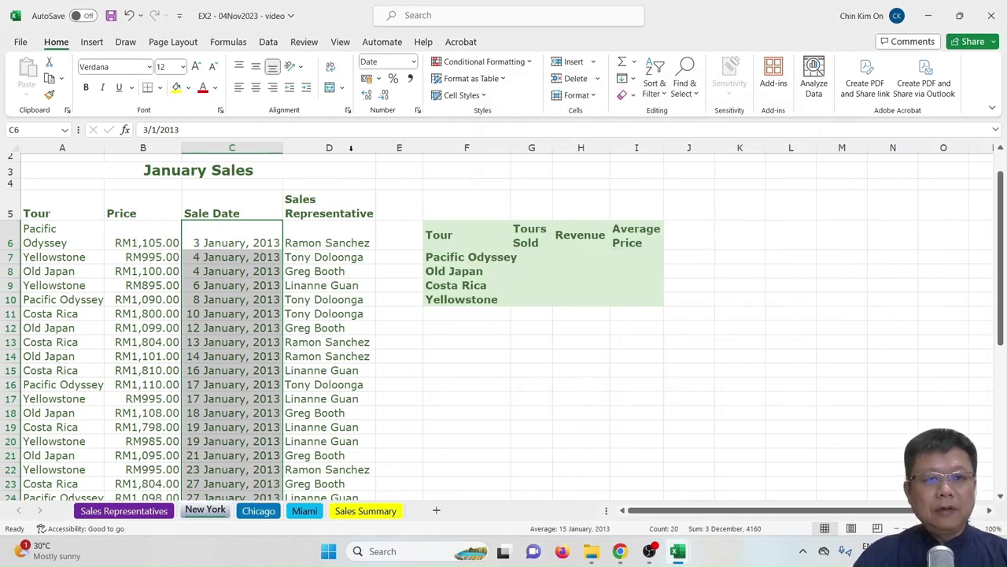
# Reopen the date formatting options, close them unchanged and deselect the dates.
pyautogui.scroll(-2, 244, 349)
pyautogui.scroll(1, 244, 349)
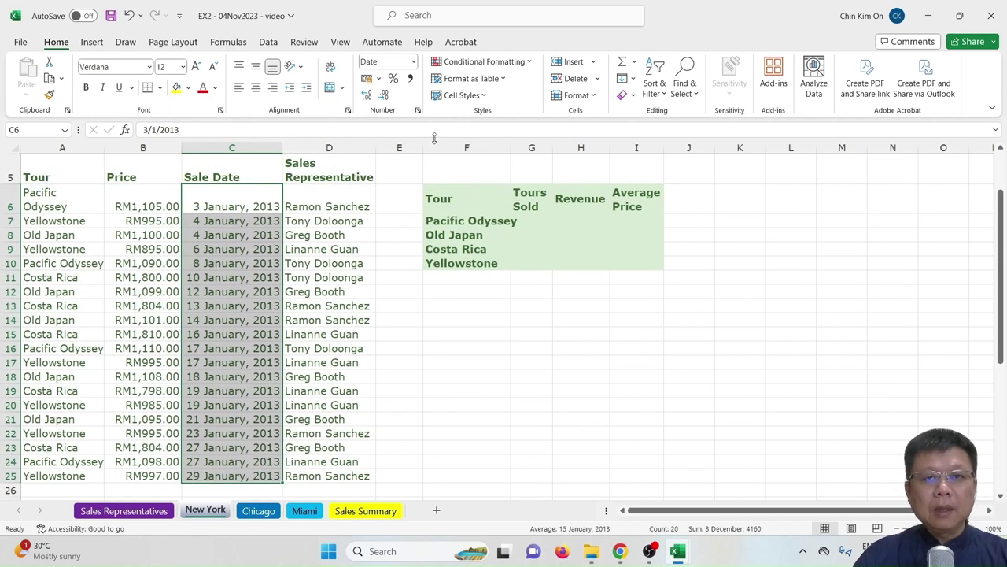
pyautogui.click(418, 111)
pyautogui.moveTo(807, 235)
pyautogui.mouseDown()
pyautogui.moveTo(808, 214)
pyautogui.moveTo(809, 235)
pyautogui.mouseUp()
pyautogui.click(768, 407)
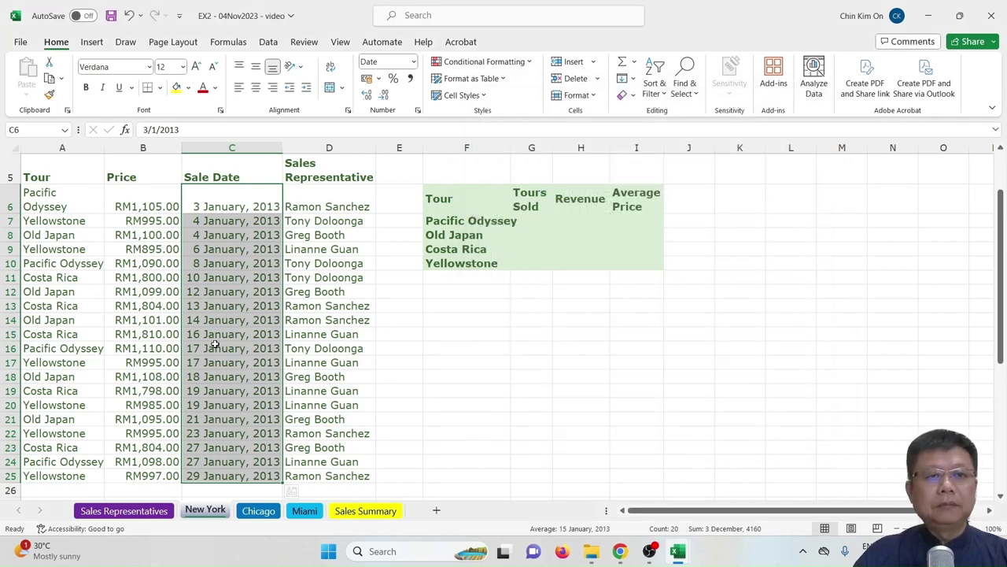
pyautogui.scroll(-1, 215, 344)
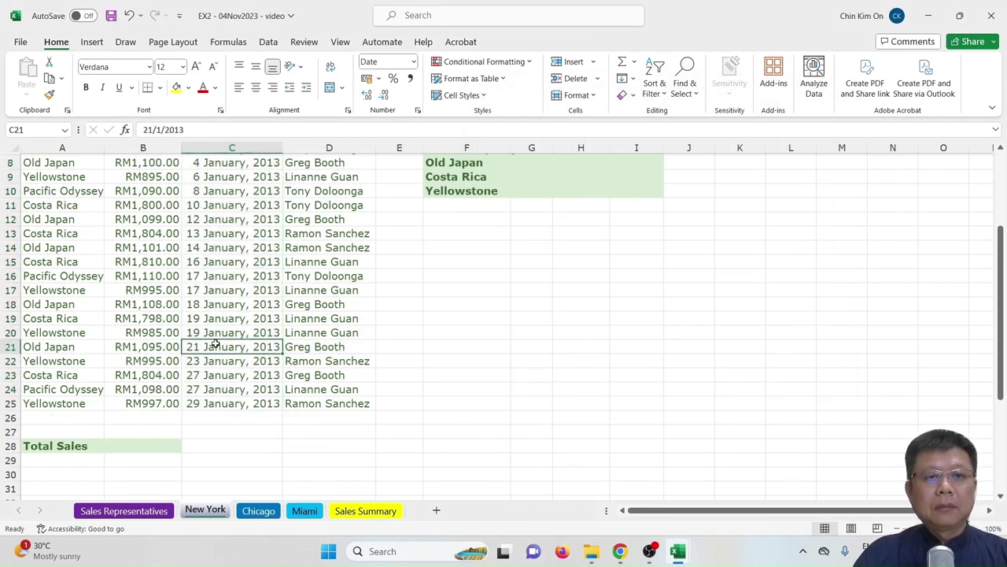
pyautogui.click(240, 419)
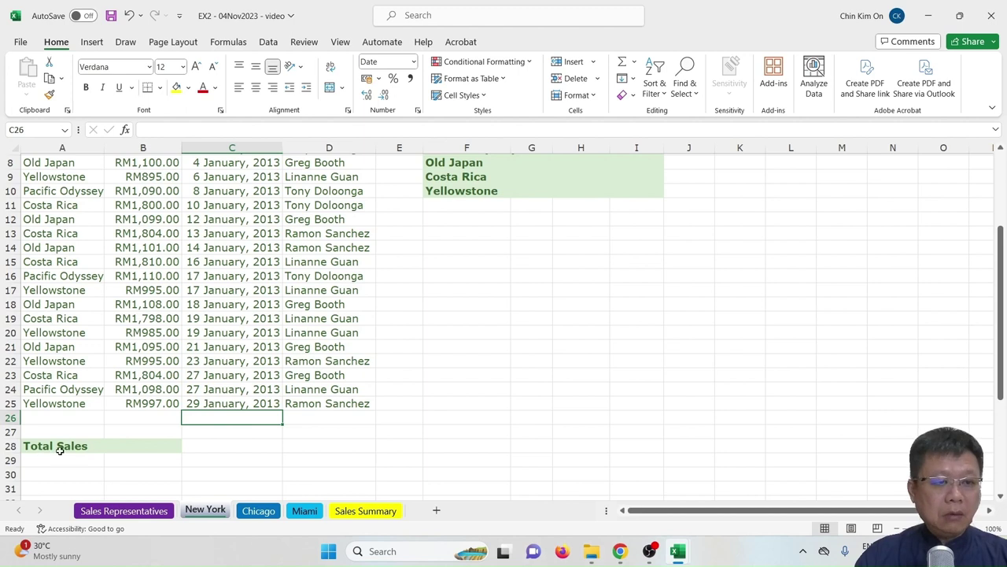
# Insert an AutoSum formula into the Total Sales cell B28.
pyautogui.click(142, 447)
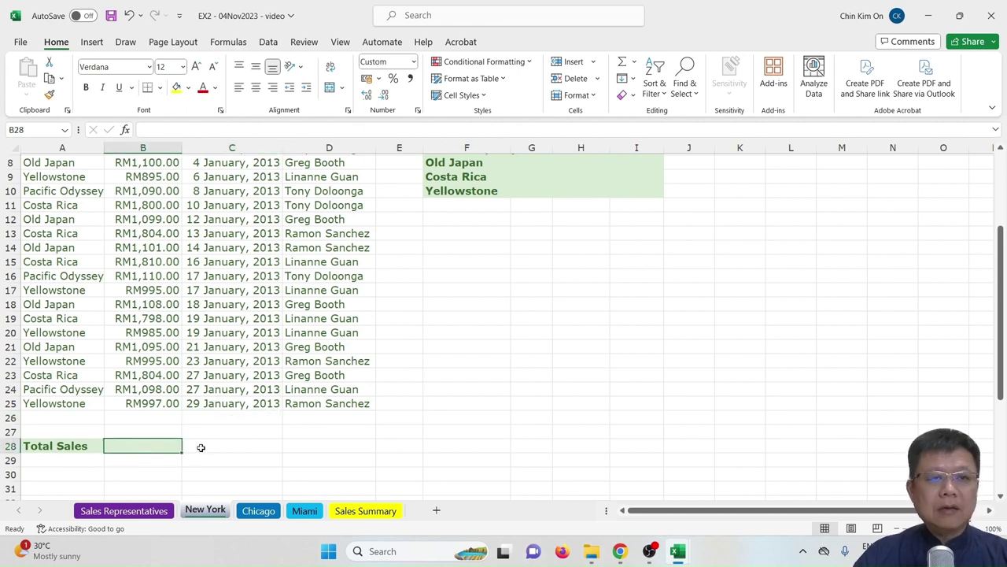
pyautogui.scroll(1, 142, 432)
pyautogui.moveTo(158, 208); pyautogui.dragTo(143, 475)
pyautogui.scroll(-1, 141, 437)
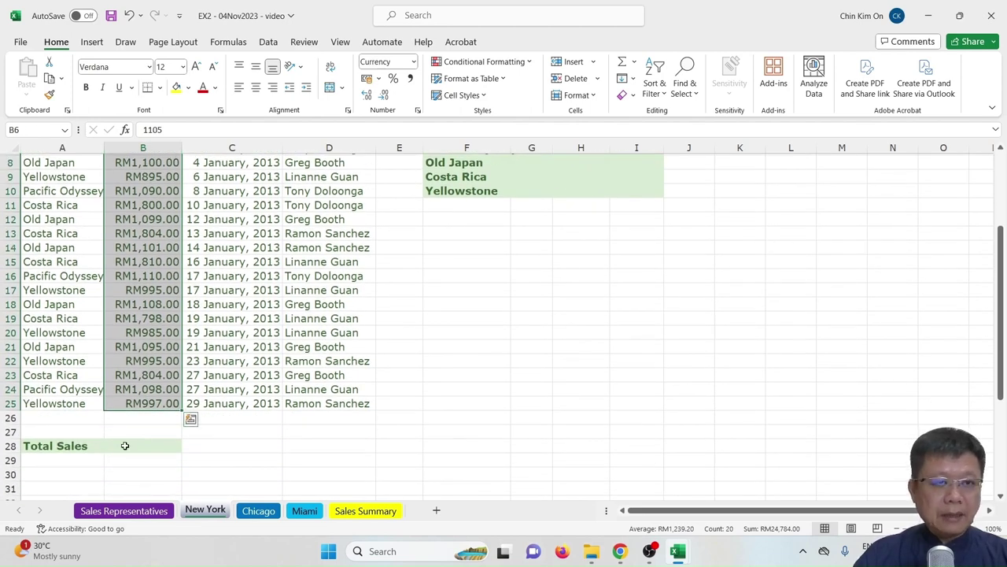
pyautogui.click(124, 446)
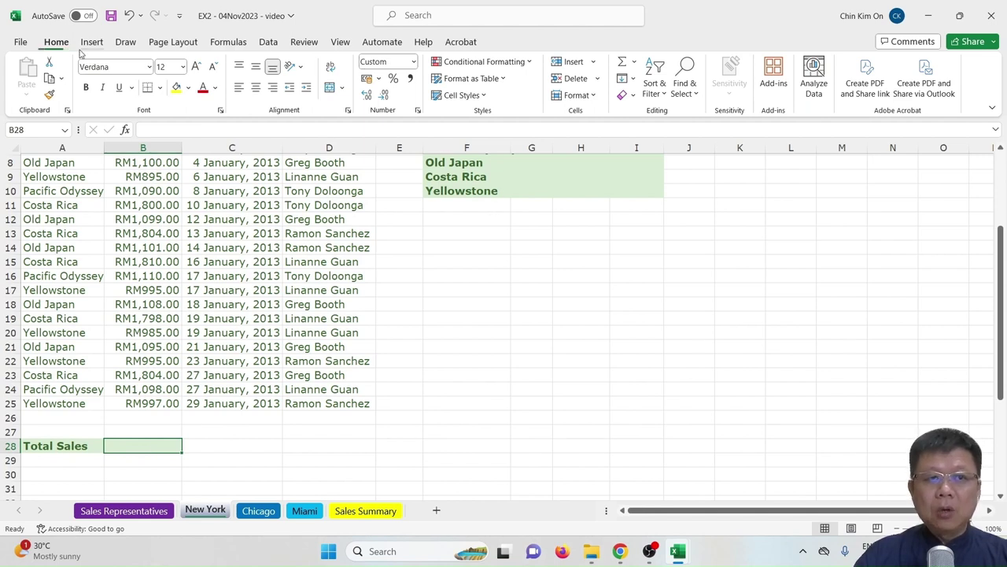
pyautogui.click(622, 64)
pyautogui.scroll(2, 149, 359)
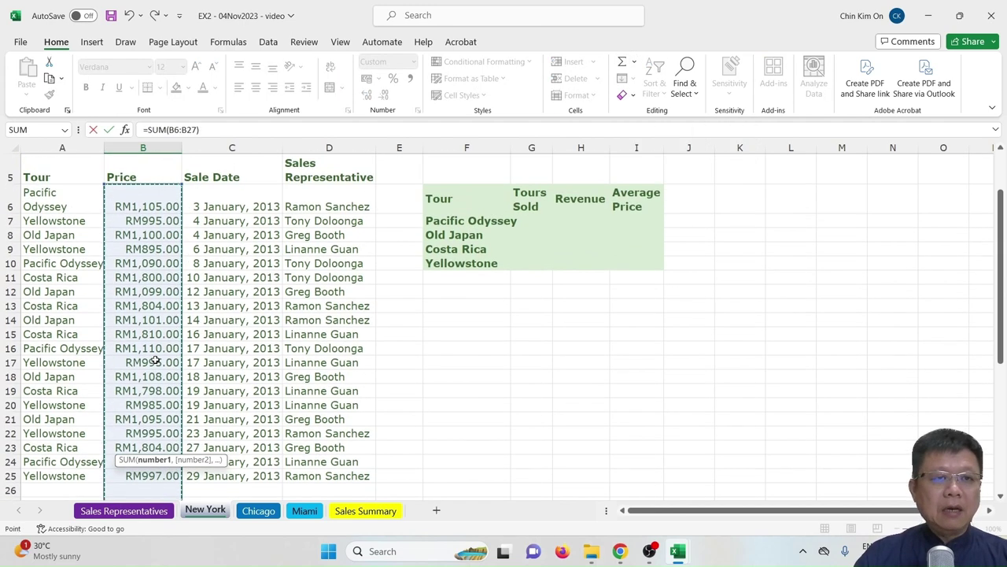
pyautogui.scroll(-1, 154, 360)
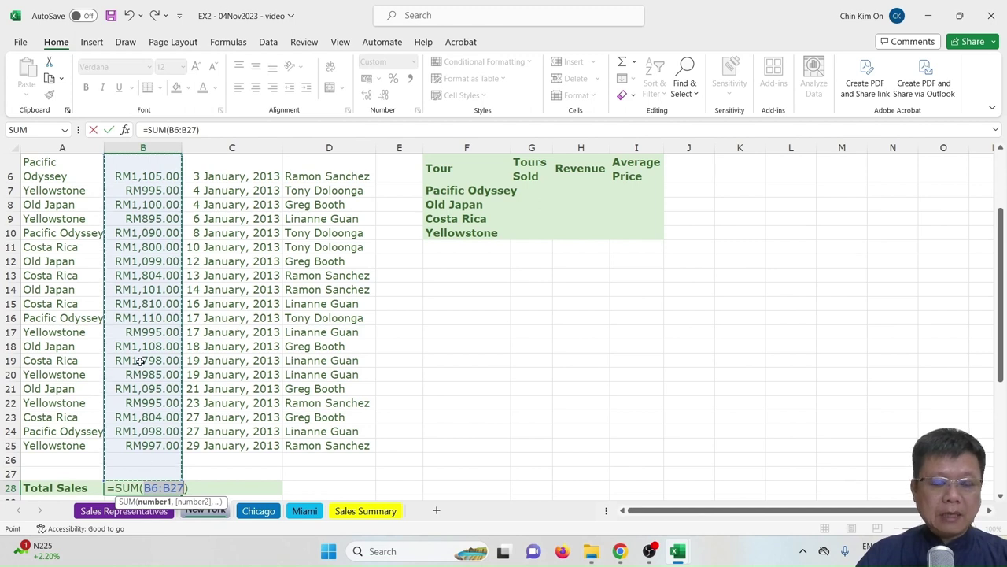
# Set the sum range to the prices B6:B25 and commit it, giving $ 24,784.
pyautogui.click(147, 176)
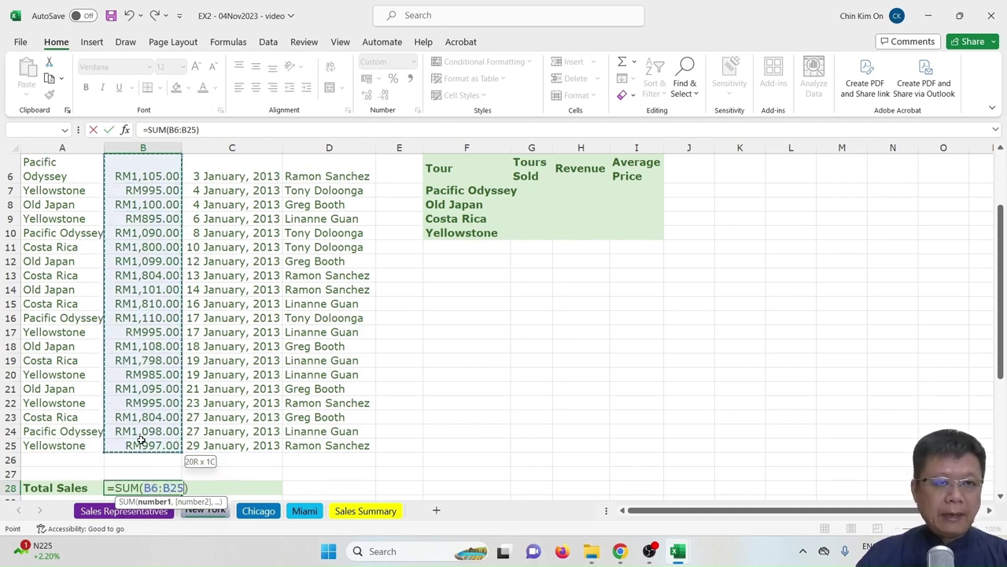
pyautogui.moveTo(140, 439); pyautogui.dragTo(140, 442)
pyautogui.scroll(1, 150, 204)
pyautogui.scroll(-1, 148, 227)
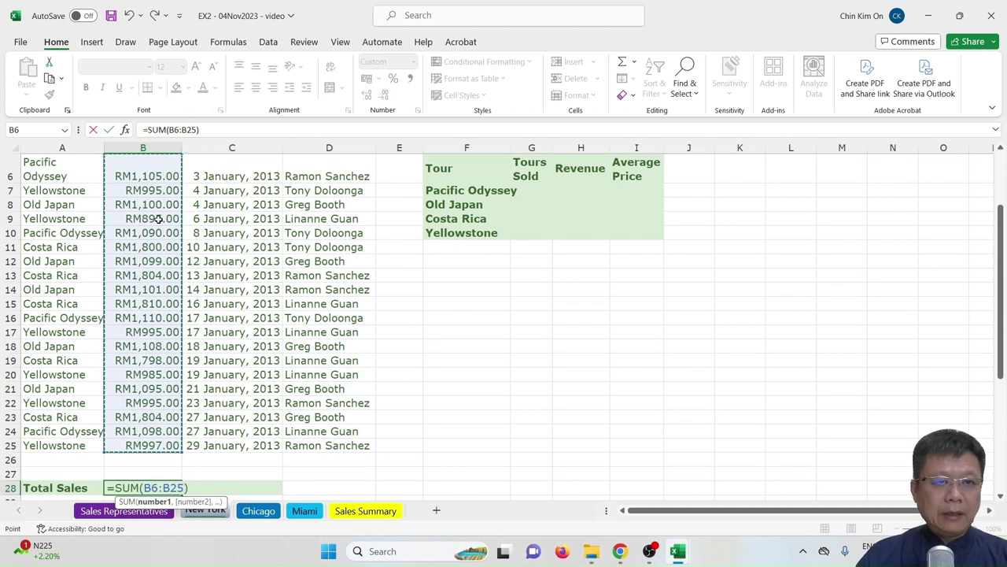
pyautogui.moveTo(232, 177); pyautogui.dragTo(233, 447)
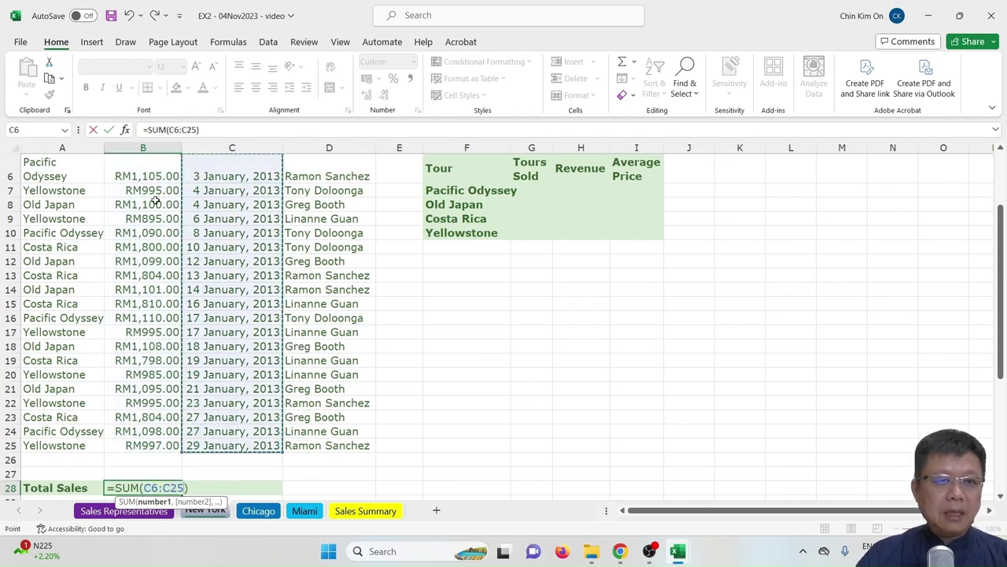
pyautogui.moveTo(153, 176); pyautogui.dragTo(146, 214)
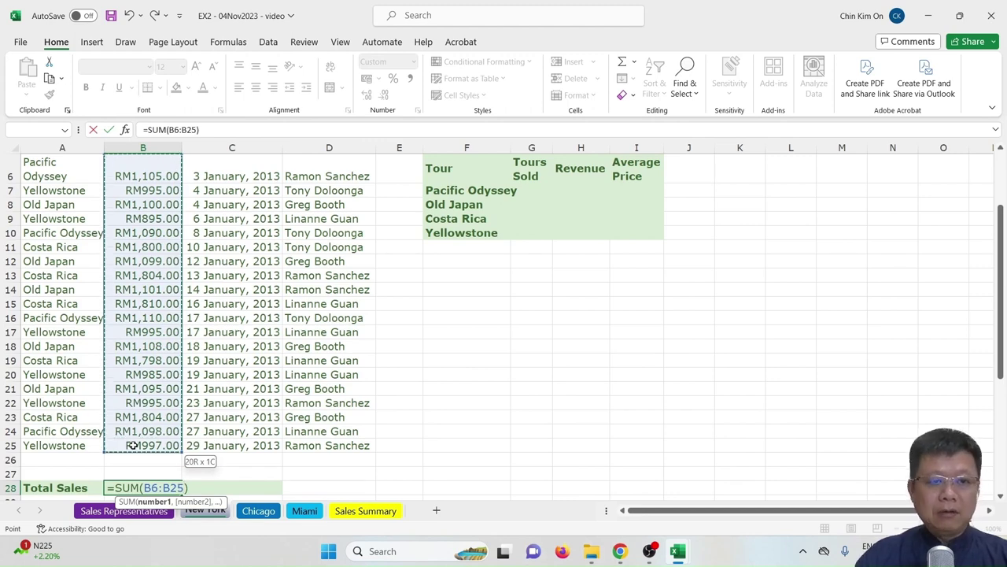
pyautogui.press('Return')
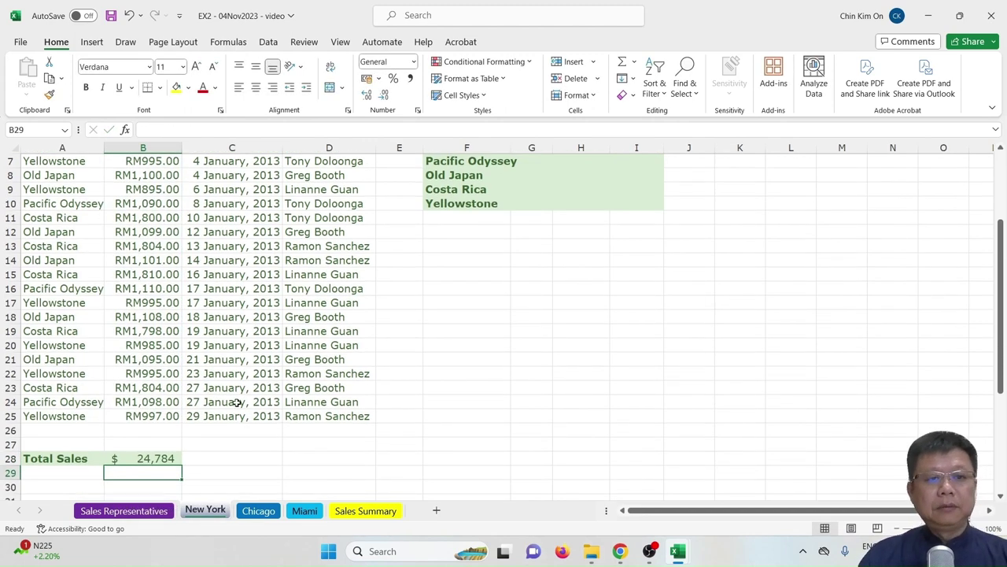
pyautogui.click(155, 458)
pyautogui.scroll(2, 156, 457)
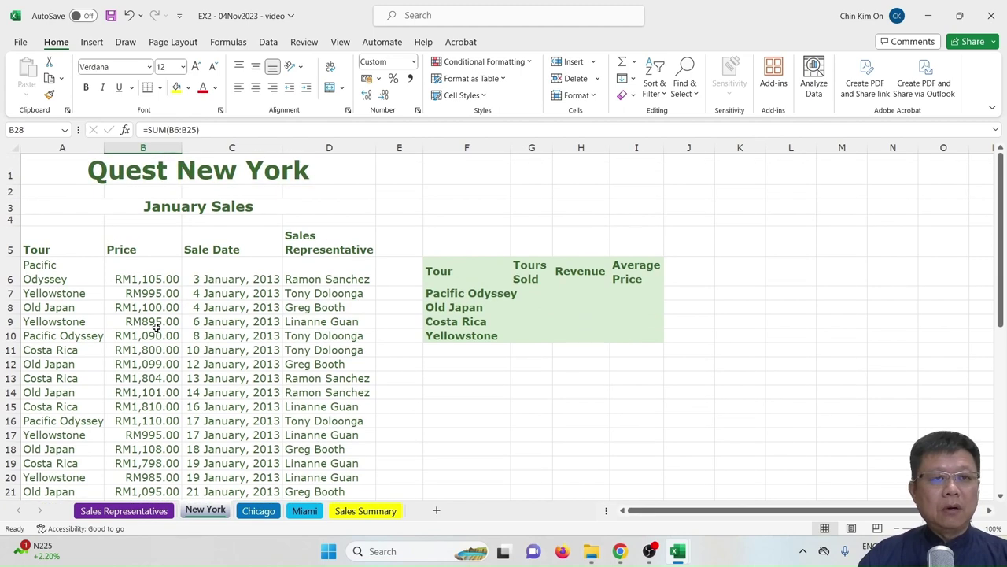
pyautogui.scroll(-2, 261, 175)
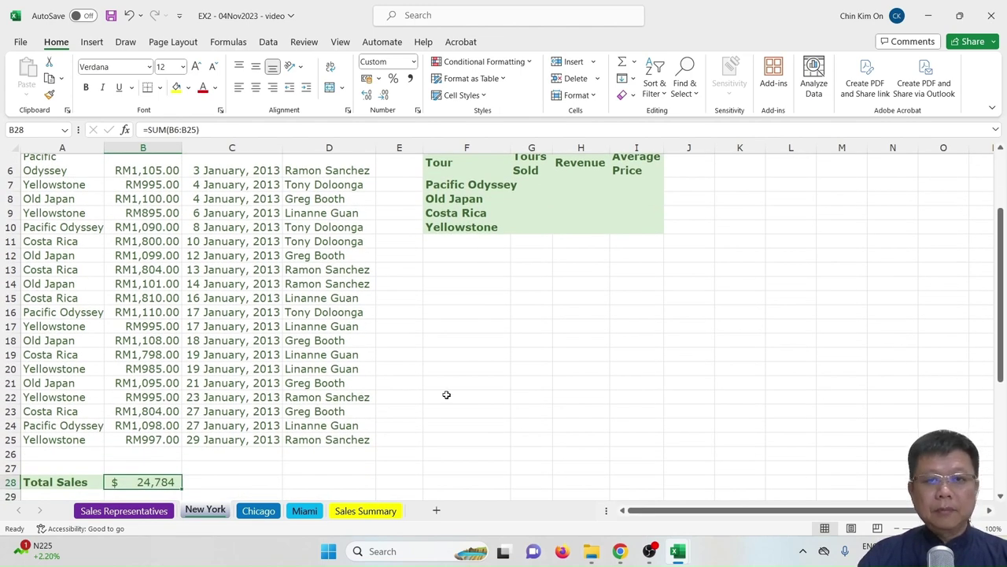
pyautogui.moveTo(1003, 273); pyautogui.dragTo(1003, 262)
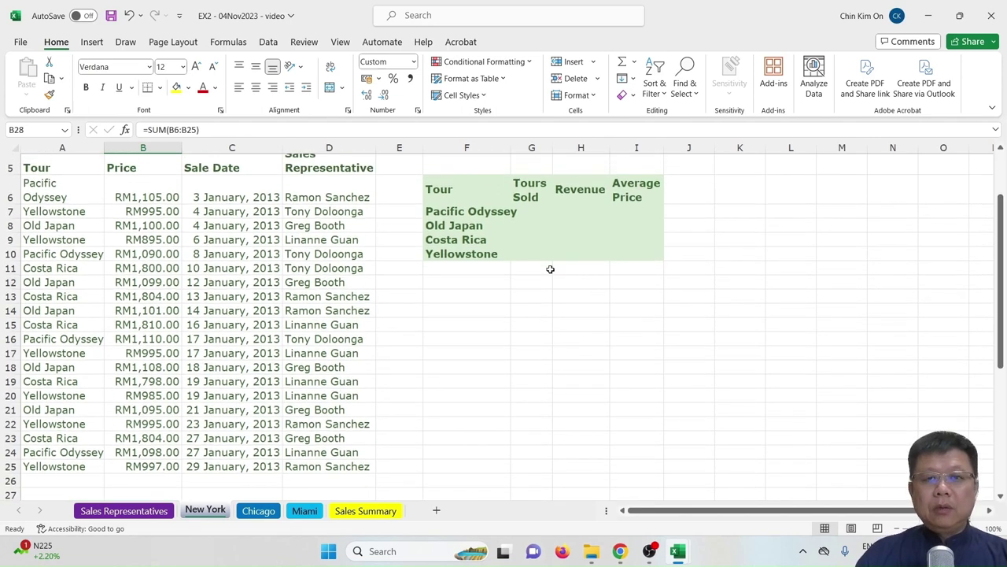
pyautogui.click(529, 195)
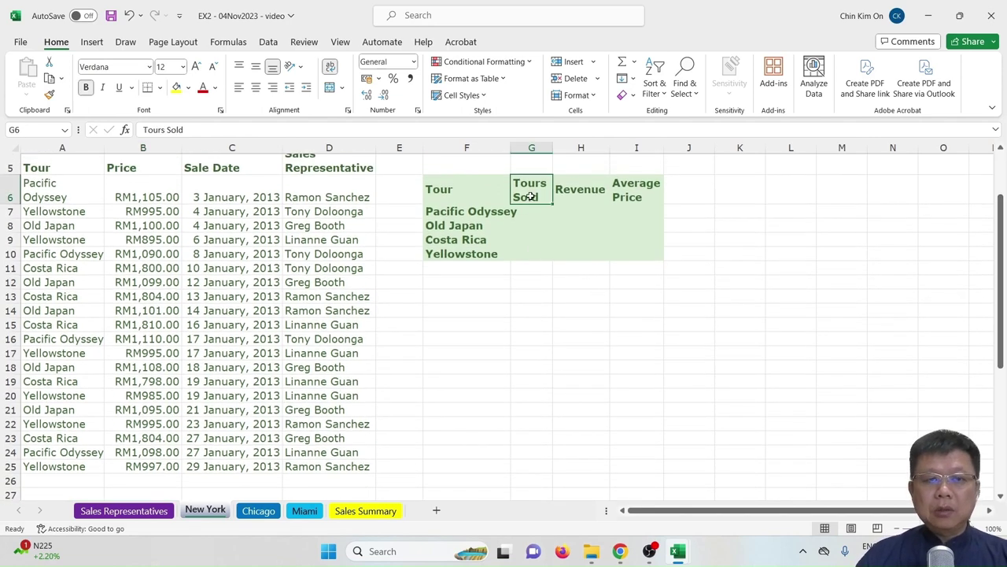
pyautogui.click(586, 203)
pyautogui.click(635, 199)
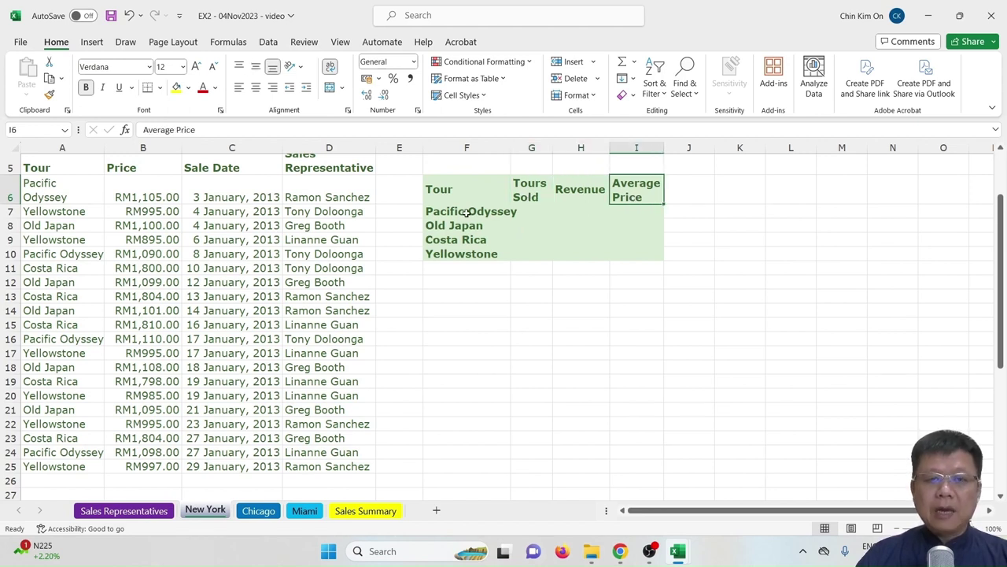
pyautogui.moveTo(454, 211); pyautogui.dragTo(458, 237)
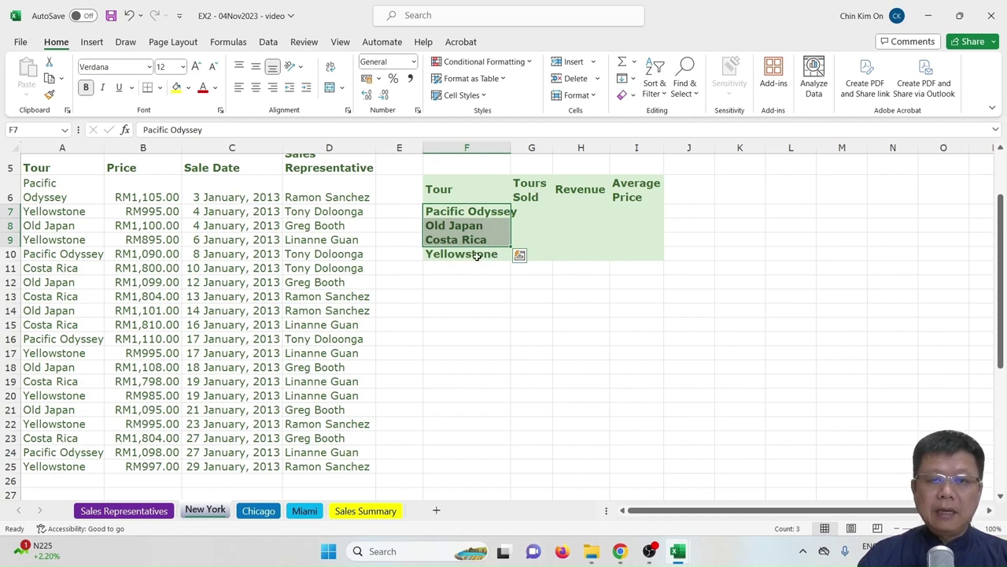
pyautogui.click(438, 255)
pyautogui.press('Up')
pyautogui.press('Up')
pyautogui.press('Up')
pyautogui.click(531, 212)
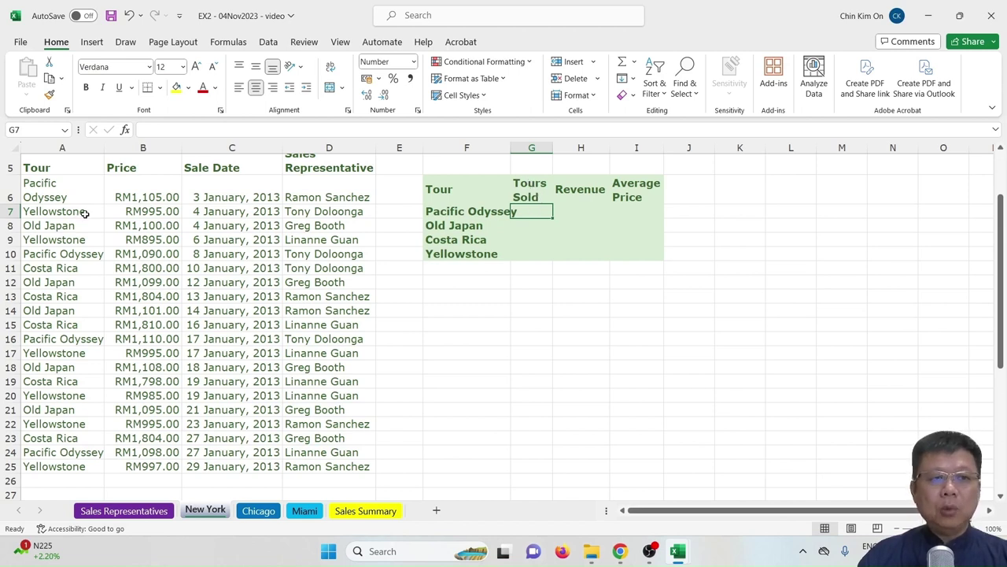
pyautogui.moveTo(78, 195); pyautogui.dragTo(53, 166)
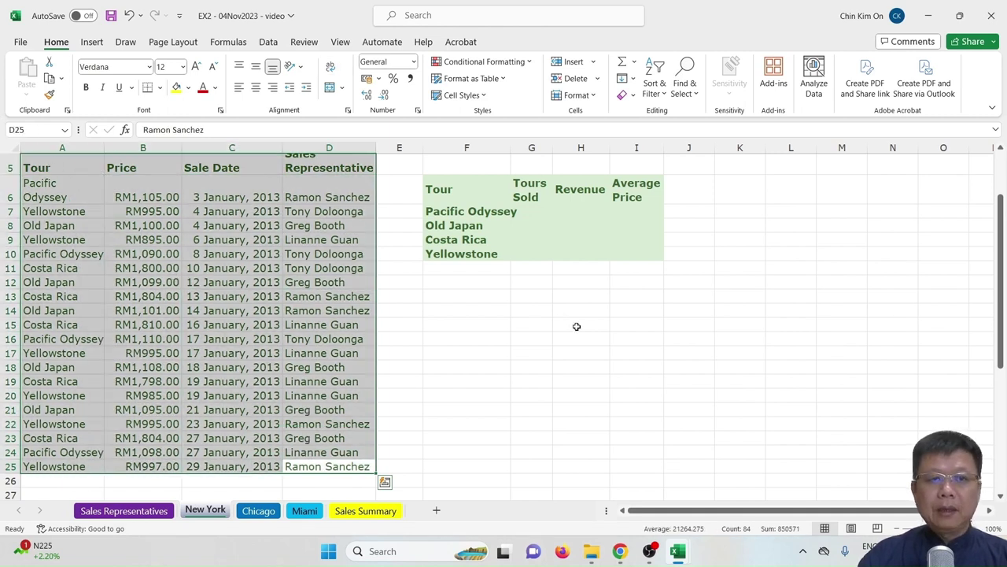
pyautogui.click(576, 326)
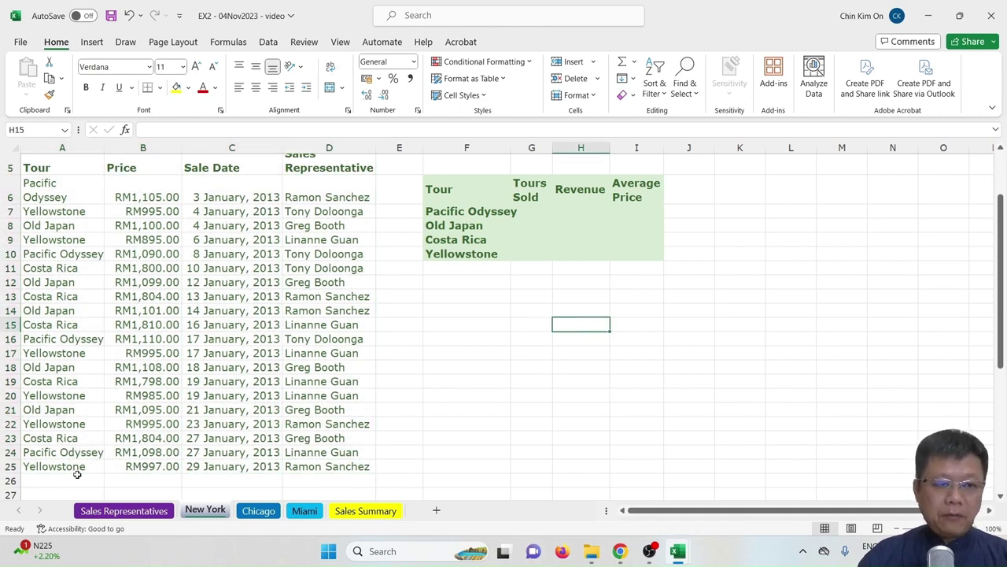
pyautogui.moveTo(337, 465); pyautogui.dragTo(81, 164)
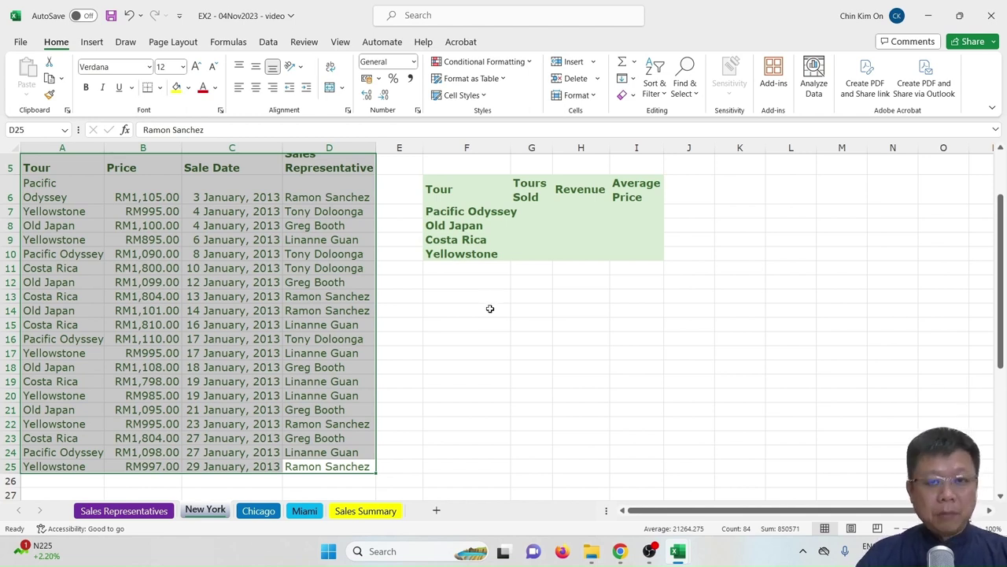
pyautogui.click(526, 211)
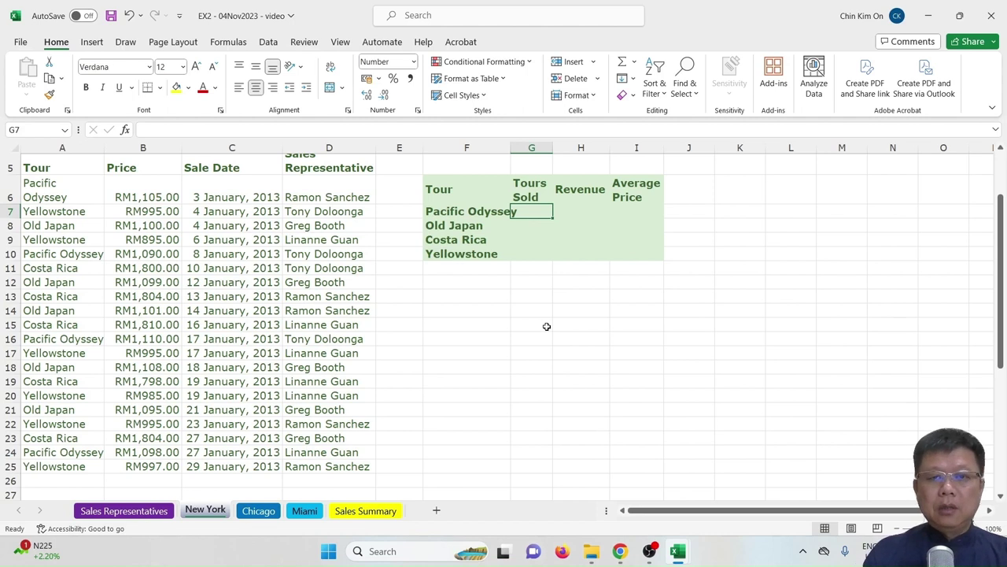
# Enter =COUNTIF(A6:A25,F7) in G7 for Pacific Odyssey and verify its entries, showing 4.
pyautogui.write('=coun')
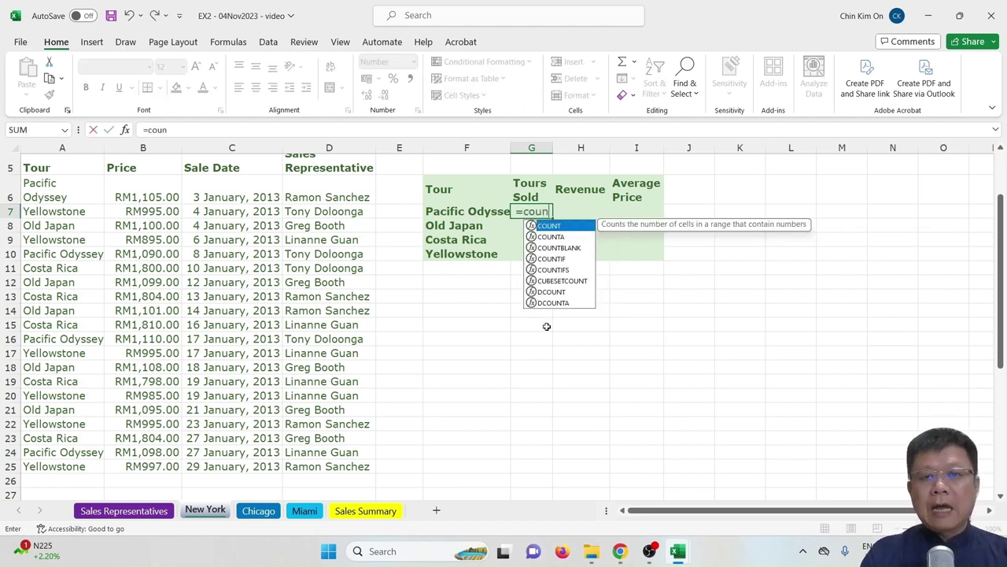
pyautogui.write('tif')
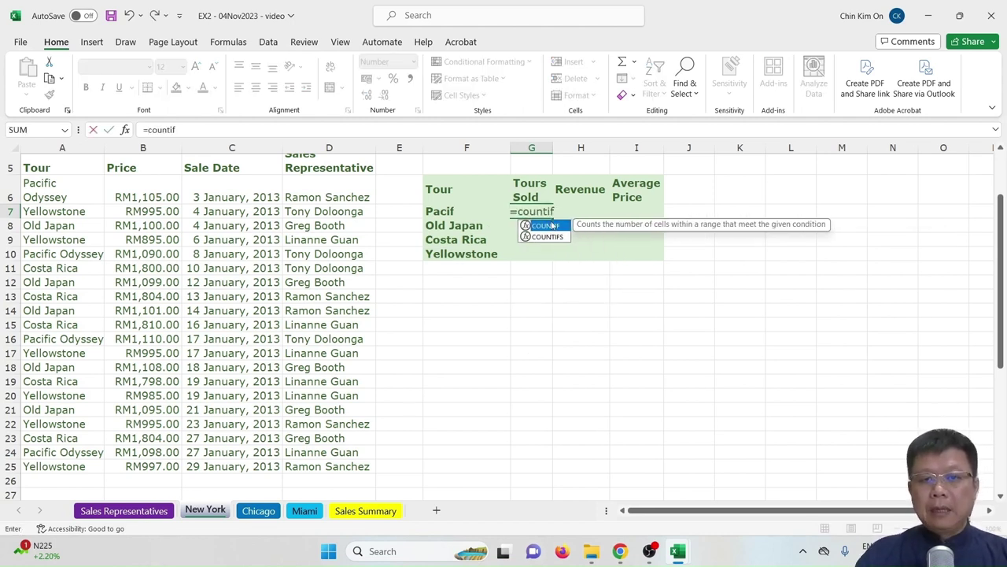
pyautogui.press('BackSpace')
pyautogui.press('BackSpace')
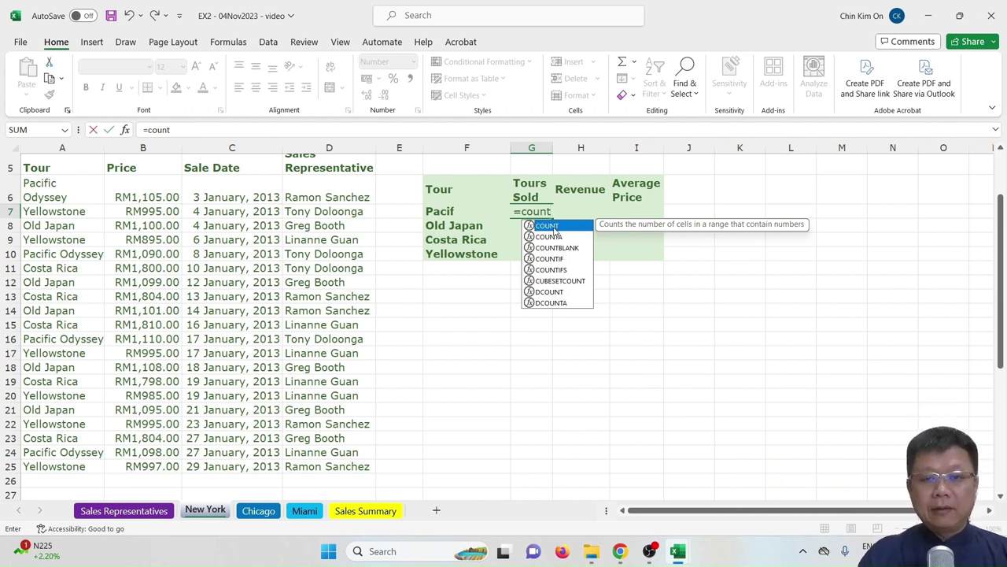
pyautogui.write('if')
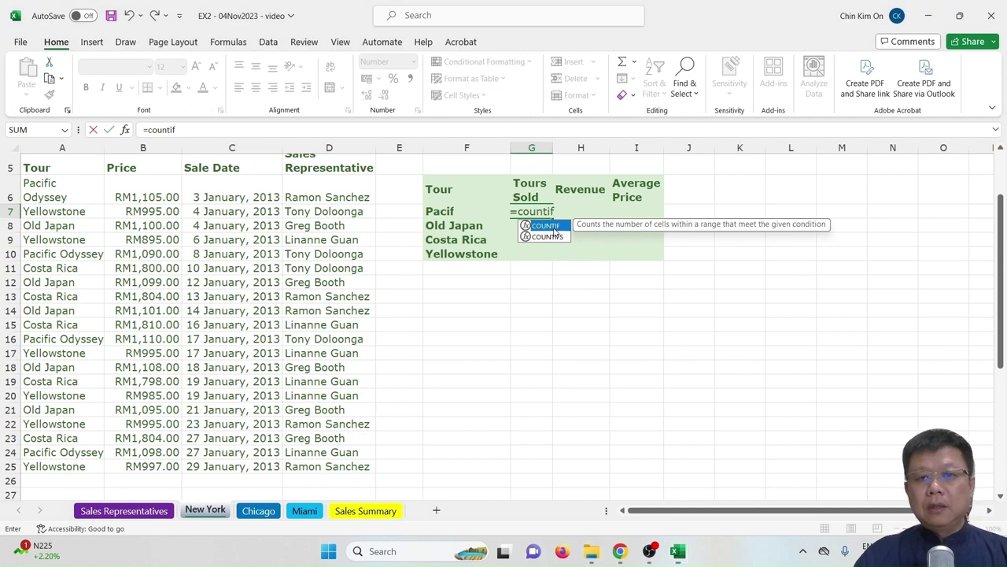
pyautogui.doubleClick(551, 228)
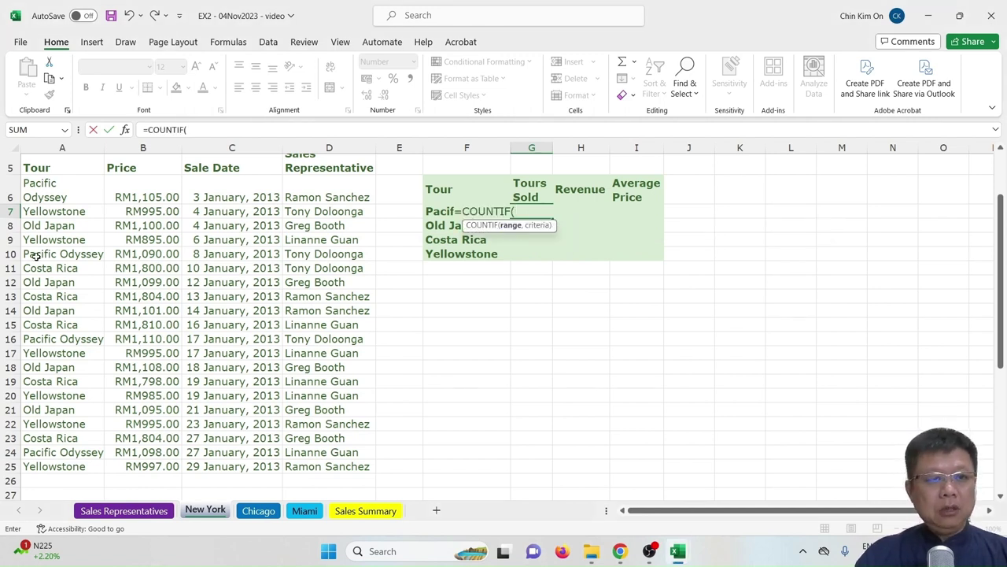
pyautogui.moveTo(77, 191); pyautogui.dragTo(49, 465)
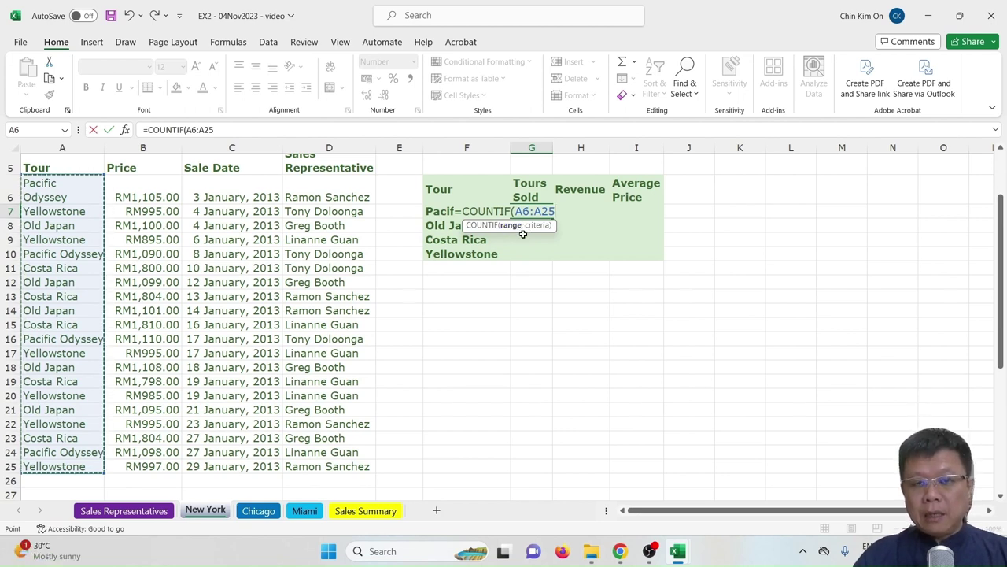
pyautogui.write(',')
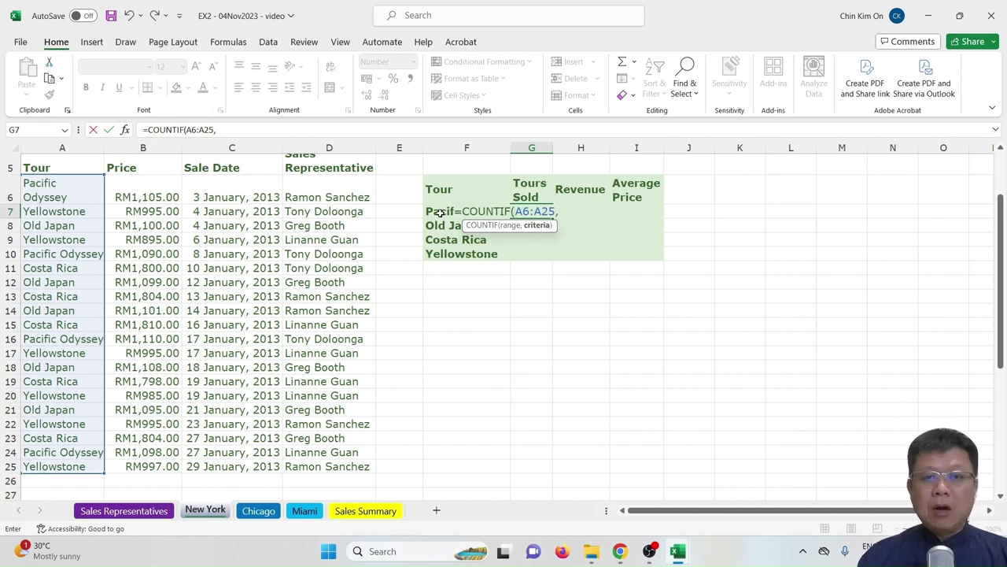
pyautogui.click(441, 212)
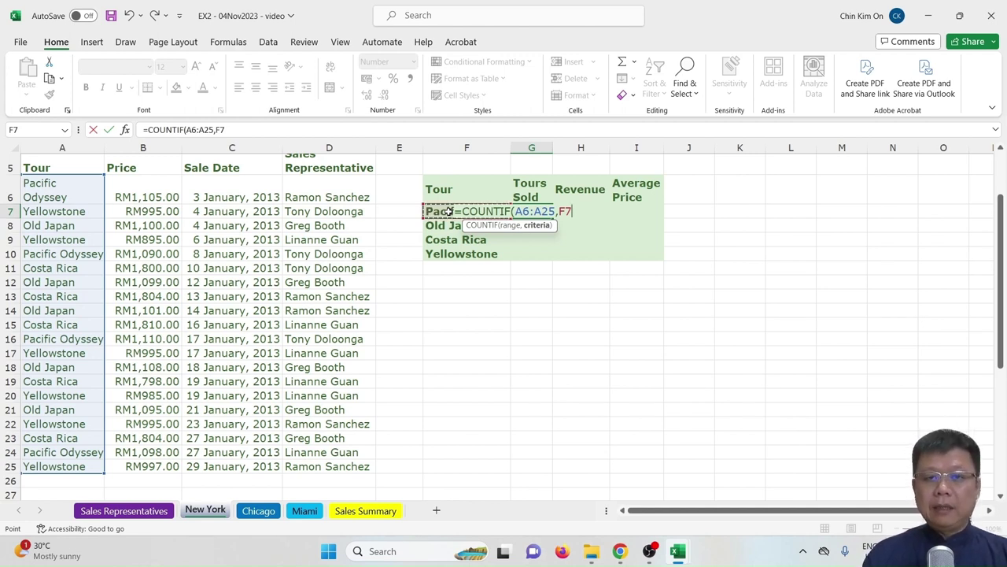
pyautogui.write(')')
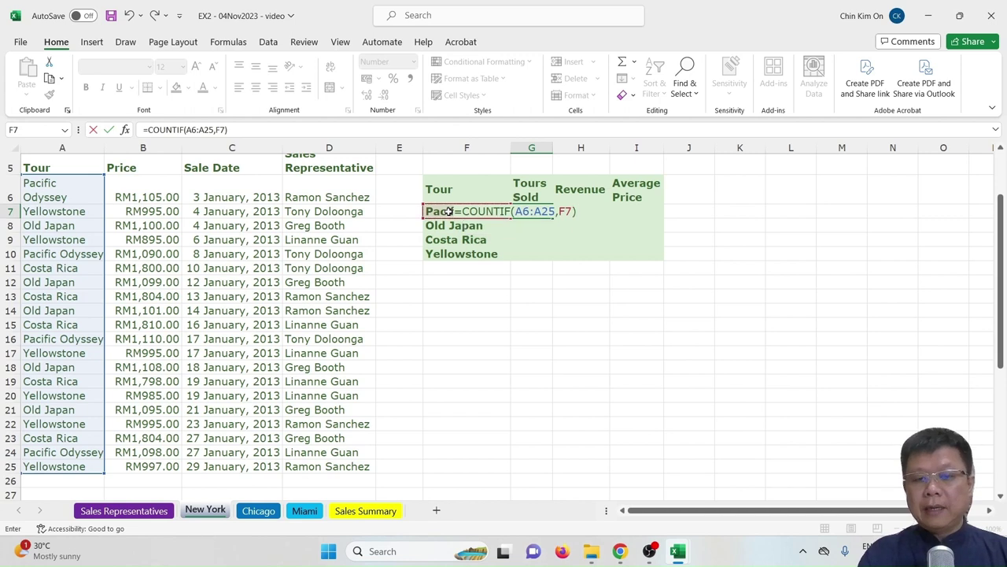
pyautogui.press('Return')
pyautogui.click(528, 210)
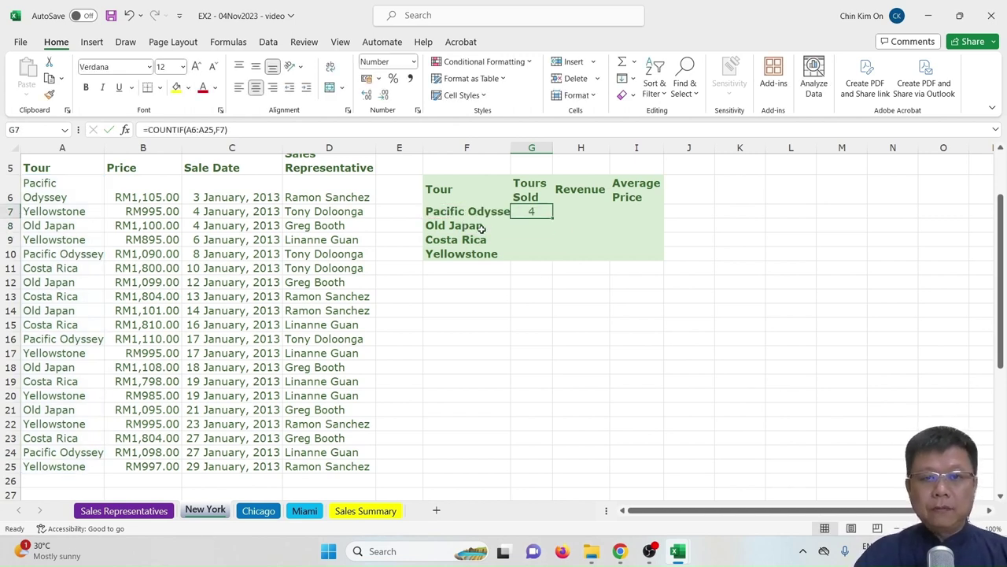
pyautogui.click(62, 195)
# Fill G7's COUNTIF down to G10, giving Old Japan, Costa Rica and Yellowstone 5 each.
pyautogui.click(58, 255)
pyautogui.click(52, 337)
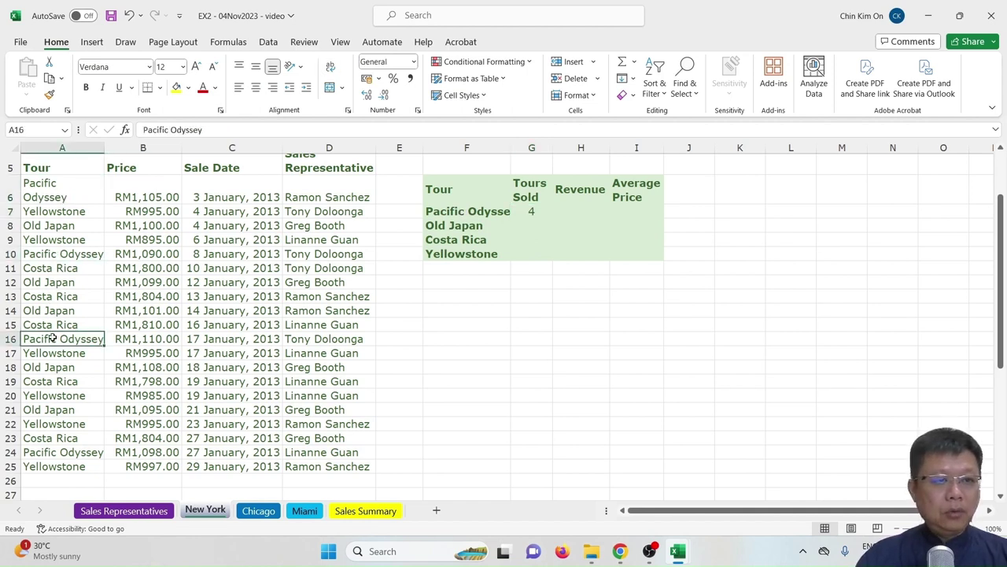
pyautogui.click(69, 453)
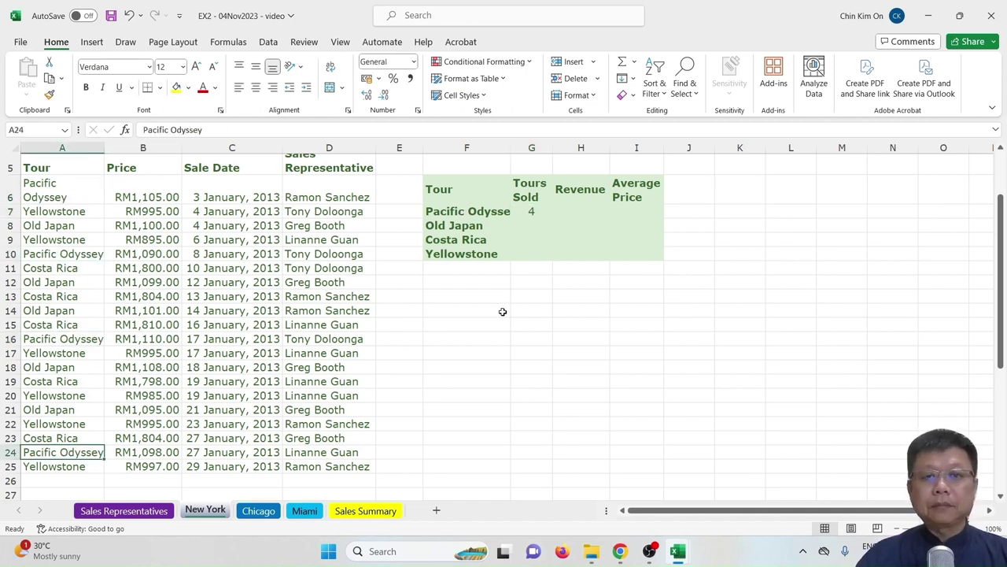
pyautogui.moveTo(476, 212); pyautogui.dragTo(530, 255)
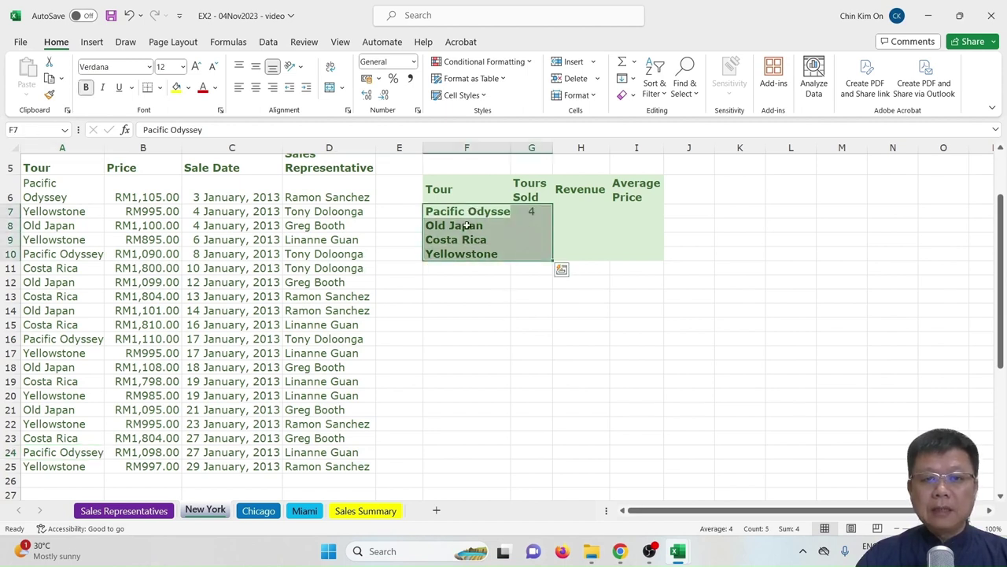
pyautogui.click(532, 211)
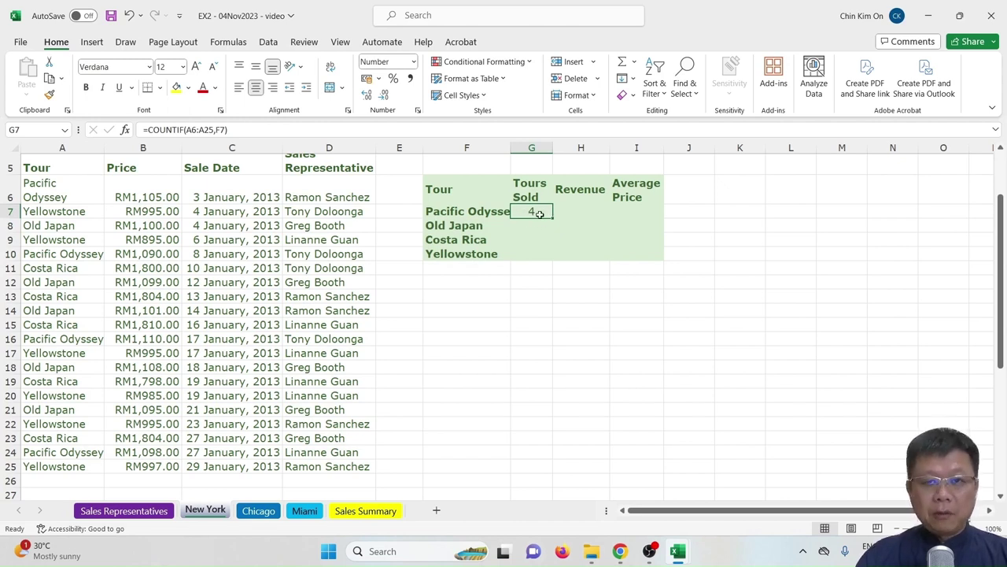
pyautogui.moveTo(552, 218); pyautogui.dragTo(553, 263)
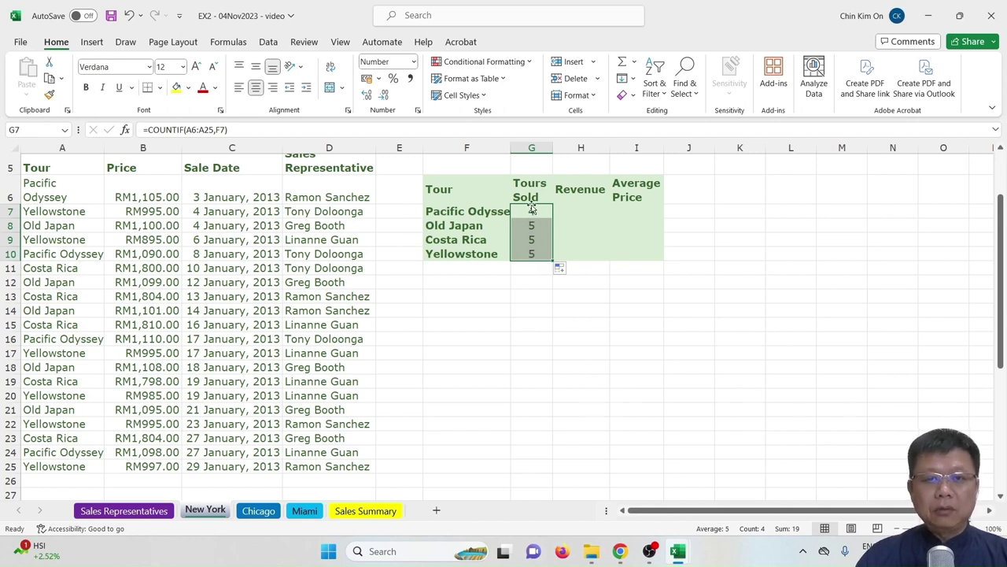
# Compare the Yellowstone count formula with Pacific Odyssey's and check the Yellowstone entries in the Tour list.
pyautogui.click(532, 255)
pyautogui.click(531, 211)
pyautogui.click(532, 254)
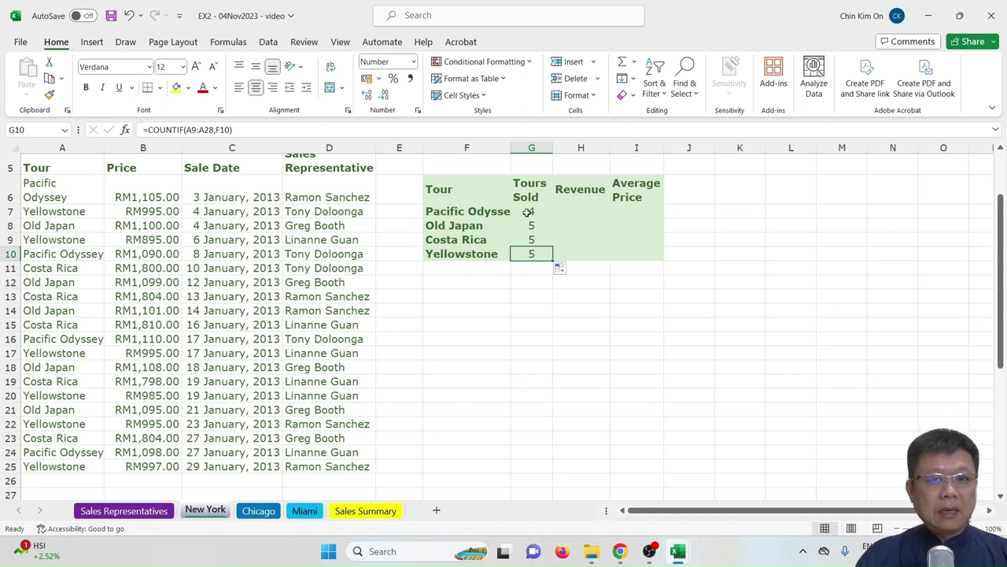
pyautogui.click(63, 209)
pyautogui.click(64, 238)
pyautogui.click(70, 352)
pyautogui.click(69, 397)
pyautogui.click(71, 427)
pyautogui.click(77, 467)
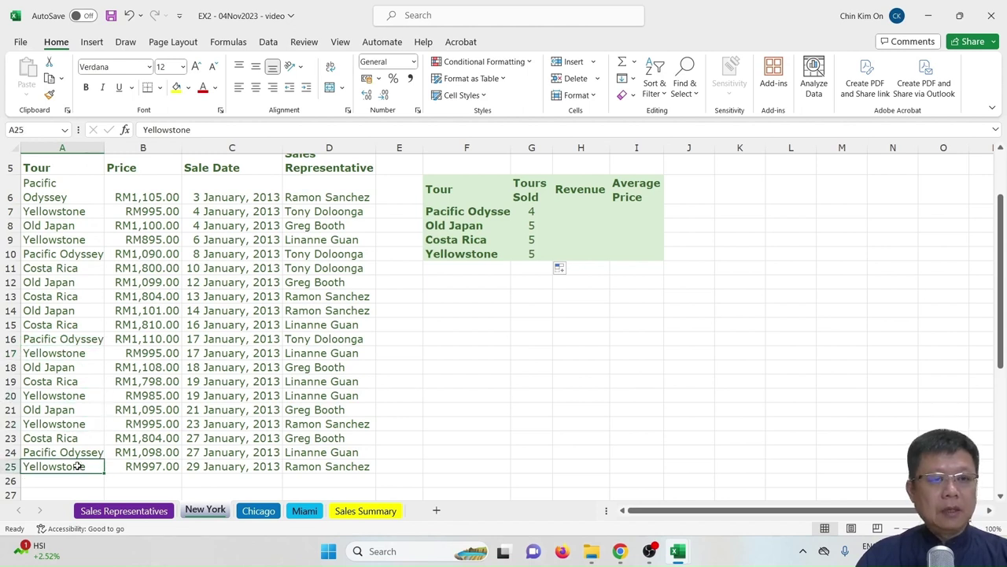
pyautogui.moveTo(79, 214); pyautogui.dragTo(82, 462)
pyautogui.click(526, 328)
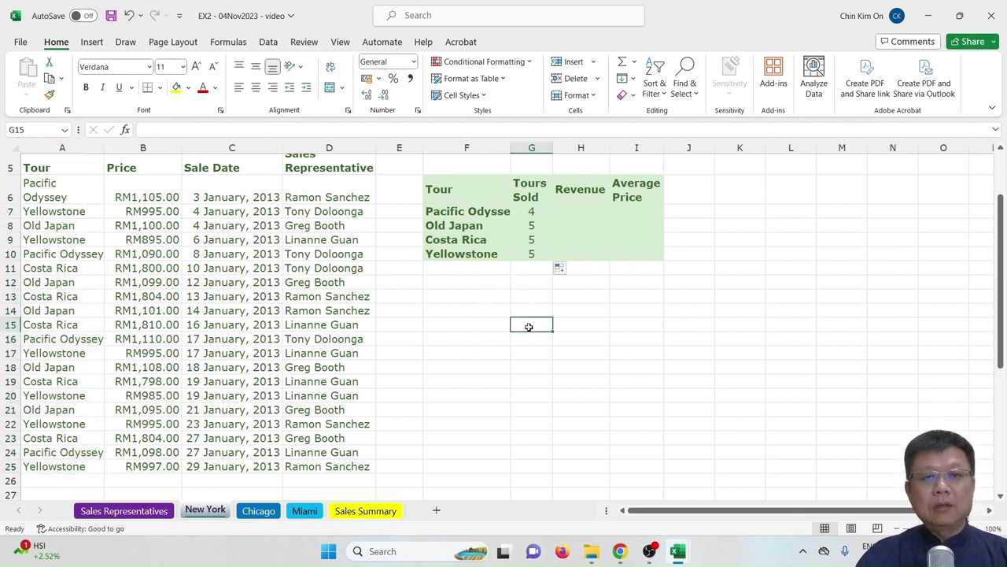
# Inspect the four Tours Sold COUNTIF formulas to spot their shifted ranges.
pyautogui.click(538, 256)
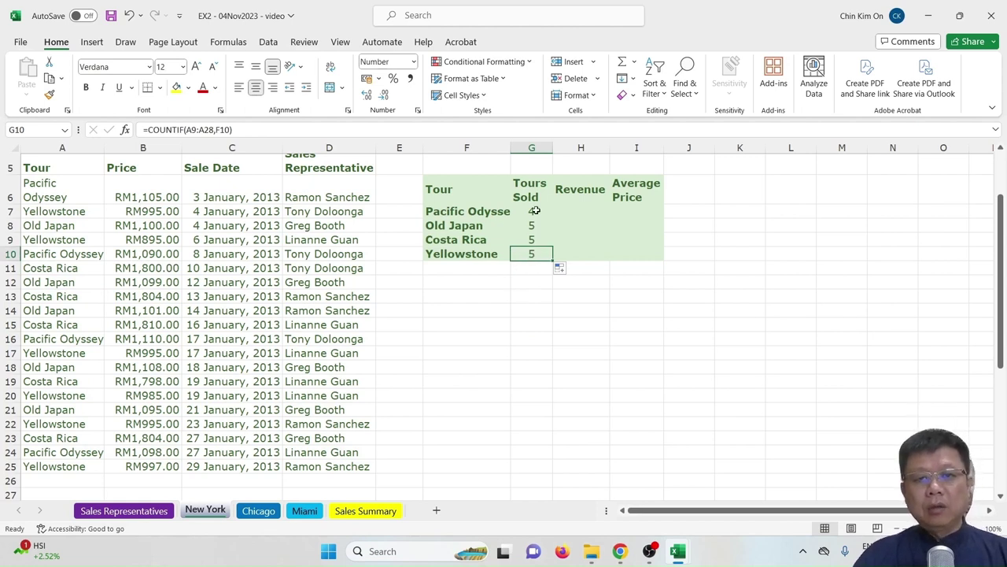
pyautogui.click(535, 240)
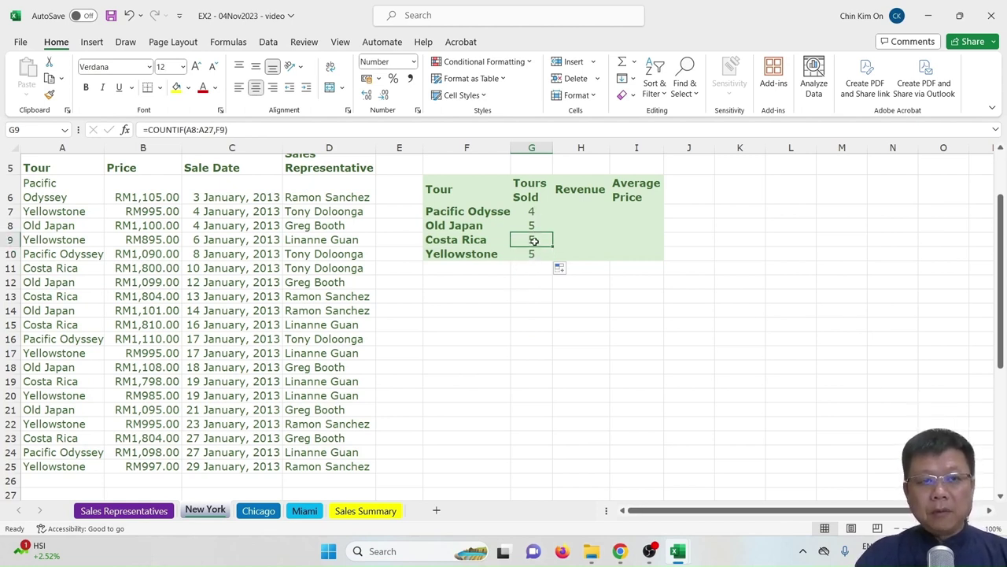
pyautogui.click(534, 226)
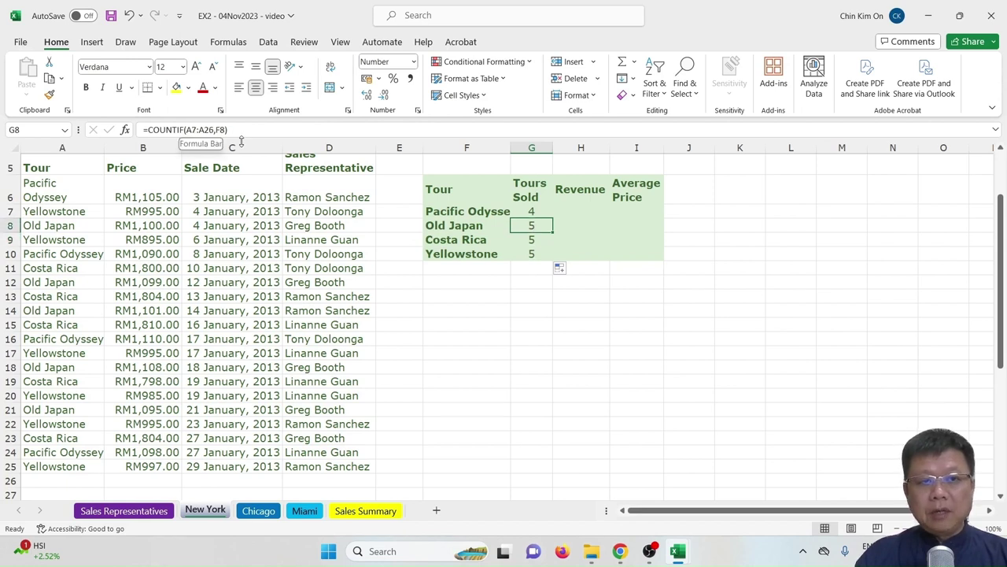
pyautogui.click(523, 239)
pyautogui.click(527, 254)
pyautogui.click(530, 240)
pyautogui.click(530, 225)
pyautogui.click(533, 210)
pyautogui.click(532, 226)
pyautogui.click(531, 240)
pyautogui.click(532, 253)
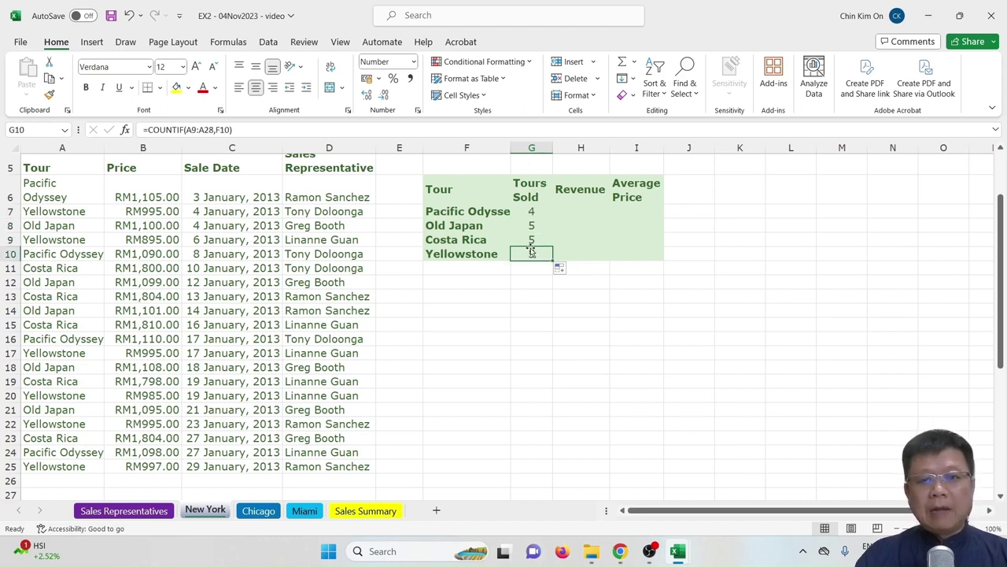
pyautogui.click(531, 239)
pyautogui.click(531, 226)
pyautogui.click(531, 211)
pyautogui.click(533, 266)
pyautogui.click(532, 254)
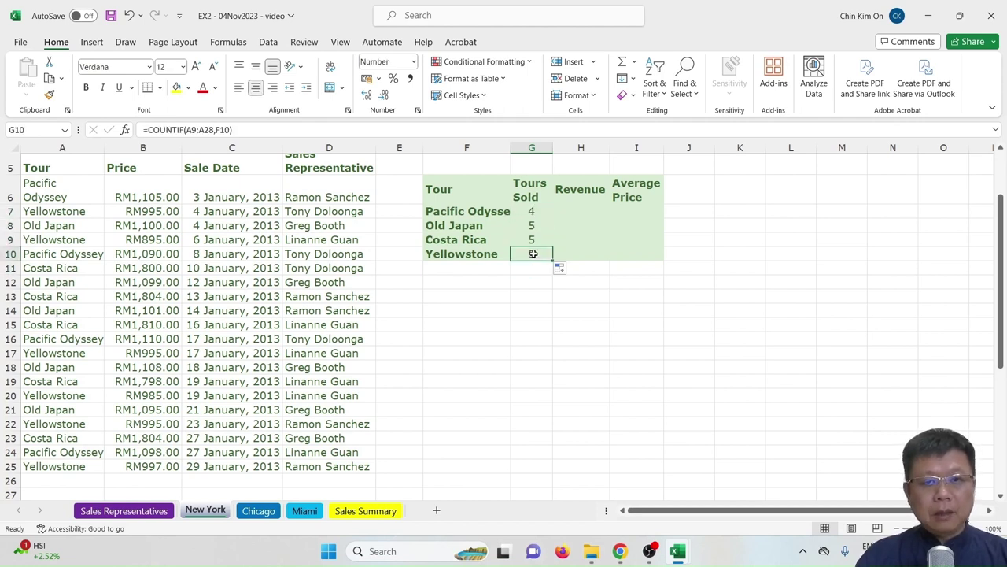
# Refill the count formula to G10 and open the Old Japan formula for editing.
pyautogui.click(534, 213)
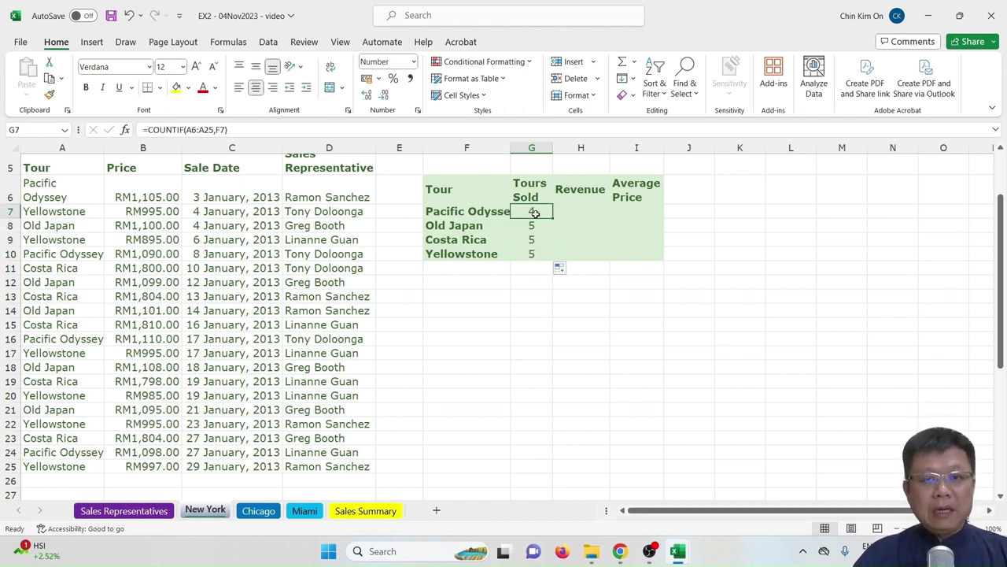
pyautogui.moveTo(552, 220); pyautogui.dragTo(551, 263)
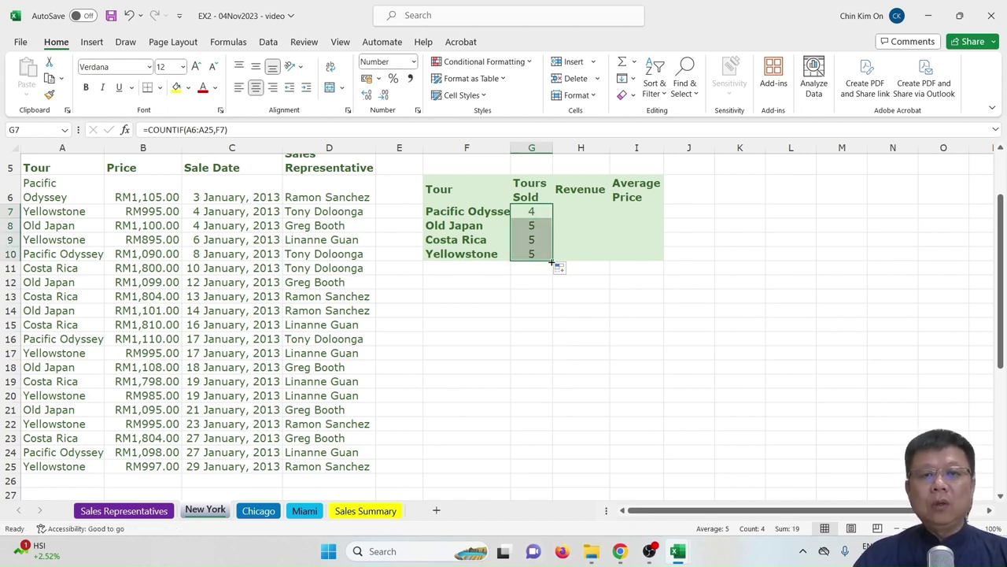
pyautogui.click(527, 285)
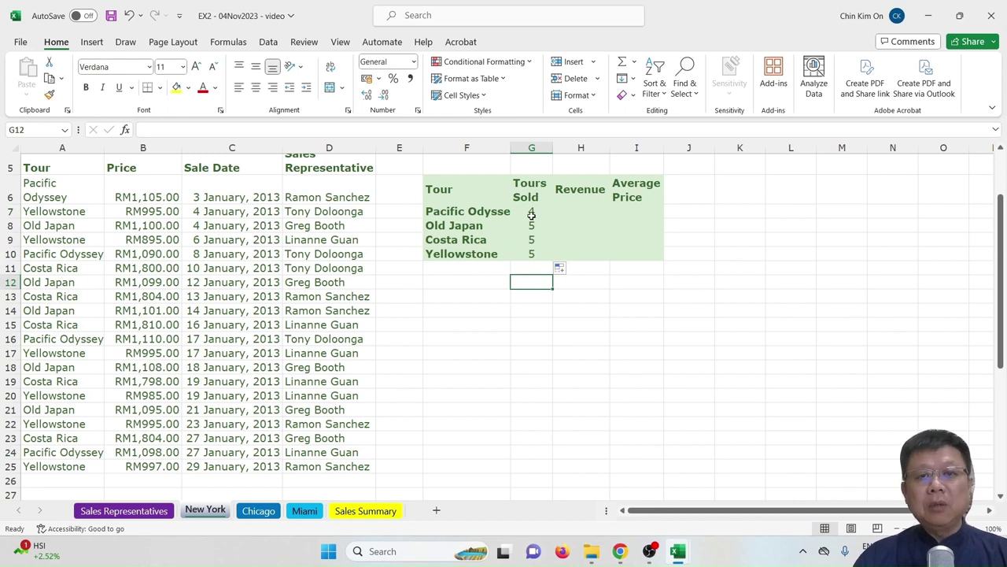
pyautogui.click(532, 209)
pyautogui.click(535, 226)
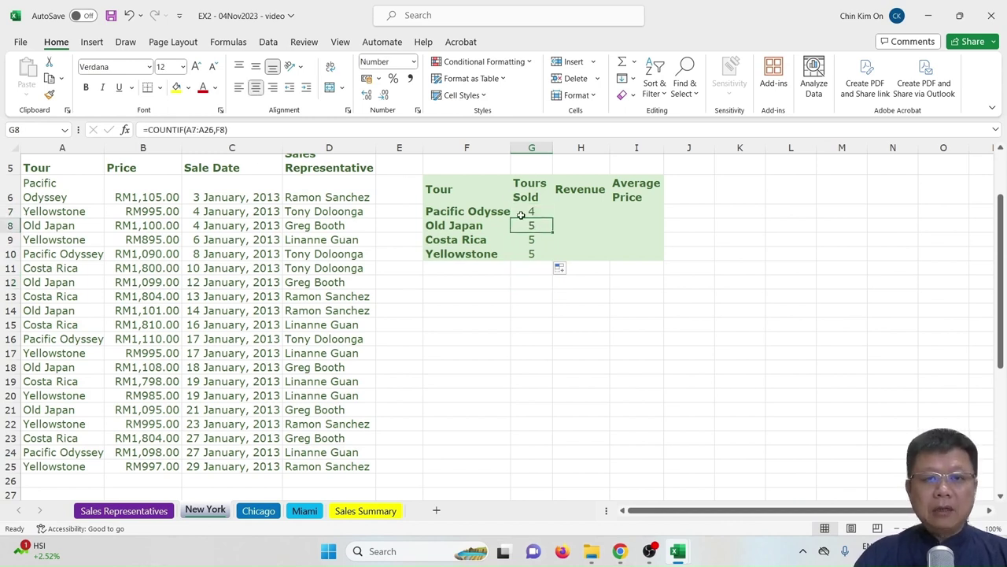
pyautogui.click(241, 132)
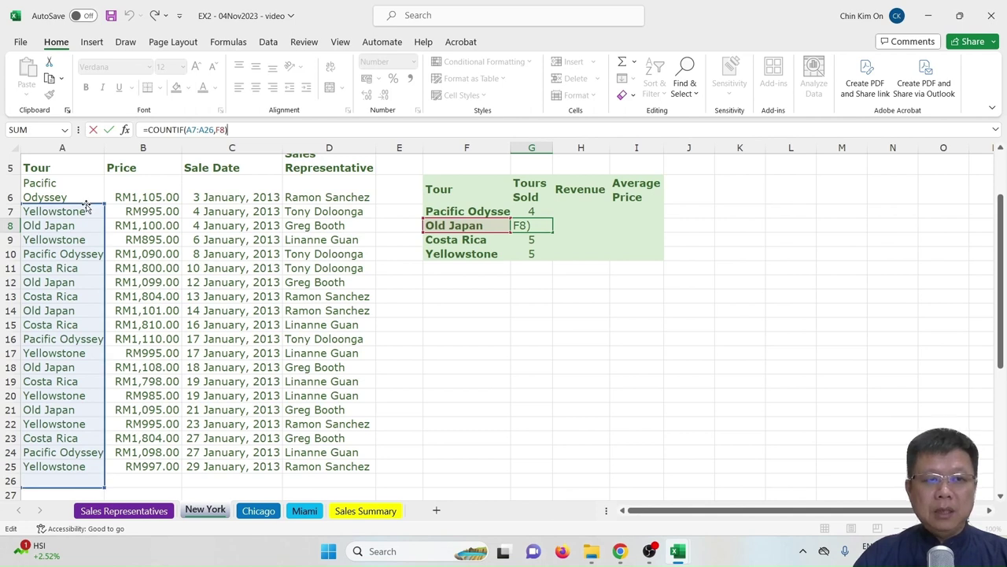
# Move the Old Japan count range up to A6:A25 and confirm the formula.
pyautogui.moveTo(87, 204); pyautogui.dragTo(87, 195)
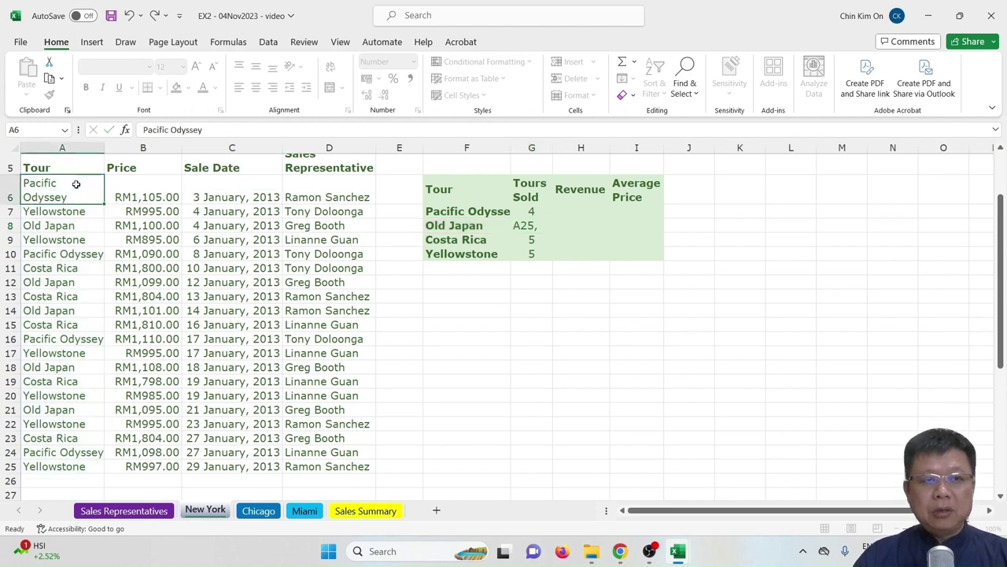
pyautogui.click(512, 298)
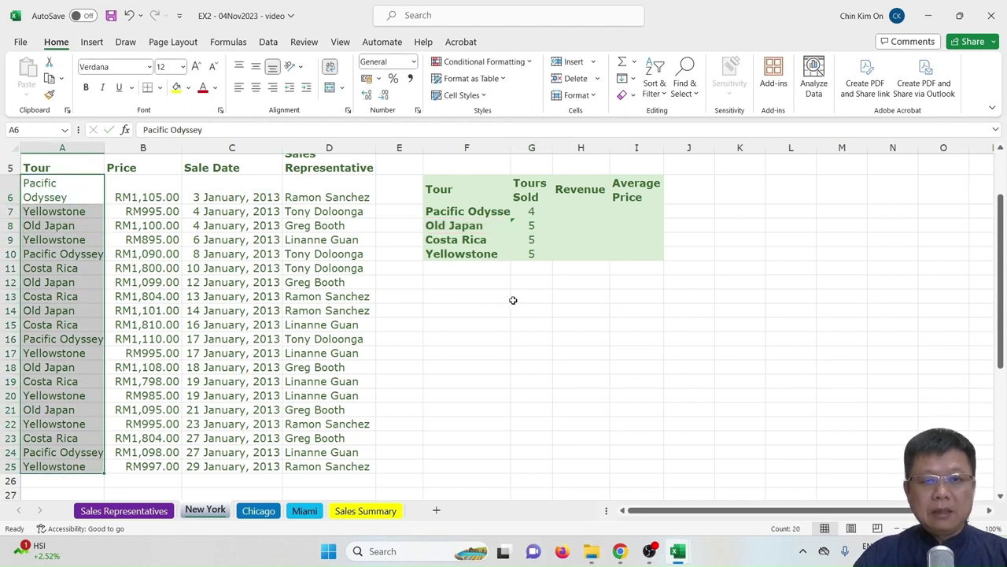
pyautogui.click(533, 229)
pyautogui.click(254, 129)
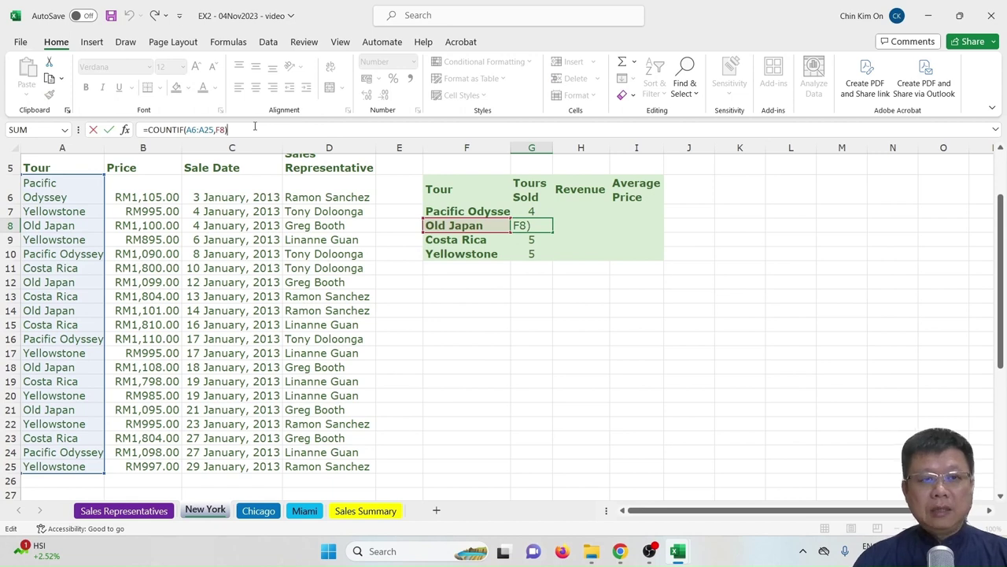
pyautogui.press('Return')
# Ignore the inconsistent-formula warning on the Old Japan count in G8.
pyautogui.click(515, 224)
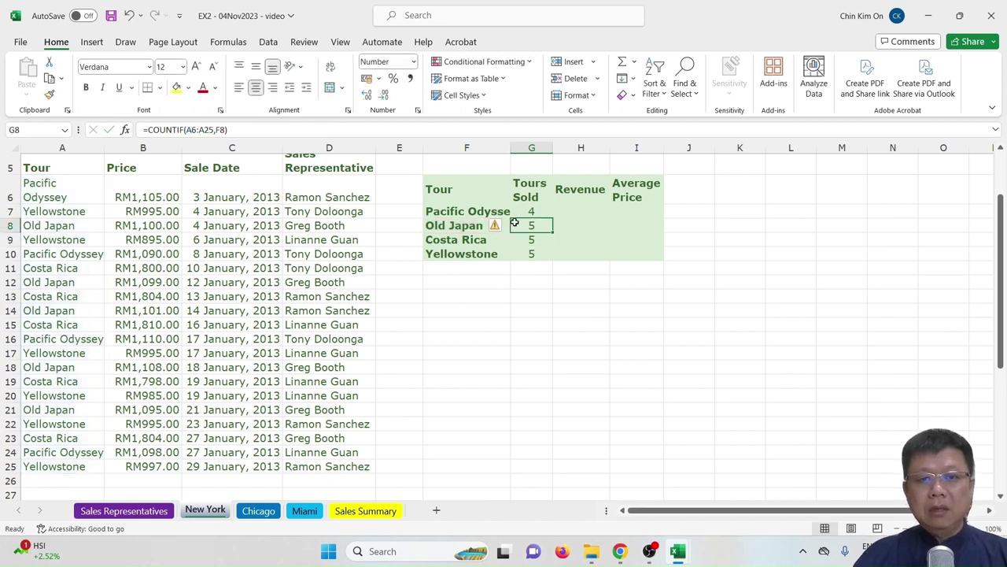
pyautogui.click(499, 227)
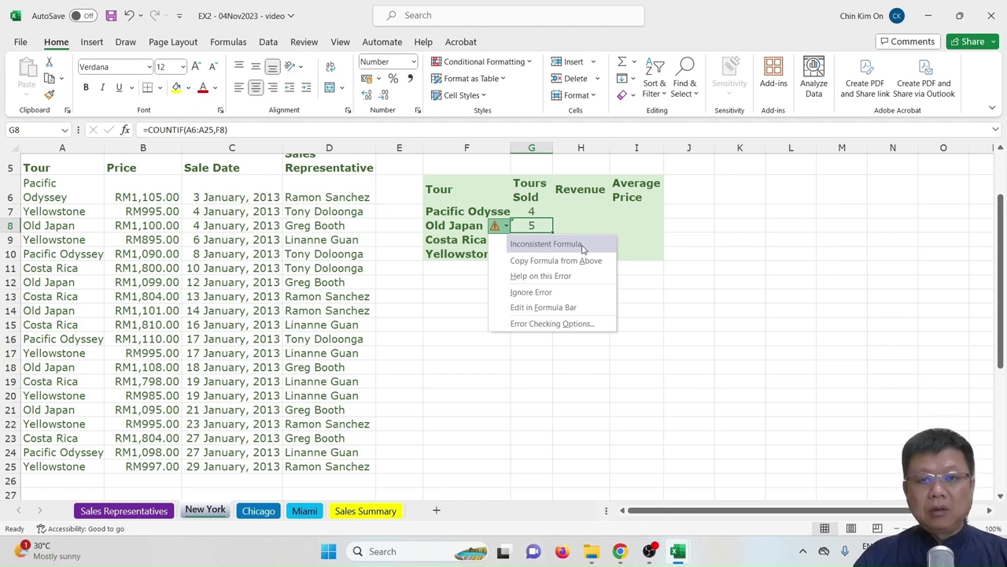
pyautogui.click(551, 292)
pyautogui.click(531, 225)
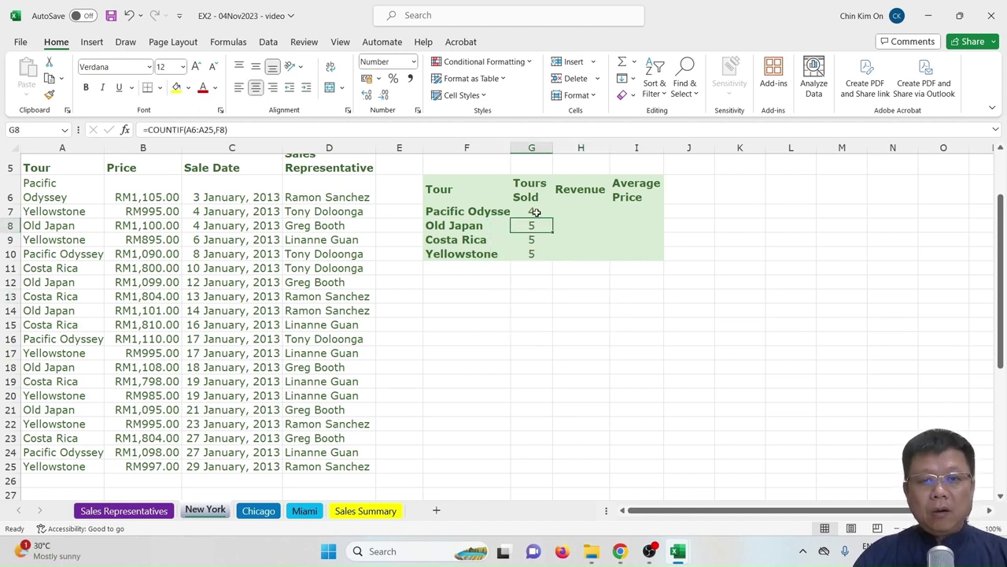
# Review the Costa Rica and Yellowstone counts, then open the Pacific Odyssey formula for editing.
pyautogui.click(534, 237)
pyautogui.click(533, 250)
pyautogui.click(535, 211)
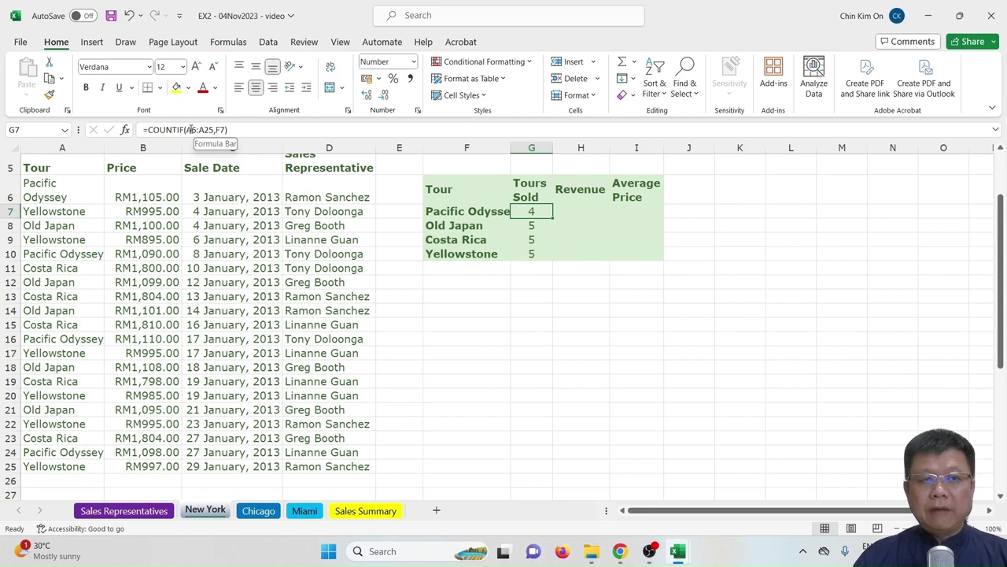
pyautogui.click(298, 129)
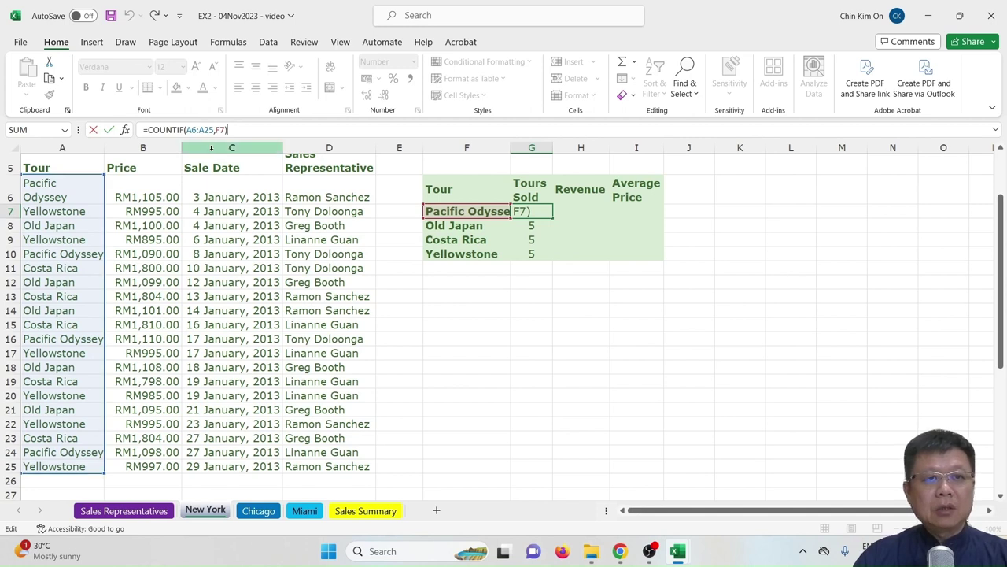
# Change G7 to =COUNTIF($A$6:$A$25,F7) with F4, still counting 4.
pyautogui.click(193, 129)
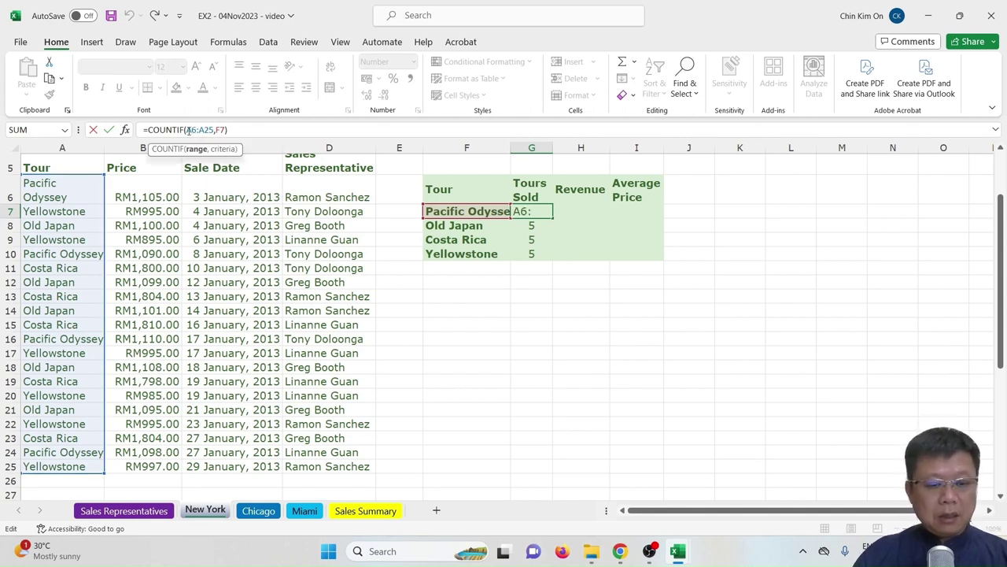
pyautogui.press('F4')
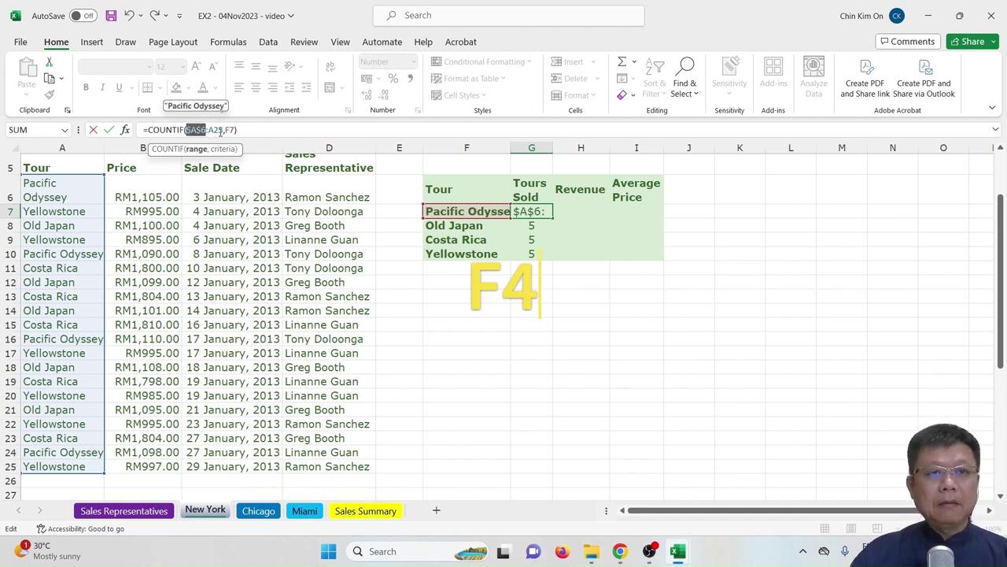
pyautogui.click(222, 129)
pyautogui.press('F4')
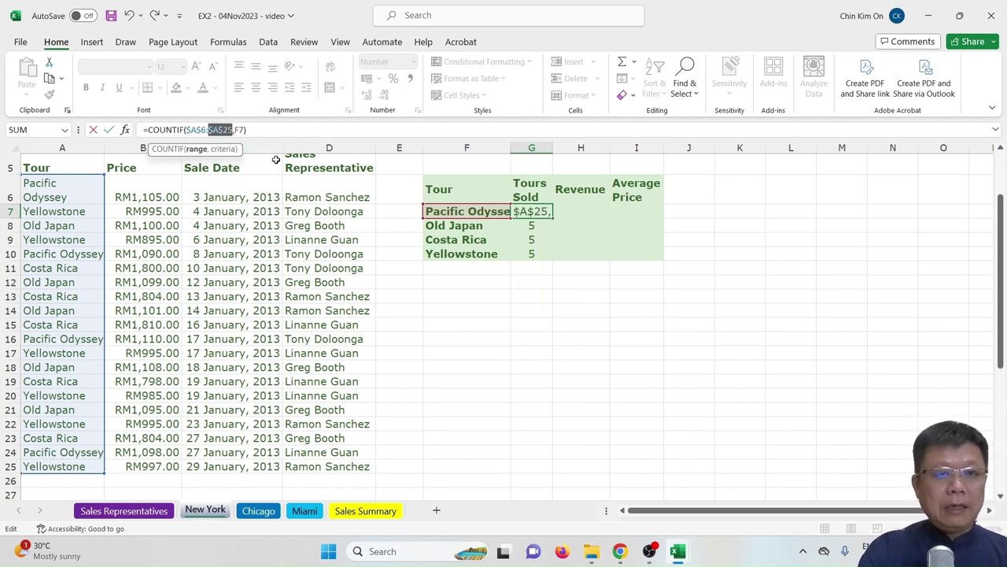
pyautogui.click(197, 129)
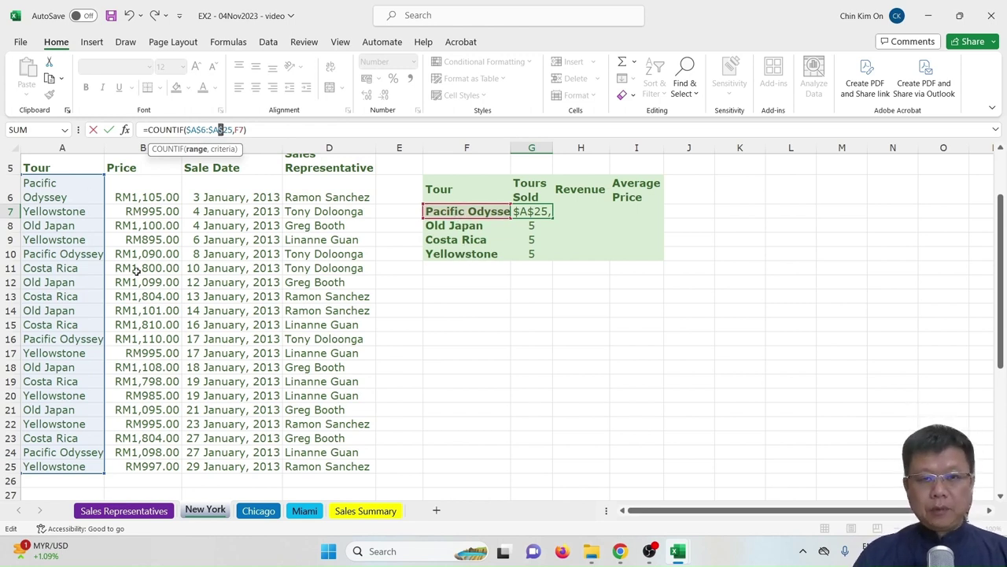
pyautogui.press('Return')
pyautogui.click(530, 211)
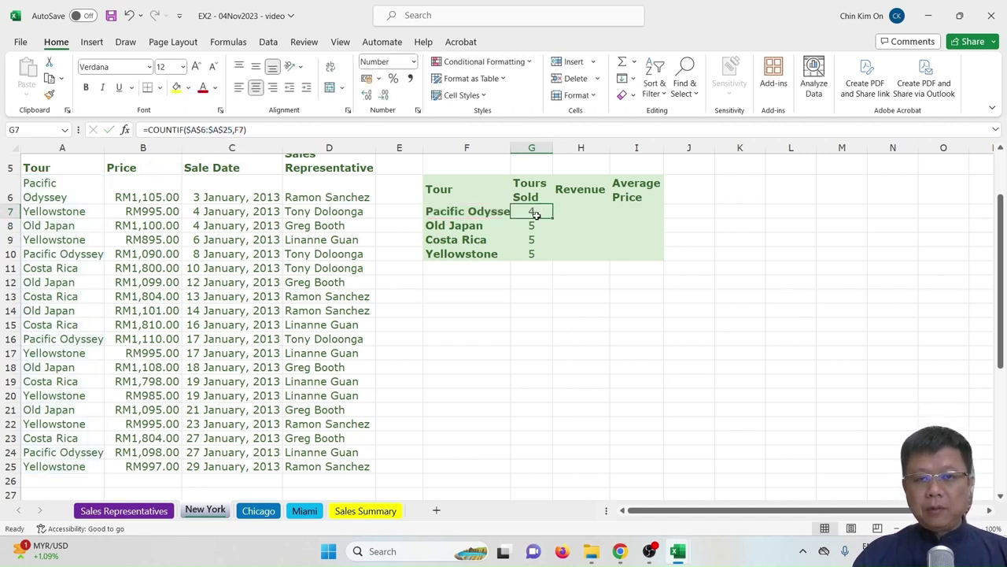
# Fill the absolute COUNTIF down to G10 and check the counts 5, 5 and 6.
pyautogui.moveTo(553, 217); pyautogui.dragTo(551, 264)
pyautogui.click(526, 285)
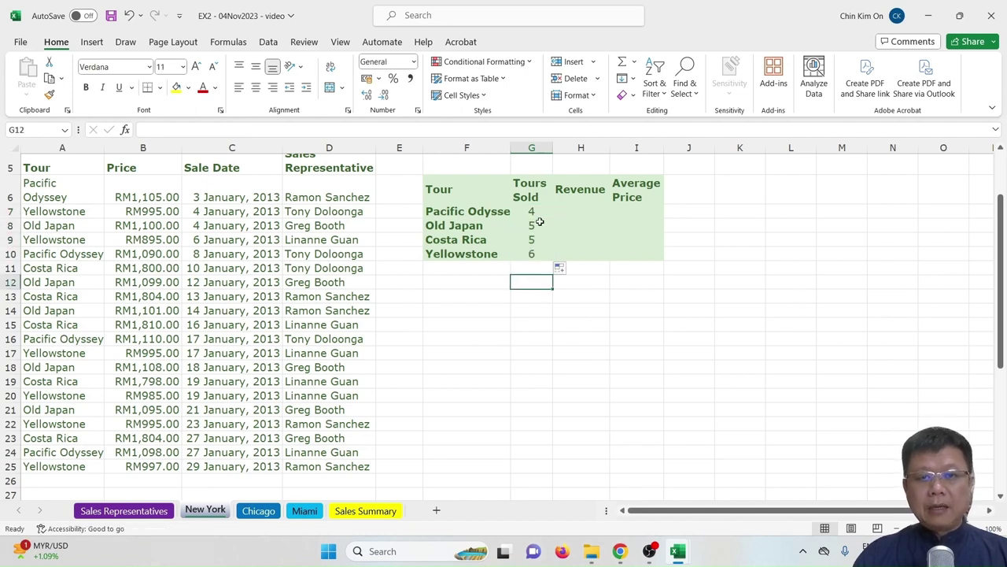
pyautogui.click(527, 228)
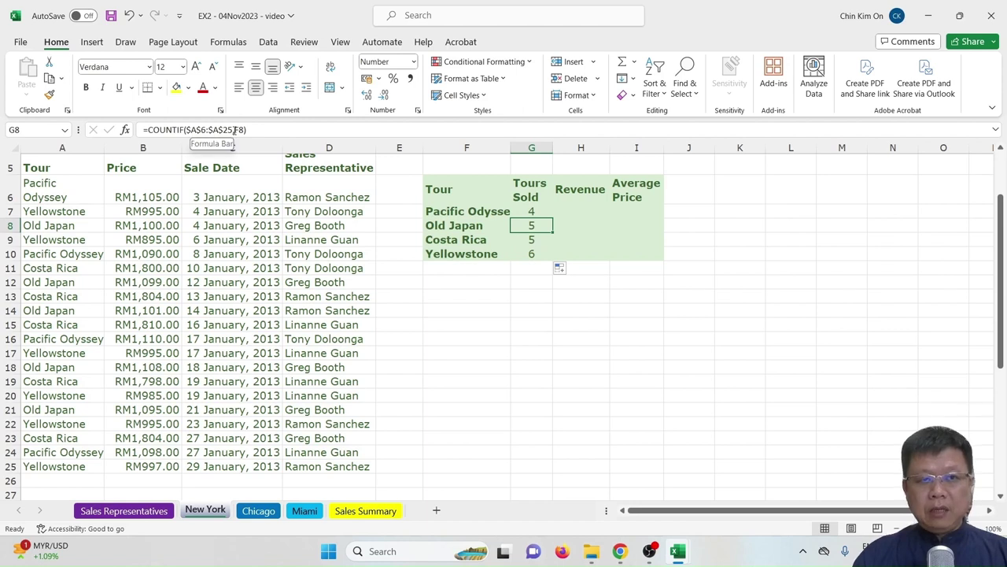
pyautogui.click(532, 239)
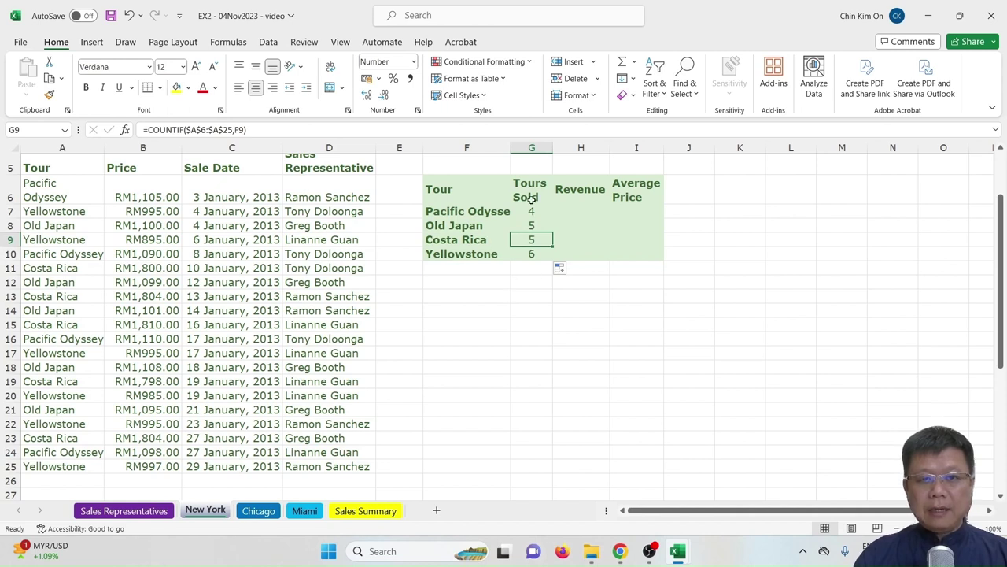
pyautogui.click(515, 257)
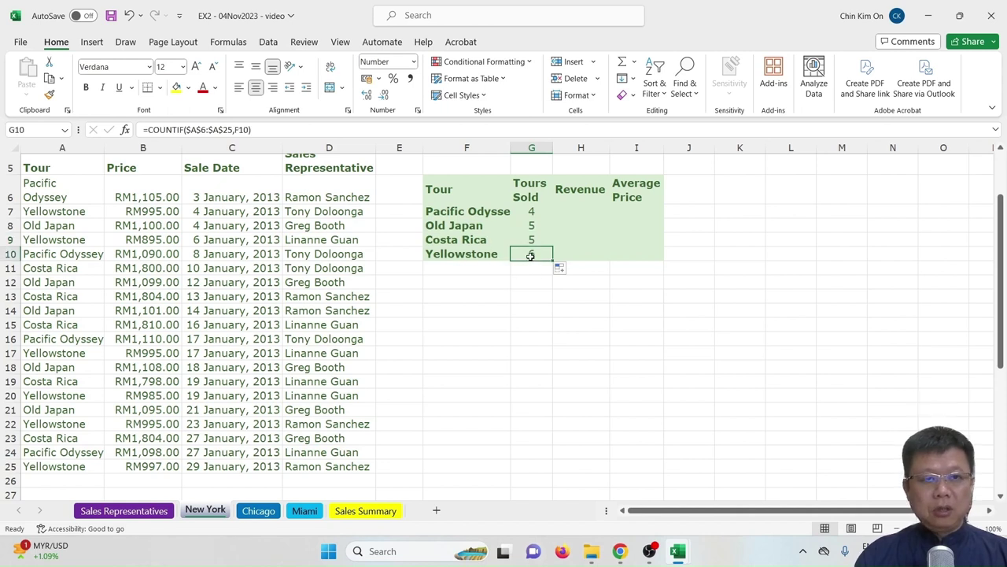
pyautogui.click(280, 129)
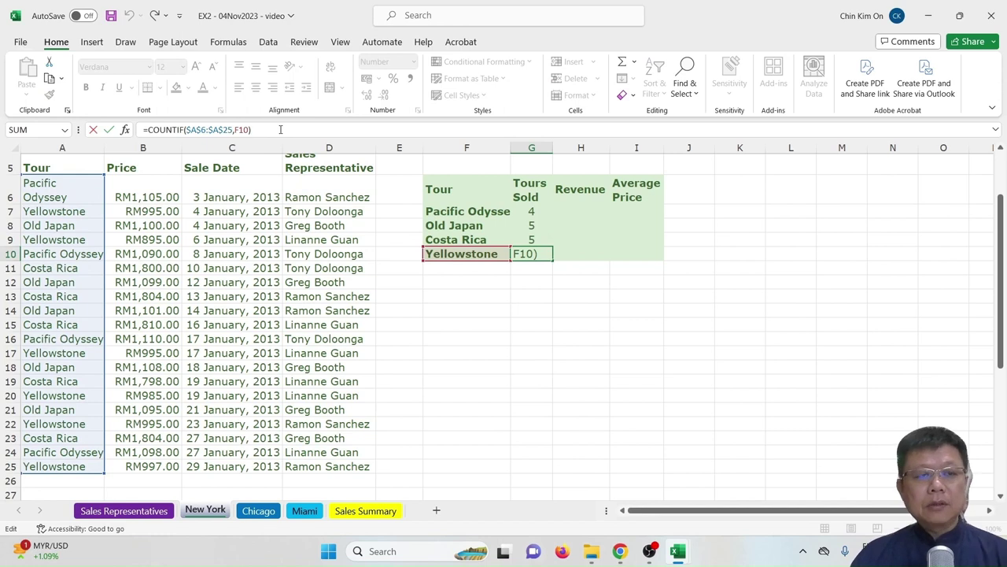
pyautogui.press('Return')
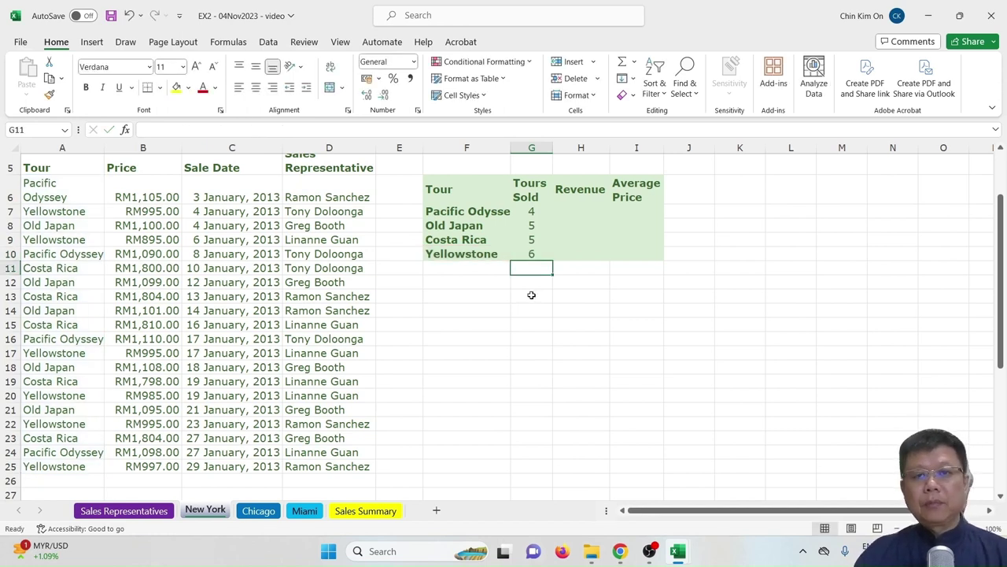
pyautogui.click(581, 211)
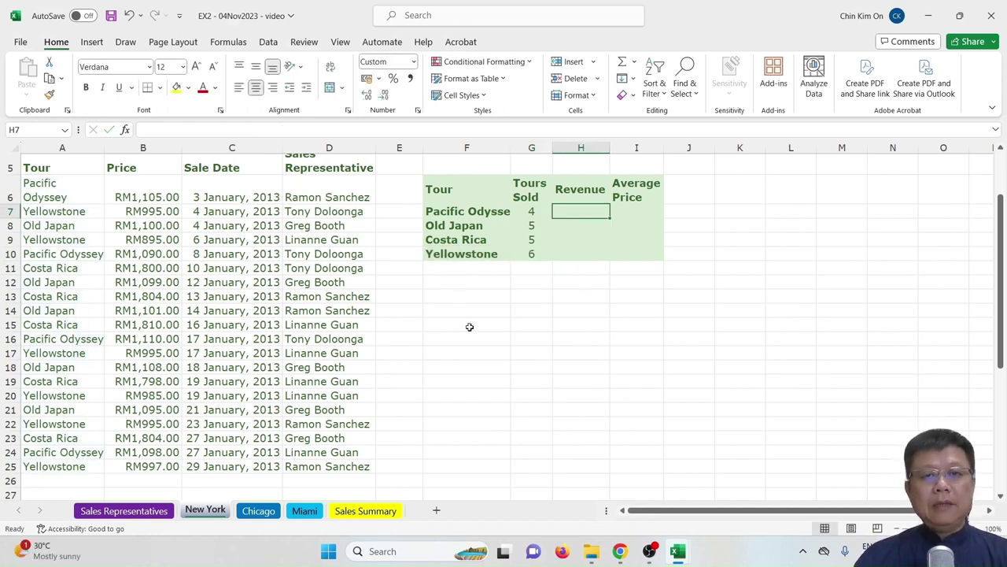
# Enter =SUMIF(A6:A25,F7,B6:B25) in H7, giving Pacific Odyssey $ 4,403.
pyautogui.scroll(1, 564, 285)
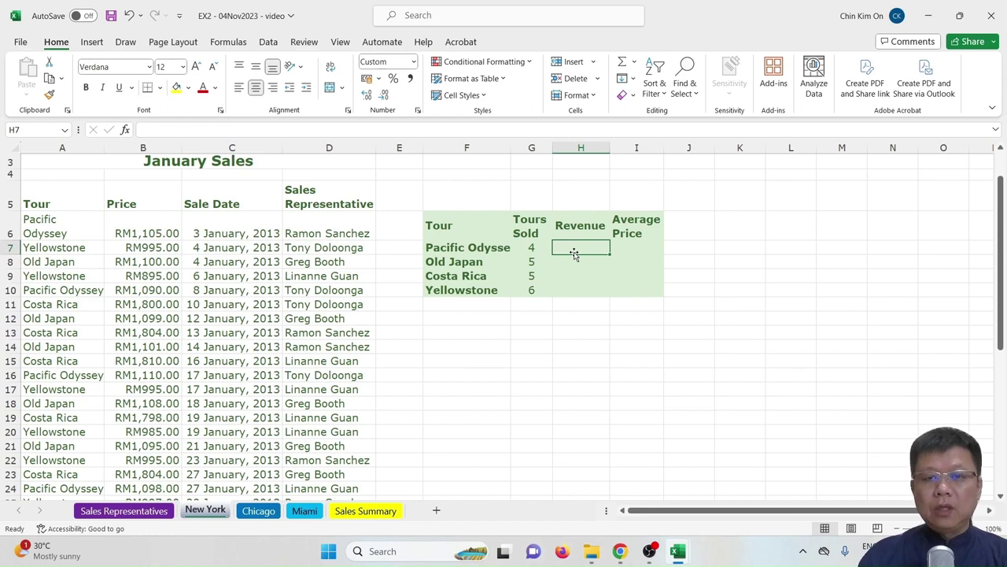
pyautogui.write('=sumif')
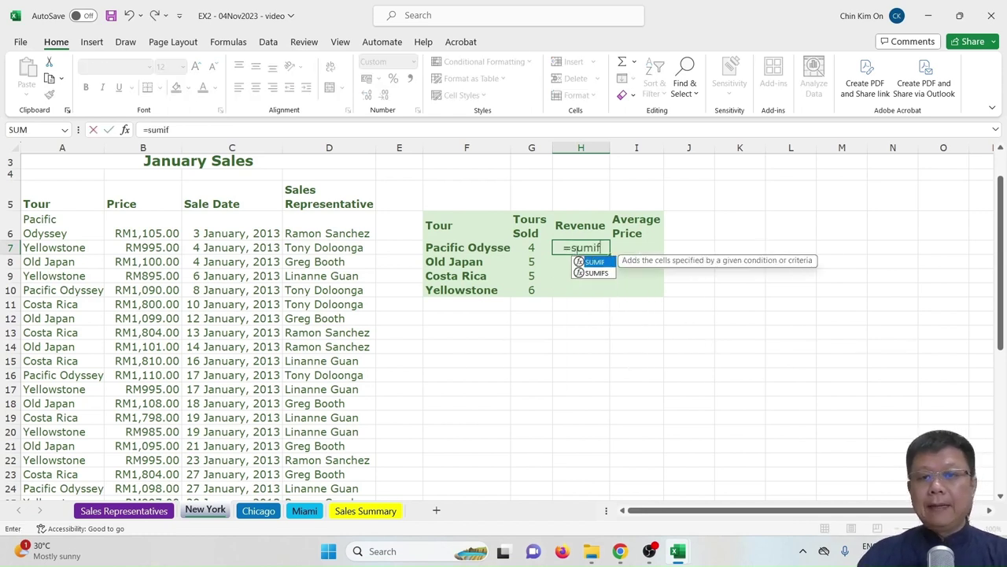
pyautogui.doubleClick(595, 262)
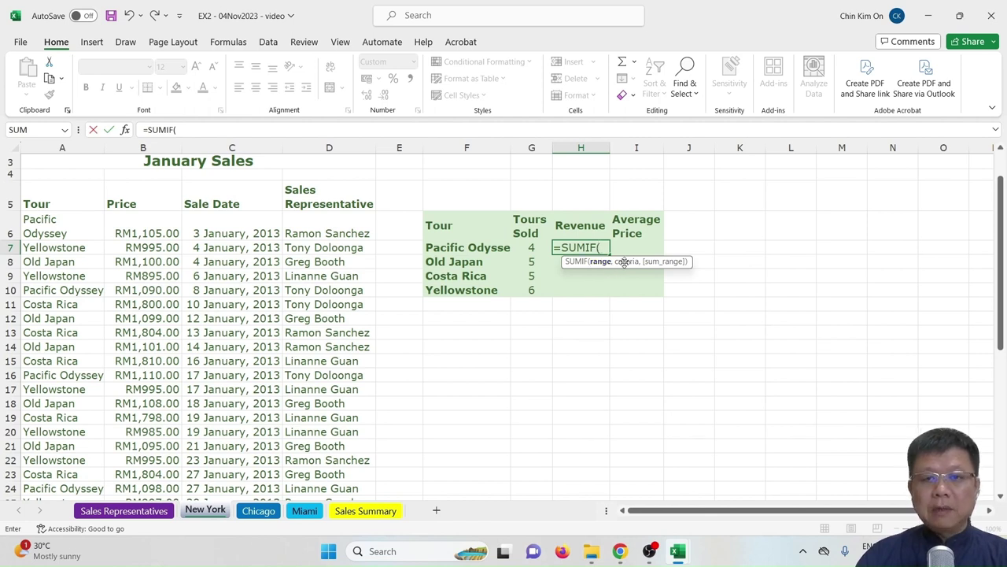
pyautogui.scroll(-1, 92, 289)
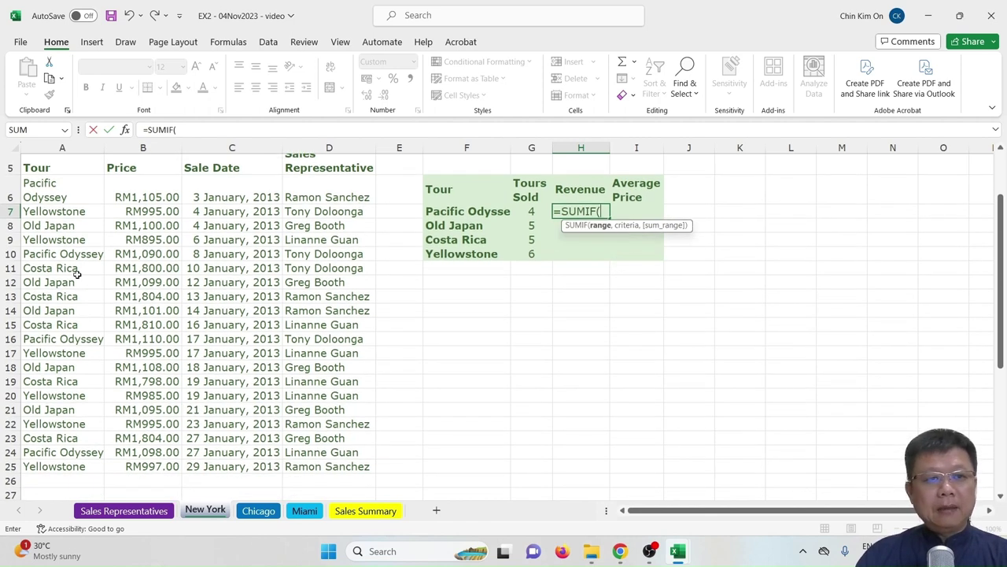
pyautogui.moveTo(52, 197); pyautogui.dragTo(52, 464)
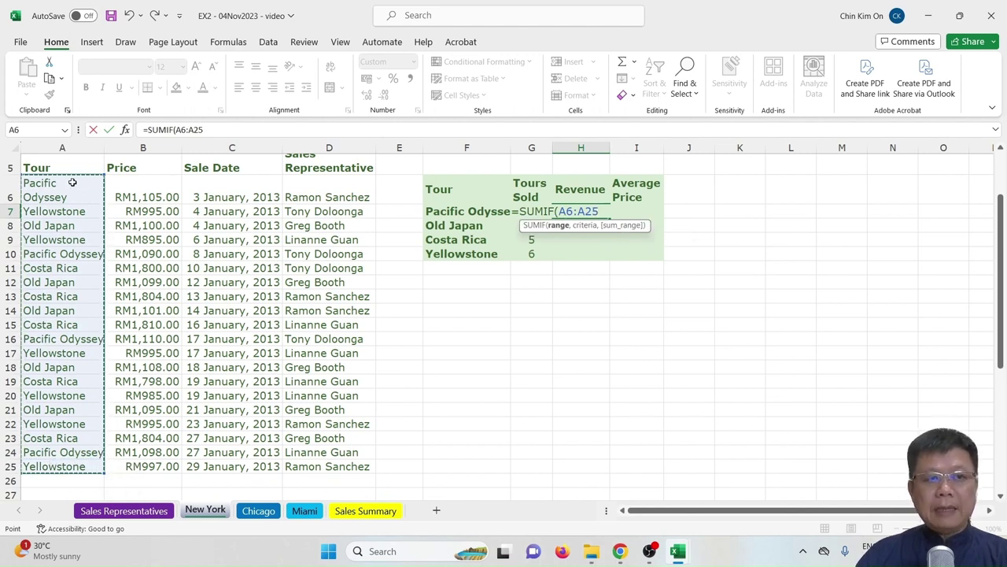
pyautogui.write(',')
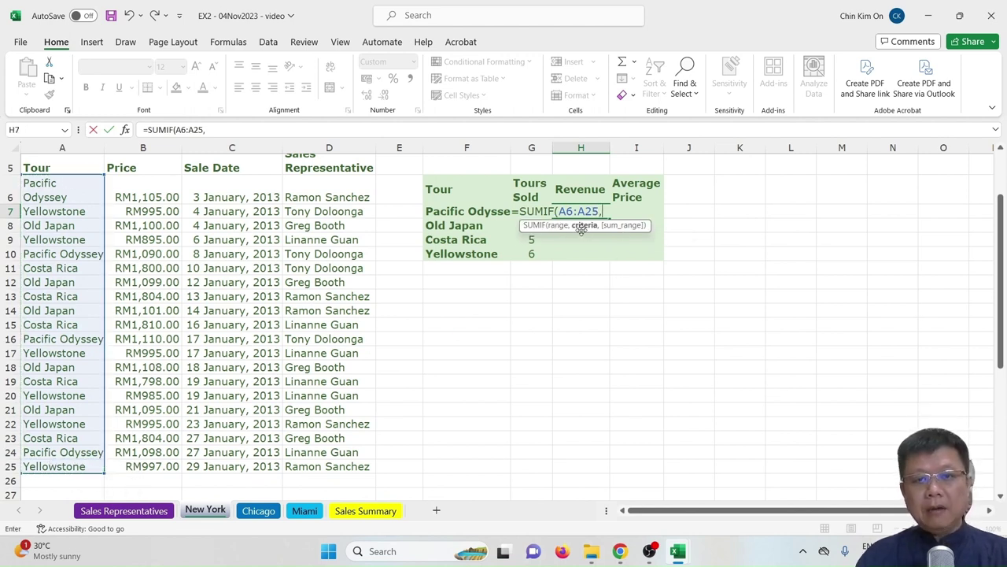
pyautogui.click(468, 212)
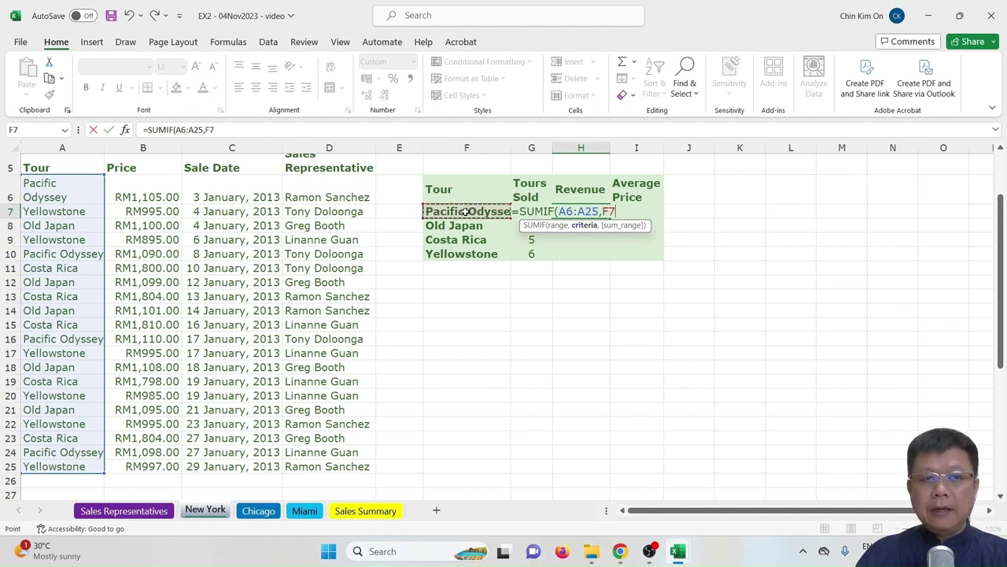
pyautogui.write(',')
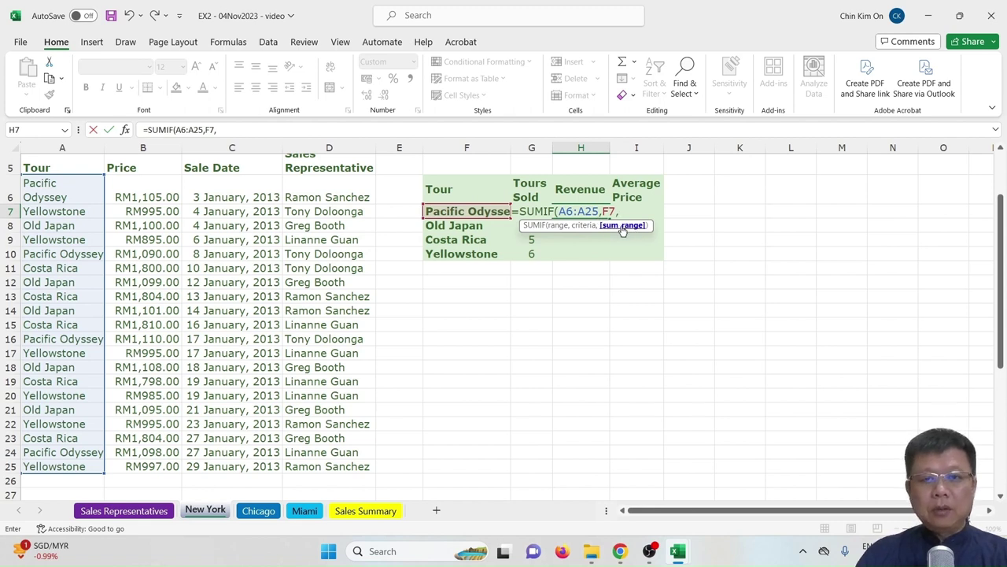
pyautogui.moveTo(146, 195); pyautogui.dragTo(126, 464)
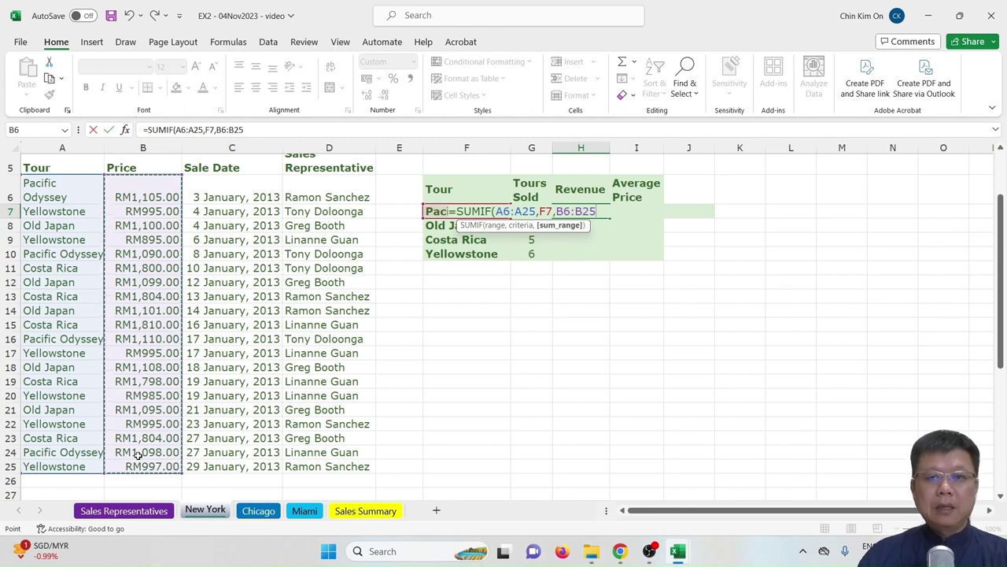
pyautogui.press('Return')
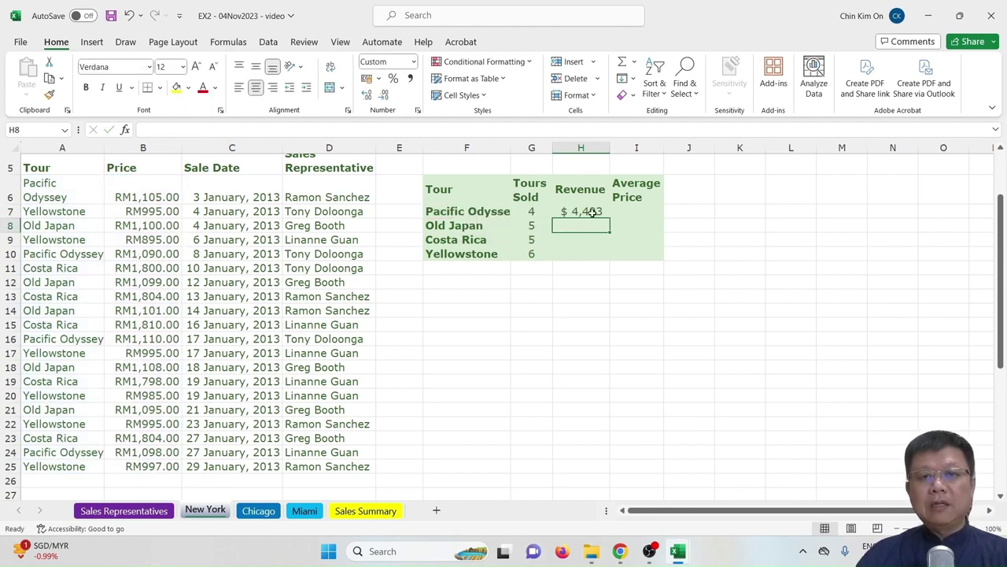
# Copy the revenue formula down to H10 for Old Japan, Costa Rica and Yellowstone.
pyautogui.click(593, 213)
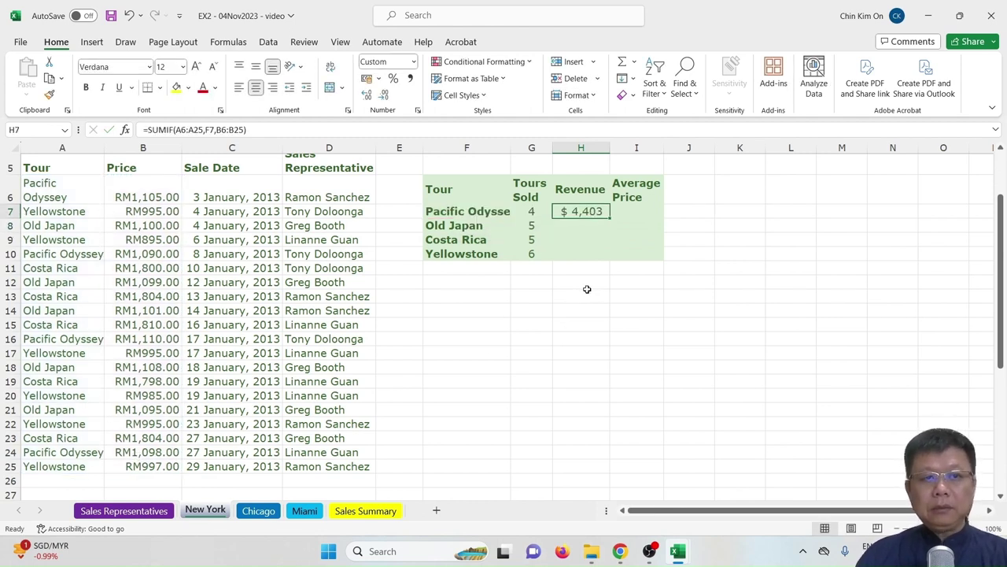
pyautogui.click(457, 227)
pyautogui.click(456, 240)
pyautogui.click(456, 254)
pyautogui.moveTo(465, 224); pyautogui.dragTo(464, 254)
pyautogui.click(583, 211)
pyautogui.moveTo(609, 217); pyautogui.dragTo(611, 264)
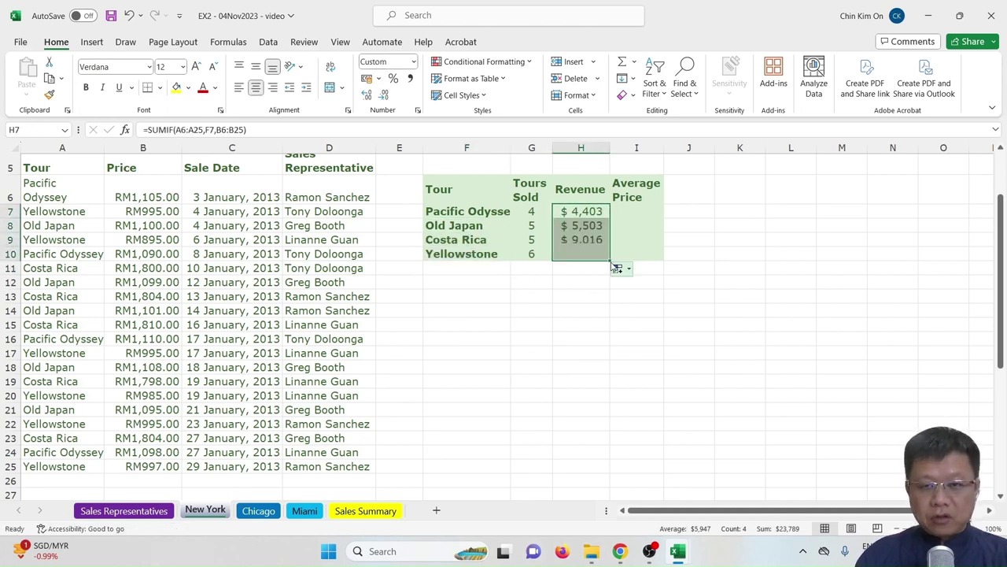
pyautogui.click(582, 286)
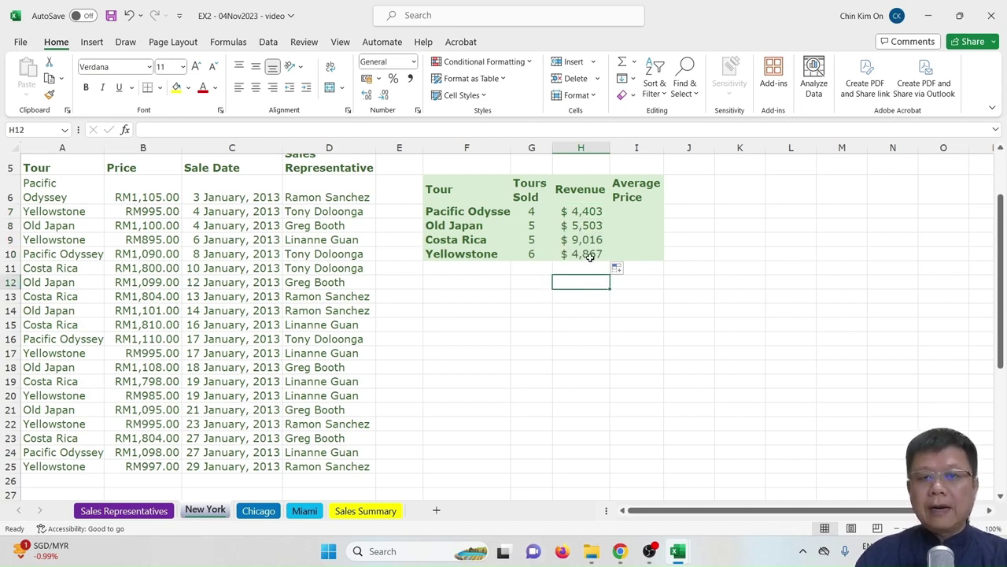
pyautogui.click(588, 255)
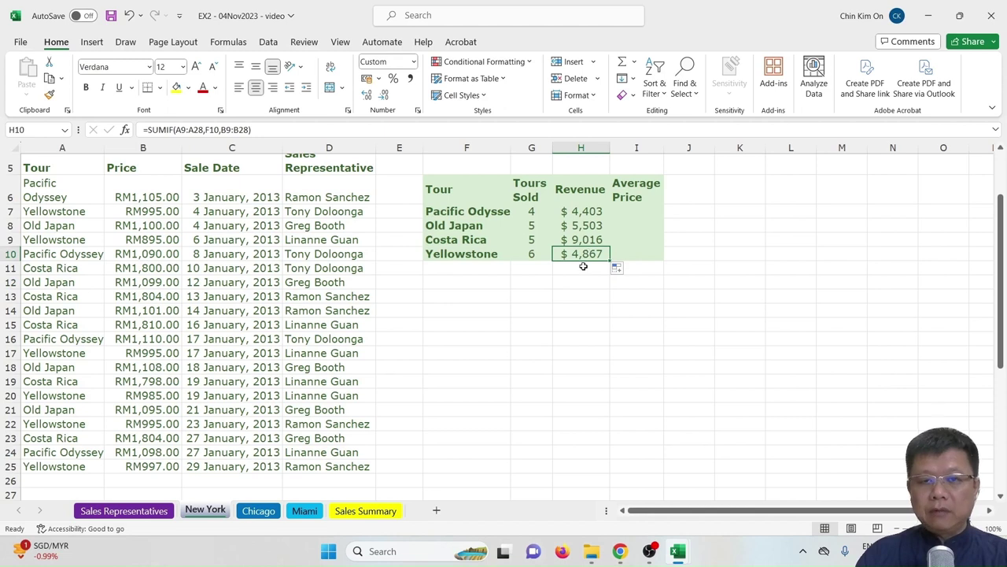
pyautogui.click(301, 130)
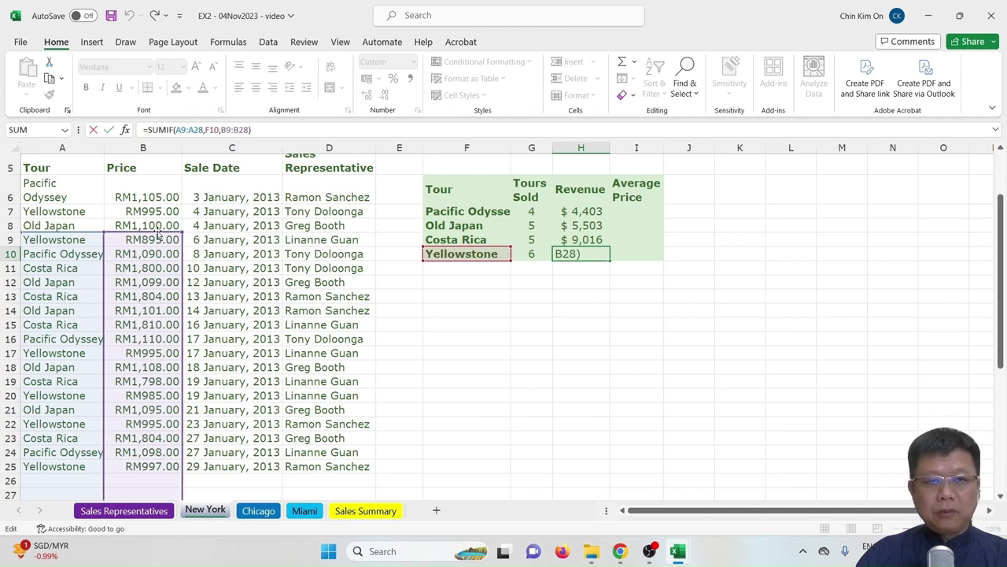
pyautogui.press('Return')
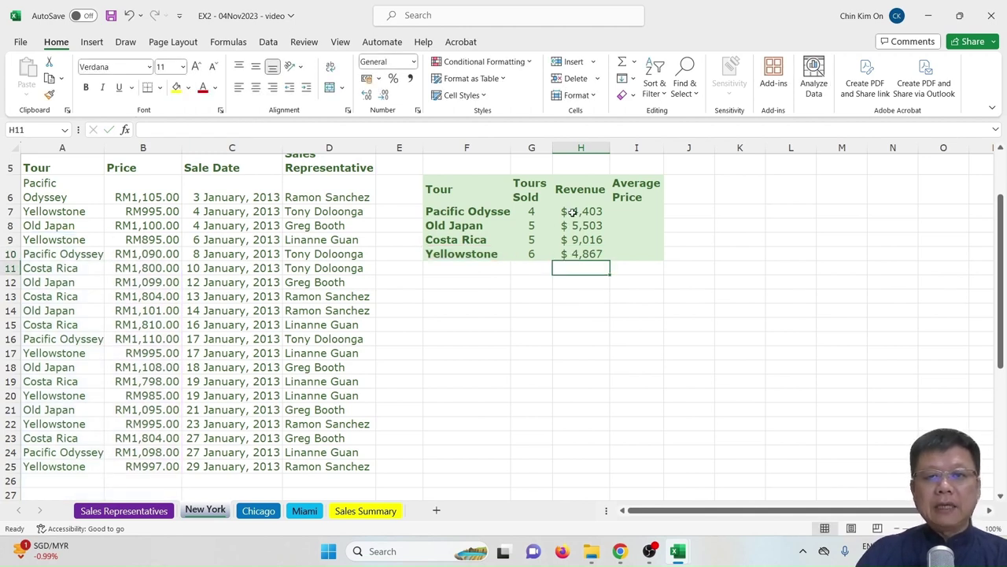
pyautogui.click(573, 213)
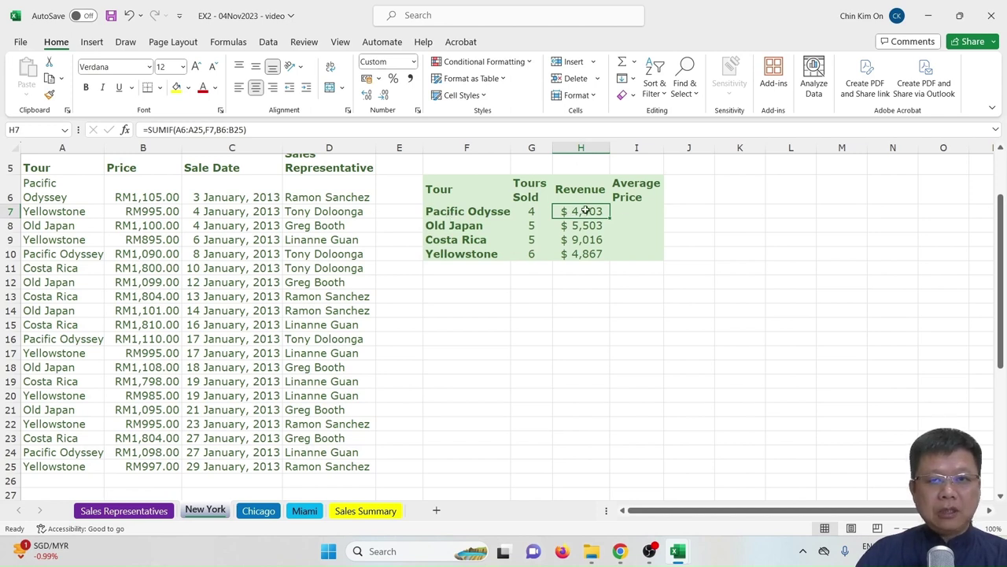
# Change H7 to =SUMIF($A$6:$A$25,F7,$B$6:$B$25), still totalling $ 4,403.
pyautogui.click(180, 129)
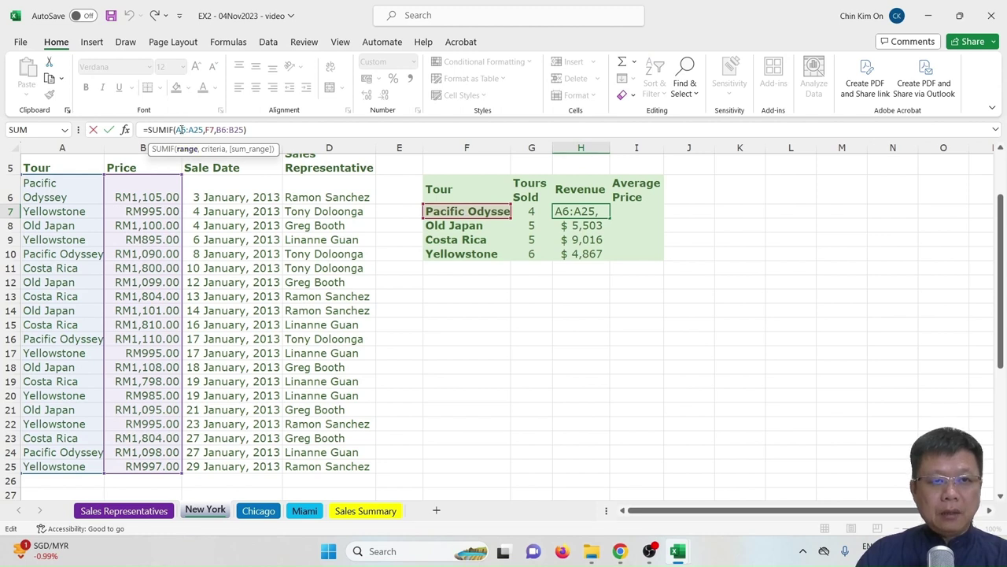
pyautogui.press('F4')
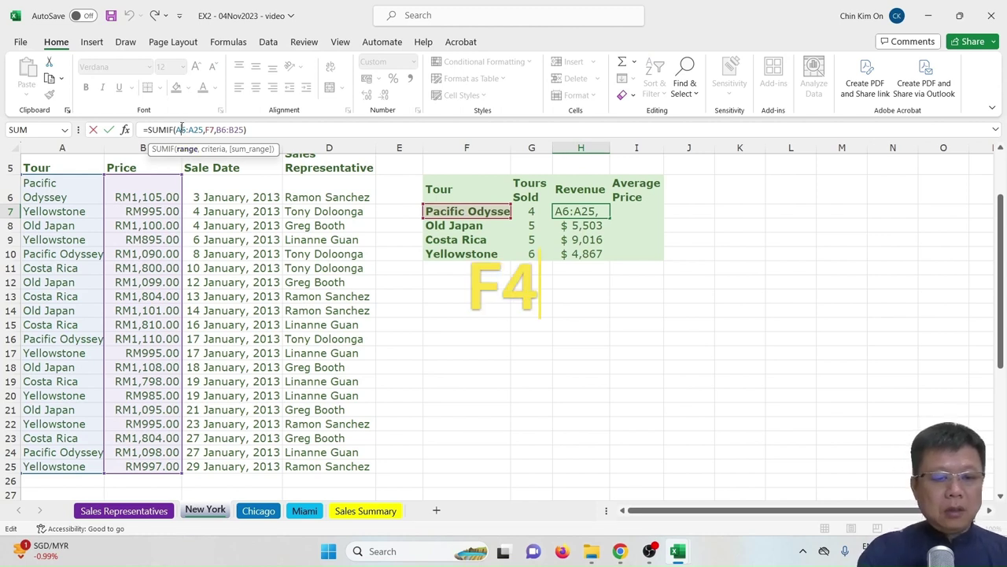
pyautogui.press('F4')
pyautogui.click(203, 130)
pyautogui.press('F4')
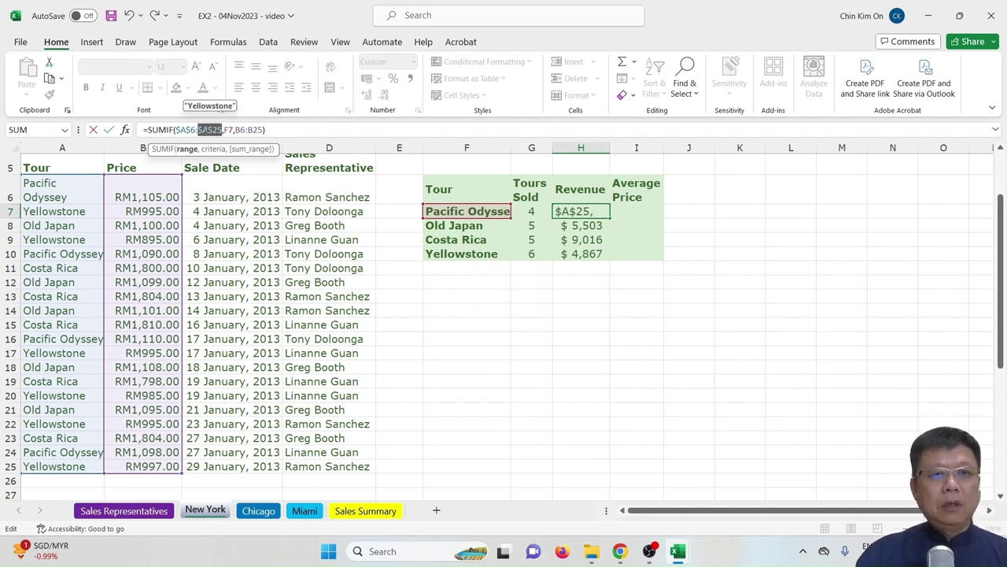
pyautogui.click(241, 130)
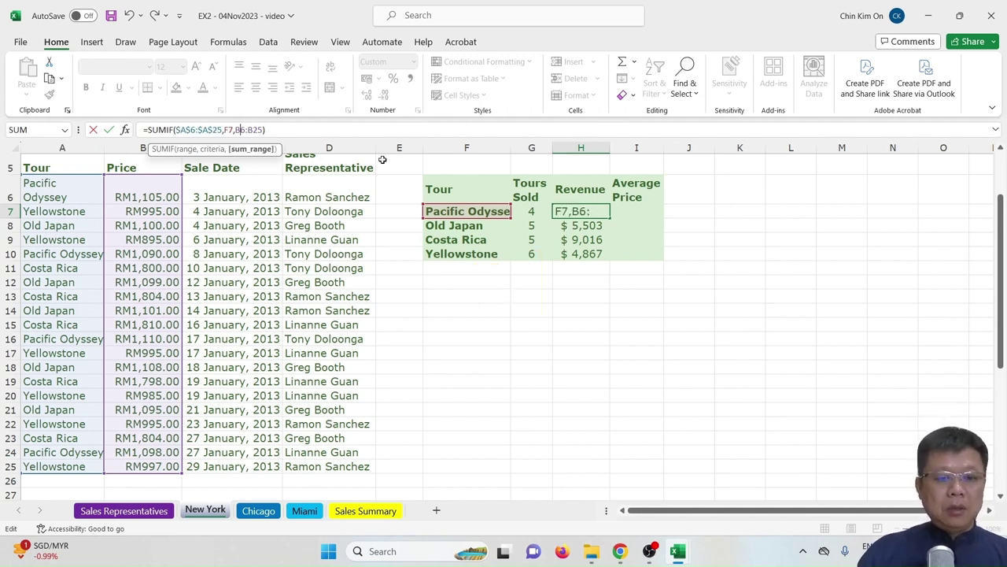
pyautogui.press('F4')
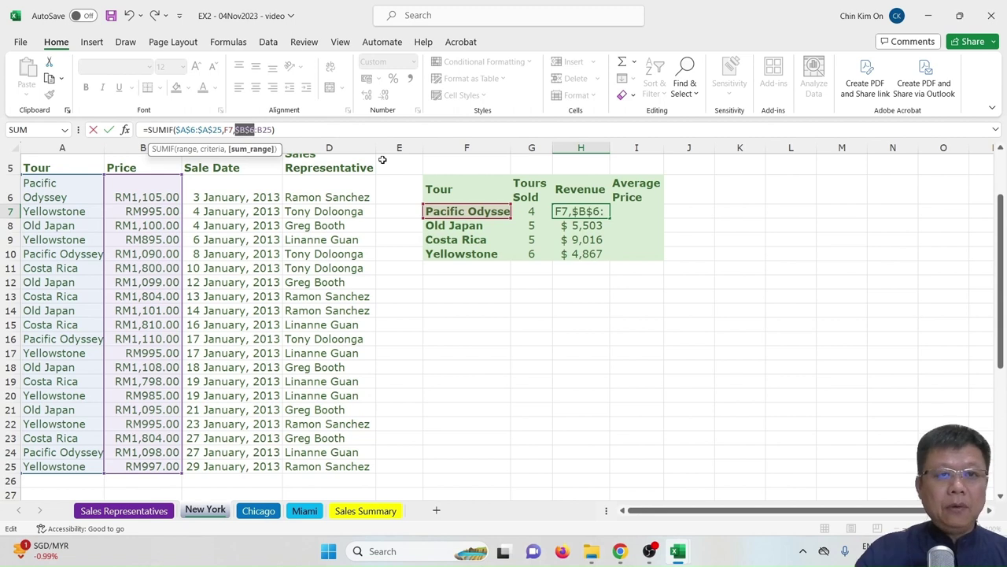
pyautogui.click(260, 129)
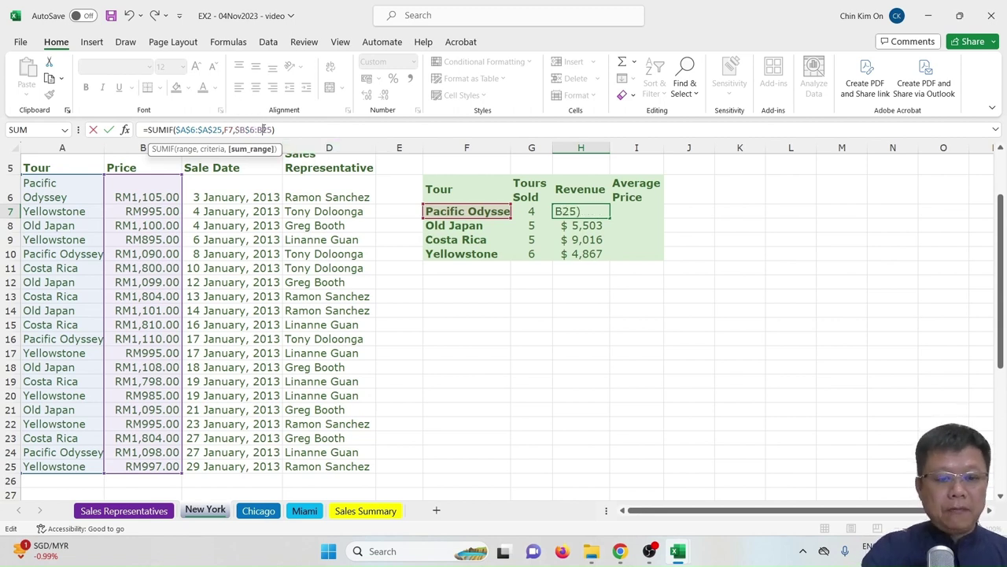
pyautogui.press('F4')
pyautogui.press('Return')
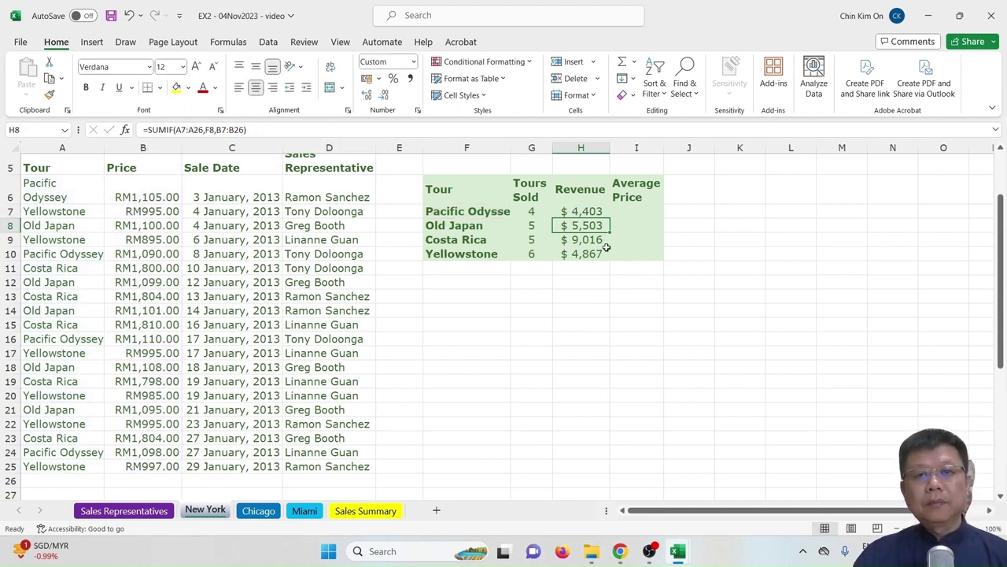
pyautogui.click(582, 211)
# Fill the corrected revenue formula from H7 down to H10, declining the replace-contents warning.
pyautogui.moveTo(609, 215); pyautogui.dragTo(609, 259)
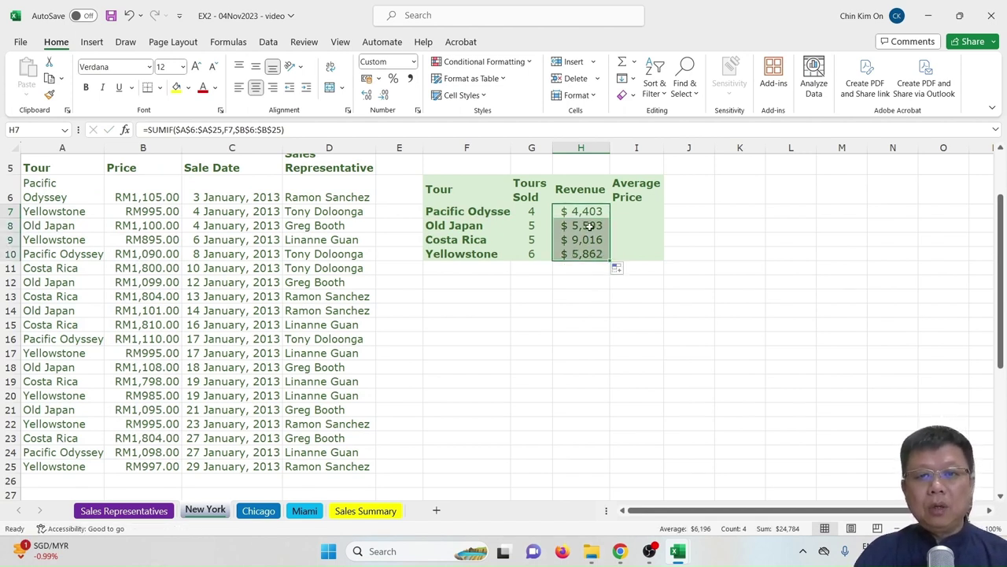
pyautogui.click(582, 255)
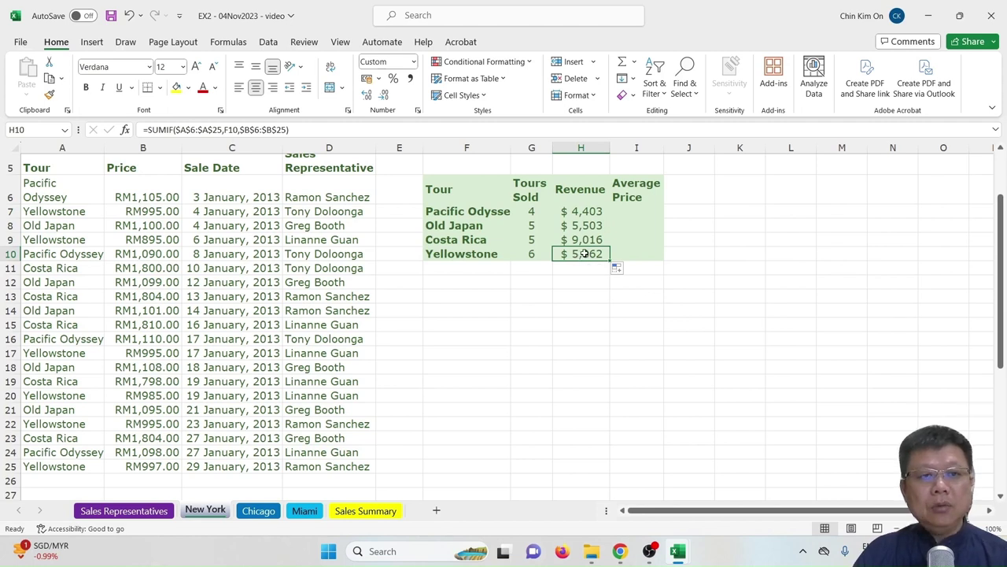
pyautogui.click(583, 240)
pyautogui.click(580, 218)
pyautogui.moveTo(580, 218); pyautogui.dragTo(587, 239)
pyautogui.click(543, 312)
pyautogui.click(529, 310)
# Review the four revenue formulas in H7:H10, then select cell I7.
pyautogui.press('Down')
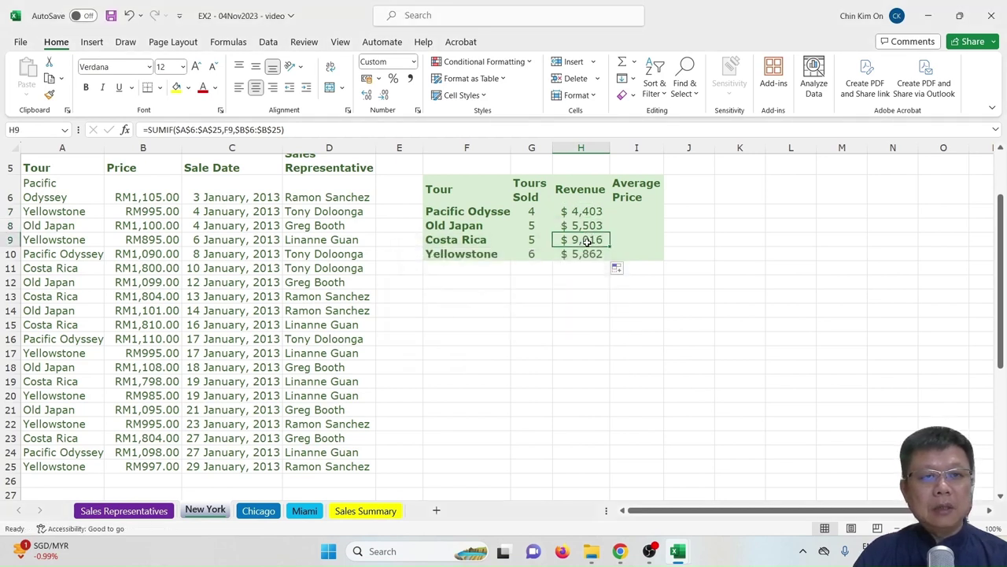
pyautogui.press('Up')
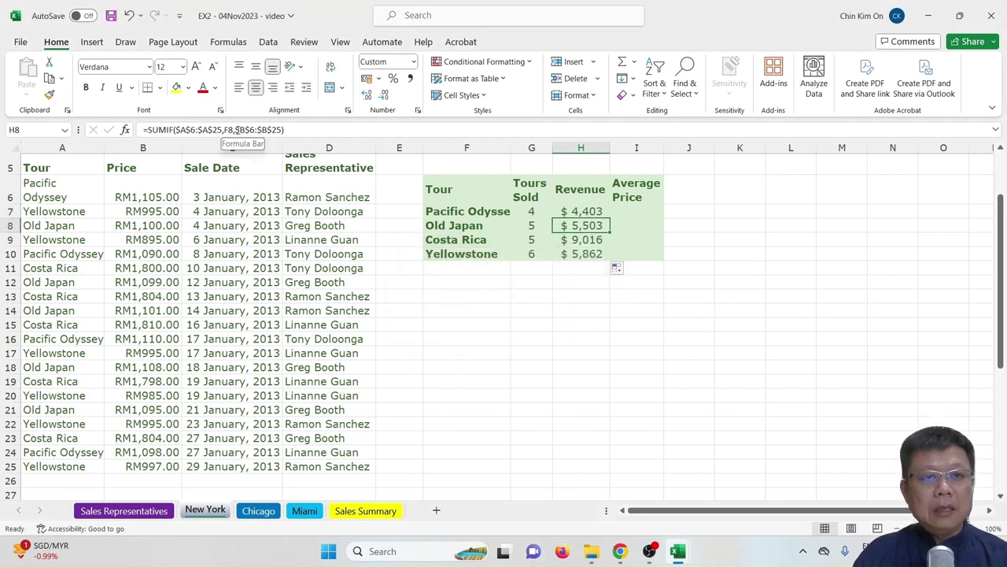
pyautogui.click(600, 210)
pyautogui.click(594, 226)
pyautogui.click(593, 240)
pyautogui.click(589, 254)
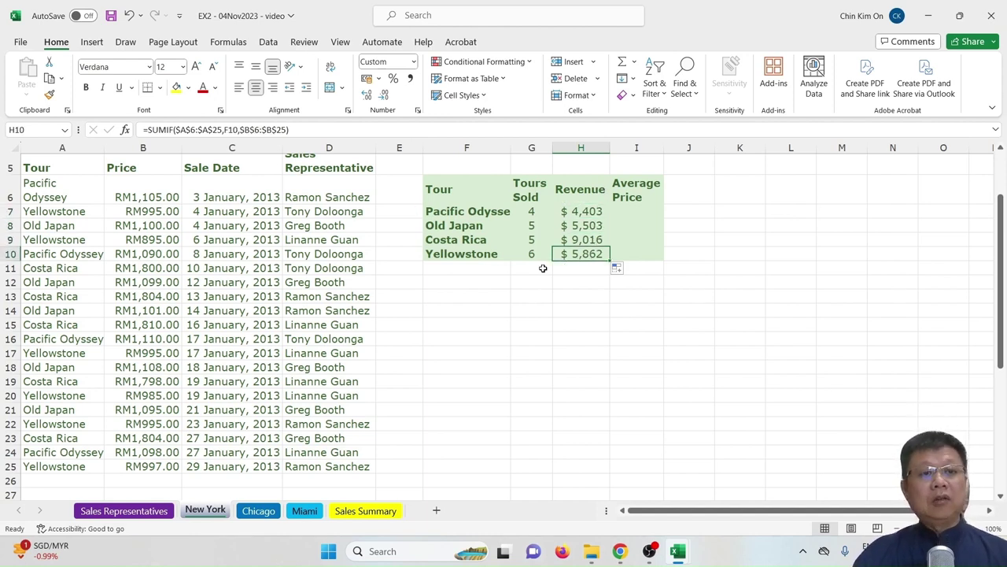
pyautogui.click(612, 298)
pyautogui.press('Down')
pyautogui.press('Down')
pyautogui.press('Down')
pyautogui.press('Down')
pyautogui.press('Down')
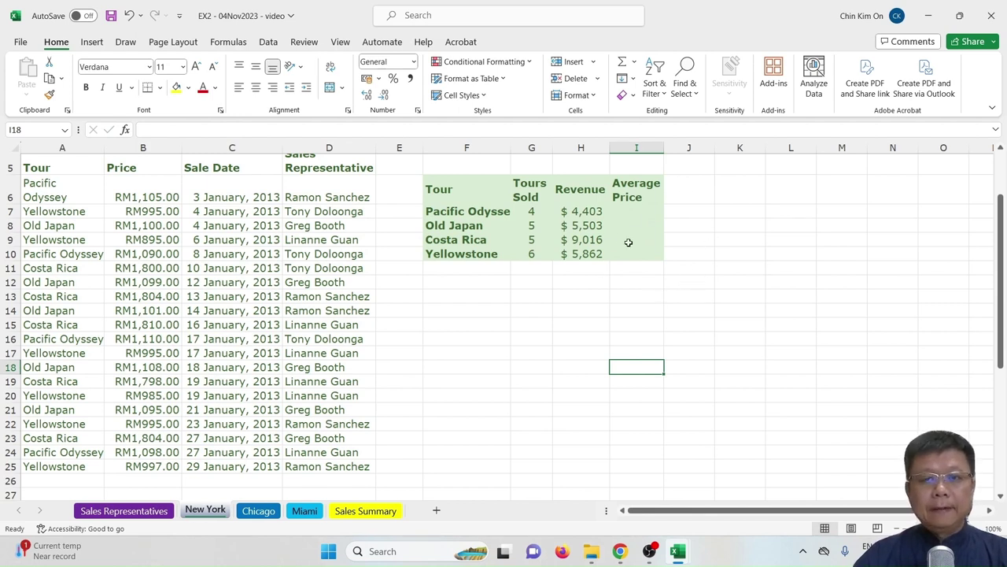
pyautogui.click(632, 213)
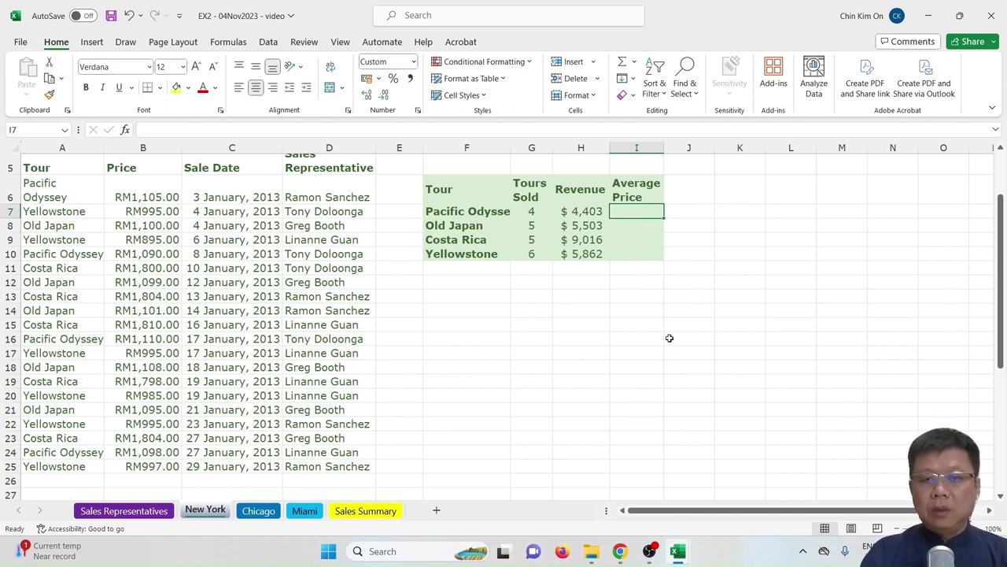
# Enter =AVERAGEIF(A6:A25,F7,B6:B25) in I7, giving Pacific Odyssey an average price of $1,101.
pyautogui.write('=avearag')
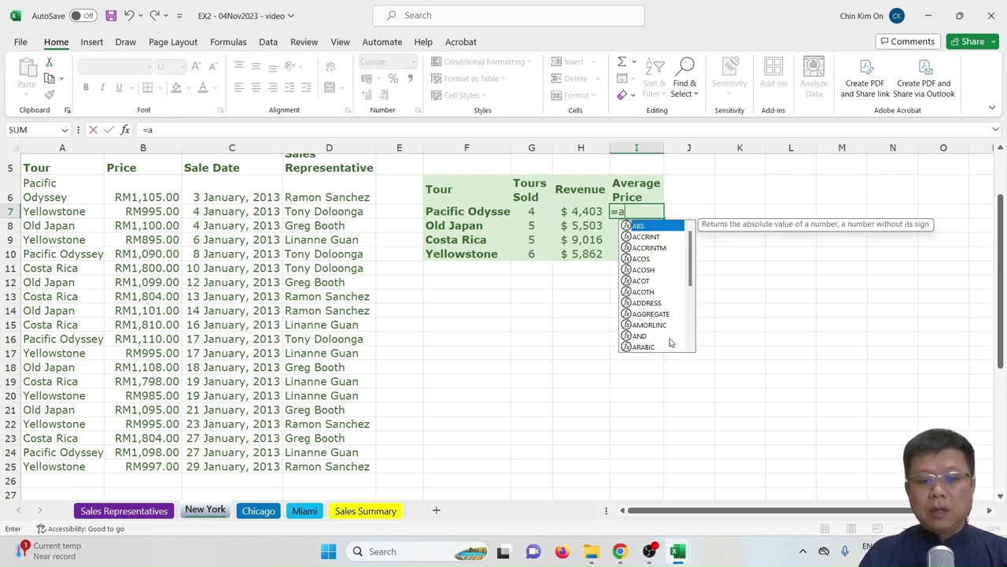
pyautogui.press('BackSpace')
pyautogui.press('BackSpace')
pyautogui.press('BackSpace')
pyautogui.press('BackSpace')
pyautogui.press('BackSpace')
pyautogui.write('erage')
pyautogui.doubleClick(598, 248)
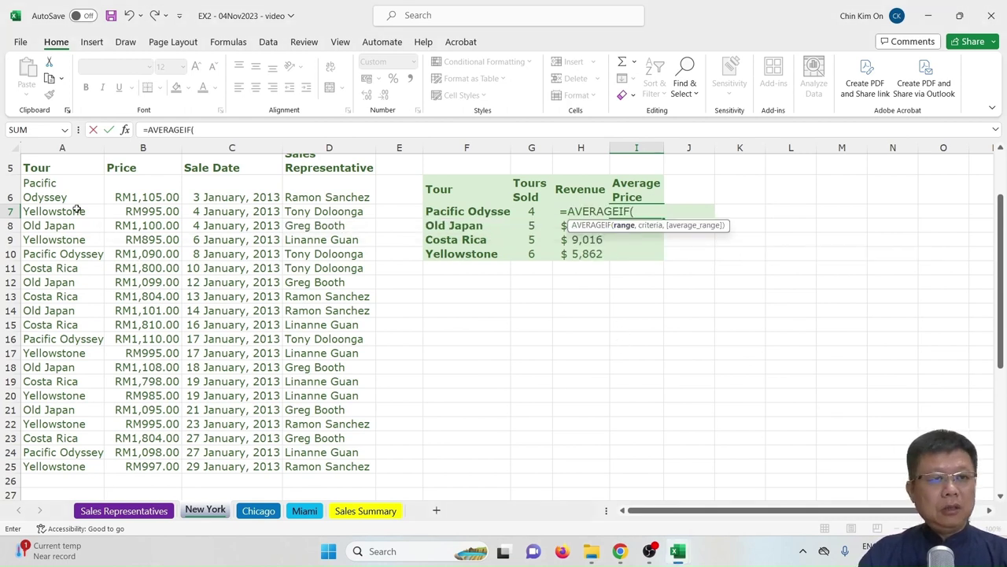
pyautogui.moveTo(72, 201); pyautogui.dragTo(50, 461)
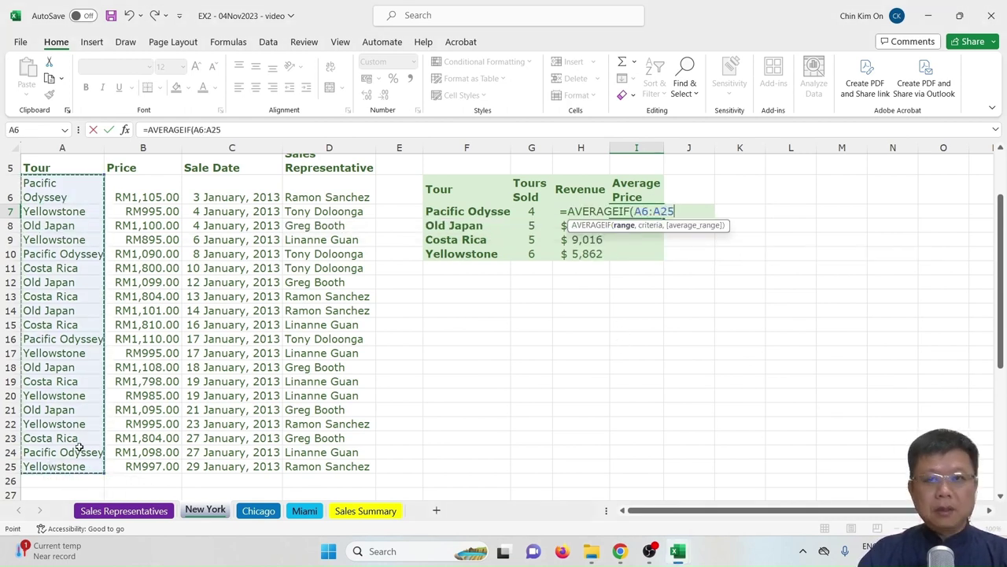
pyautogui.write(',')
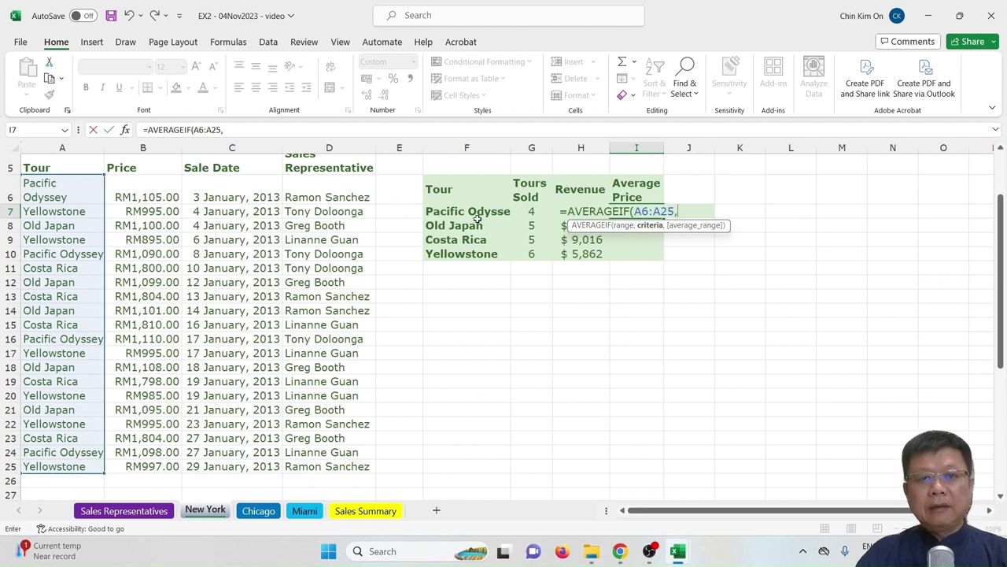
pyautogui.click(464, 212)
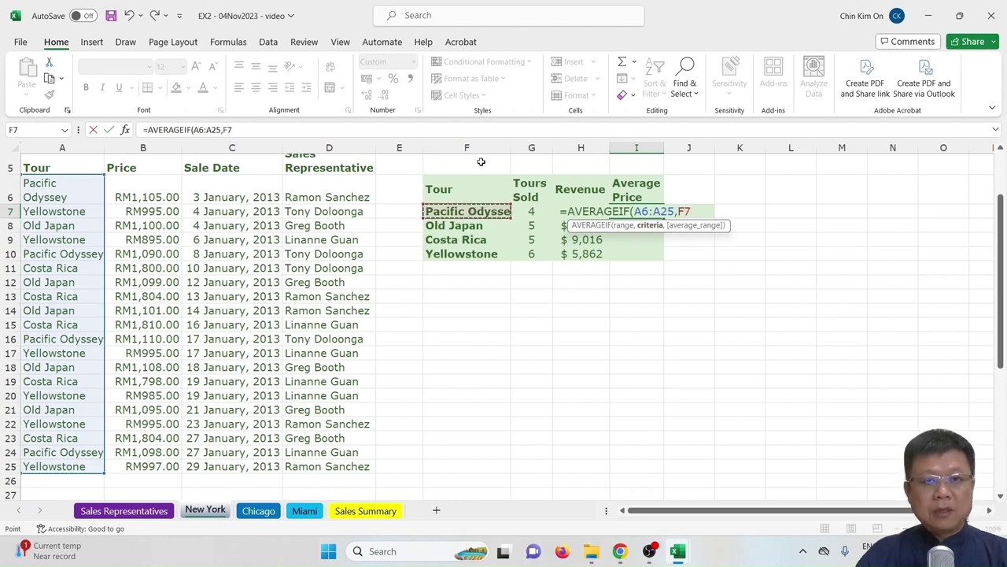
pyautogui.write(',')
pyautogui.moveTo(149, 197); pyautogui.dragTo(148, 471)
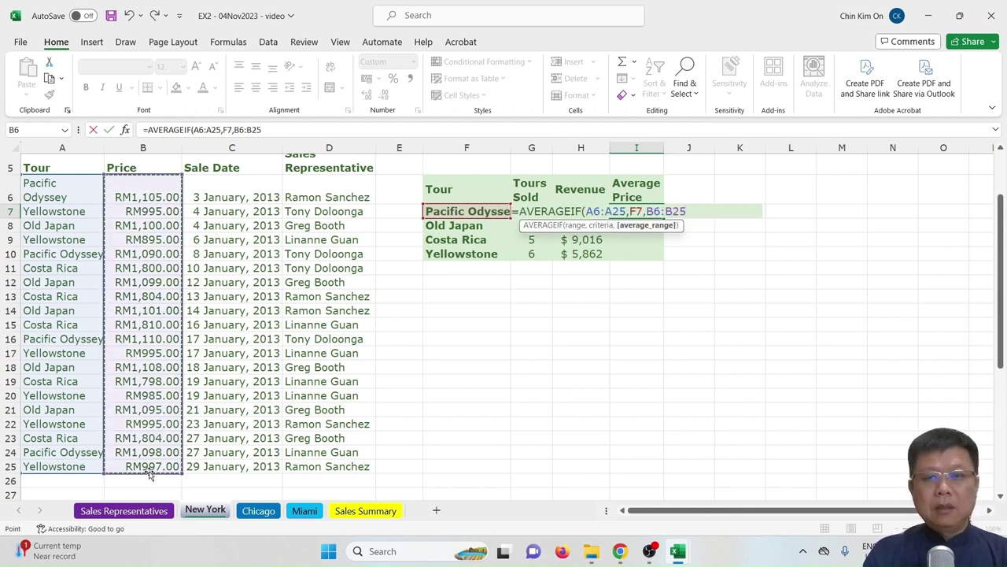
pyautogui.write(')')
pyautogui.press('Return')
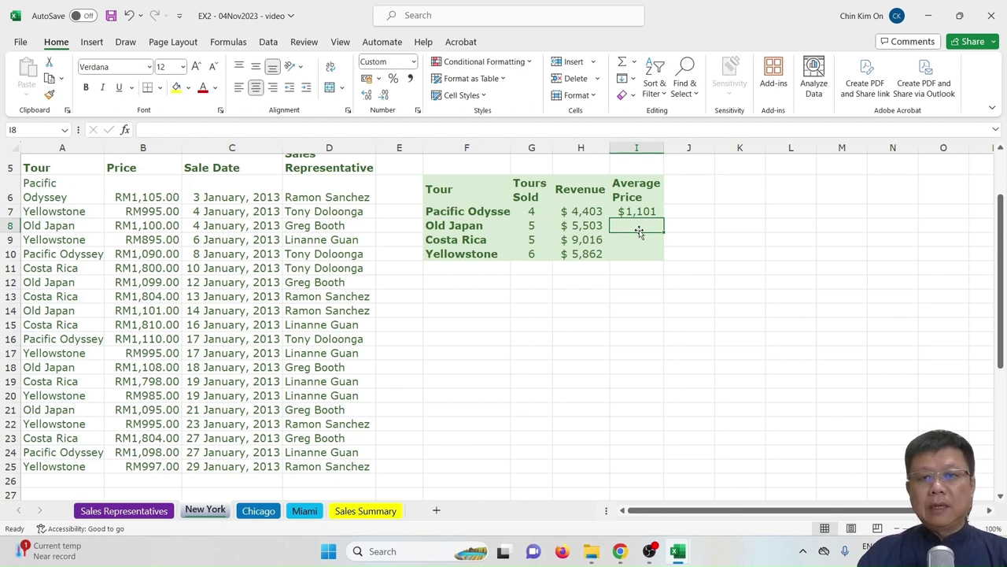
pyautogui.moveTo(639, 234); pyautogui.dragTo(642, 220)
pyautogui.click(542, 313)
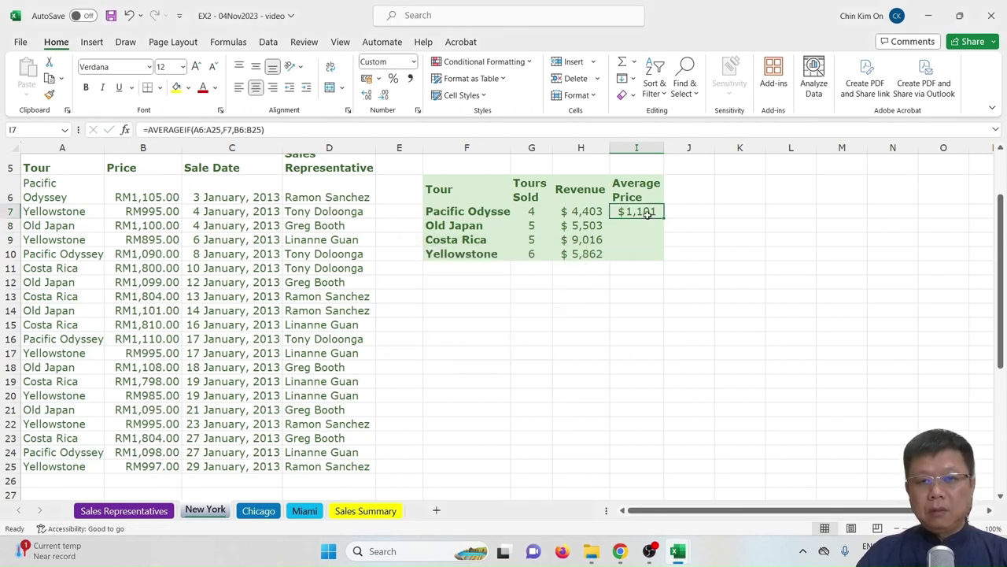
# Lock the ranges so I7 reads =AVERAGEIF($A$6:$A$25,F7,$B$6:$B$25).
pyautogui.click(199, 132)
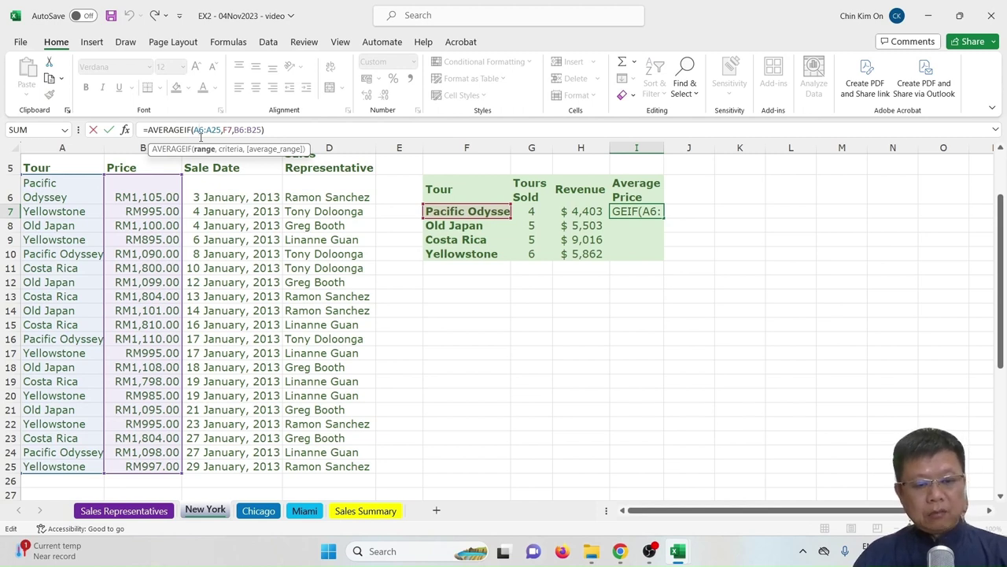
pyautogui.moveTo(194, 130); pyautogui.dragTo(221, 130)
pyautogui.press('F4')
pyautogui.click(253, 130)
pyautogui.press('F4')
pyautogui.press('F4')
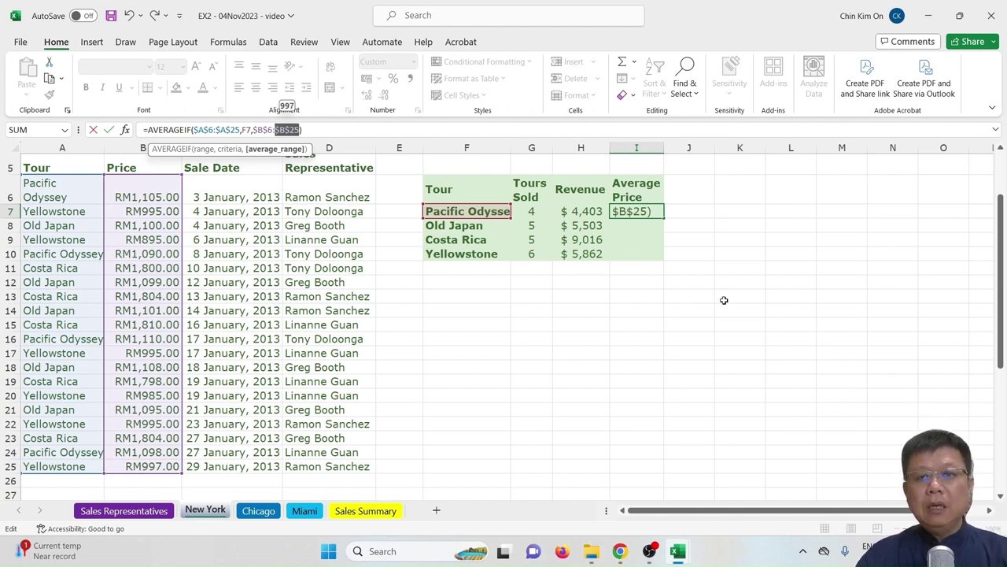
pyautogui.hotkey('ctrl', 'Return')
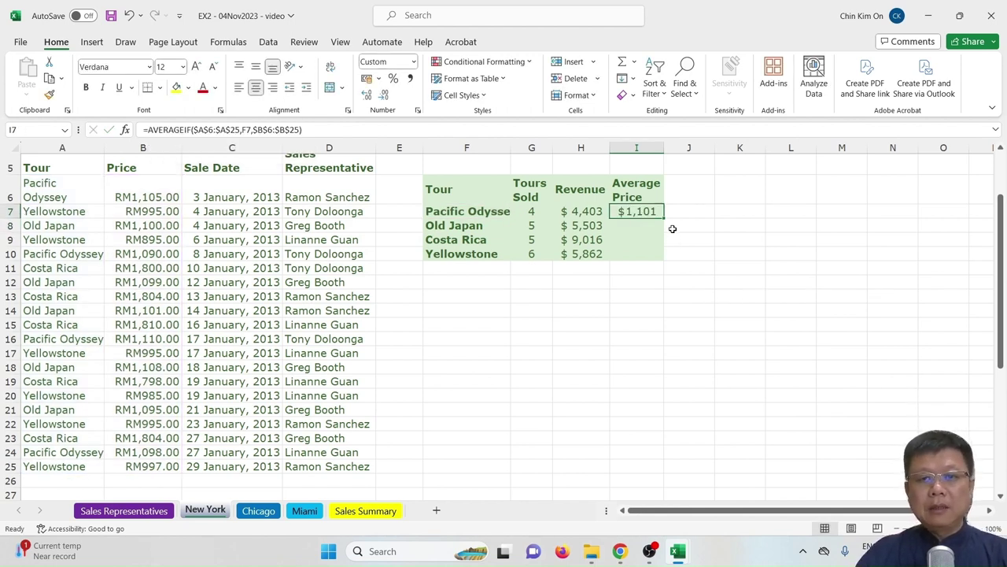
# Fill the average price formula down to I10, giving $1,101, $1,803 and $977.
pyautogui.moveTo(664, 216); pyautogui.dragTo(659, 259)
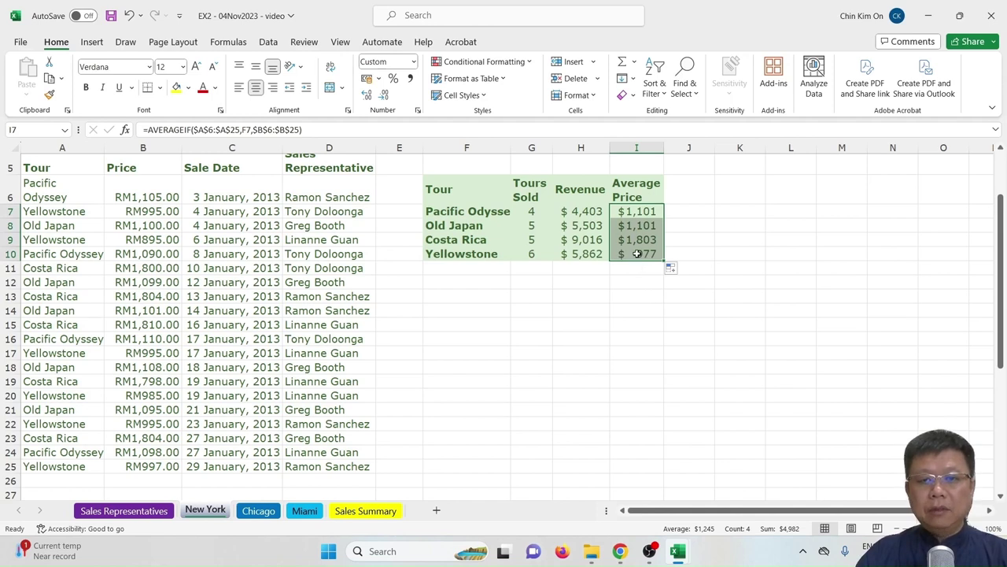
pyautogui.click(637, 253)
pyautogui.click(637, 226)
pyautogui.click(637, 252)
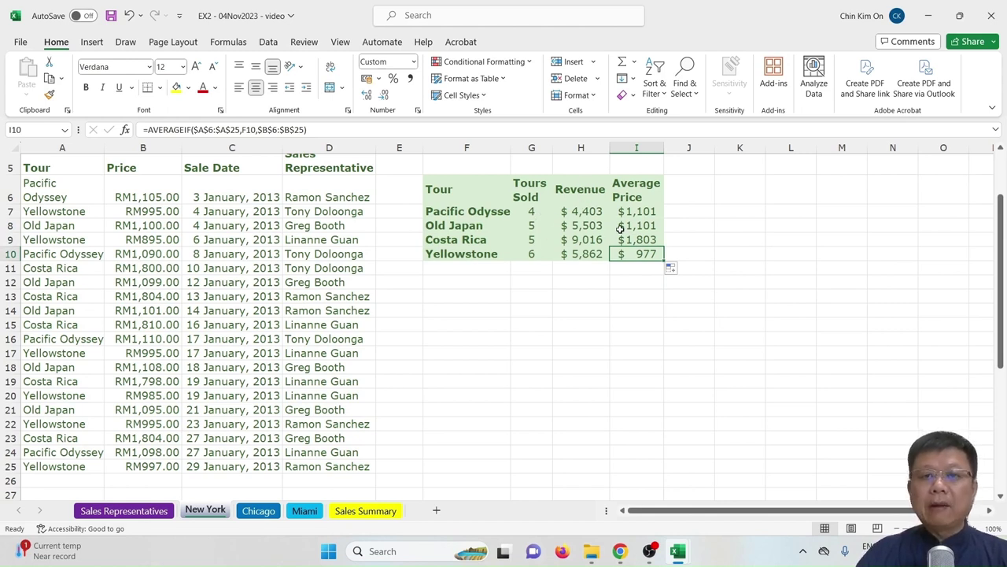
pyautogui.moveTo(572, 215); pyautogui.dragTo(542, 211)
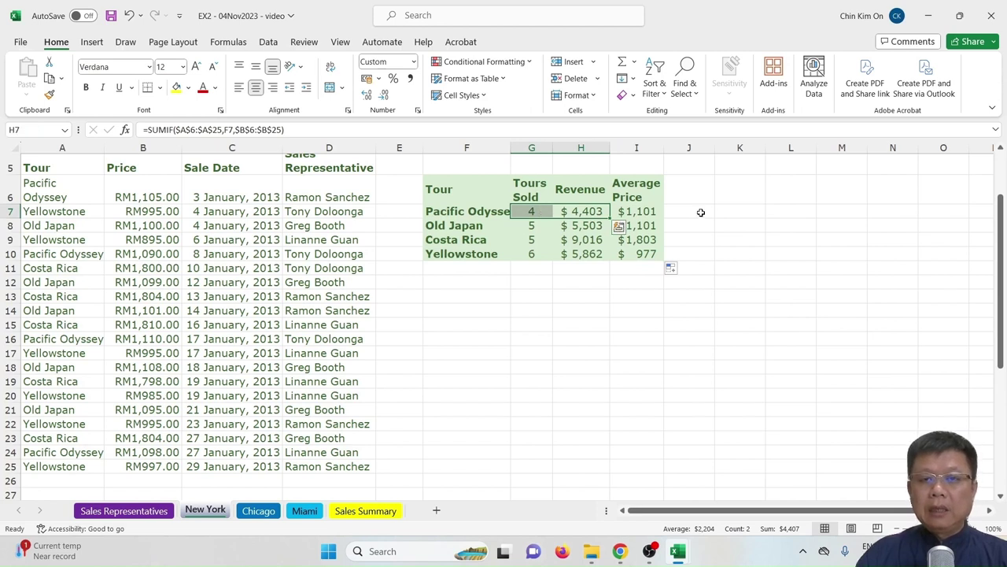
pyautogui.click(700, 213)
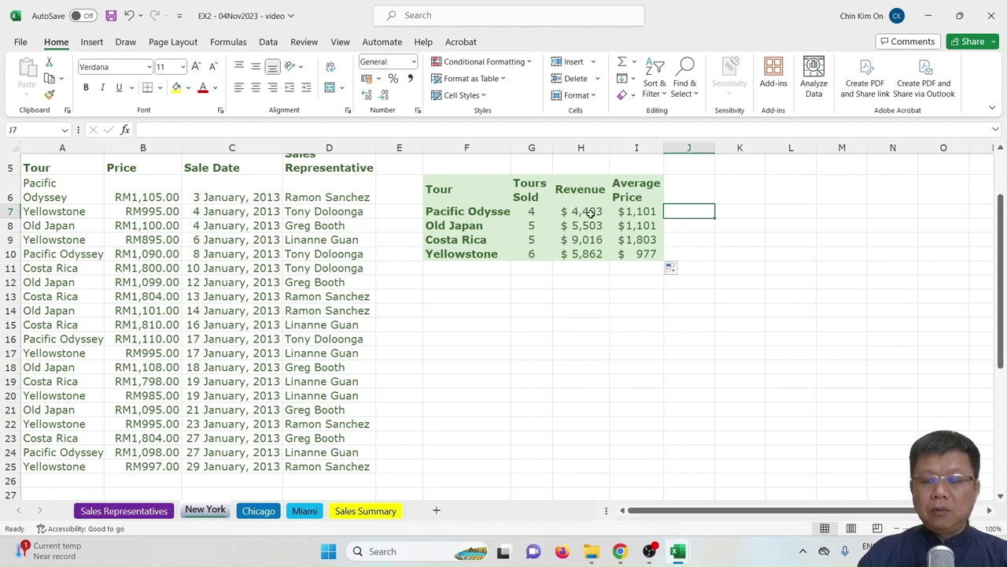
# Enter =H7/G7 in J7 and fill it down to J10 as a revenue-per-tour check.
pyautogui.write('=')
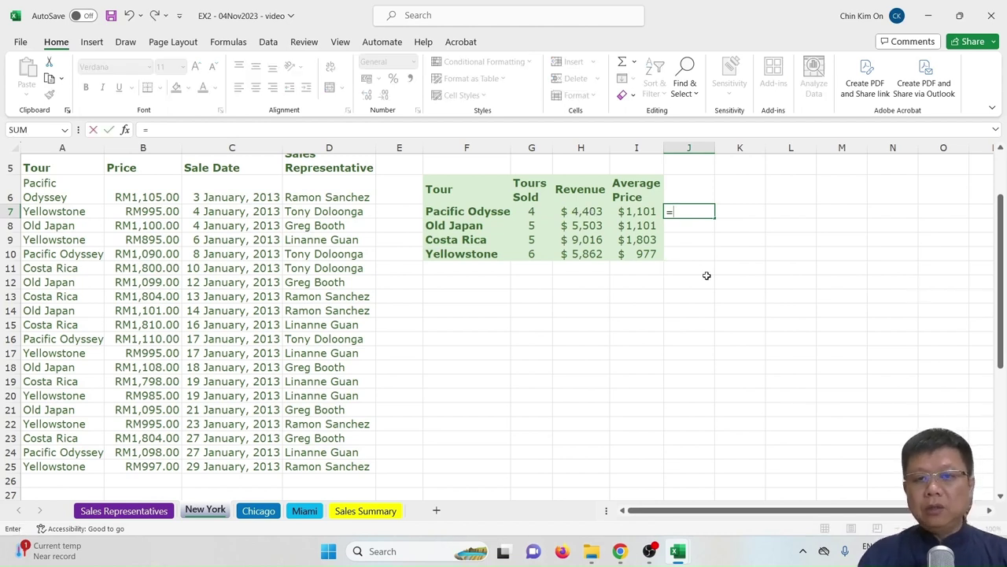
pyautogui.click(577, 212)
pyautogui.write('/')
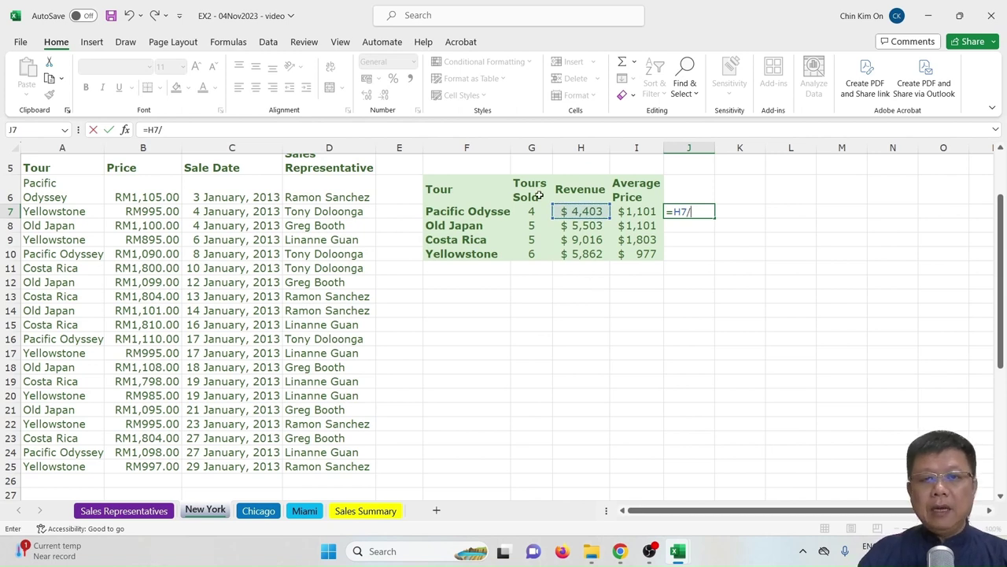
pyautogui.click(525, 211)
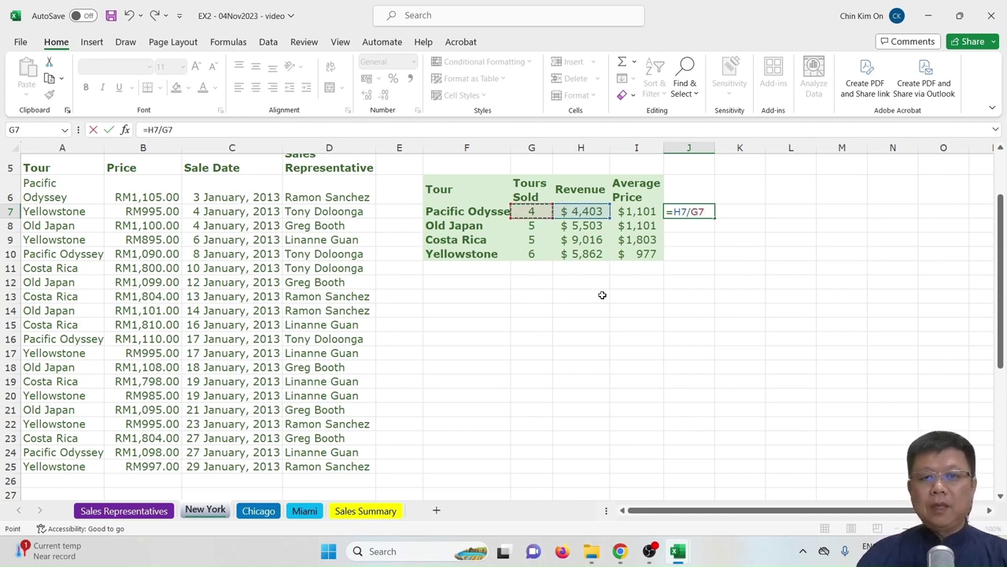
pyautogui.press('Return')
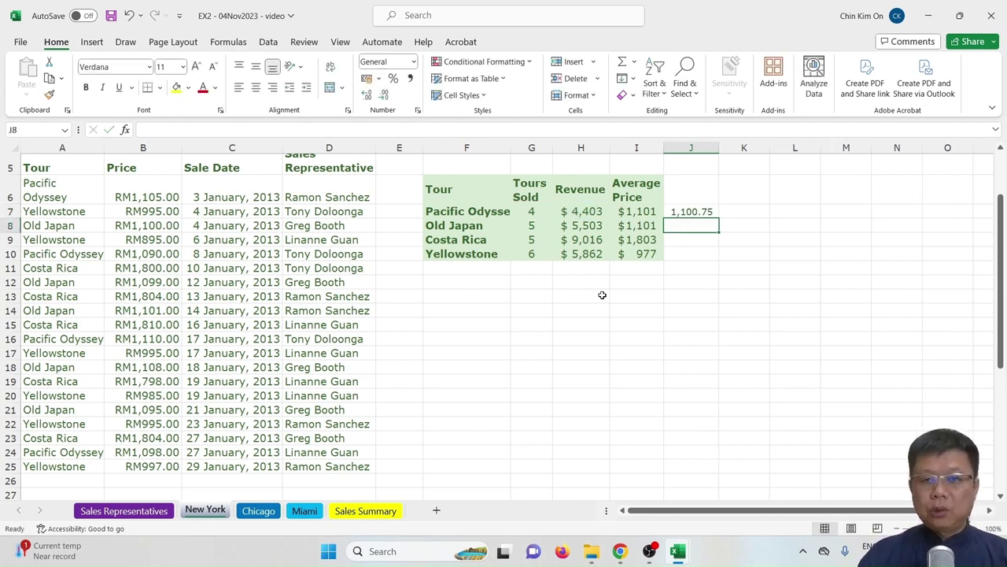
pyautogui.click(682, 213)
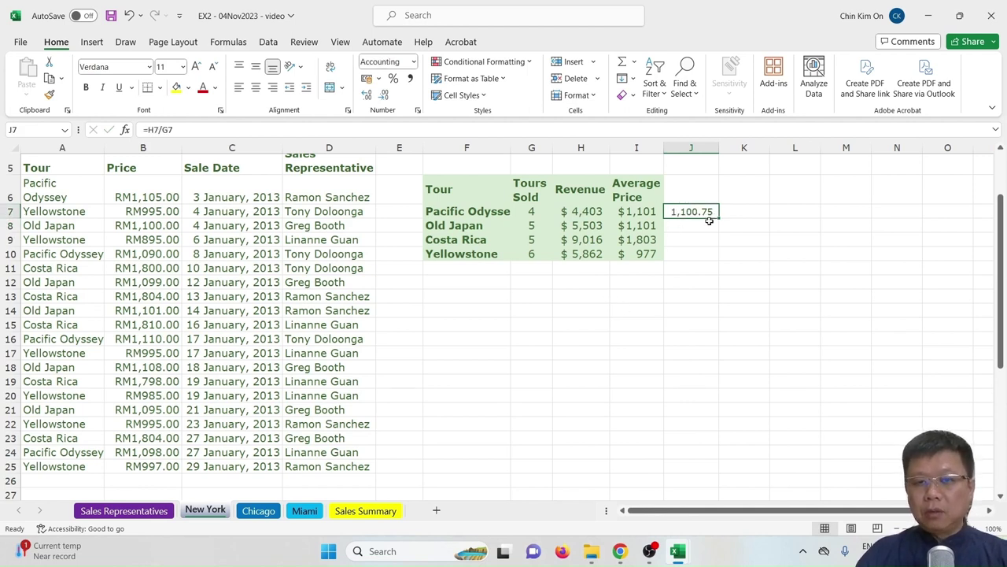
pyautogui.moveTo(718, 213); pyautogui.dragTo(722, 257)
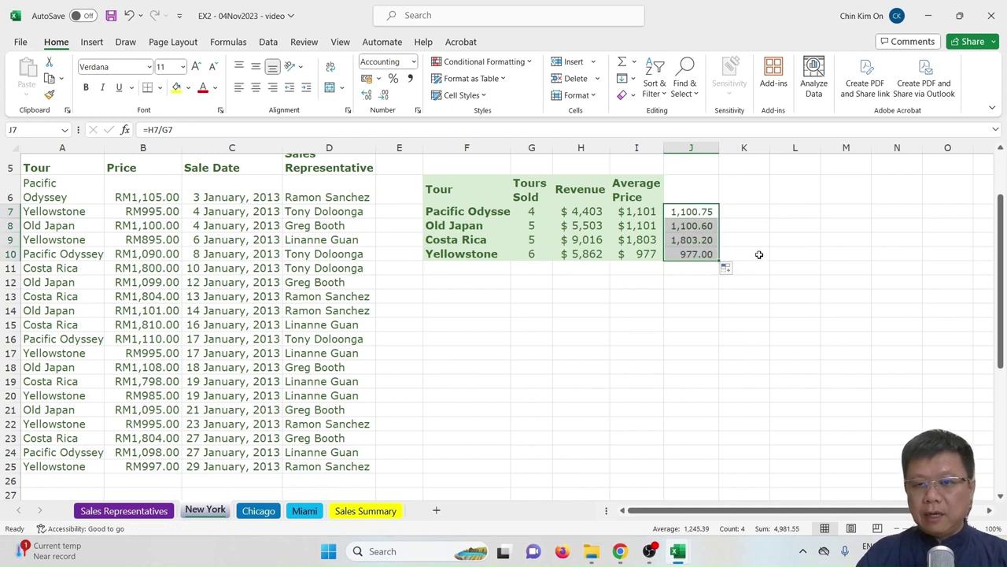
pyautogui.click(757, 254)
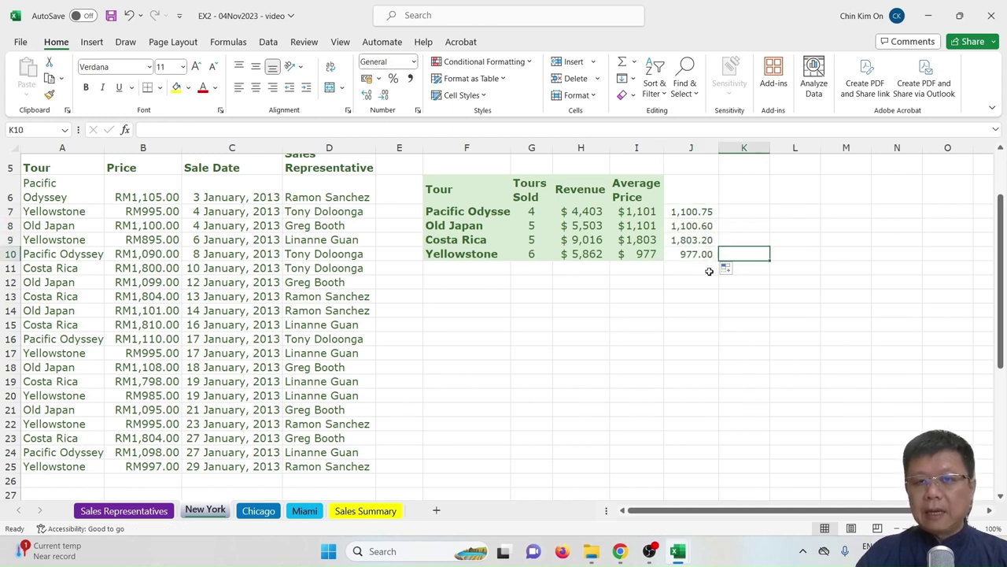
# Apply Comma Style to the Average Price I7:I10 and Revenue H7:H10 values.
pyautogui.moveTo(665, 147); pyautogui.dragTo(678, 148)
pyautogui.moveTo(654, 211); pyautogui.dragTo(652, 252)
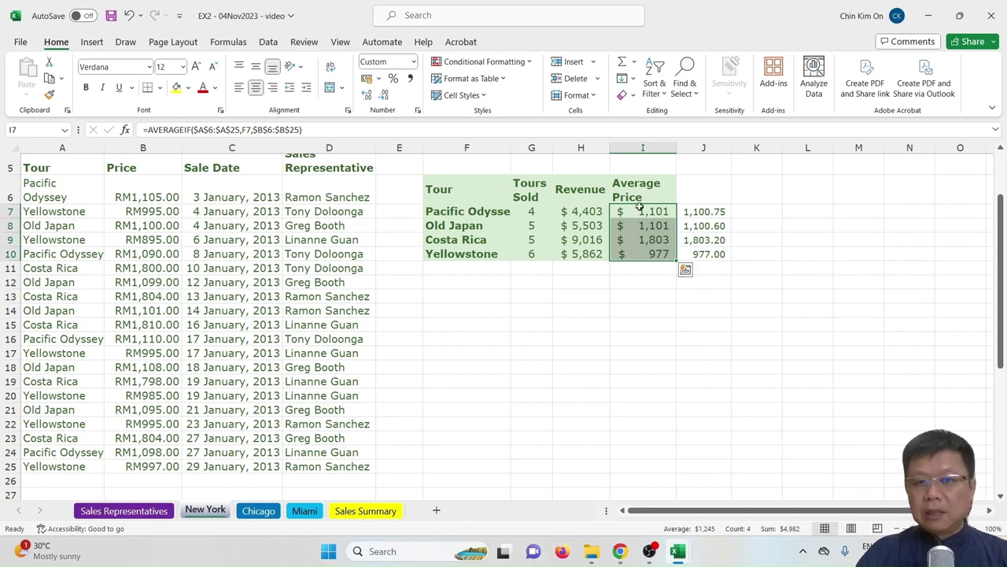
pyautogui.click(413, 82)
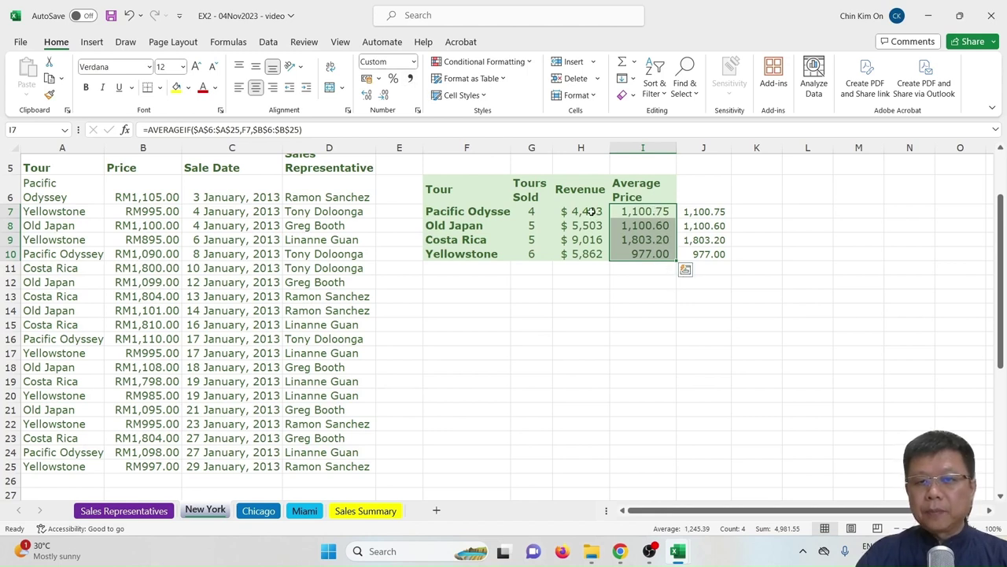
pyautogui.moveTo(592, 211); pyautogui.dragTo(588, 254)
pyautogui.click(410, 79)
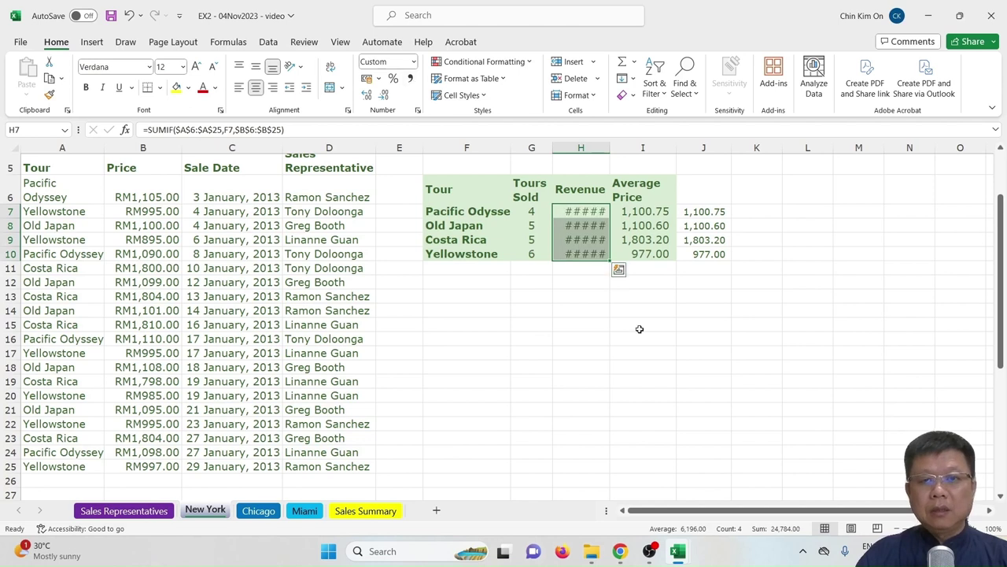
pyautogui.click(637, 324)
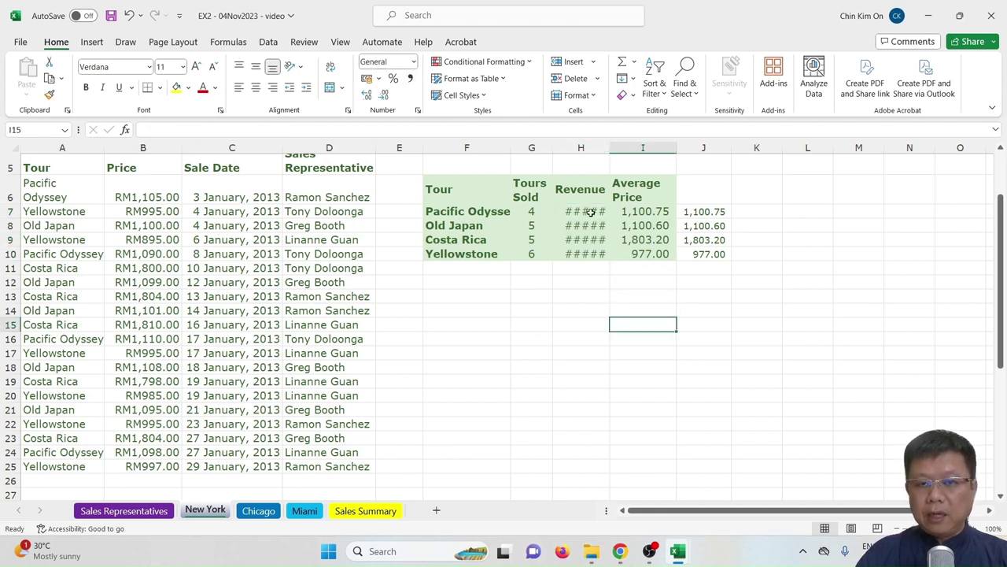
# Autofit the Revenue column and delete the helper check values in column J.
pyautogui.doubleClick(610, 148)
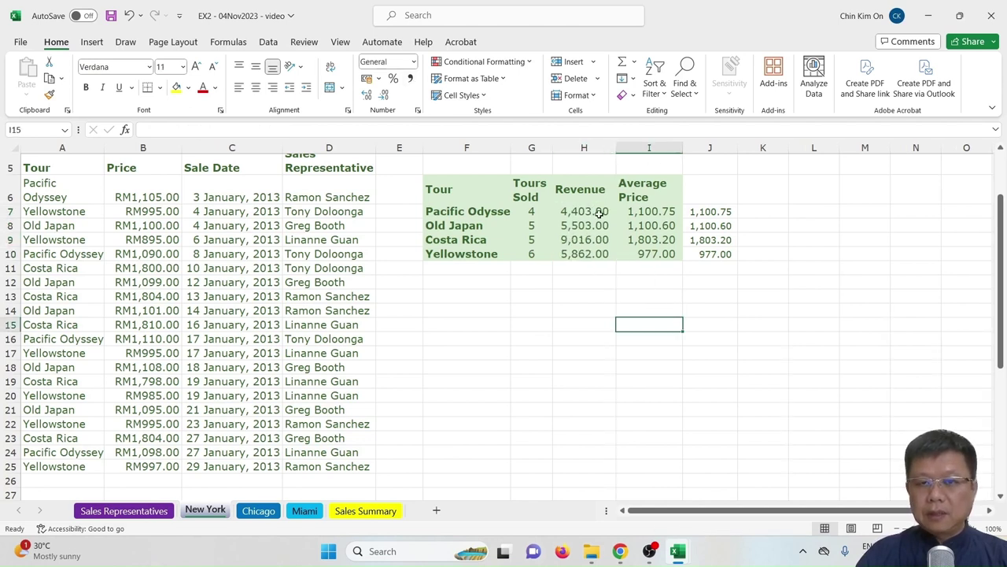
pyautogui.moveTo(598, 211); pyautogui.dragTo(652, 255)
pyautogui.click(646, 296)
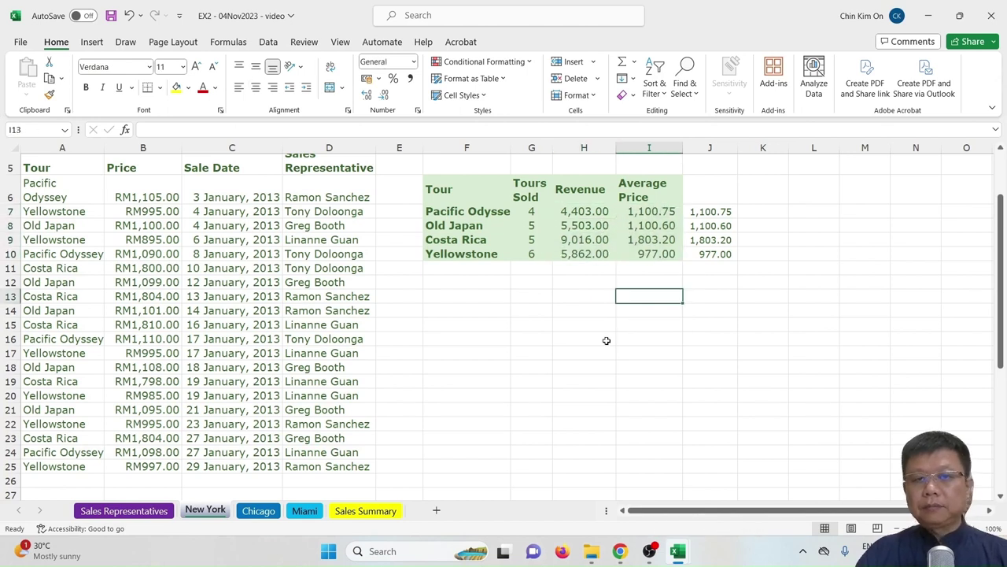
pyautogui.rightClick(717, 149)
pyautogui.click(749, 302)
pyautogui.press('Delete')
pyautogui.click(637, 318)
pyautogui.click(588, 317)
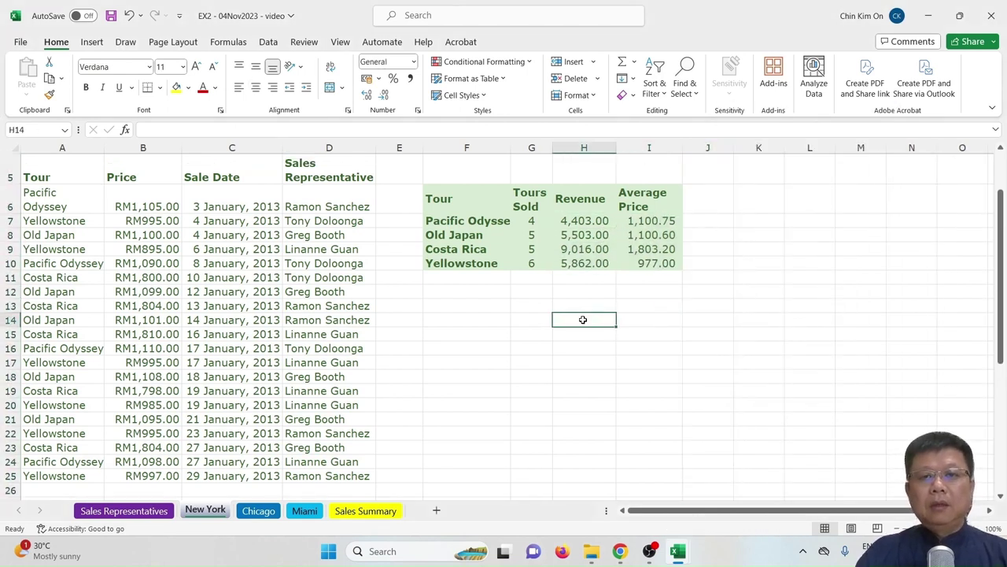
# Save the workbook and glance over the Chicago and Miami sheets.
pyautogui.hotkey('ctrl', 's')
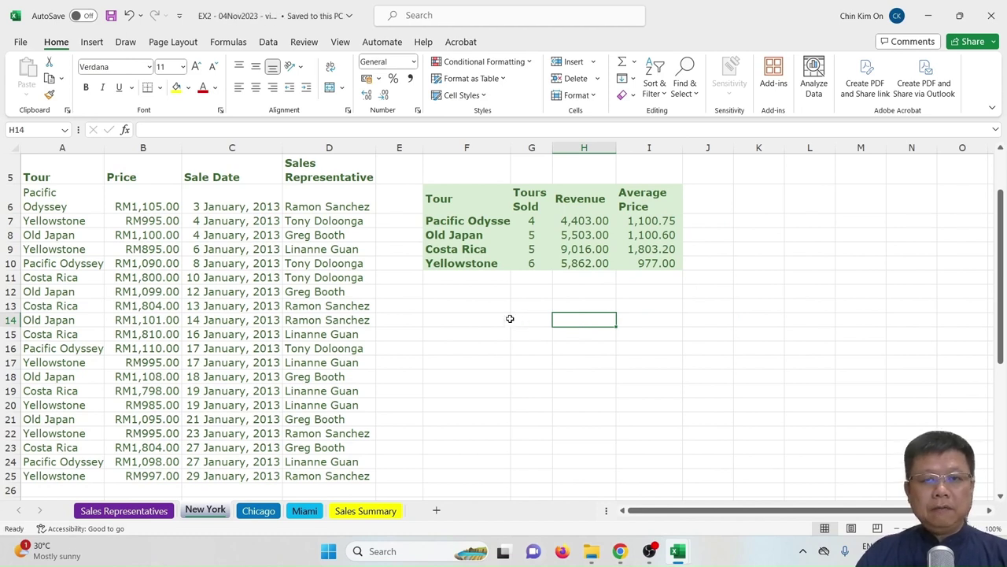
pyautogui.click(482, 332)
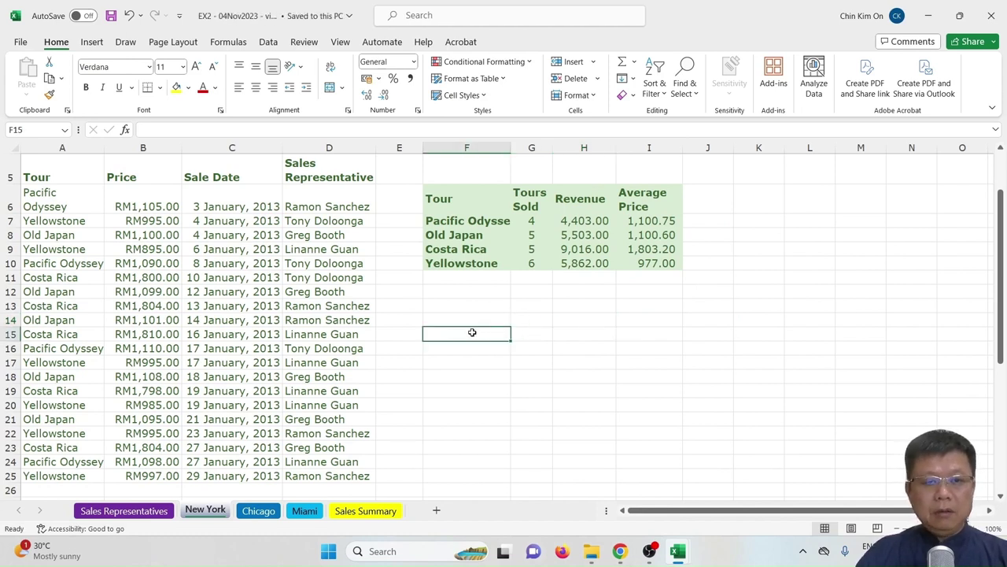
pyautogui.click(260, 510)
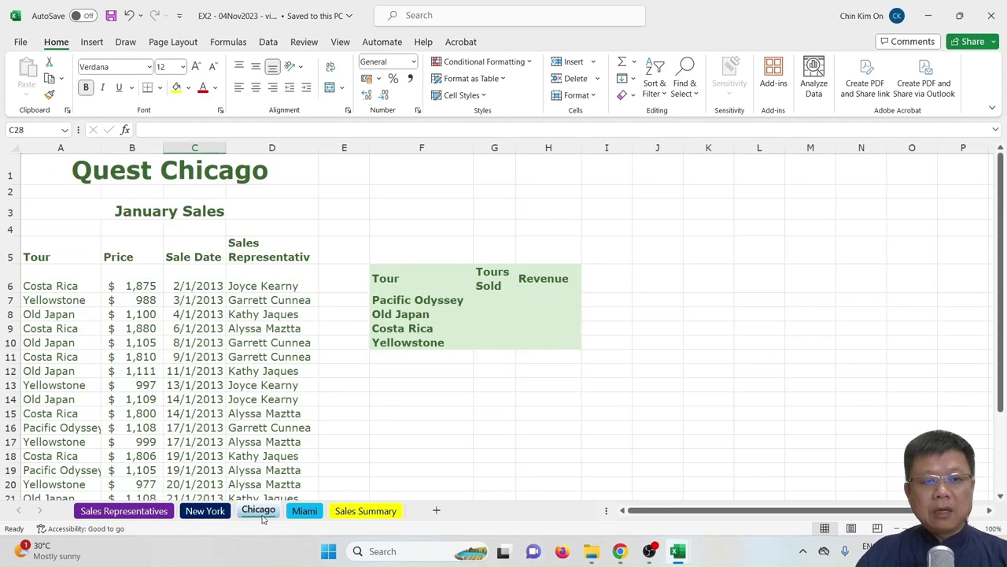
pyautogui.write('d')
pyautogui.press('Escape')
pyautogui.click(305, 510)
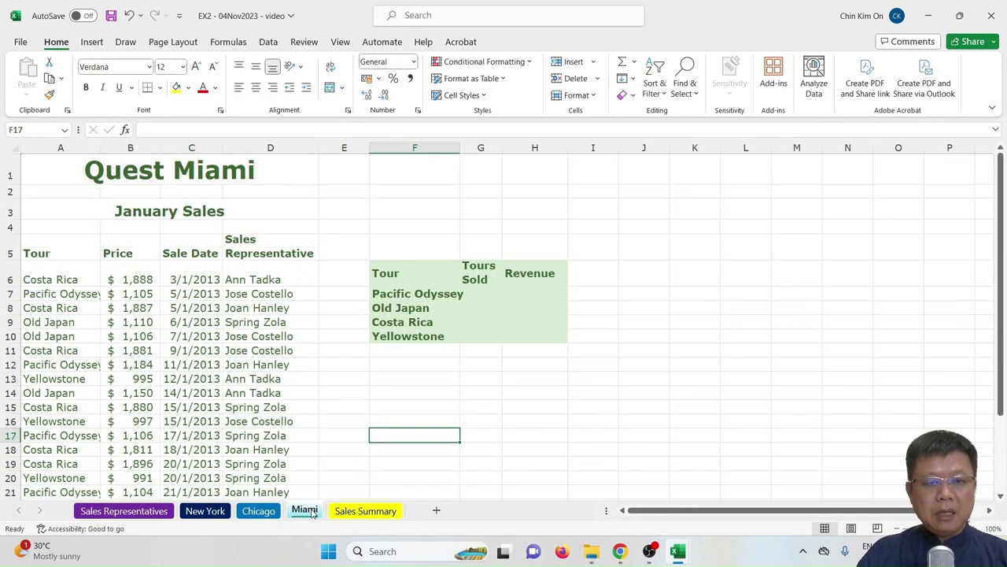
pyautogui.scroll(-1, 378, 387)
pyautogui.scroll(-1, 378, 387)
# Inspect Chicago's prices, dates, summary and Total Sales cell B28, then show the Miami sheet.
pyautogui.click(257, 510)
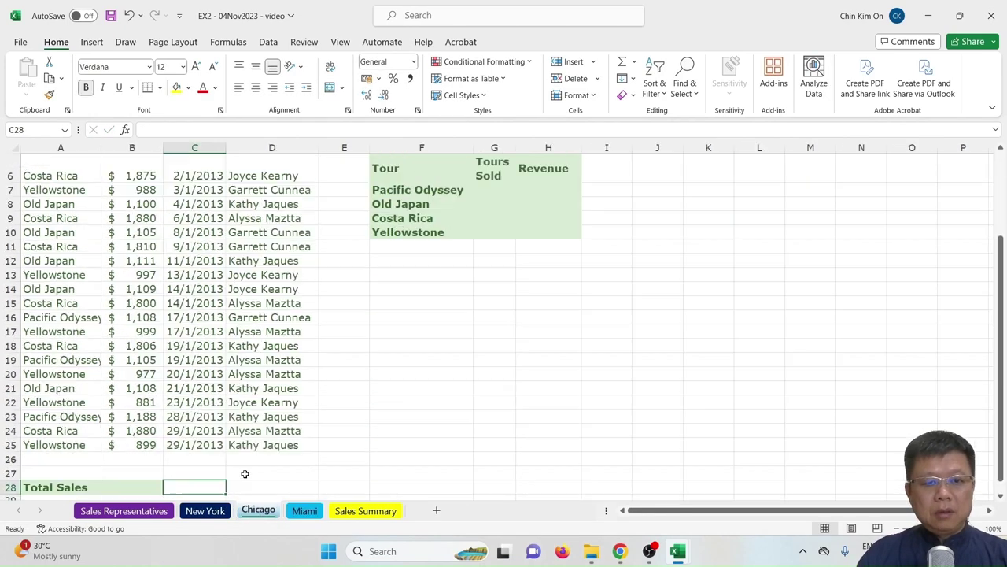
pyautogui.moveTo(143, 175); pyautogui.dragTo(157, 447)
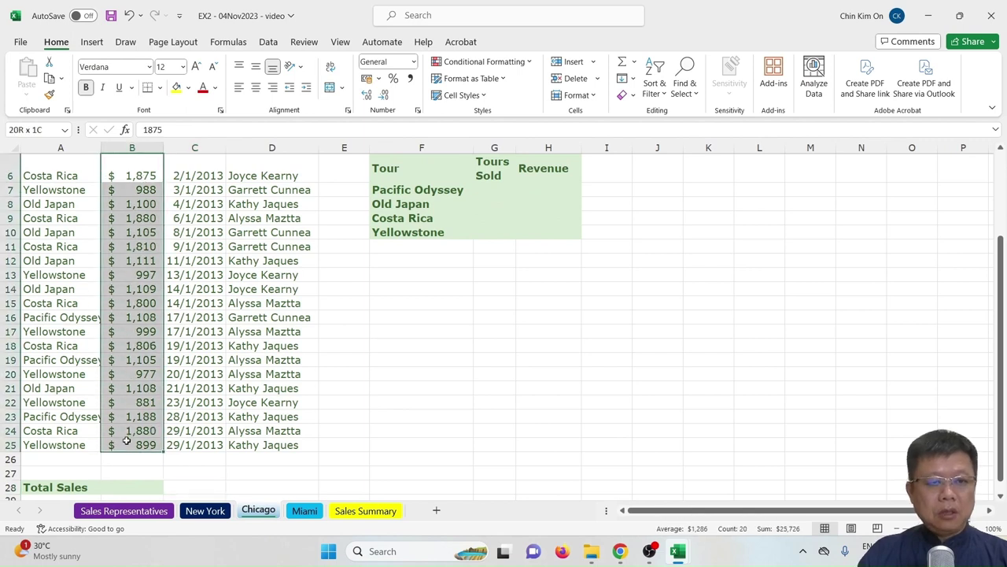
pyautogui.moveTo(188, 239); pyautogui.dragTo(189, 444)
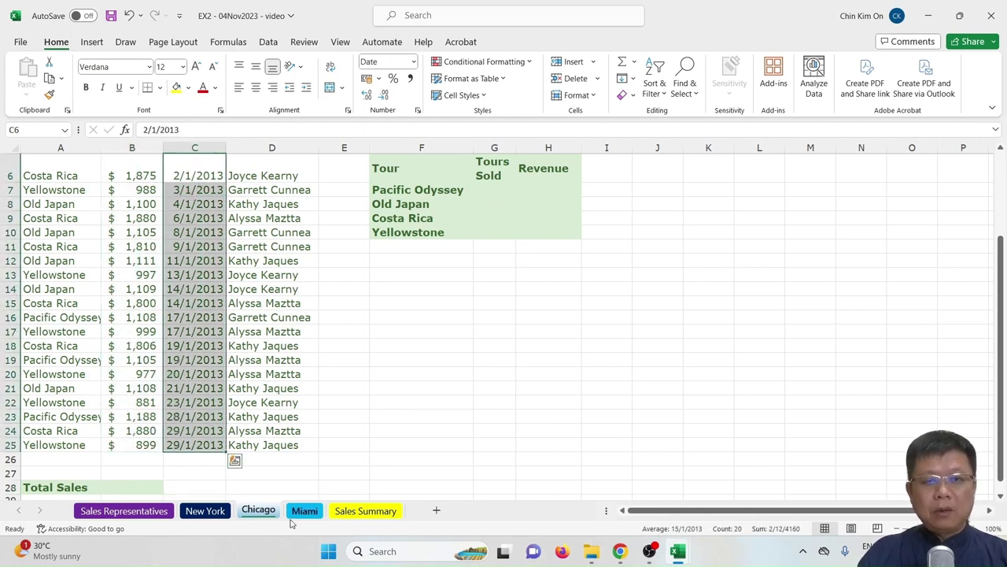
pyautogui.scroll(1, 490, 234)
pyautogui.moveTo(490, 234); pyautogui.dragTo(496, 257)
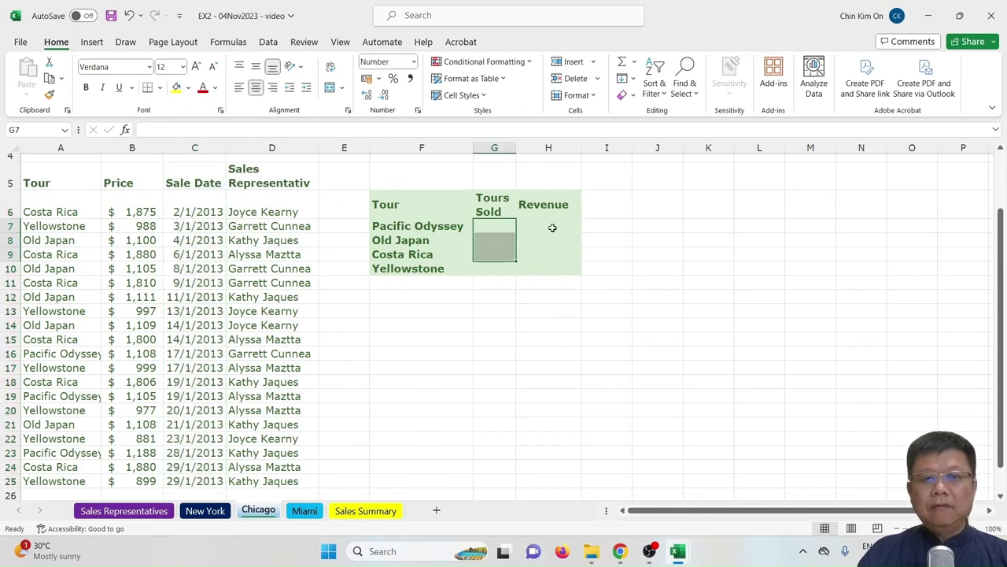
pyautogui.moveTo(553, 228); pyautogui.dragTo(550, 247)
pyautogui.moveTo(630, 227); pyautogui.dragTo(621, 265)
pyautogui.scroll(-1, 130, 397)
pyautogui.scroll(-2, 130, 398)
pyautogui.click(112, 414)
pyautogui.scroll(3, 134, 425)
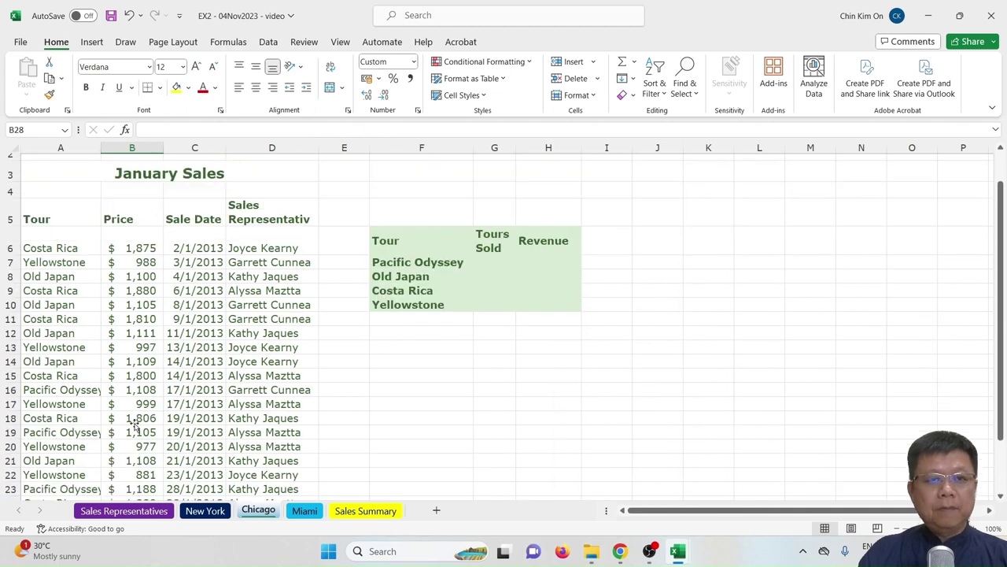
pyautogui.scroll(1, 134, 421)
pyautogui.click(304, 511)
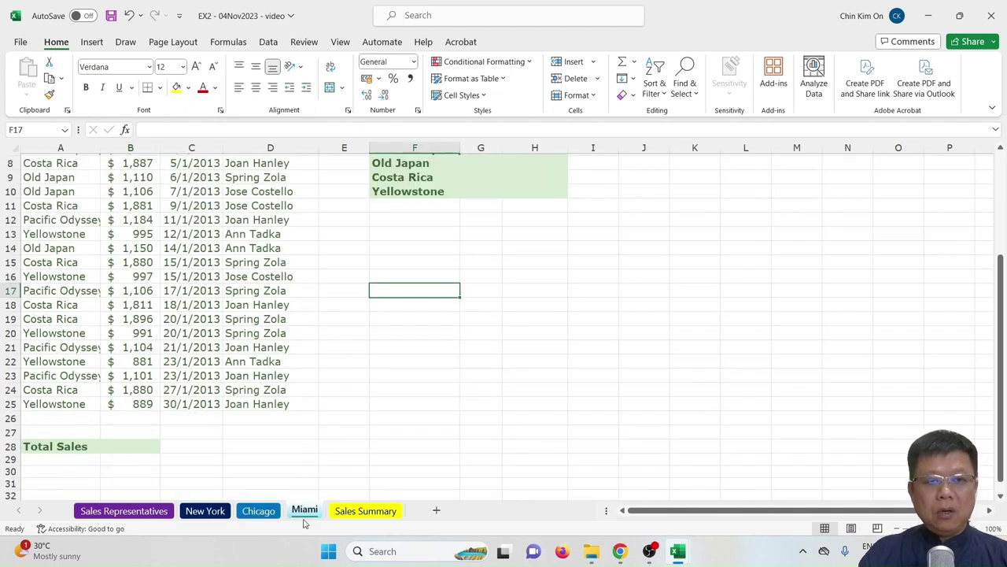
pyautogui.scroll(2, 244, 429)
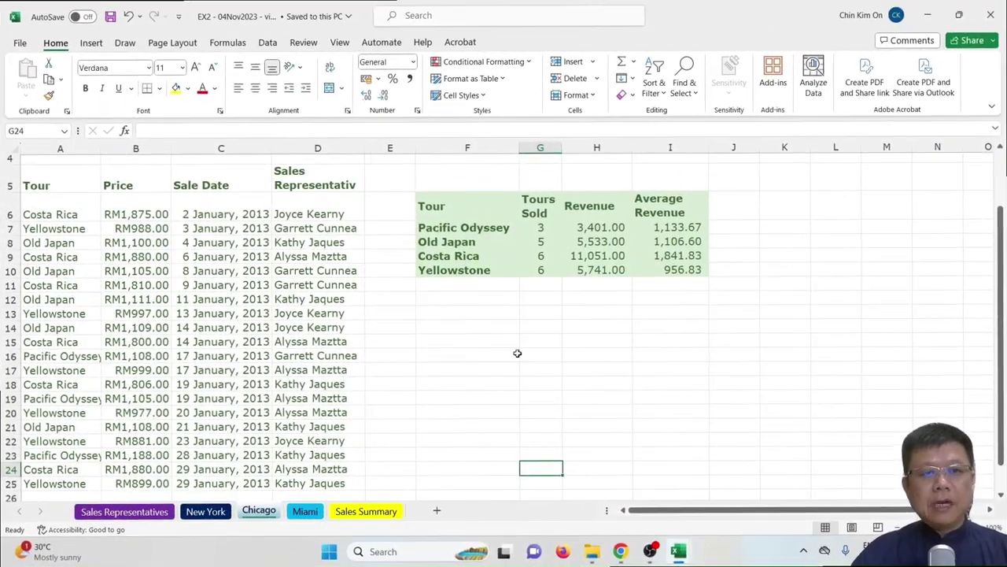
# Scroll through the sheets and switch to Miami to review its summary table.
pyautogui.moveTo(1001, 315); pyautogui.dragTo(1001, 317)
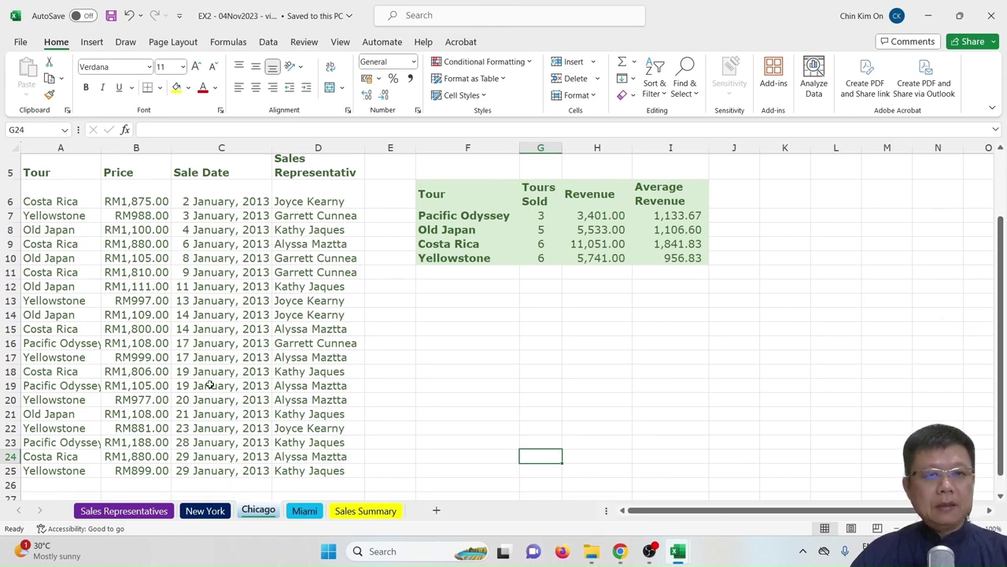
pyautogui.scroll(-1, 211, 384)
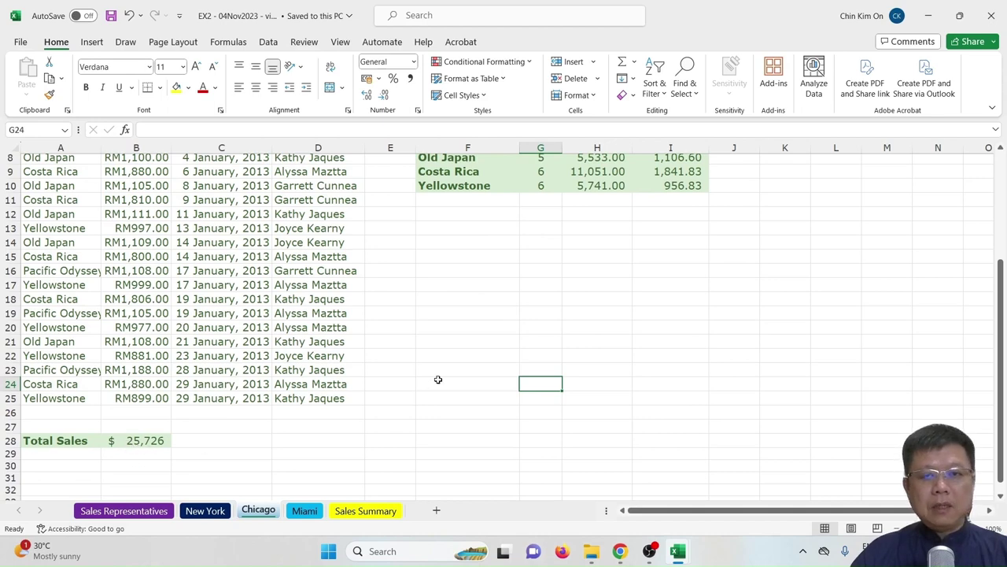
pyautogui.scroll(2, 438, 377)
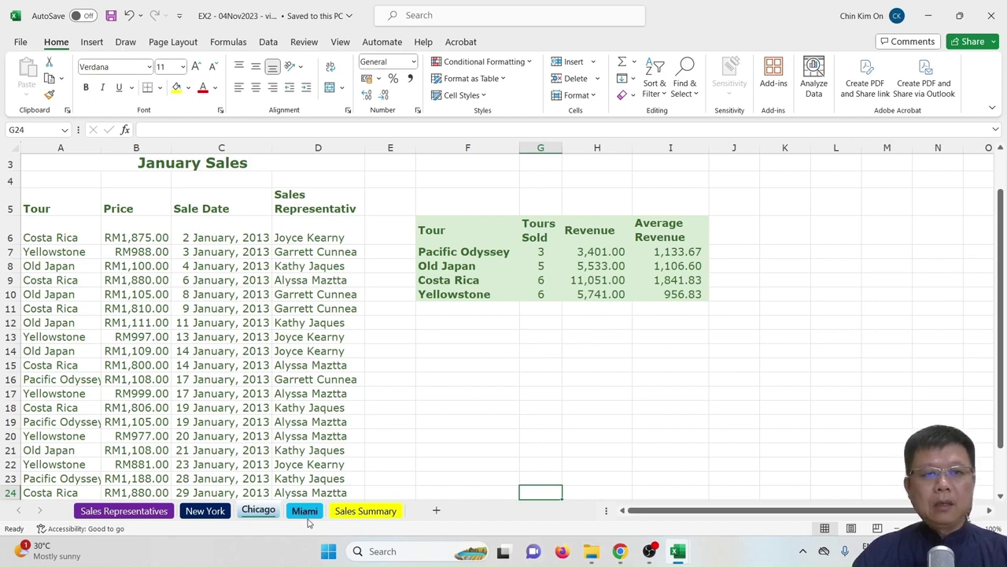
pyautogui.click(304, 511)
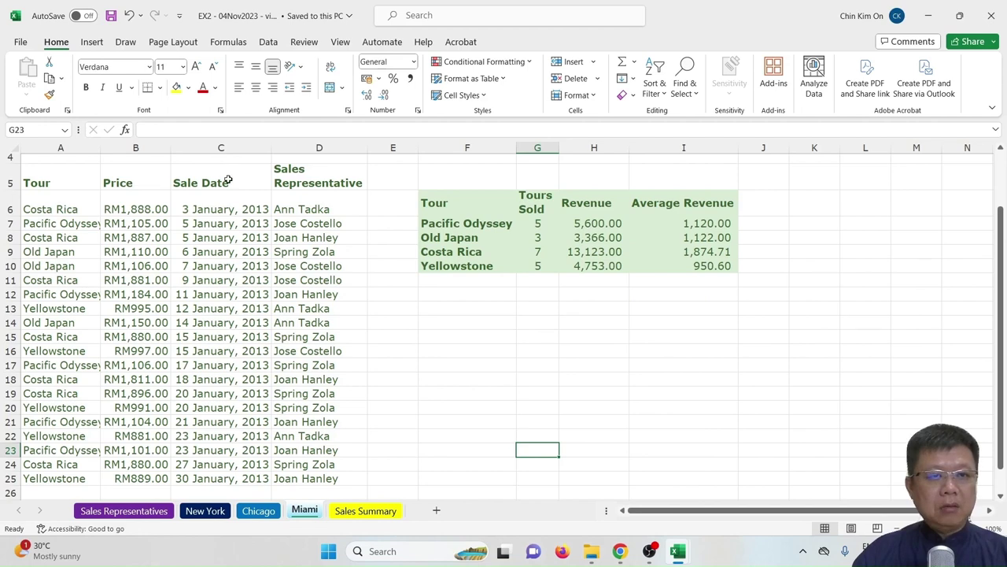
pyautogui.scroll(-2, 228, 374)
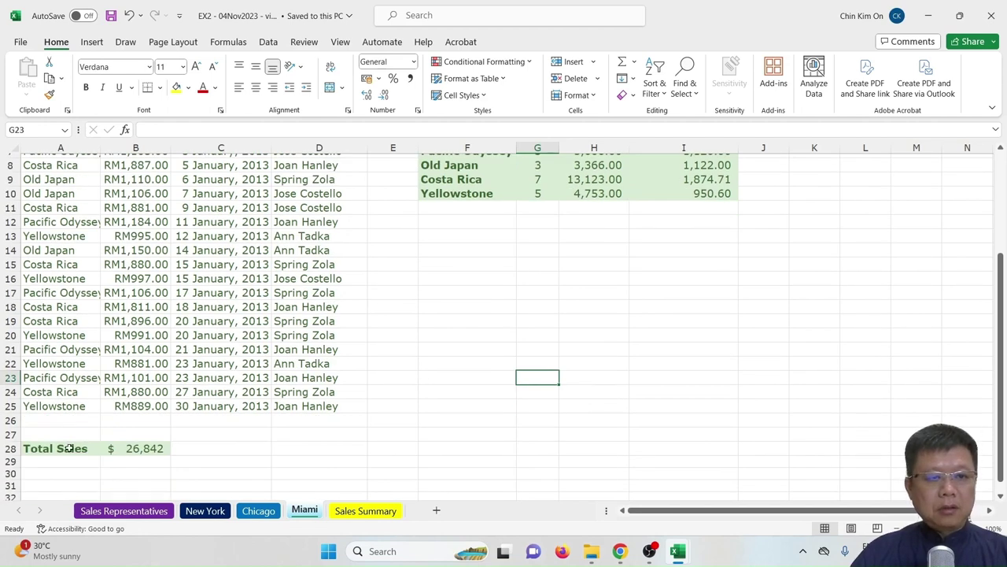
pyautogui.scroll(1, 519, 373)
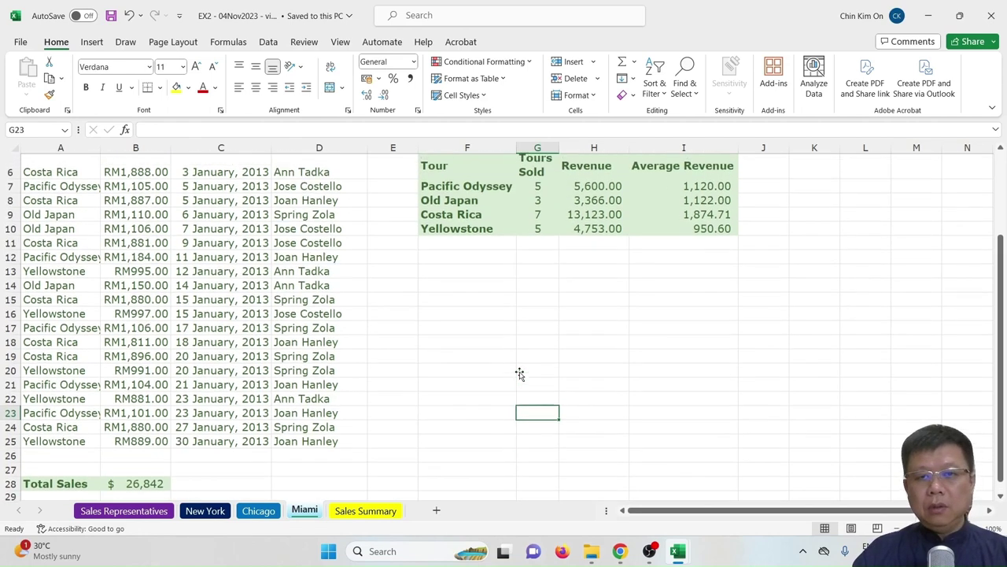
pyautogui.scroll(2, 519, 373)
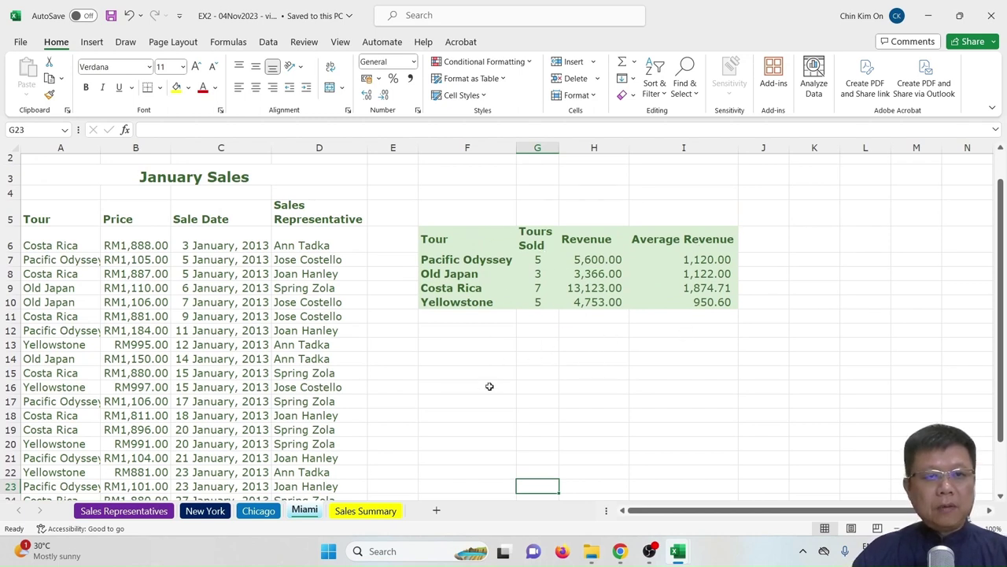
pyautogui.scroll(1, 489, 387)
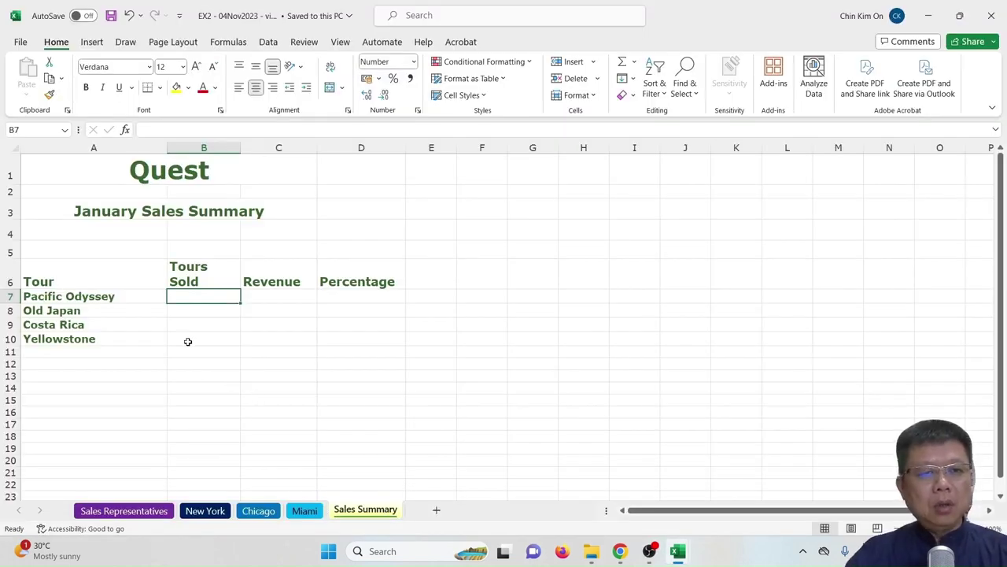
pyautogui.click(198, 279)
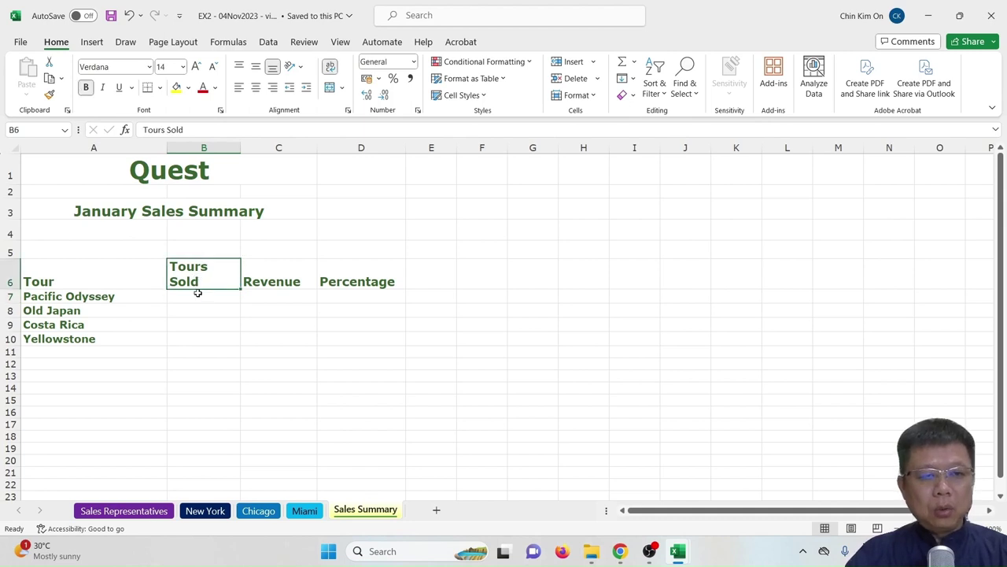
pyautogui.click(123, 296)
pyautogui.click(119, 312)
pyautogui.click(118, 336)
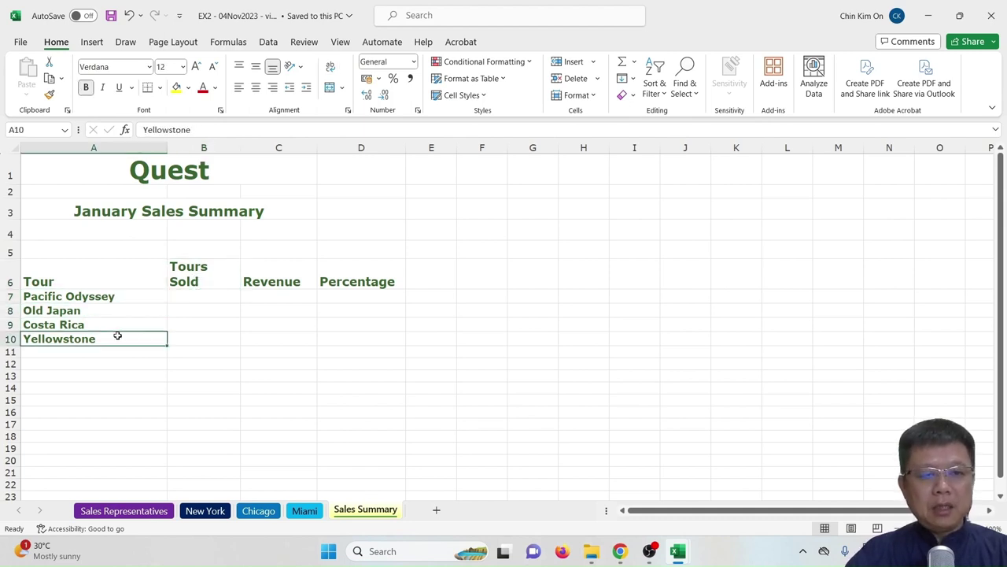
pyautogui.click(285, 279)
pyautogui.click(360, 281)
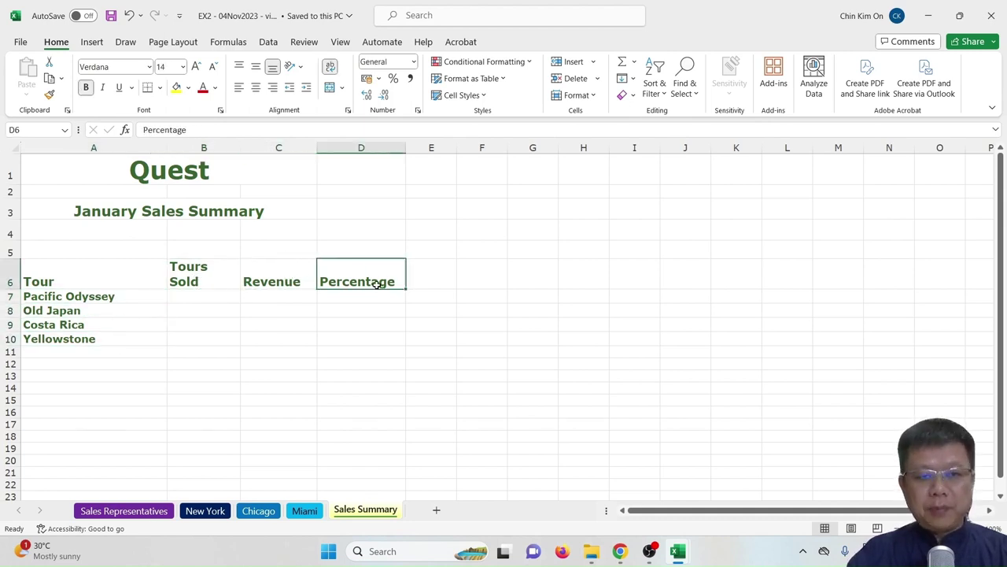
pyautogui.click(207, 282)
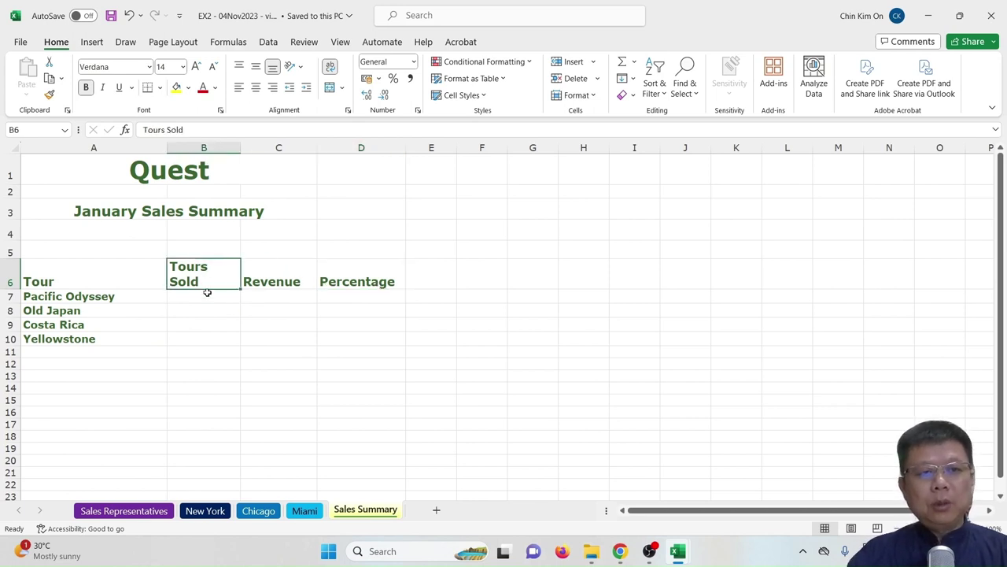
pyautogui.click(215, 296)
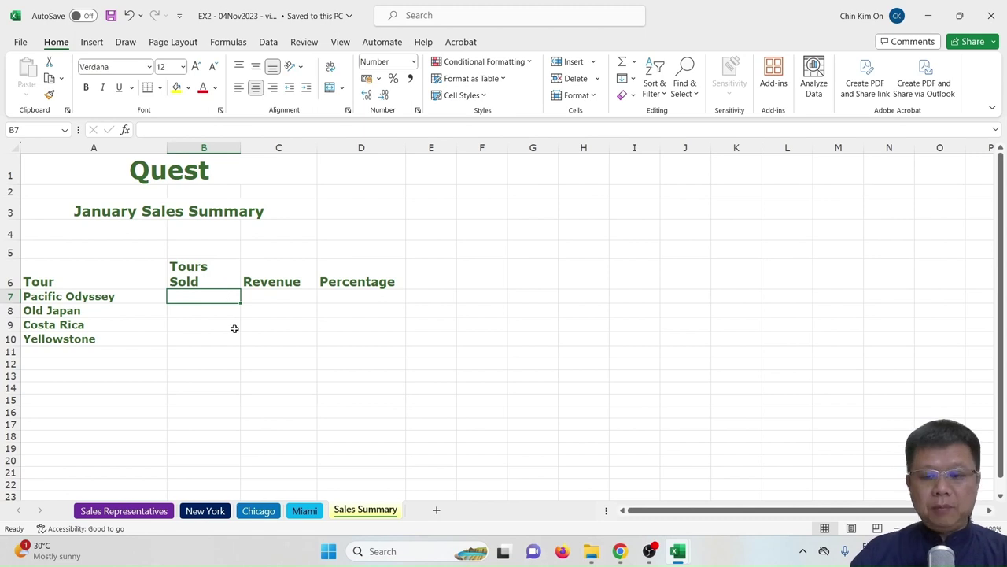
# Enter ='New York'!G7+Chicago!G7+Miami!G7 in B7 so Pacific Odyssey's Tours Sold totals 12.
pyautogui.write('=')
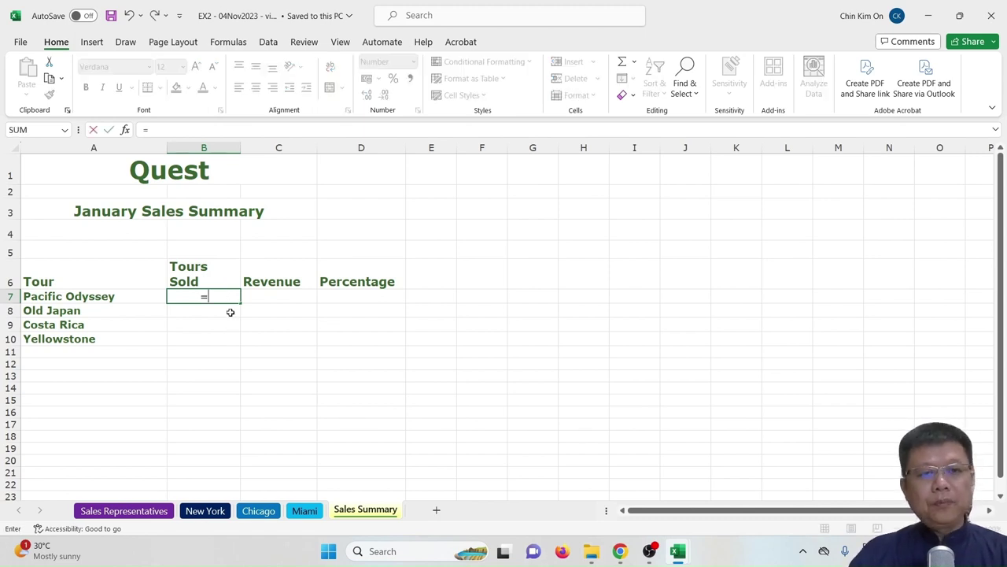
pyautogui.click(211, 513)
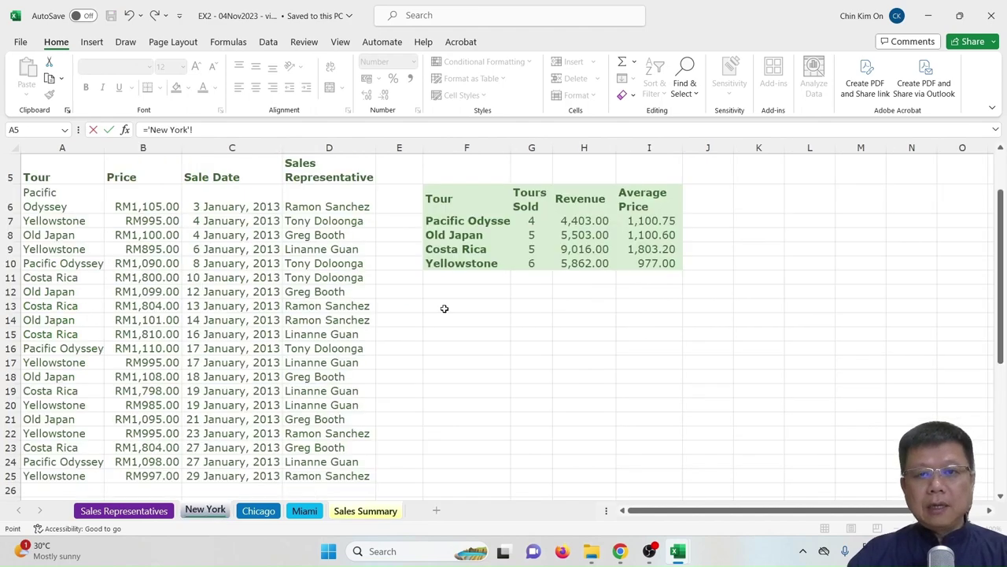
pyautogui.click(538, 221)
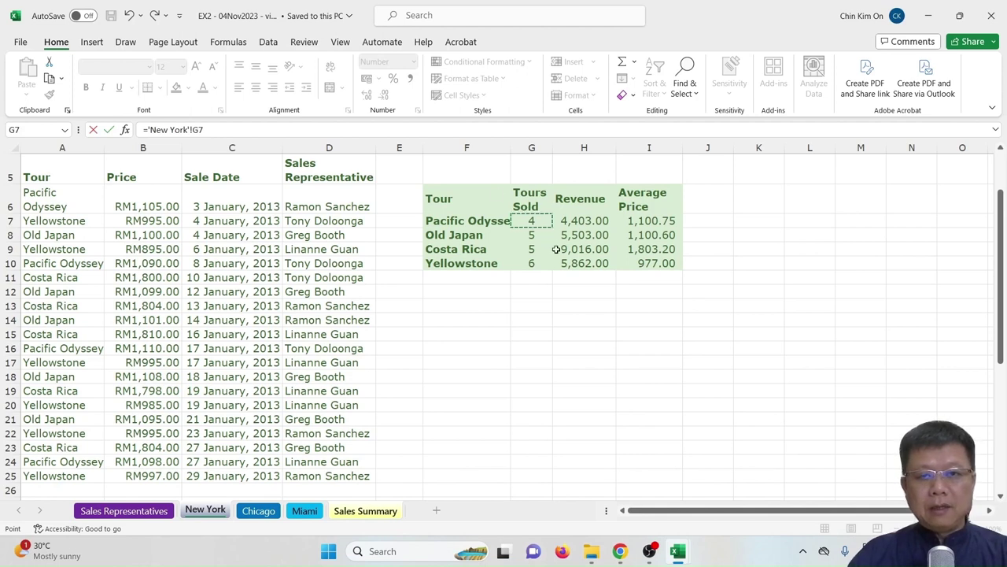
pyautogui.write('+')
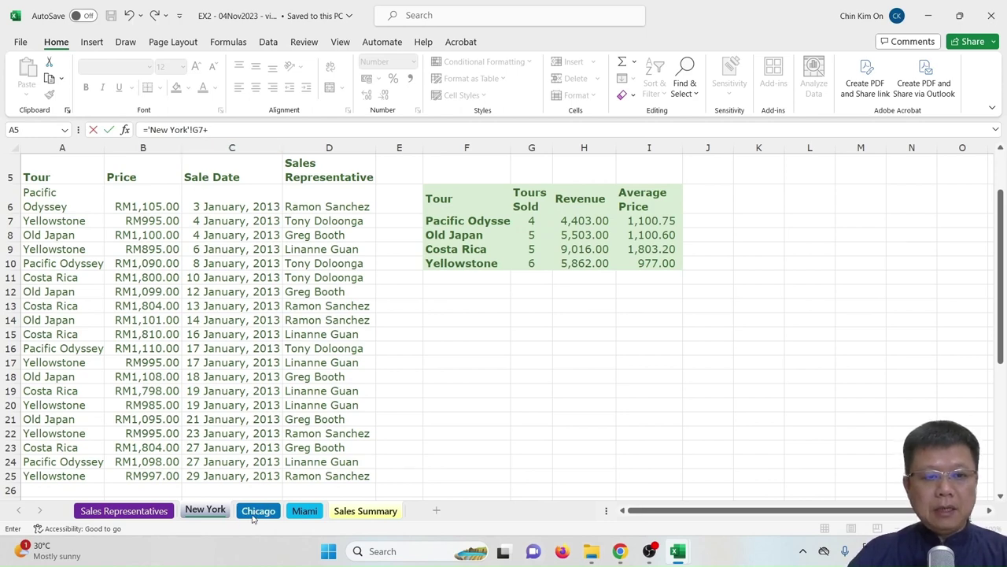
pyautogui.click(259, 510)
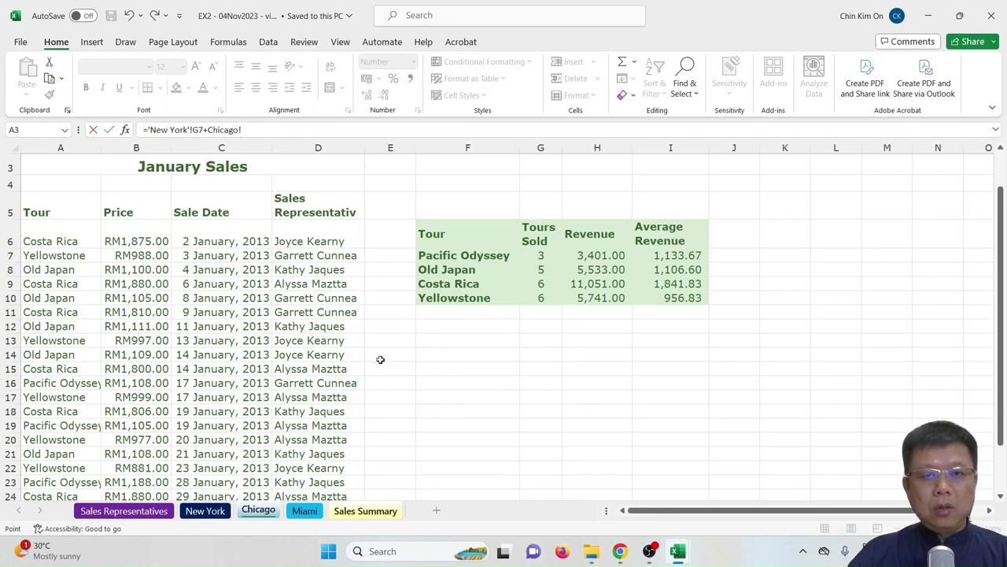
pyautogui.click(540, 257)
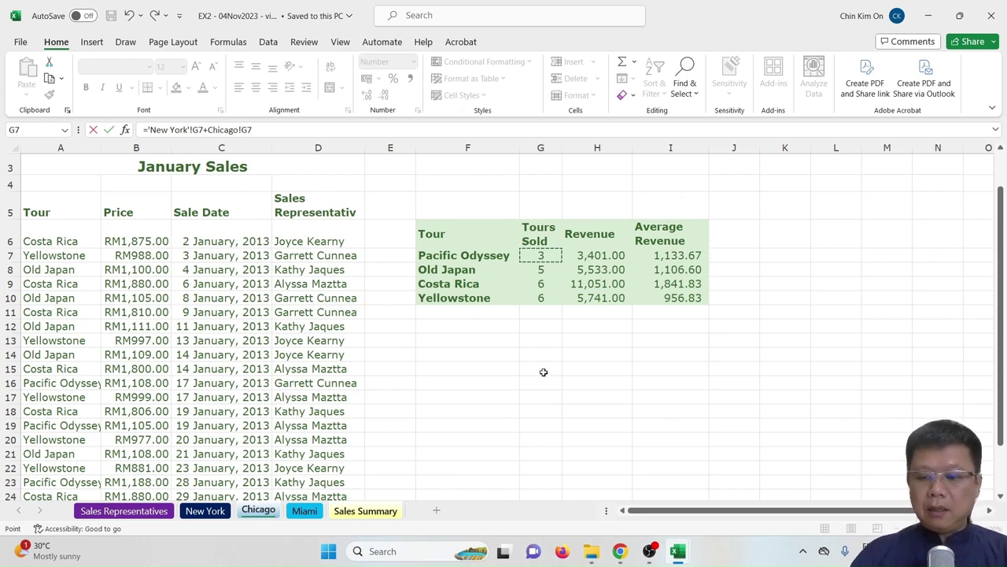
pyautogui.write('+')
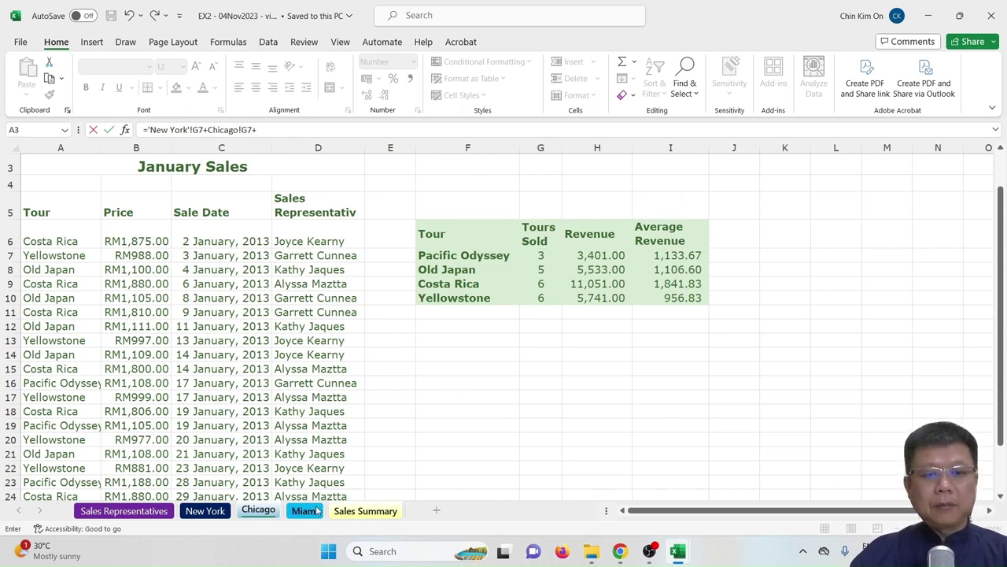
pyautogui.click(306, 511)
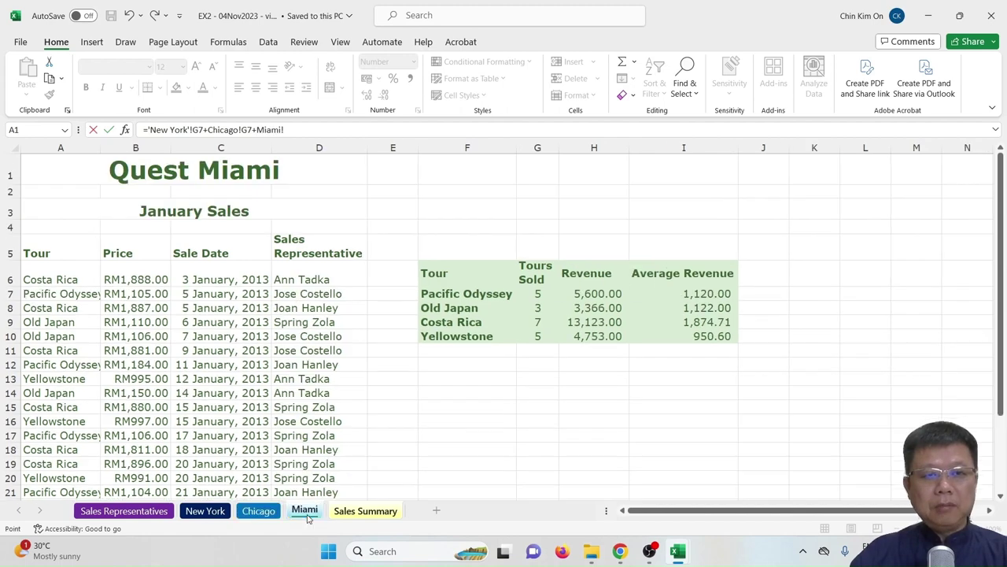
pyautogui.click(536, 295)
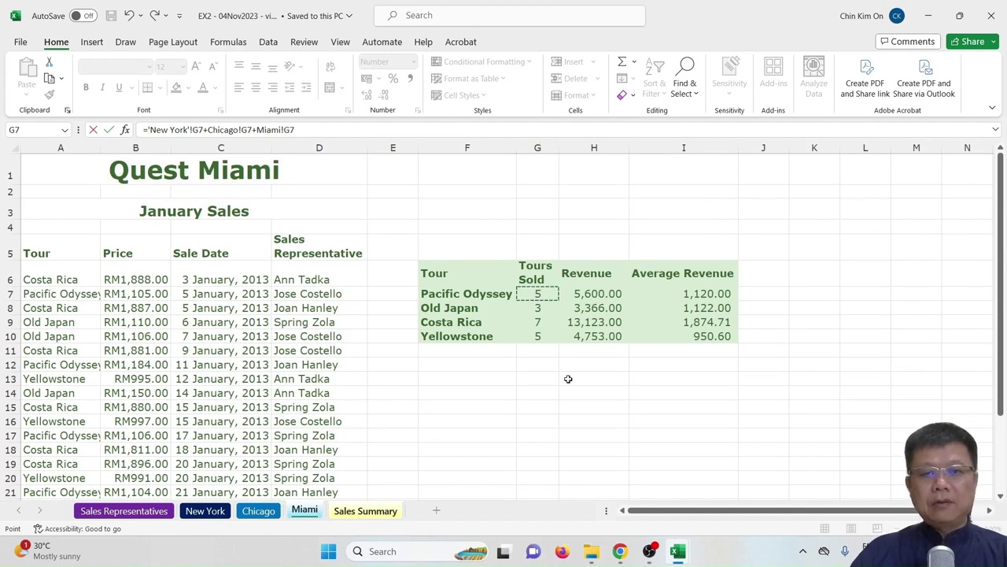
pyautogui.press('Return')
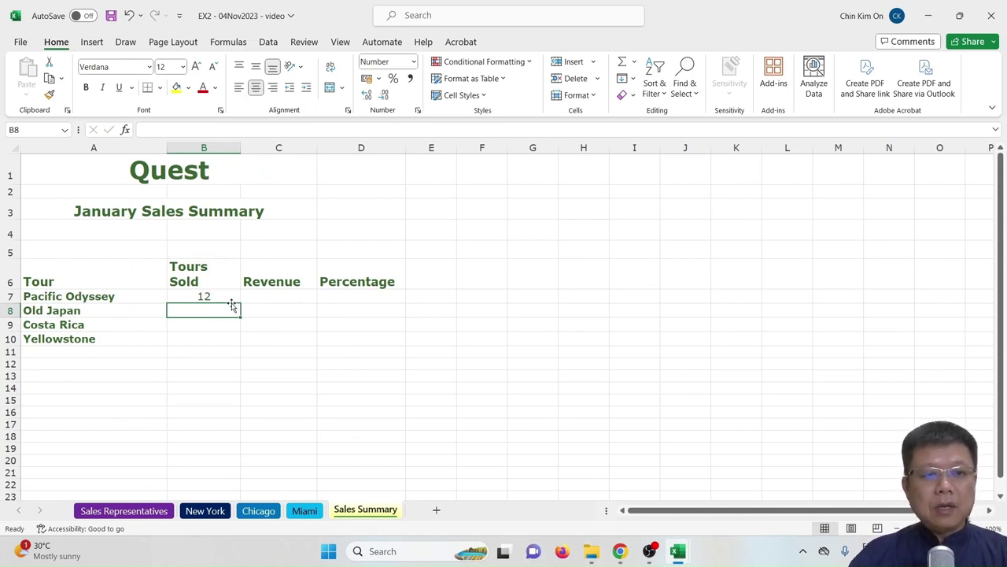
pyautogui.click(185, 297)
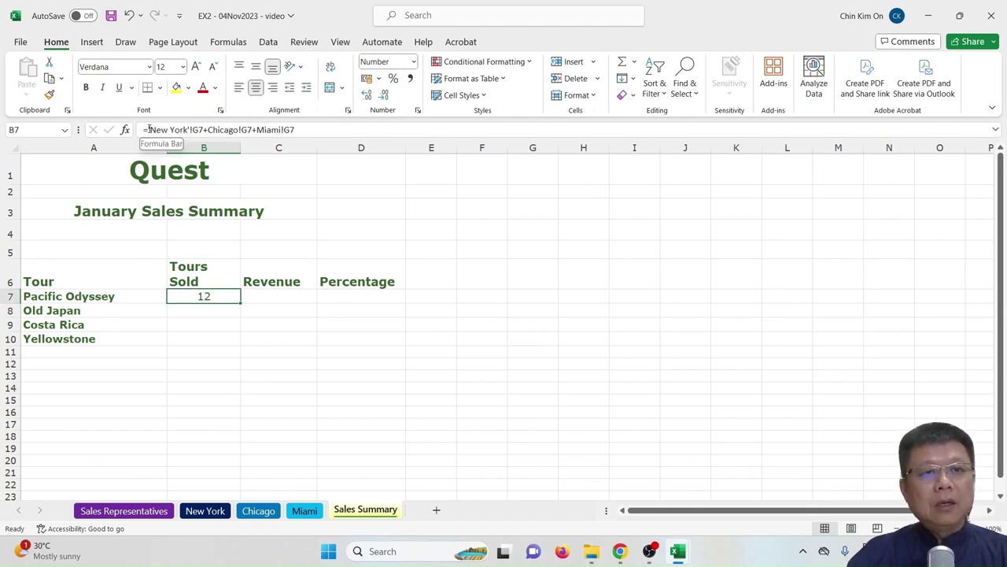
pyautogui.moveTo(147, 129); pyautogui.dragTo(203, 129)
pyautogui.click(204, 129)
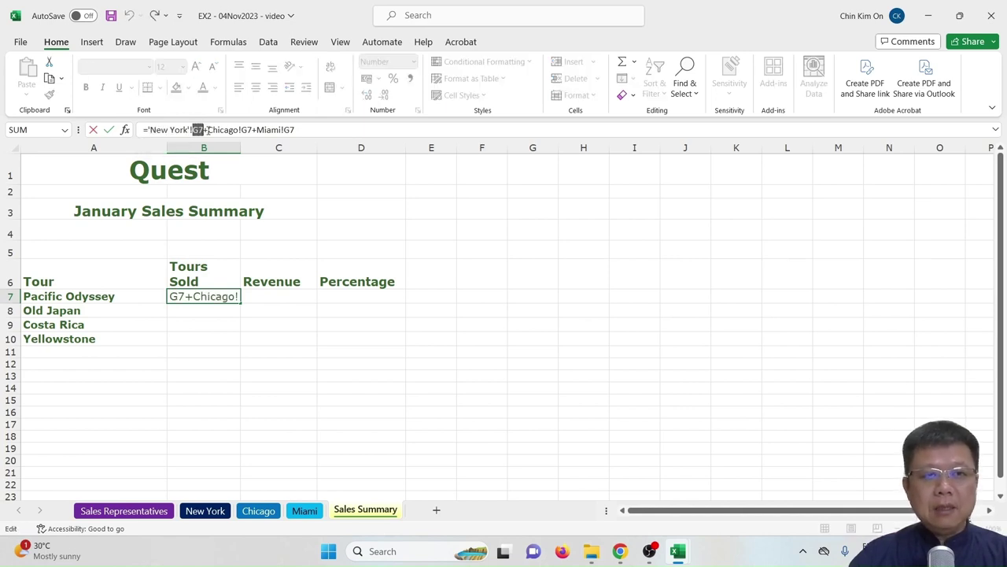
pyautogui.moveTo(208, 129); pyautogui.dragTo(253, 130)
pyautogui.click(242, 130)
pyautogui.click(257, 130)
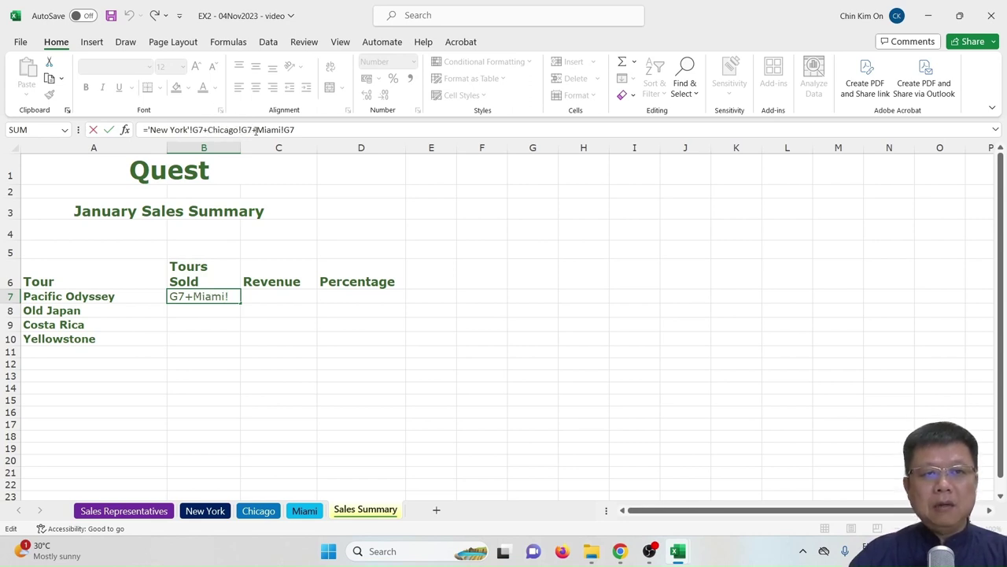
pyautogui.moveTo(258, 131); pyautogui.dragTo(295, 130)
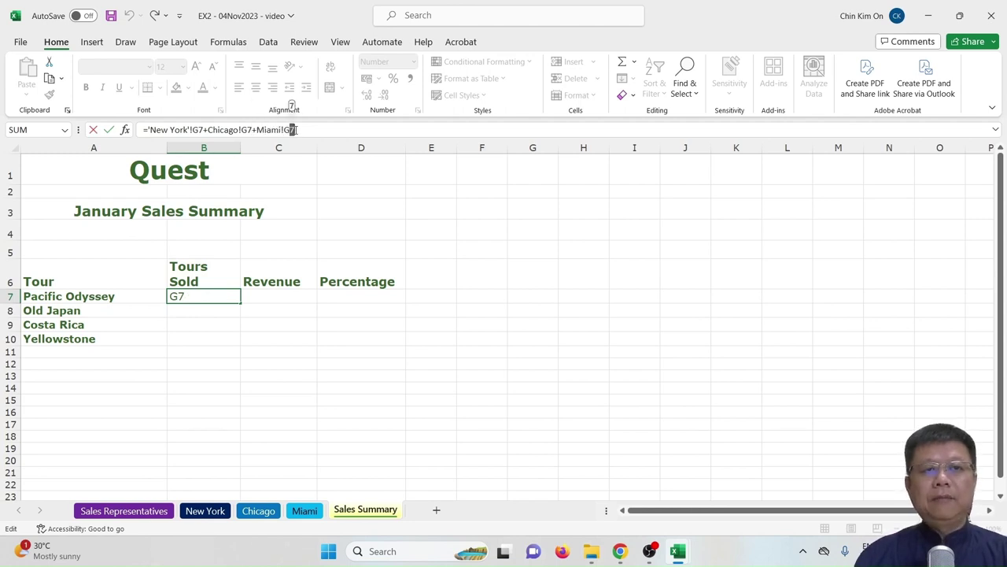
pyautogui.press('Return')
pyautogui.click(235, 302)
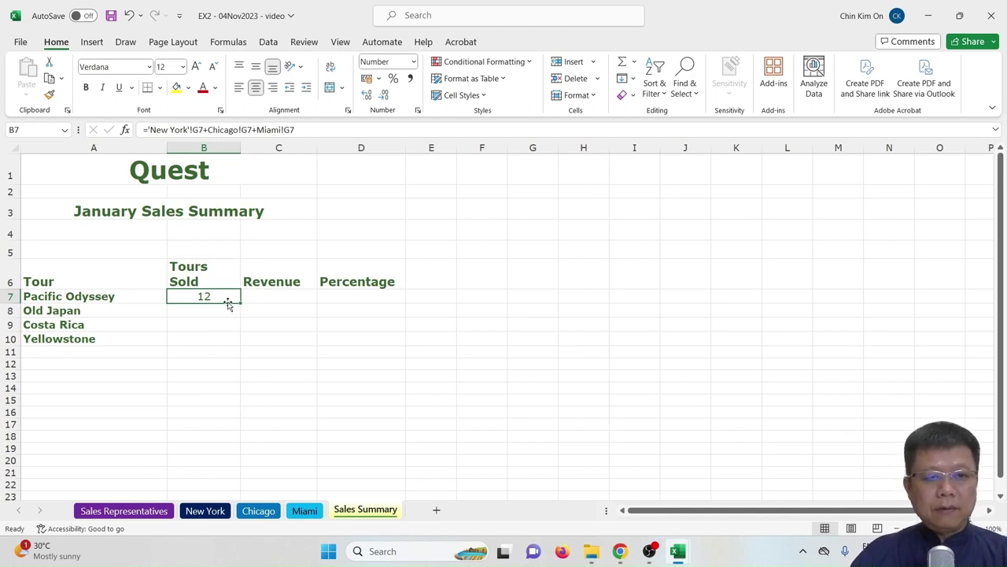
# Fill the Tours Sold total down to B10 (12, 13, 18, 17) and check New York's Yellowstone count.
pyautogui.moveTo(242, 303); pyautogui.dragTo(240, 343)
pyautogui.click(243, 445)
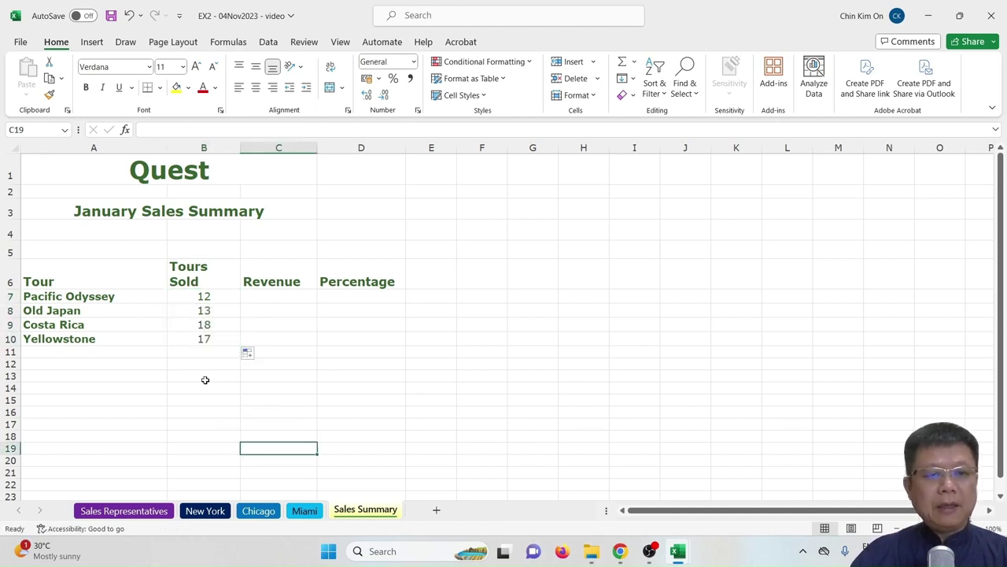
pyautogui.click(192, 340)
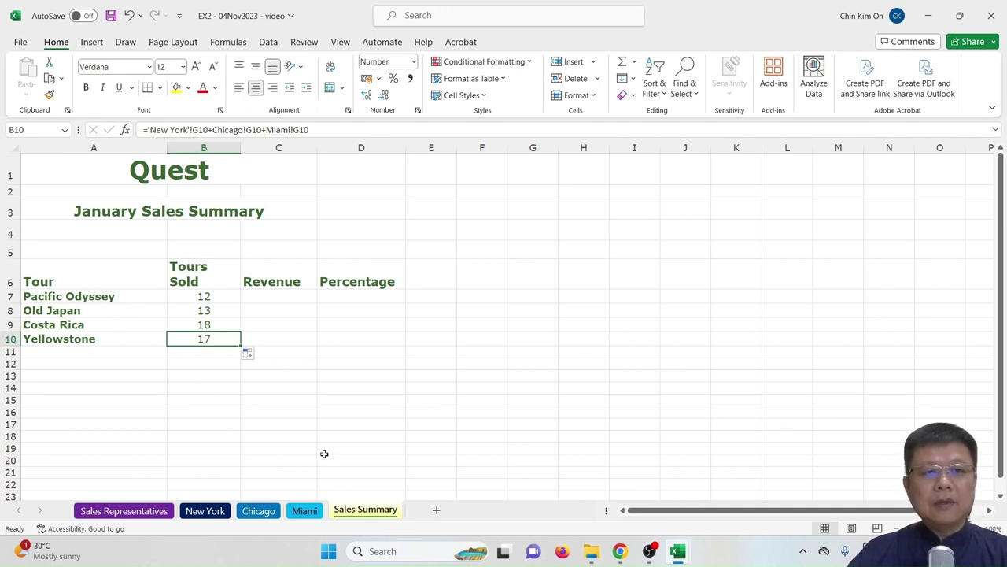
pyautogui.click(205, 512)
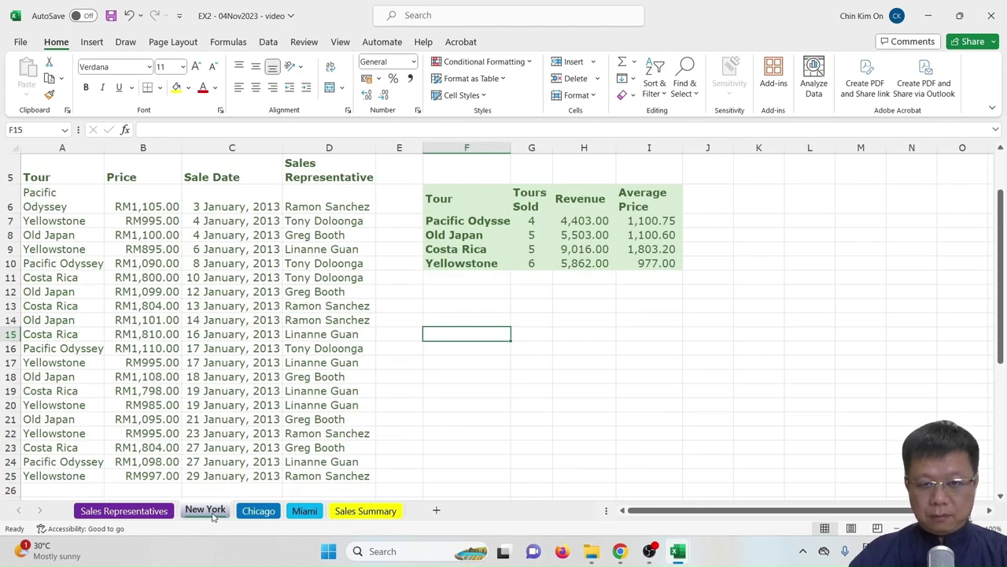
pyautogui.click(531, 148)
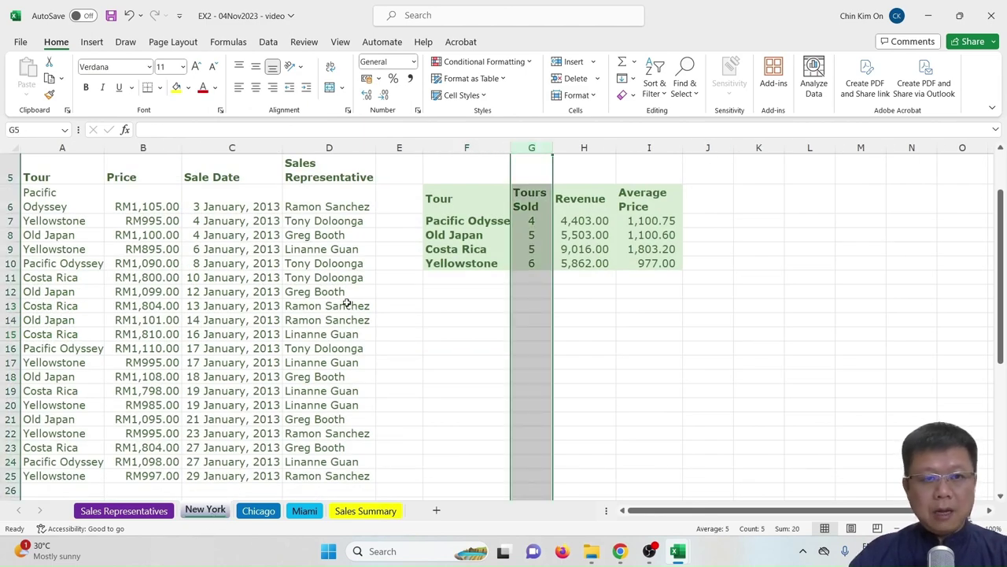
pyautogui.click(11, 270)
pyautogui.click(531, 262)
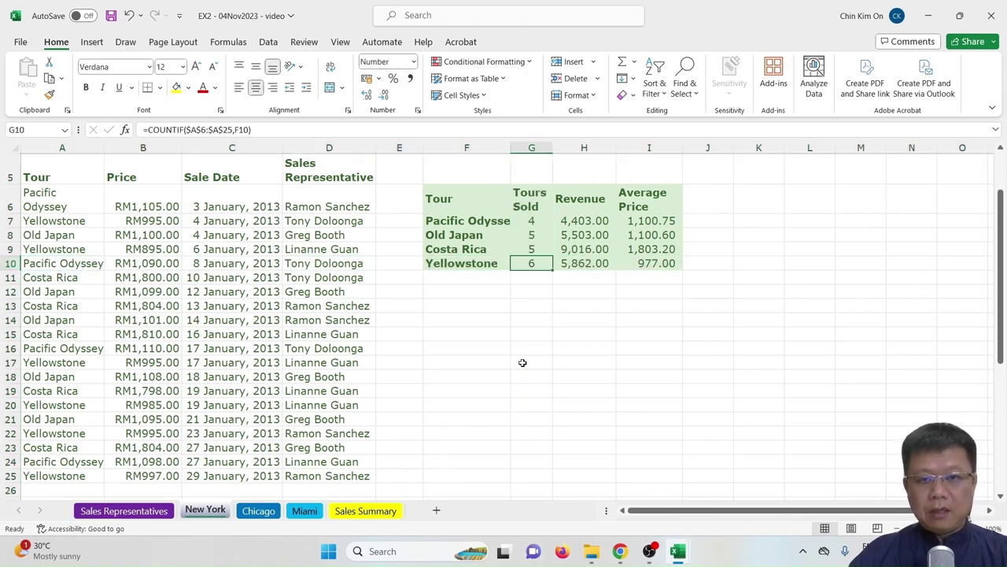
# Compare Chicago's and Miami's Yellowstone tours sold, then reselect the four Sales Summary totals.
pyautogui.click(253, 517)
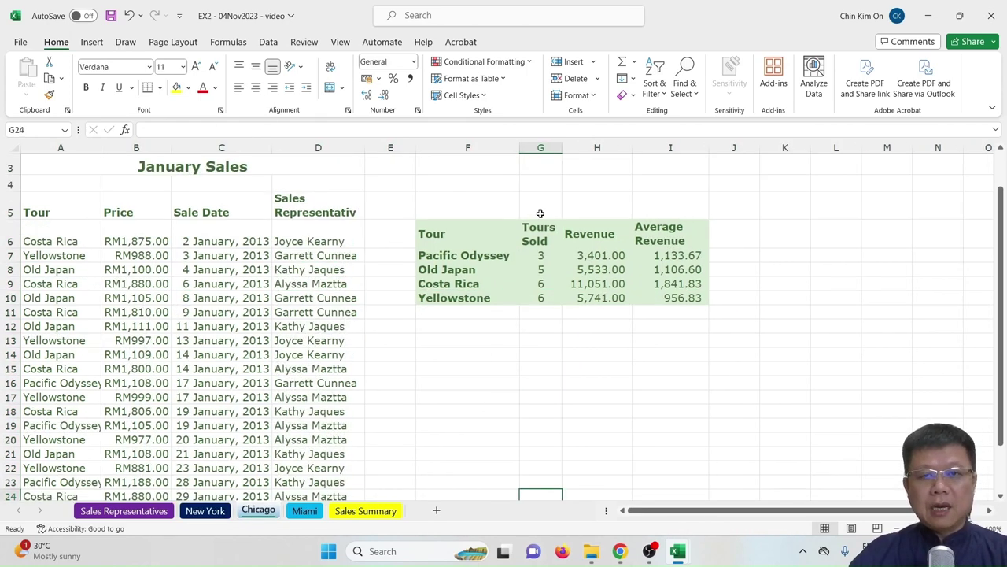
pyautogui.click(540, 149)
pyautogui.click(6, 297)
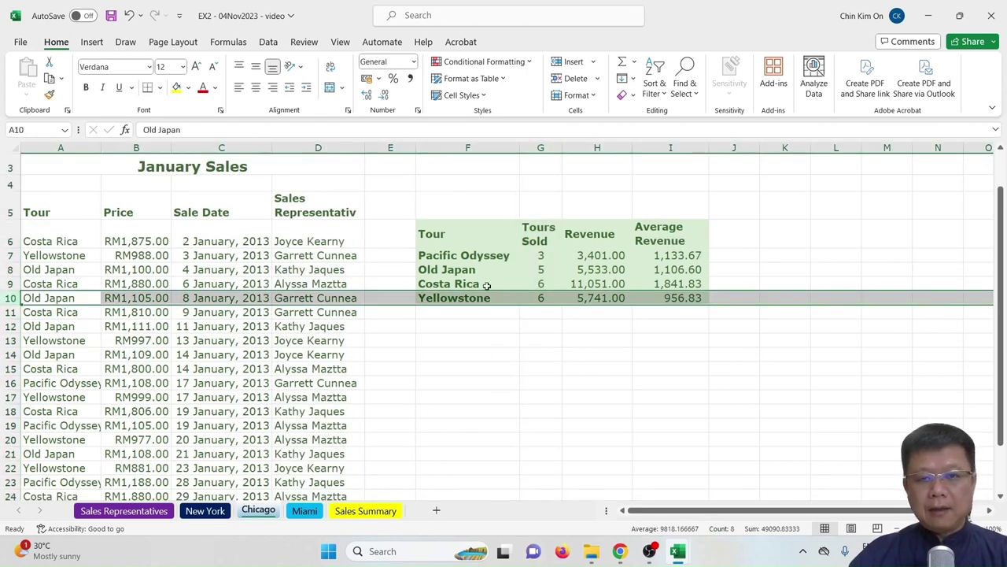
pyautogui.click(549, 298)
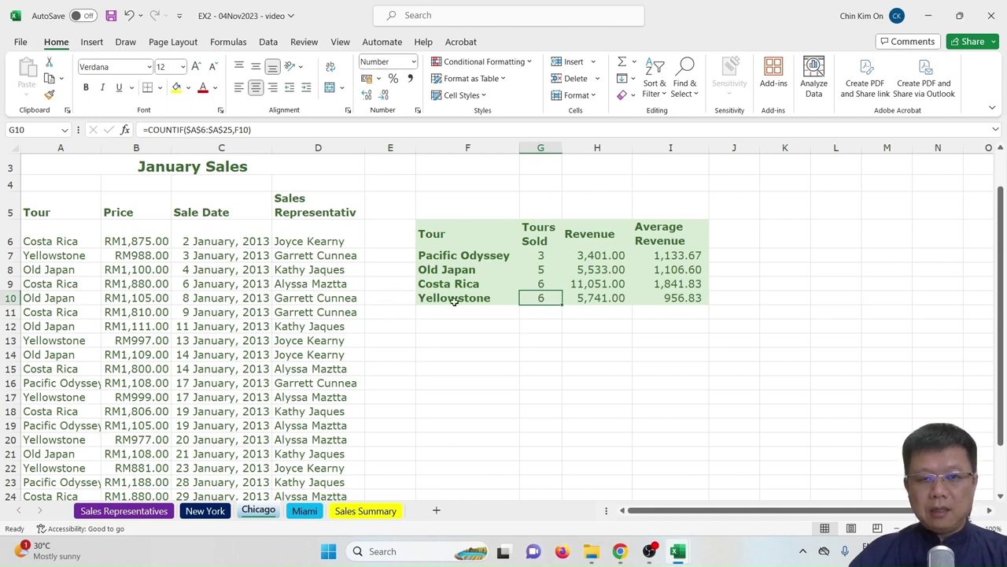
pyautogui.click(303, 511)
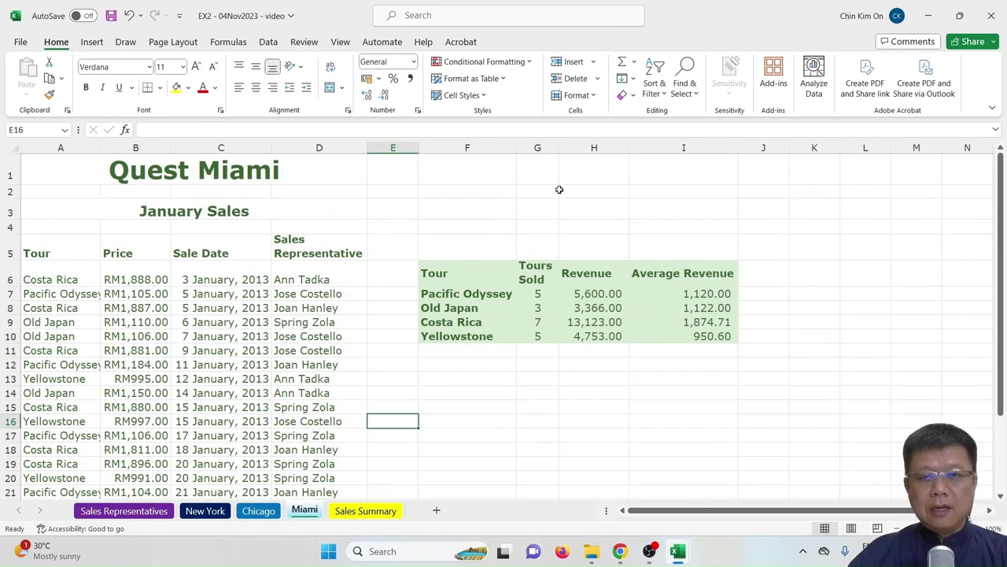
pyautogui.click(537, 148)
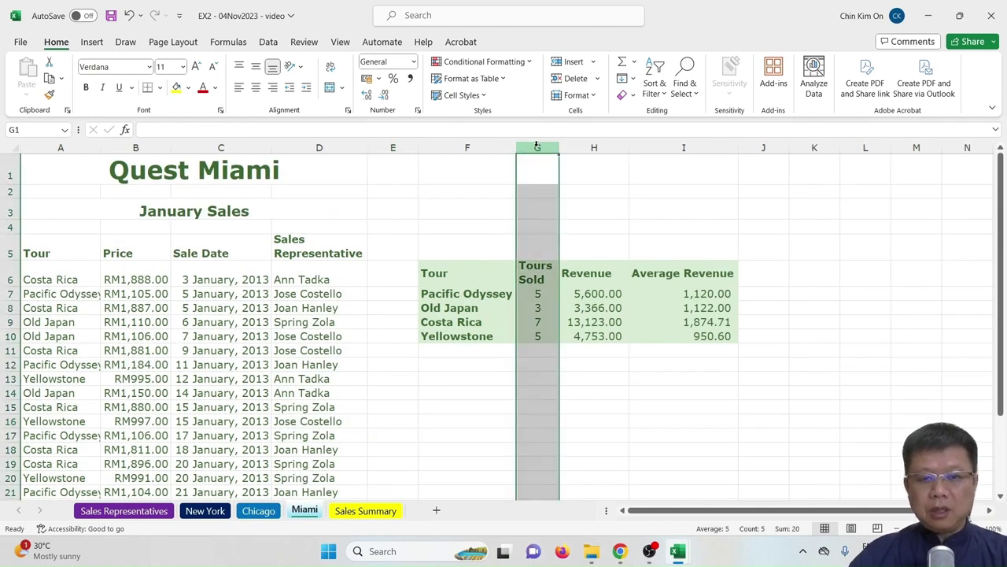
pyautogui.click(10, 336)
pyautogui.click(543, 336)
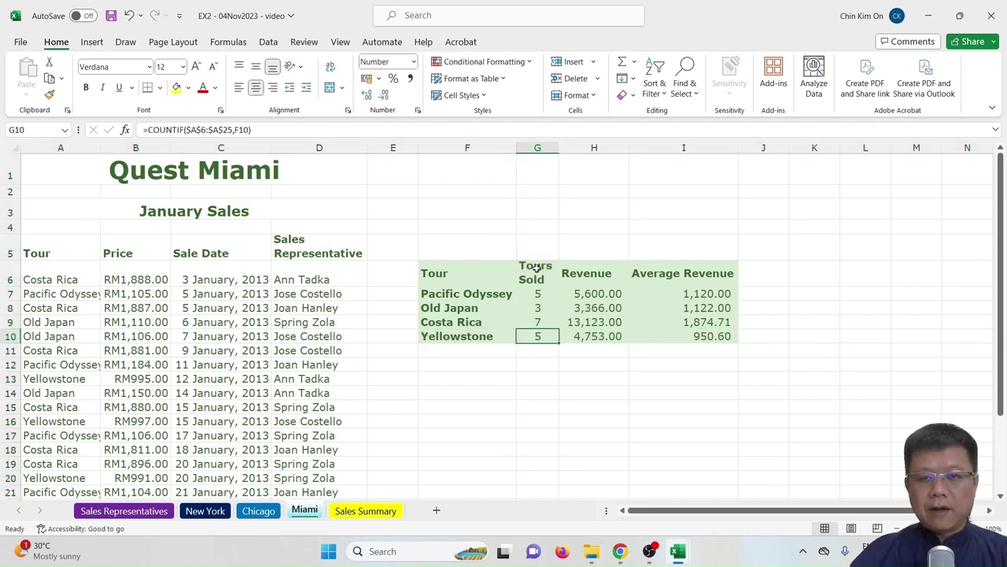
pyautogui.click(366, 510)
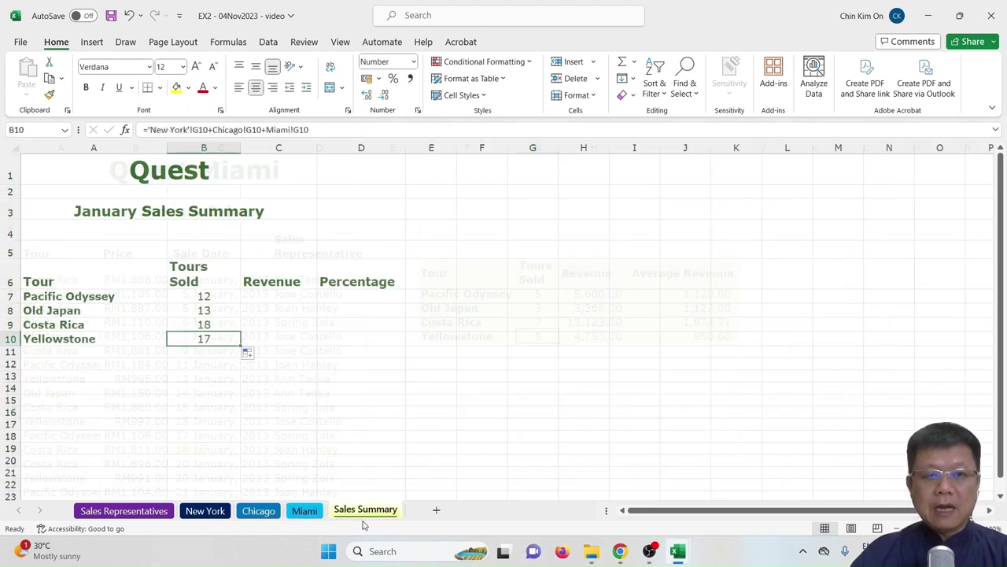
pyautogui.moveTo(218, 300); pyautogui.dragTo(219, 338)
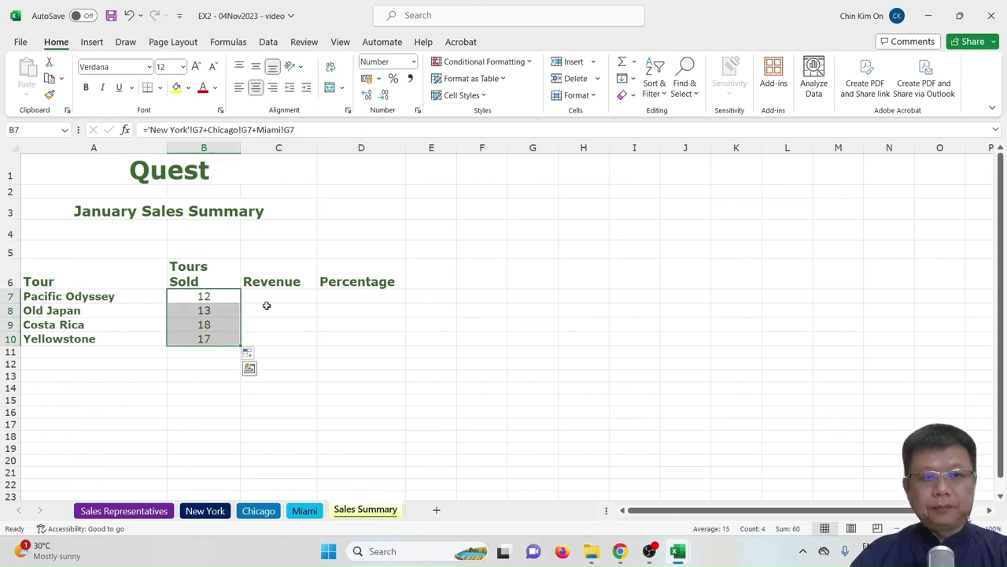
# Inspect Pacific Odyssey's revenue formula in H7 on the New York sheet.
pyautogui.click(266, 298)
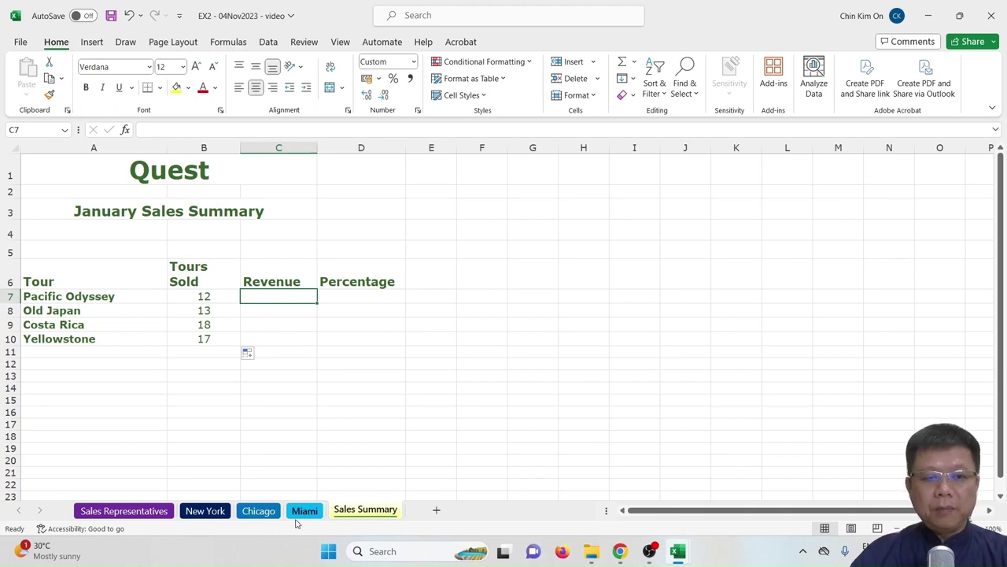
pyautogui.click(224, 517)
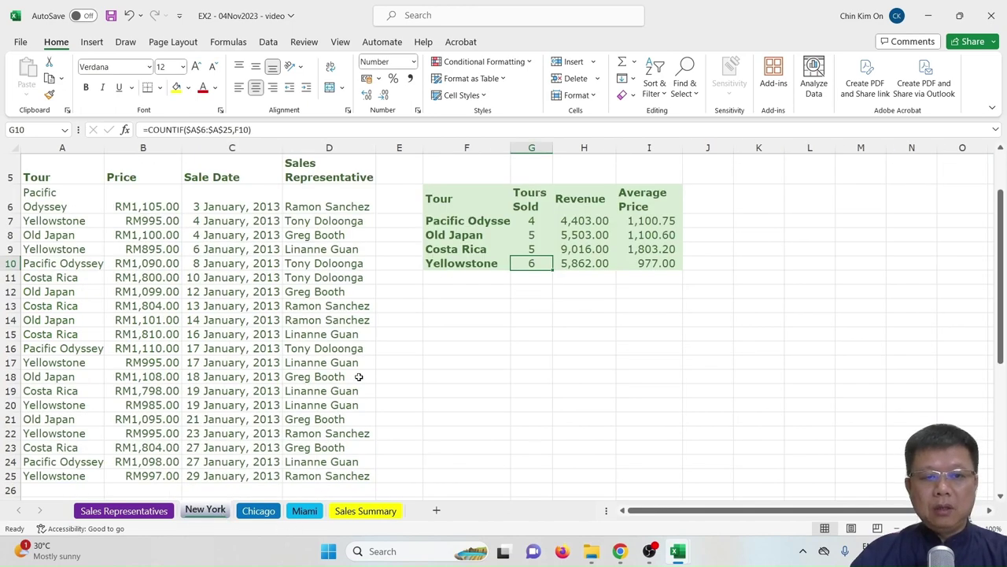
pyautogui.click(585, 145)
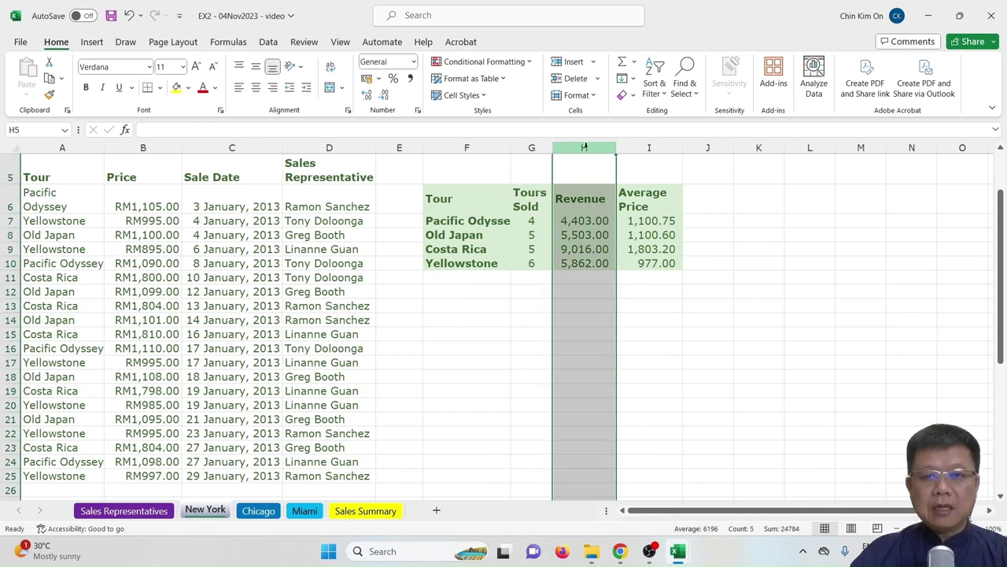
pyautogui.click(8, 221)
pyautogui.click(585, 148)
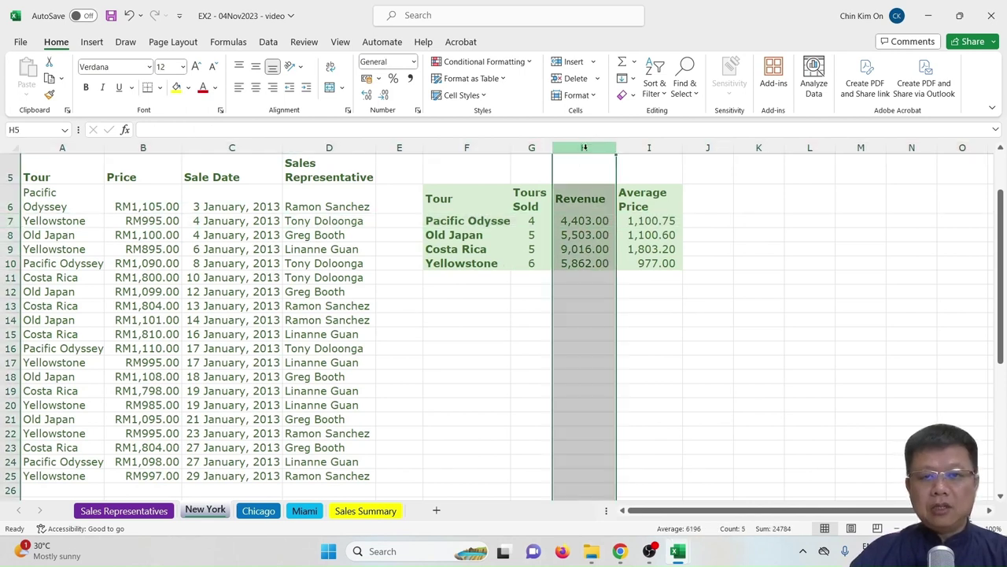
pyautogui.click(580, 220)
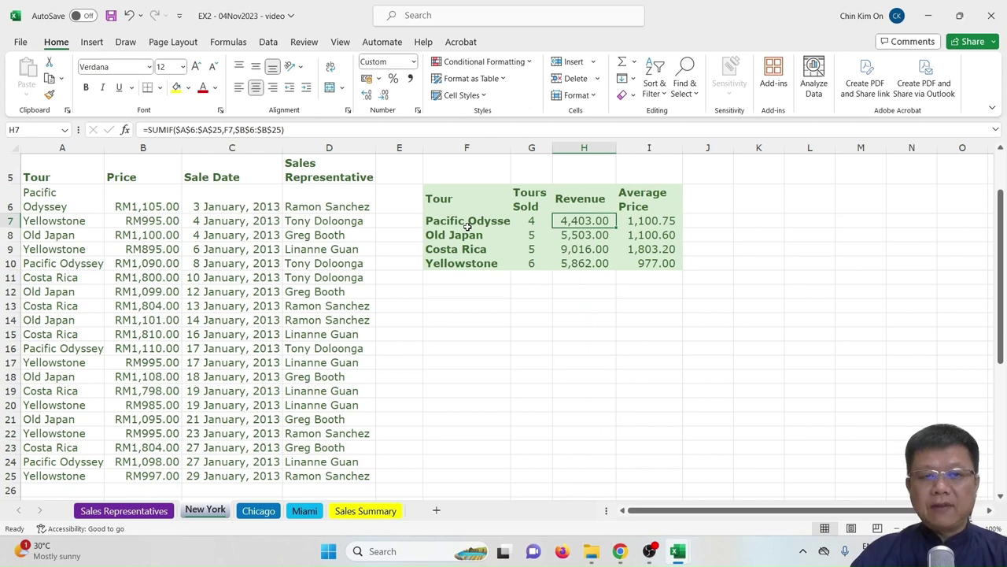
pyautogui.click(365, 510)
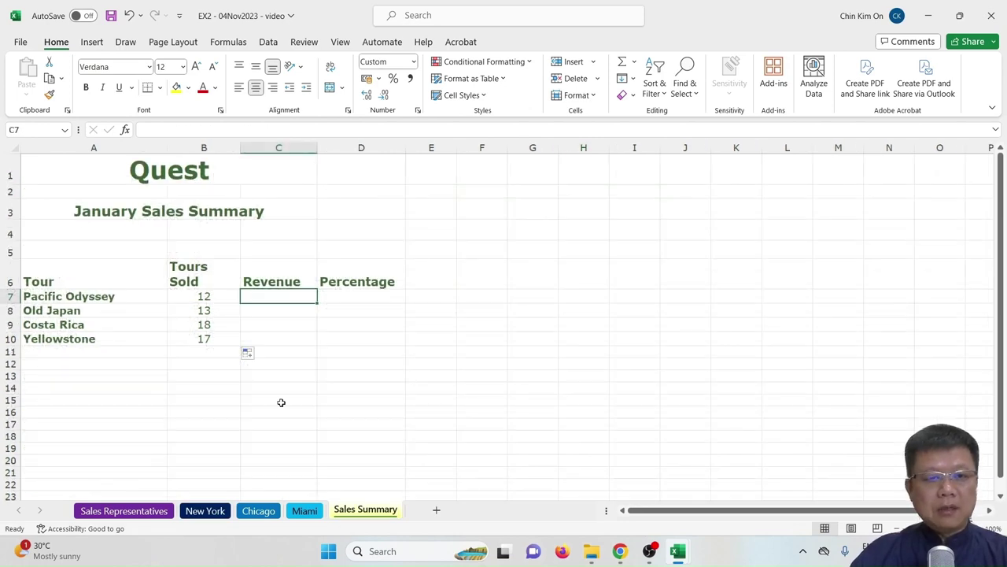
# Fill B7's cross-sheet formula right into C7, giving Pacific Odyssey revenue of 13404.
pyautogui.click(225, 296)
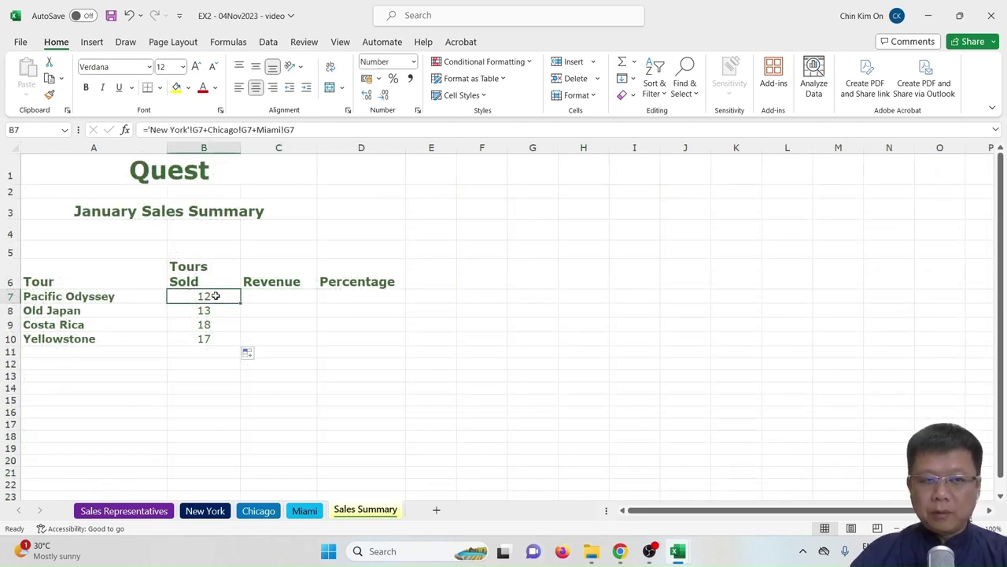
pyautogui.moveTo(240, 303); pyautogui.dragTo(309, 304)
pyautogui.click(306, 298)
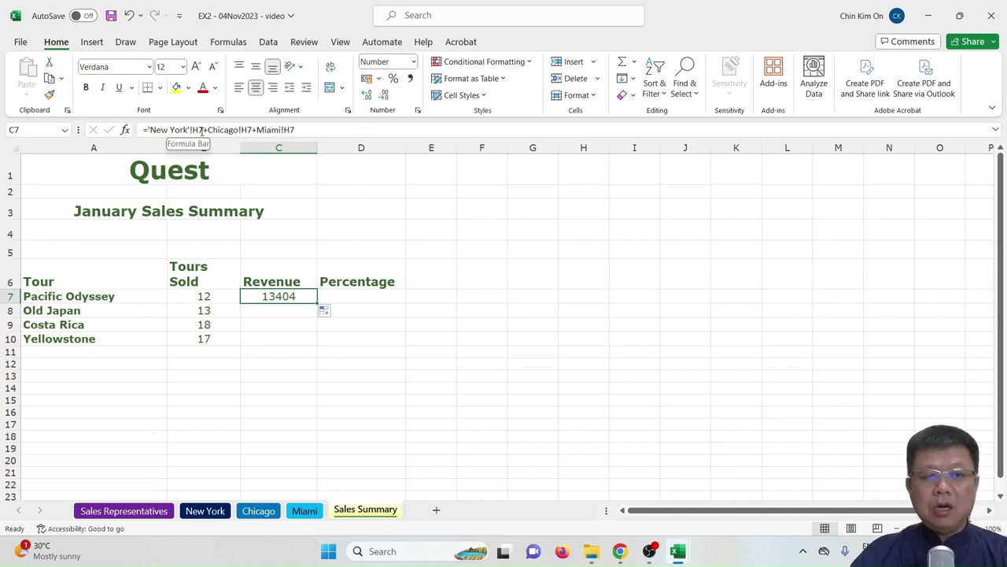
pyautogui.click(206, 510)
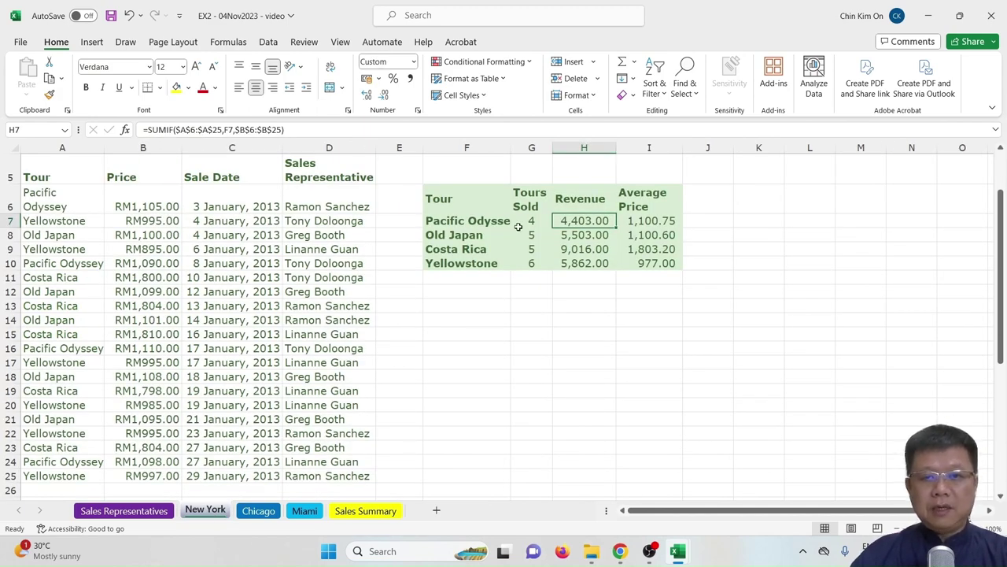
# Check Pacific Odyssey's revenue cells on the Chicago and Miami sheets.
pyautogui.click(262, 518)
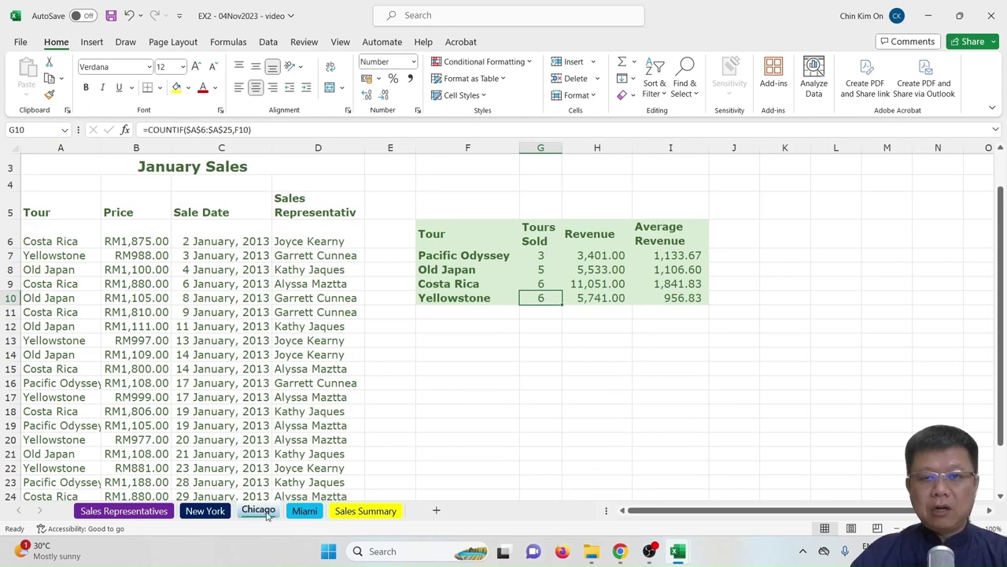
pyautogui.click(597, 148)
pyautogui.click(585, 260)
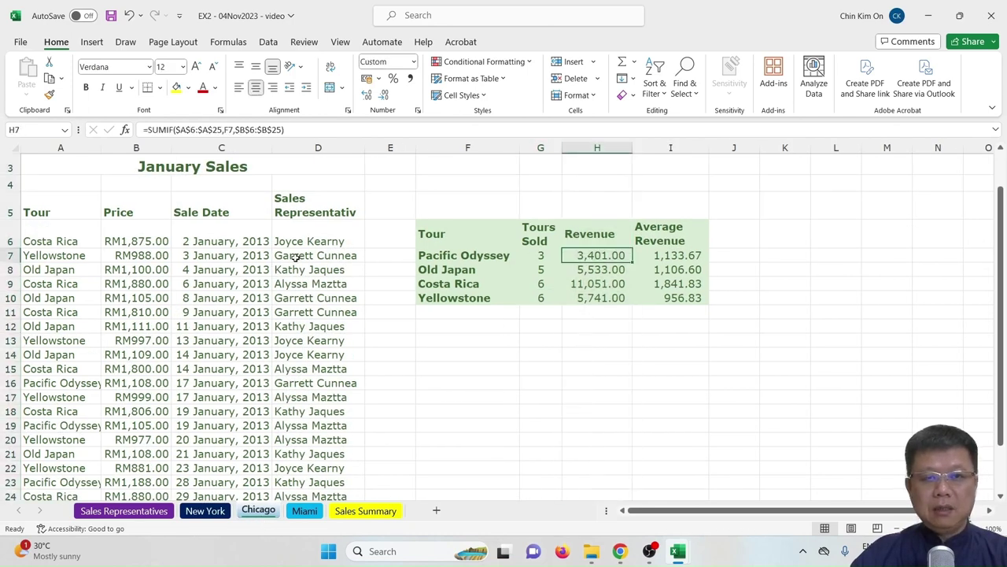
pyautogui.click(10, 255)
pyautogui.click(306, 511)
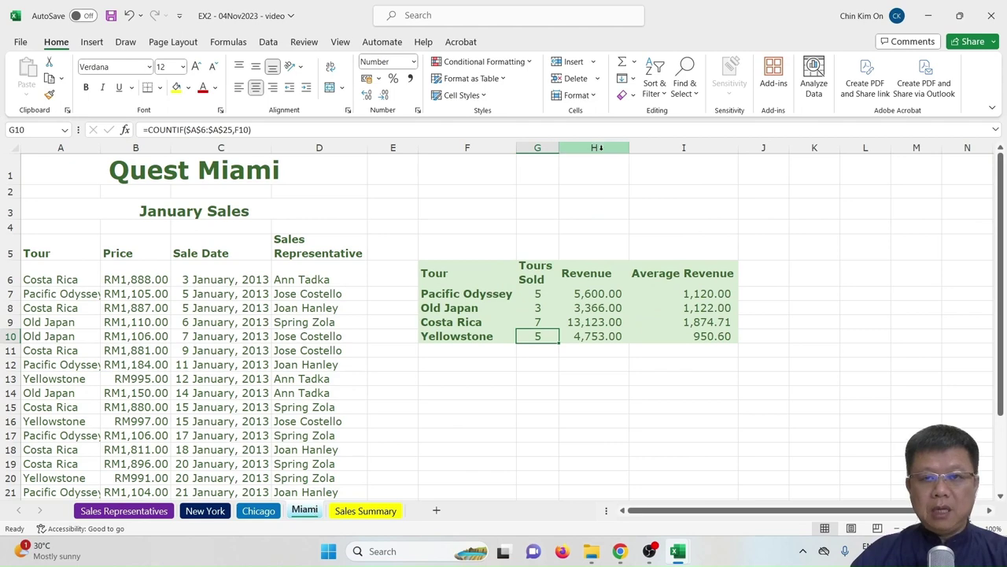
pyautogui.click(594, 148)
pyautogui.click(581, 296)
pyautogui.click(10, 295)
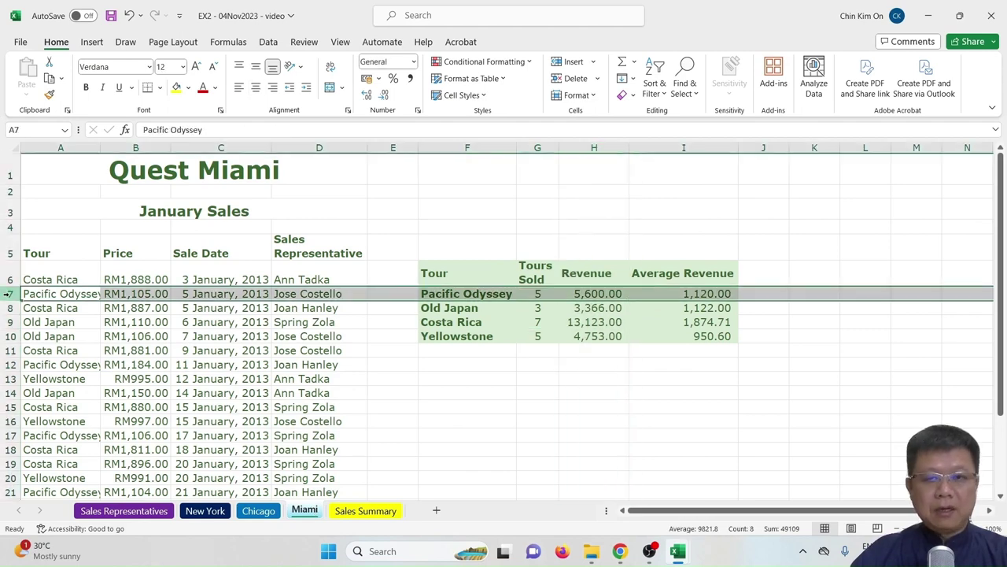
pyautogui.click(363, 513)
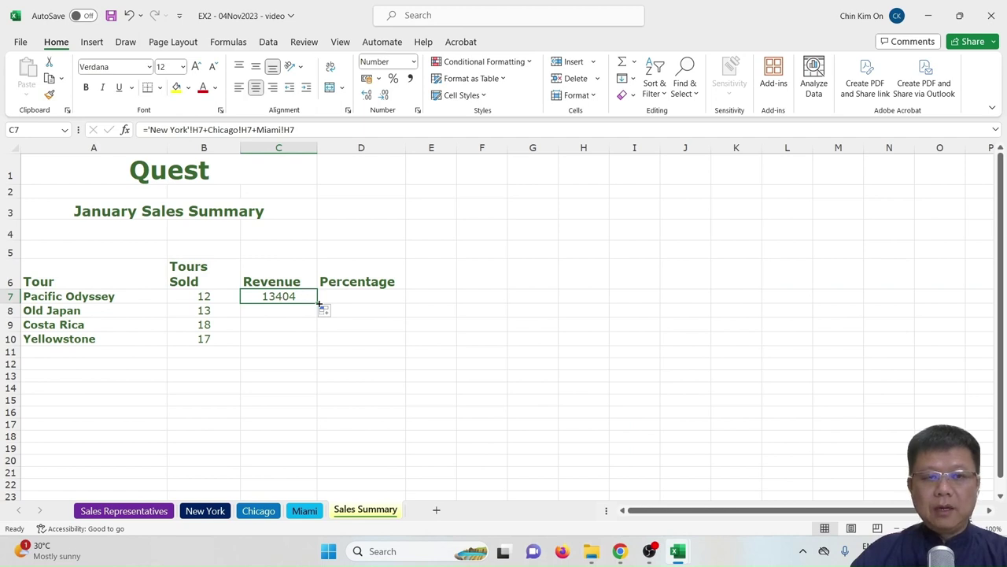
# Fill the C7 revenue formula down to C10 and inspect the copied formulas.
pyautogui.press('BackSpace')
pyautogui.click(312, 362)
pyautogui.hotkey('ctrl', 'z')
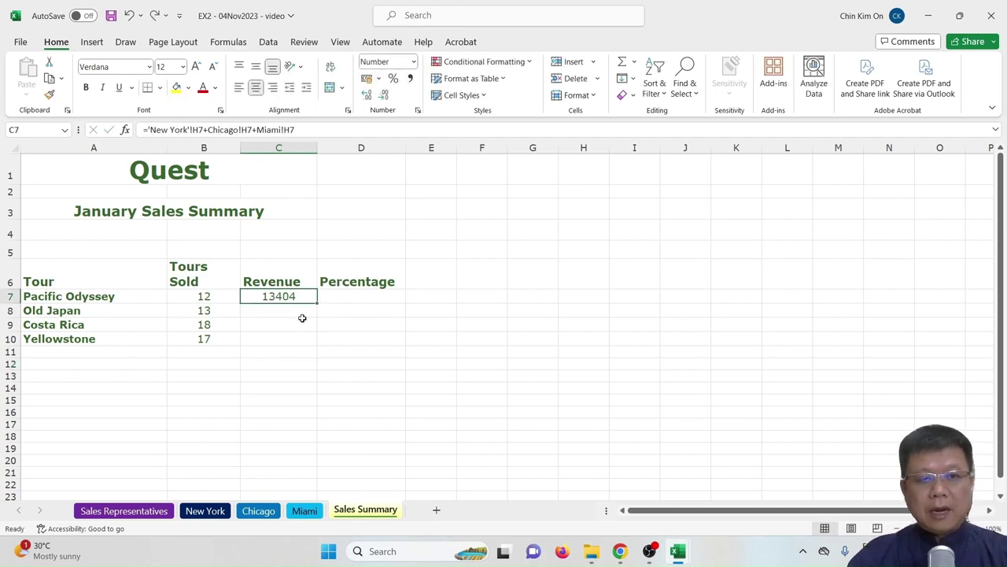
pyautogui.moveTo(318, 302); pyautogui.dragTo(318, 344)
pyautogui.click(287, 361)
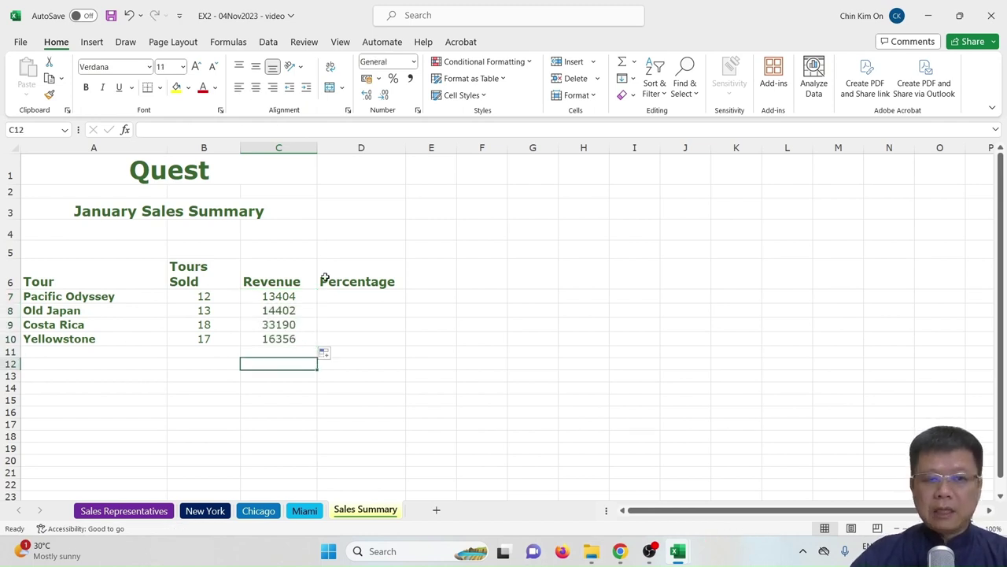
pyautogui.click(288, 325)
pyautogui.click(288, 311)
pyautogui.click(290, 296)
pyautogui.press('Down')
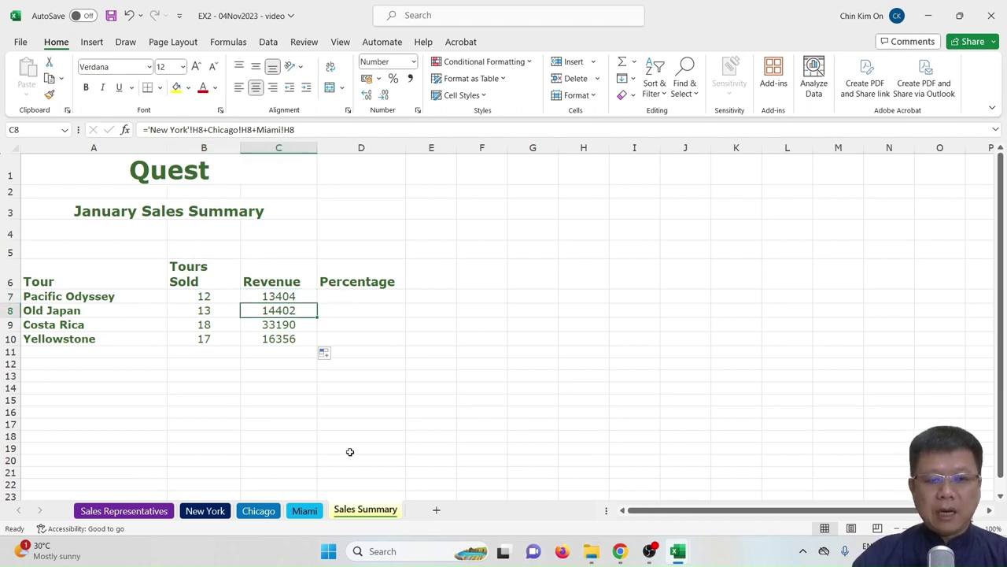
# Compare Old Japan's revenue on the New York, Chicago and Miami sheets.
pyautogui.click(213, 517)
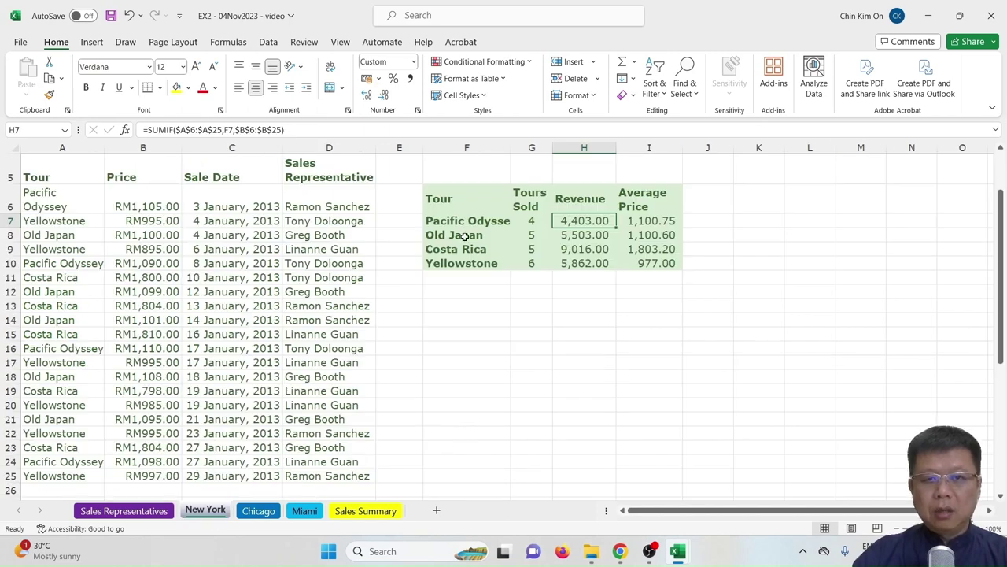
pyautogui.click(579, 236)
pyautogui.click(258, 510)
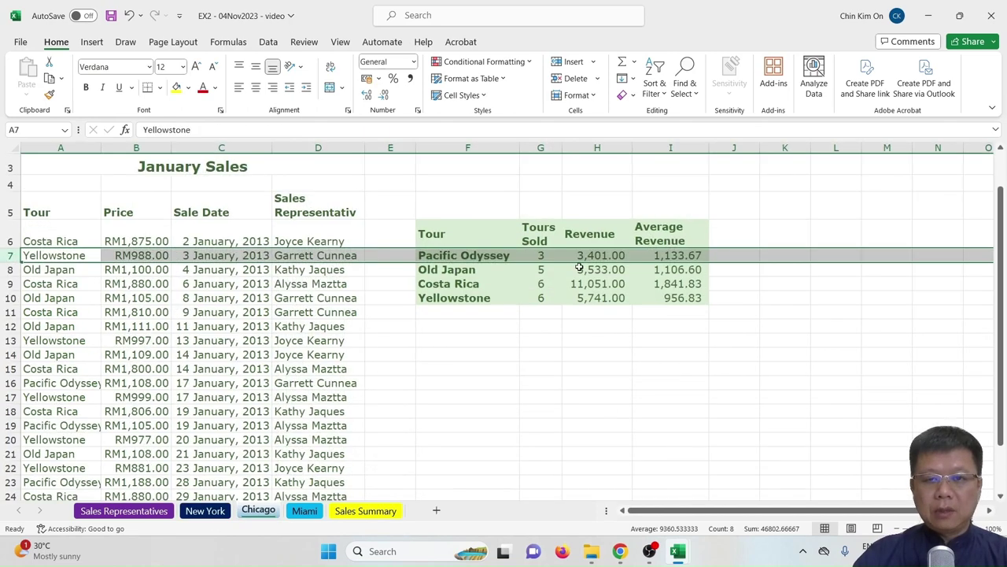
pyautogui.click(583, 268)
pyautogui.click(317, 511)
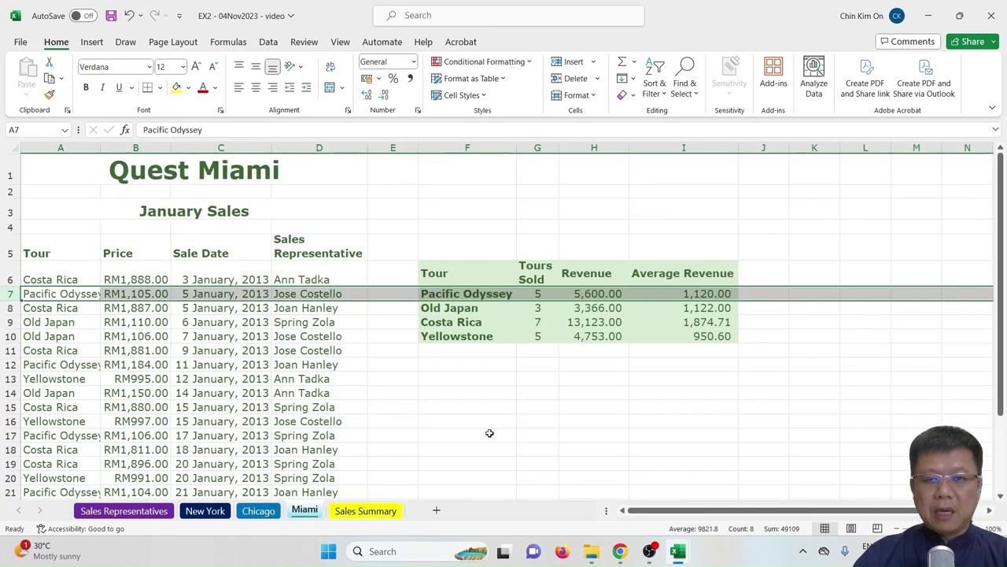
pyautogui.click(582, 307)
pyautogui.click(392, 511)
# Review the revenue formulas giving 13404, 14402, 33190 and 16356.
pyautogui.click(288, 327)
pyautogui.click(280, 335)
pyautogui.click(279, 322)
pyautogui.click(283, 311)
pyautogui.click(282, 296)
pyautogui.click(283, 311)
pyautogui.click(285, 341)
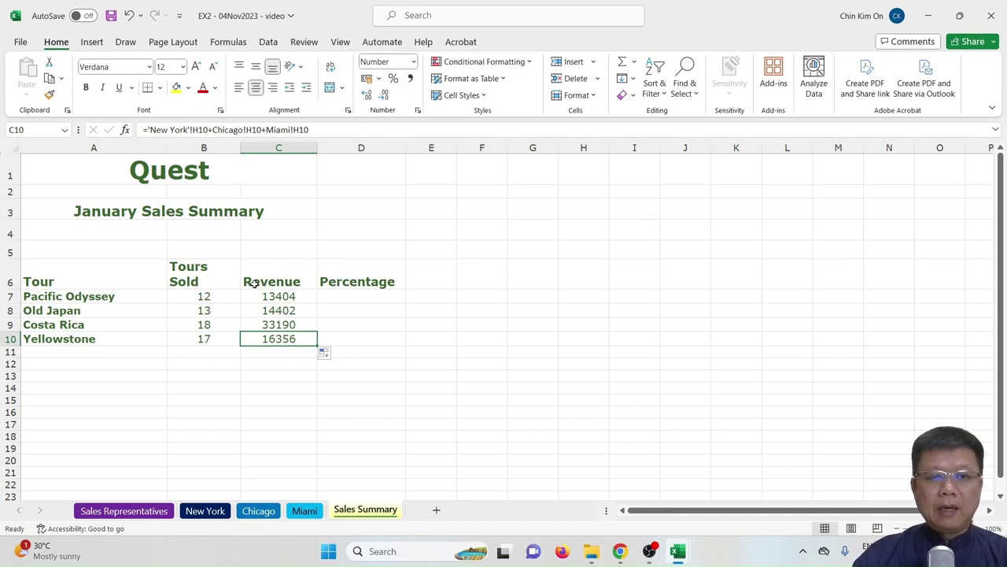
# Rename the Revenue heading to 'Revenue (RM)'.
pyautogui.click(295, 281)
pyautogui.click(245, 129)
pyautogui.write('(RM_')
pyautogui.press('Return')
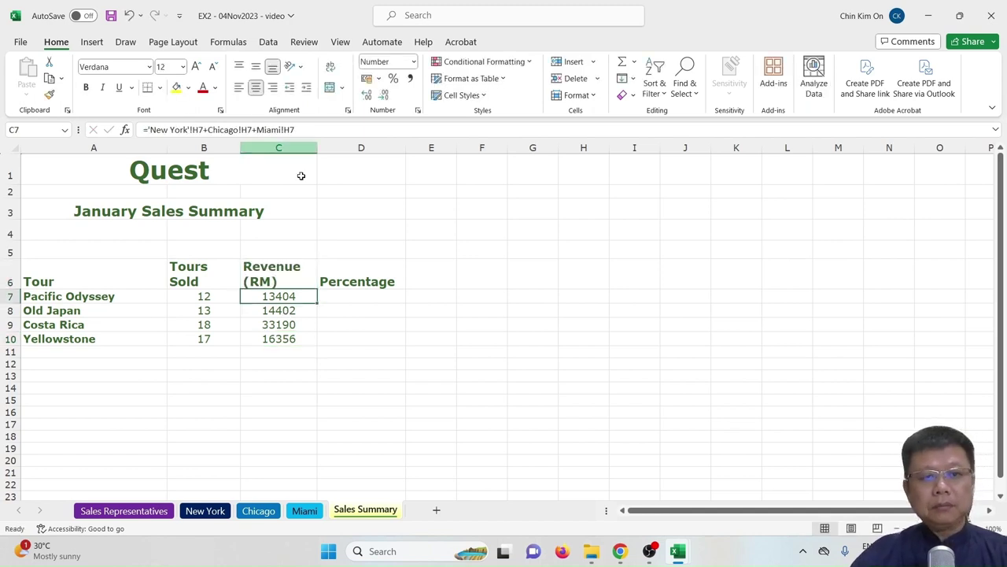
# Apply Comma Style to the four revenue figures in C7:C10.
pyautogui.moveTo(306, 294); pyautogui.dragTo(295, 337)
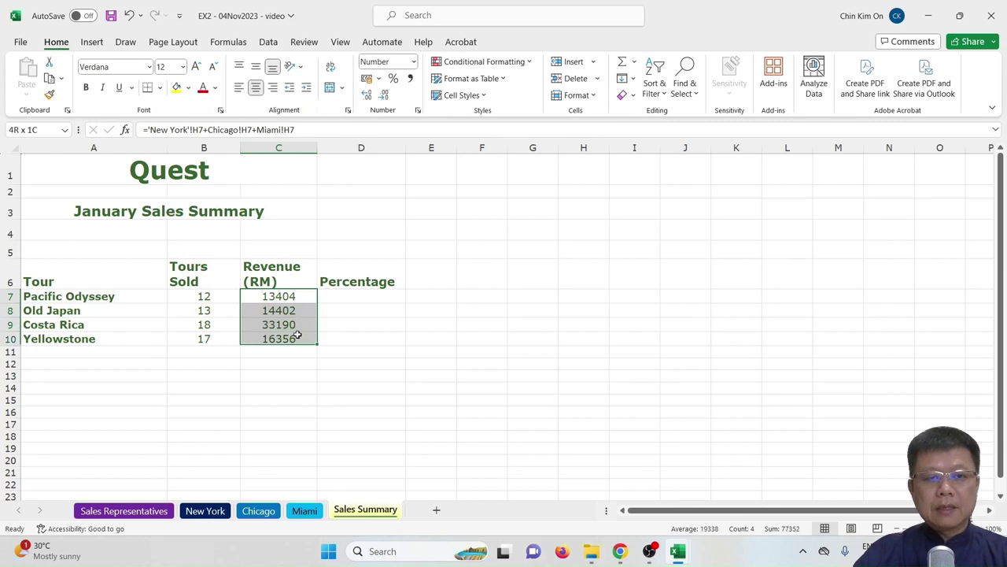
pyautogui.click(410, 83)
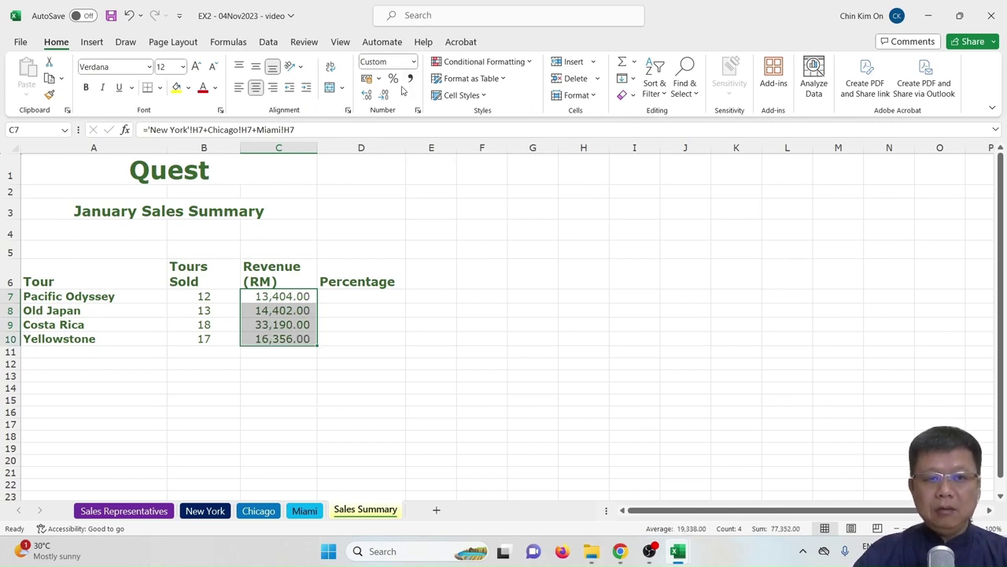
pyautogui.click(310, 387)
pyautogui.moveTo(269, 295); pyautogui.dragTo(277, 334)
pyautogui.click(439, 360)
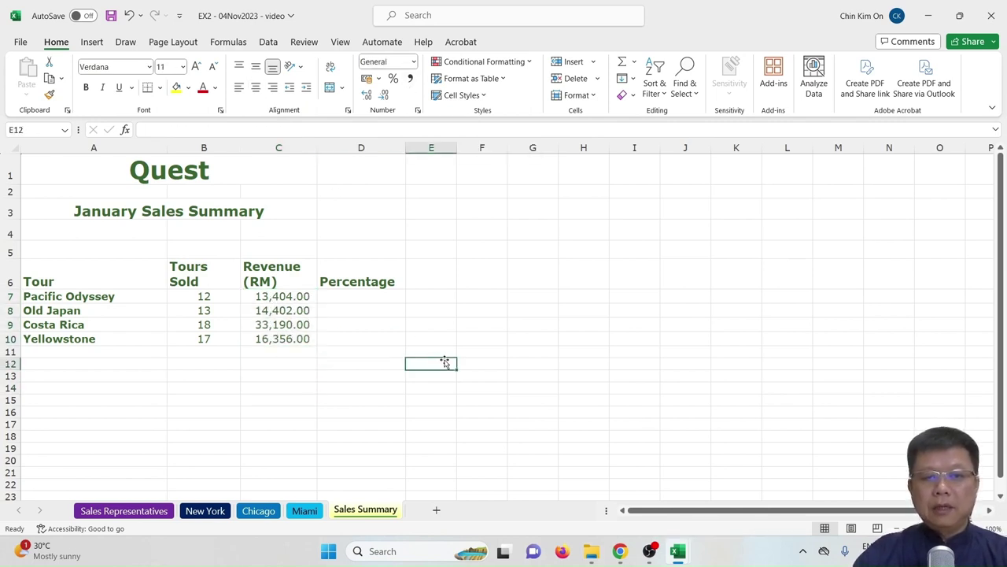
# Look over the Pacific Odyssey row and pick C11 for the revenue total.
pyautogui.click(386, 293)
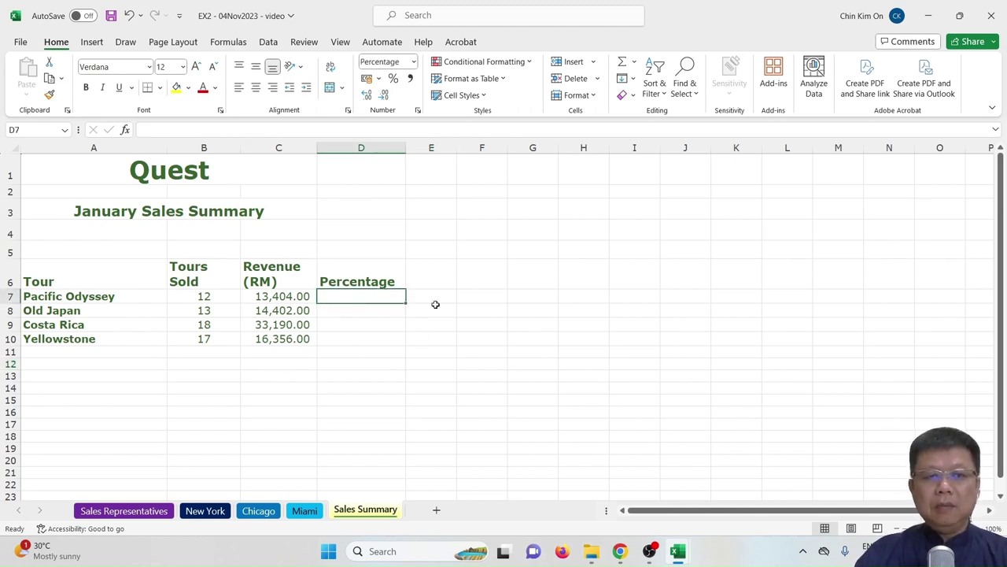
pyautogui.click(288, 299)
pyautogui.click(114, 298)
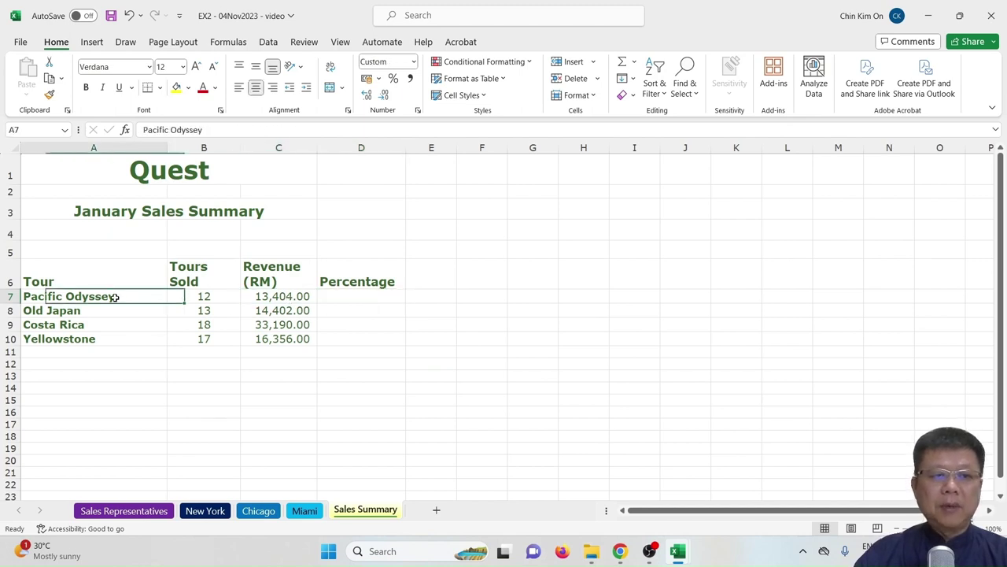
pyautogui.click(386, 296)
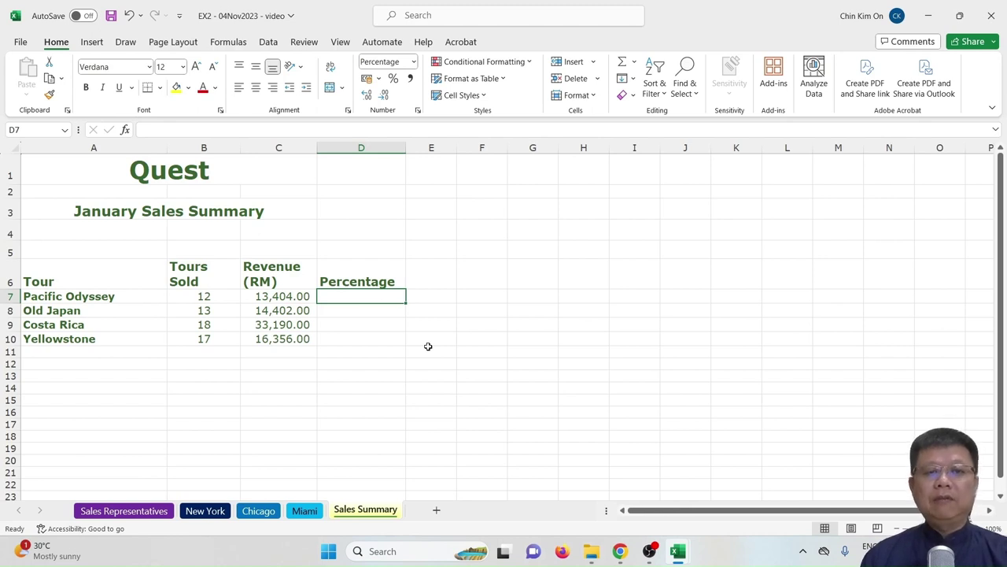
pyautogui.click(294, 354)
pyautogui.moveTo(272, 275); pyautogui.dragTo(277, 332)
pyautogui.click(281, 351)
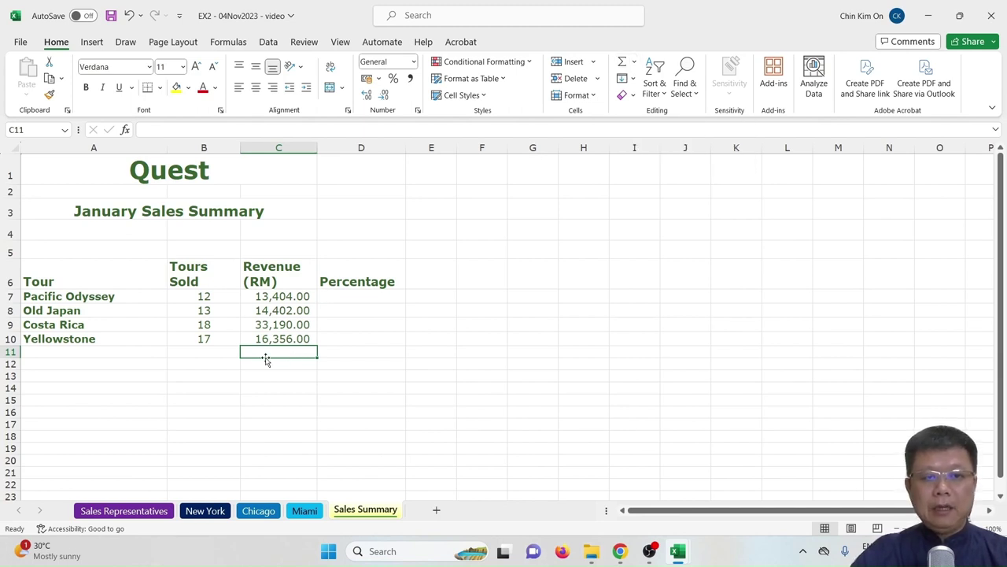
# AutoSum revenue in C11 (77,352.00) and enter =C7/C11 in D7.
pyautogui.click(622, 66)
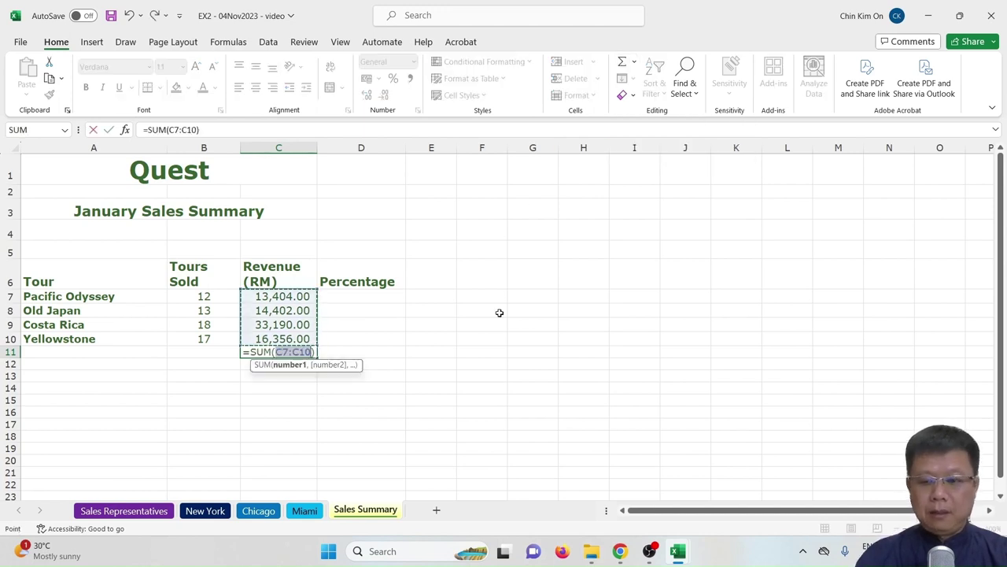
pyautogui.press('Return')
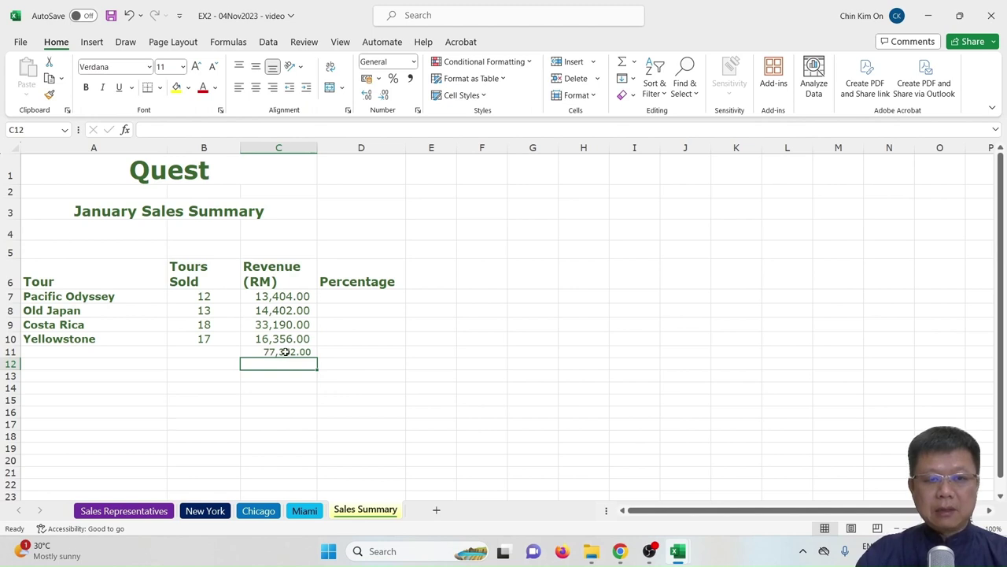
pyautogui.click(381, 293)
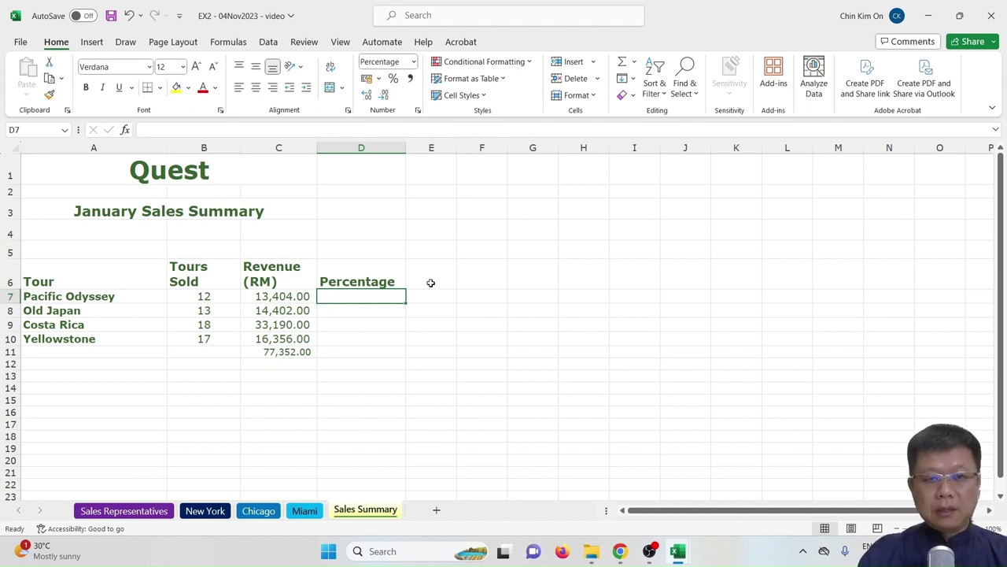
pyautogui.write('=')
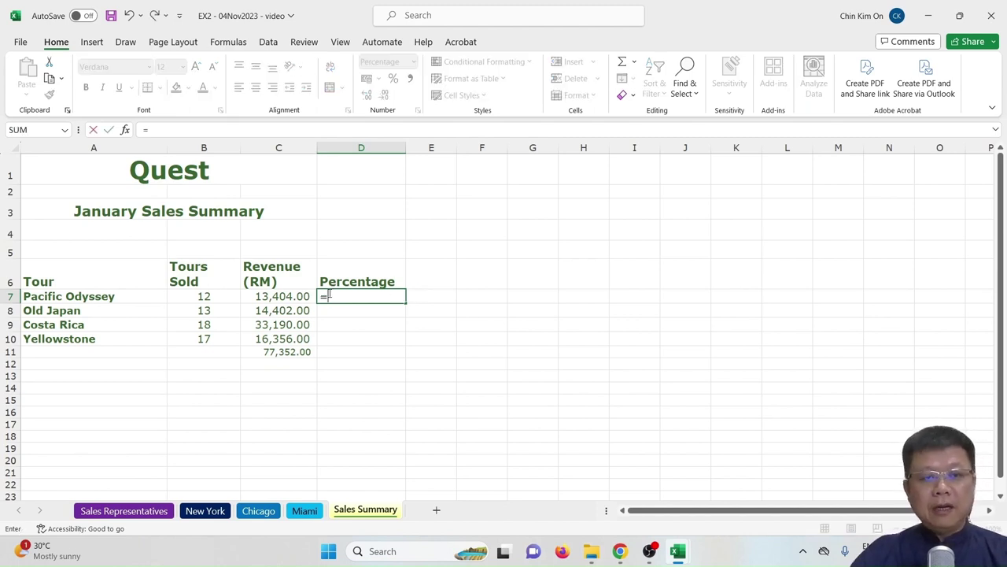
pyautogui.click(283, 296)
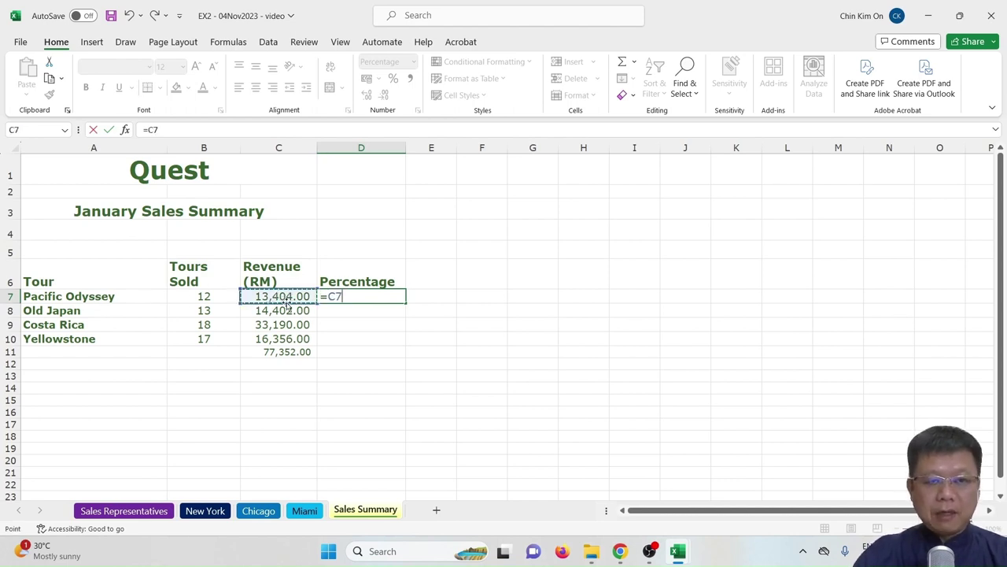
pyautogui.write('/')
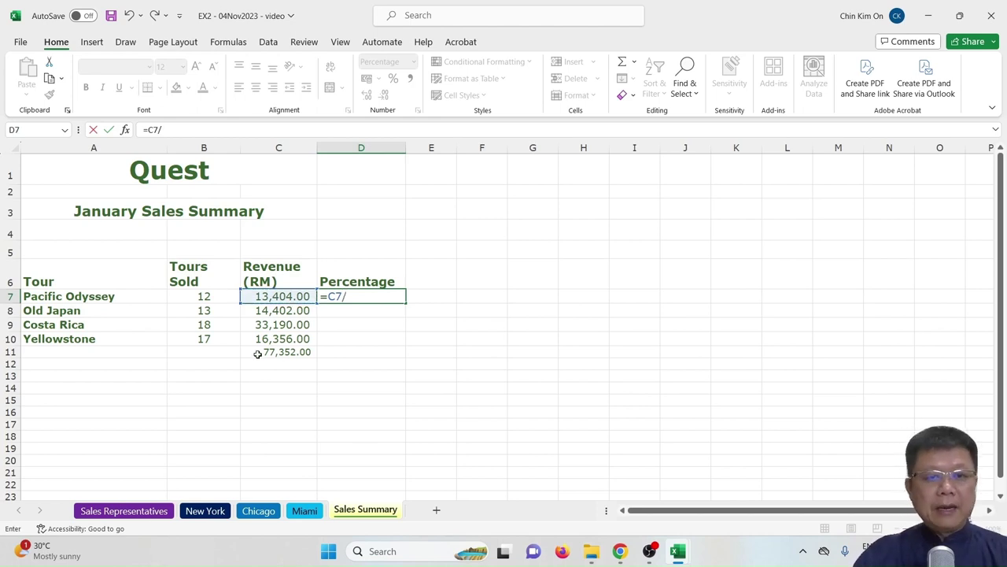
pyautogui.click(281, 353)
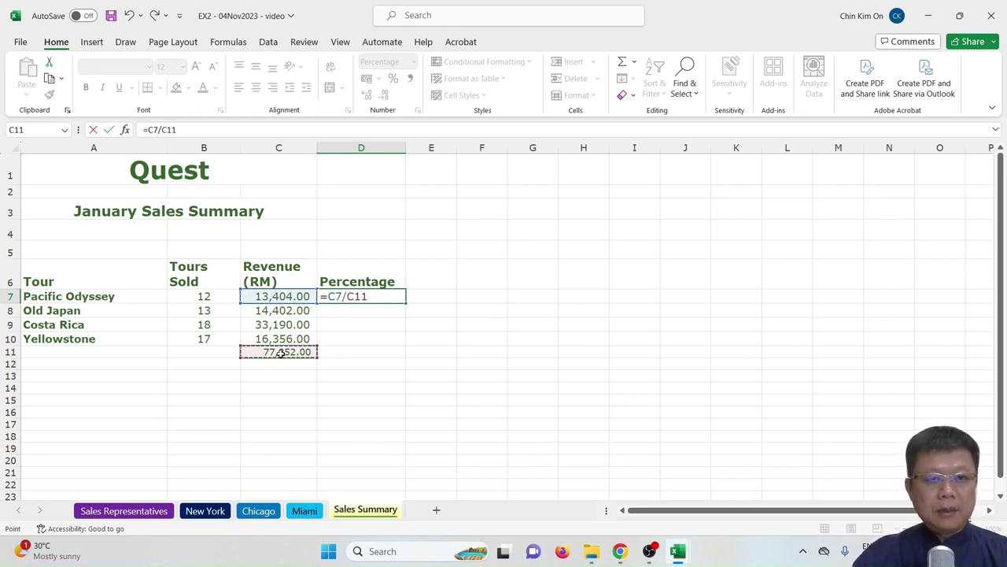
pyautogui.press('Return')
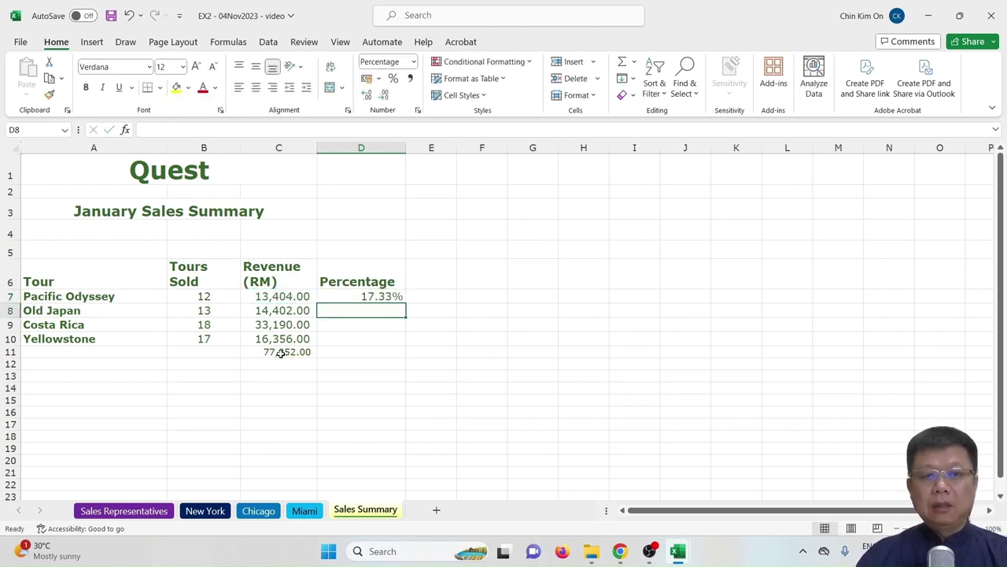
# Format D7 as a percentage with two decimals, showing 17.33%.
pyautogui.click(380, 296)
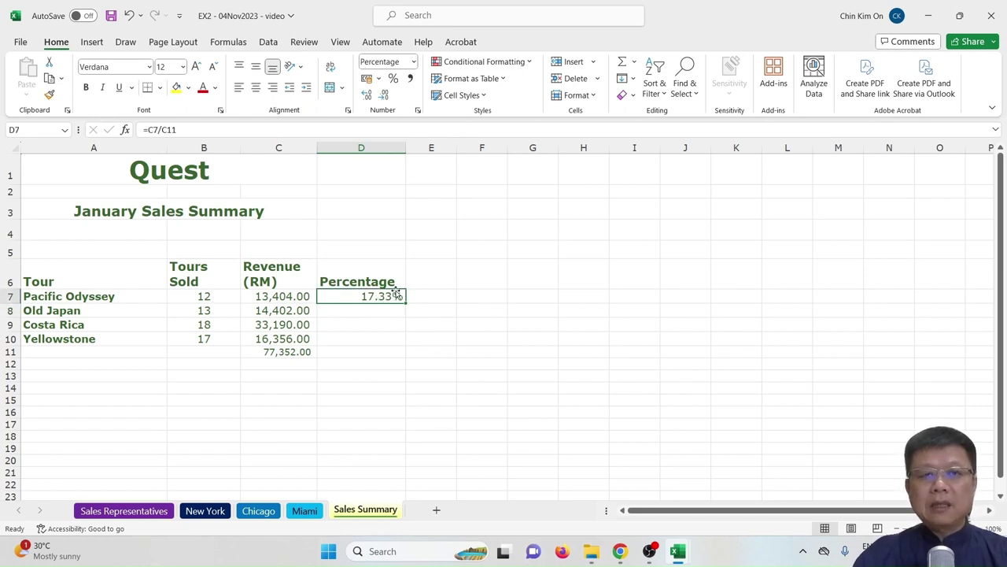
pyautogui.click(393, 80)
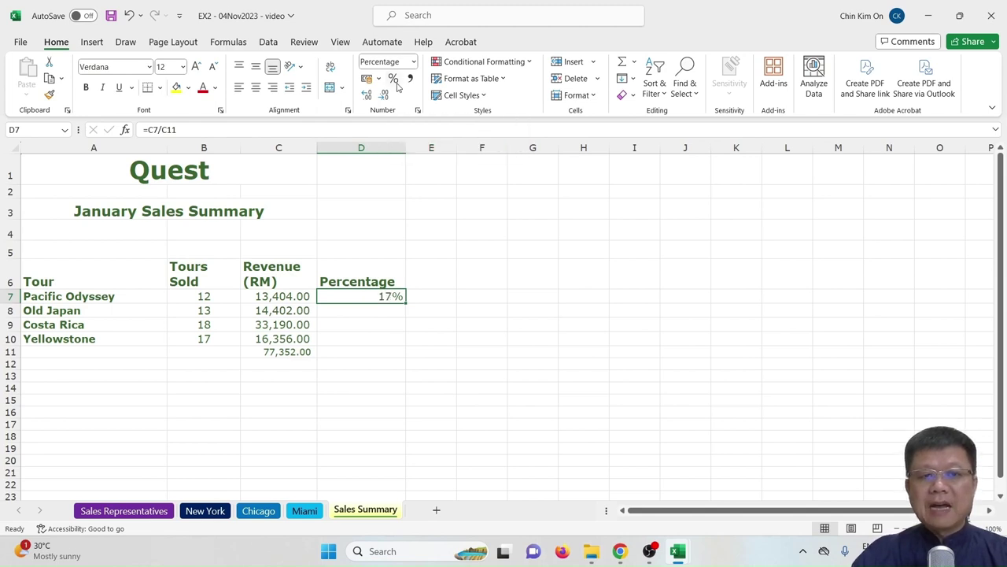
pyautogui.hotkey('ctrl', 'z')
pyautogui.click(393, 81)
pyautogui.hotkey('ctrl', 'z')
pyautogui.click(392, 81)
pyautogui.click(410, 79)
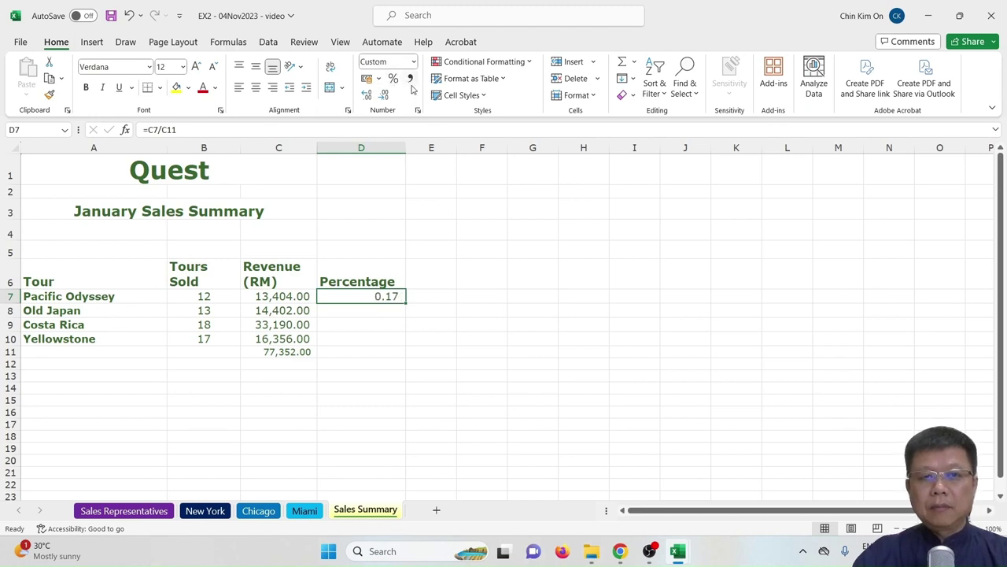
pyautogui.hotkey('ctrl', 'z')
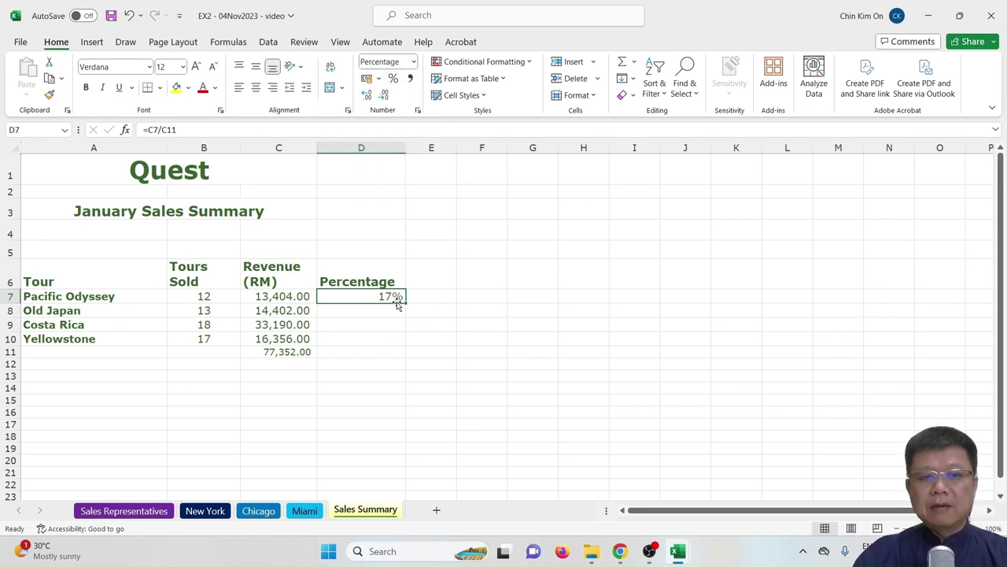
pyautogui.click(366, 94)
pyautogui.click(367, 94)
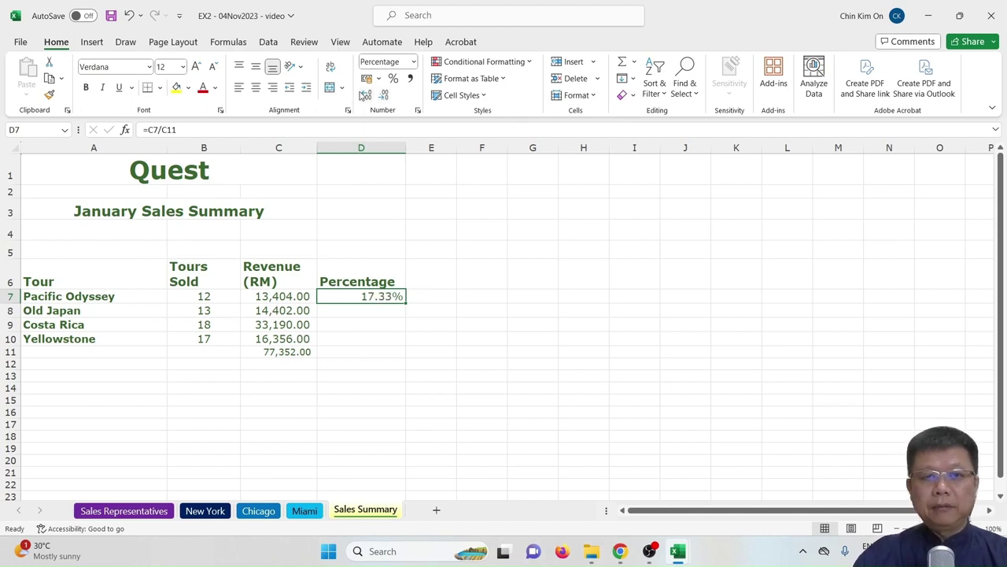
# Fill D7 down to D10 and check D8's formula references.
pyautogui.moveTo(363, 310); pyautogui.dragTo(362, 338)
pyautogui.click(394, 299)
pyautogui.moveTo(405, 302); pyautogui.dragTo(402, 343)
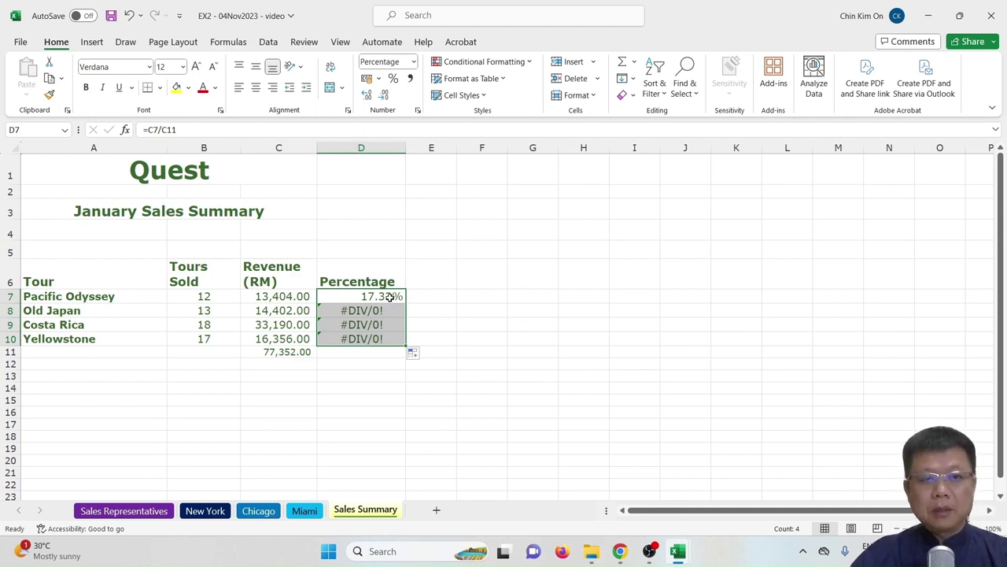
pyautogui.click(387, 313)
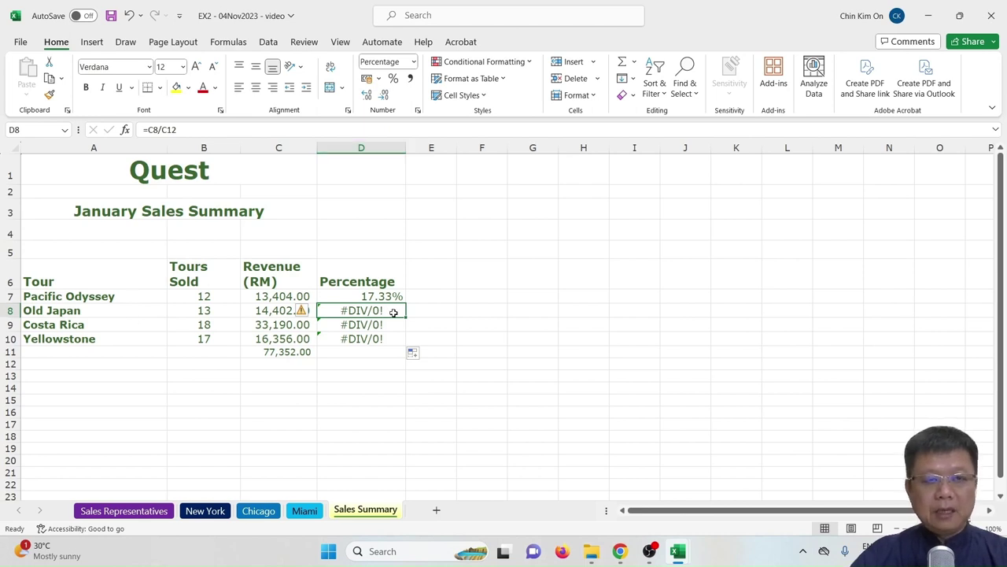
pyautogui.click(205, 132)
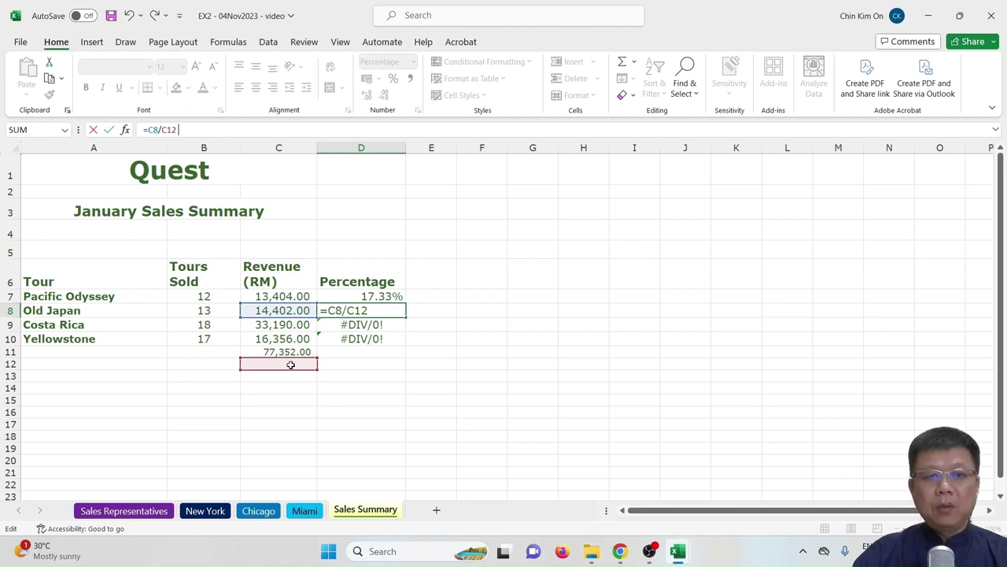
pyautogui.press('Return')
# Change D7 to =C7/$C$11 and fill down, giving 17.33%, 18.62%, 42.91%, 21.14%.
pyautogui.click(395, 296)
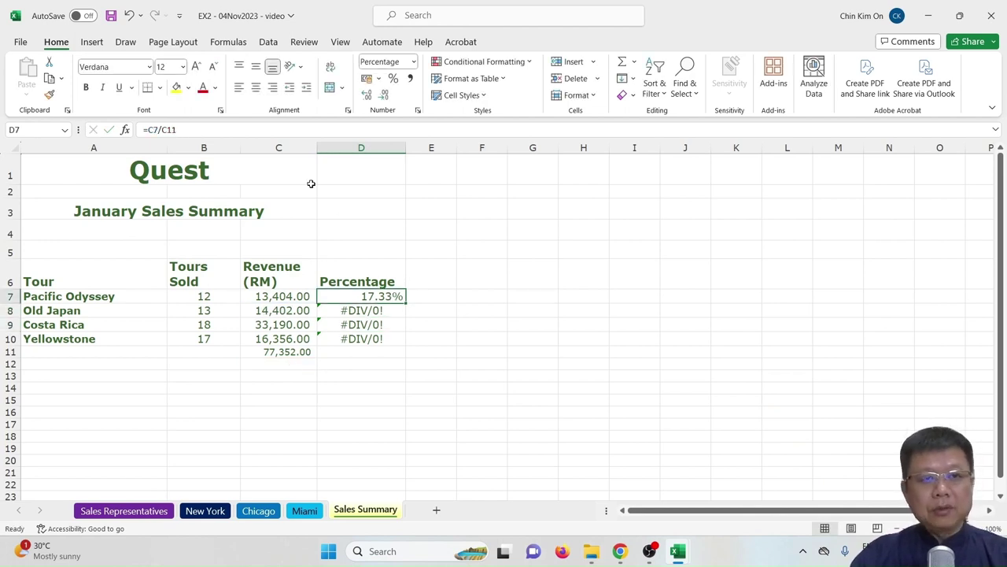
pyautogui.click(170, 129)
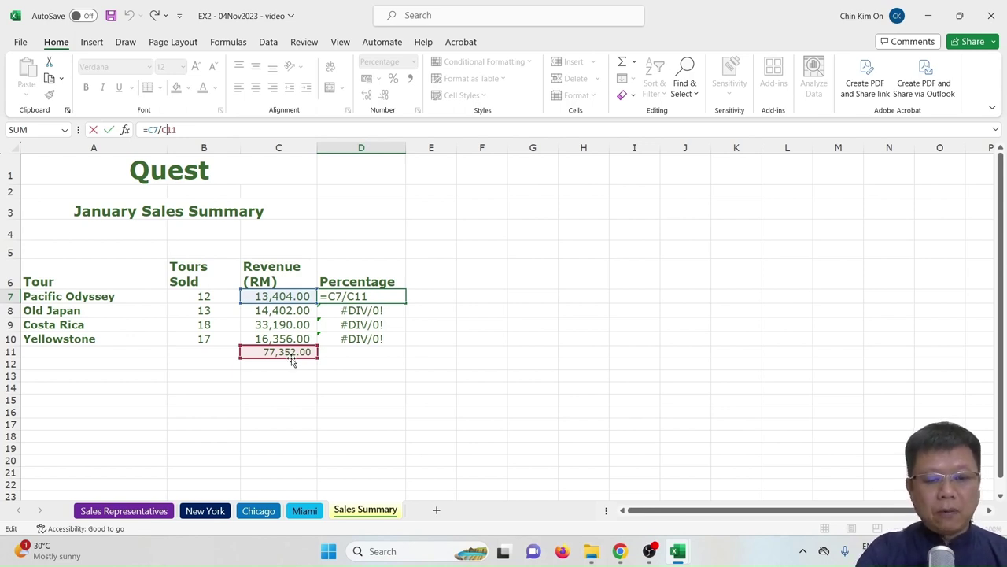
pyautogui.press('F4')
pyautogui.press('Return')
pyautogui.press('Up')
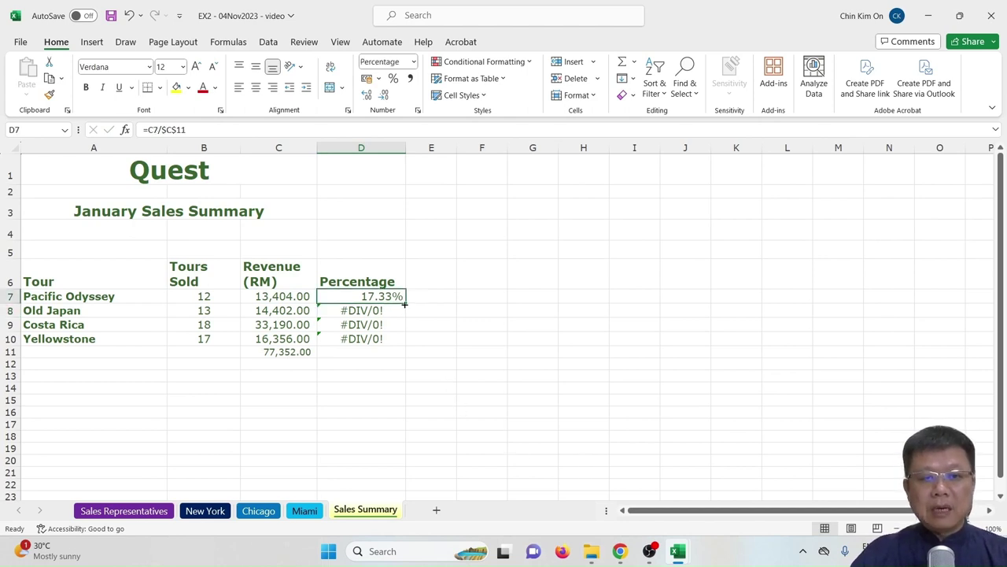
pyautogui.doubleClick(403, 304)
pyautogui.click(456, 355)
pyautogui.moveTo(376, 301); pyautogui.dragTo(376, 338)
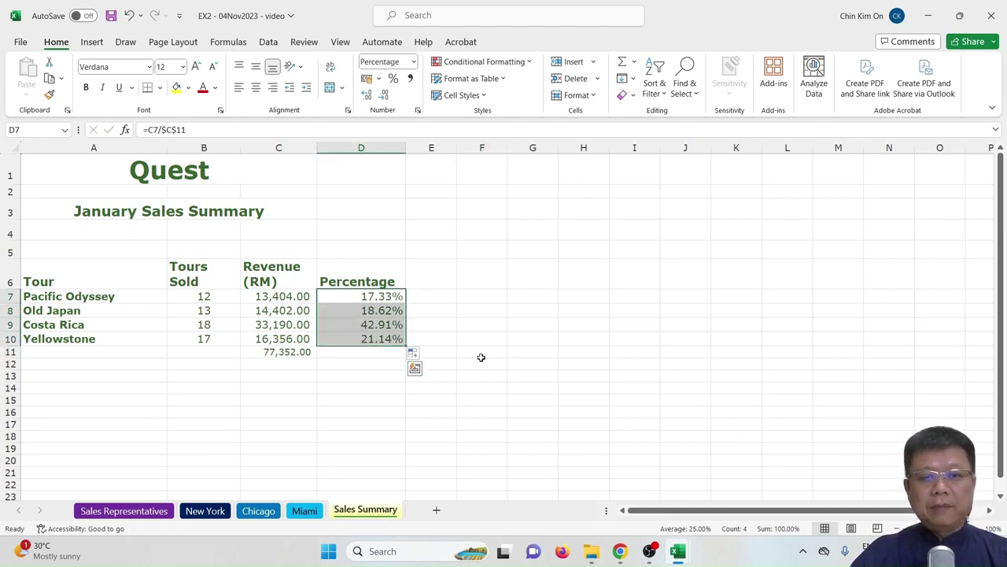
pyautogui.click(378, 354)
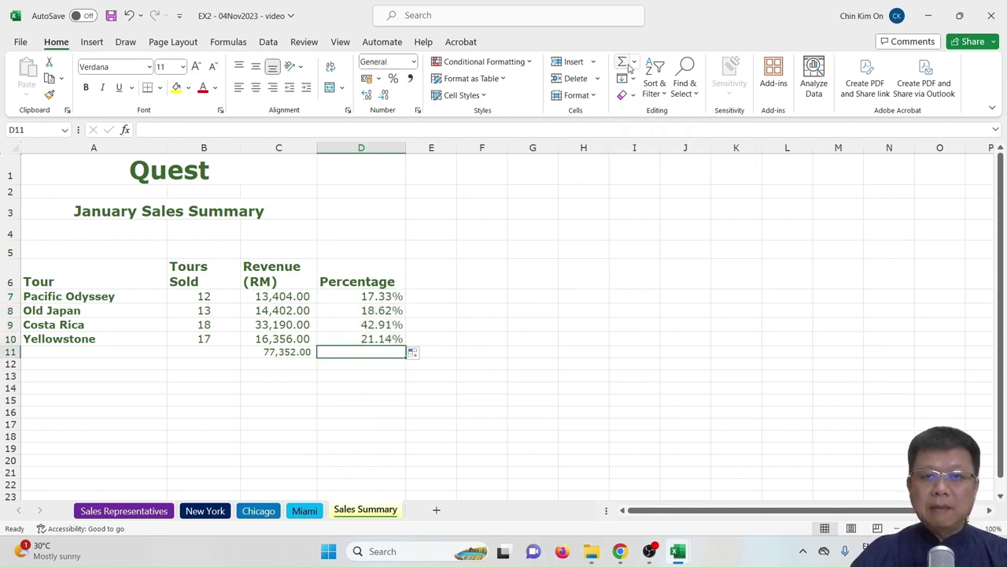
# Sum the four percentages in D11, giving 100.00%.
pyautogui.click(622, 61)
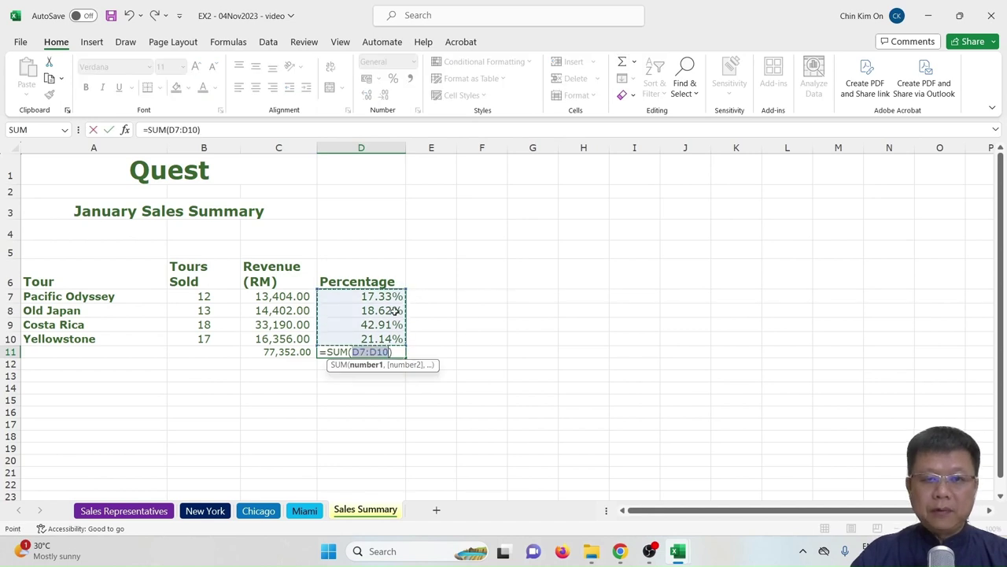
pyautogui.press('Return')
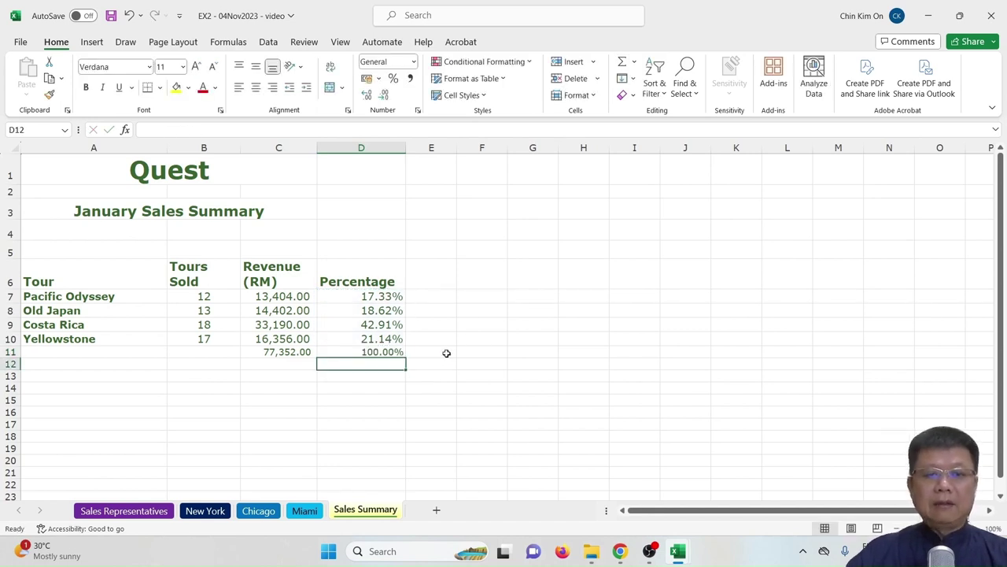
pyautogui.moveTo(387, 351); pyautogui.dragTo(297, 352)
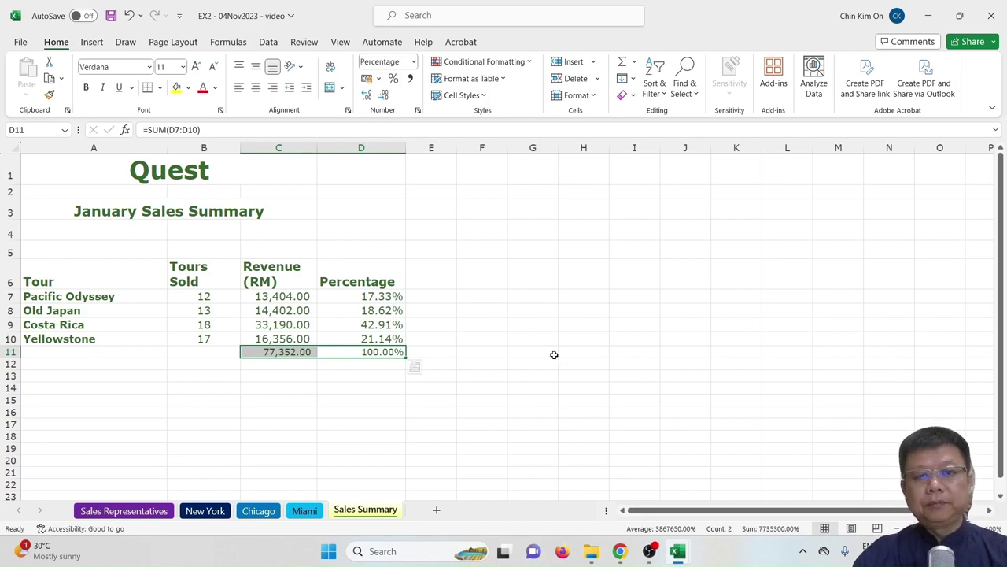
pyautogui.click(527, 336)
# Save the workbook and return to the Sales Summary sheet.
pyautogui.hotkey('ctrl', 's')
pyautogui.hotkey('ctrl', 'pageup')
pyautogui.hotkey('ctrl', 'pageup')
pyautogui.hotkey('ctrl', 'pageup')
pyautogui.hotkey('ctrl', 'pagedown')
pyautogui.click(356, 512)
pyautogui.click(521, 275)
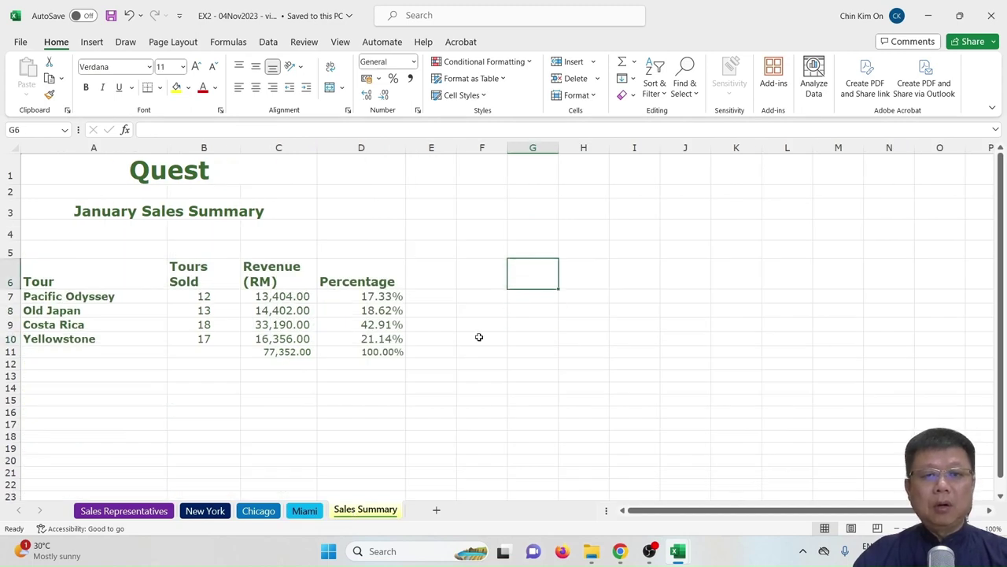